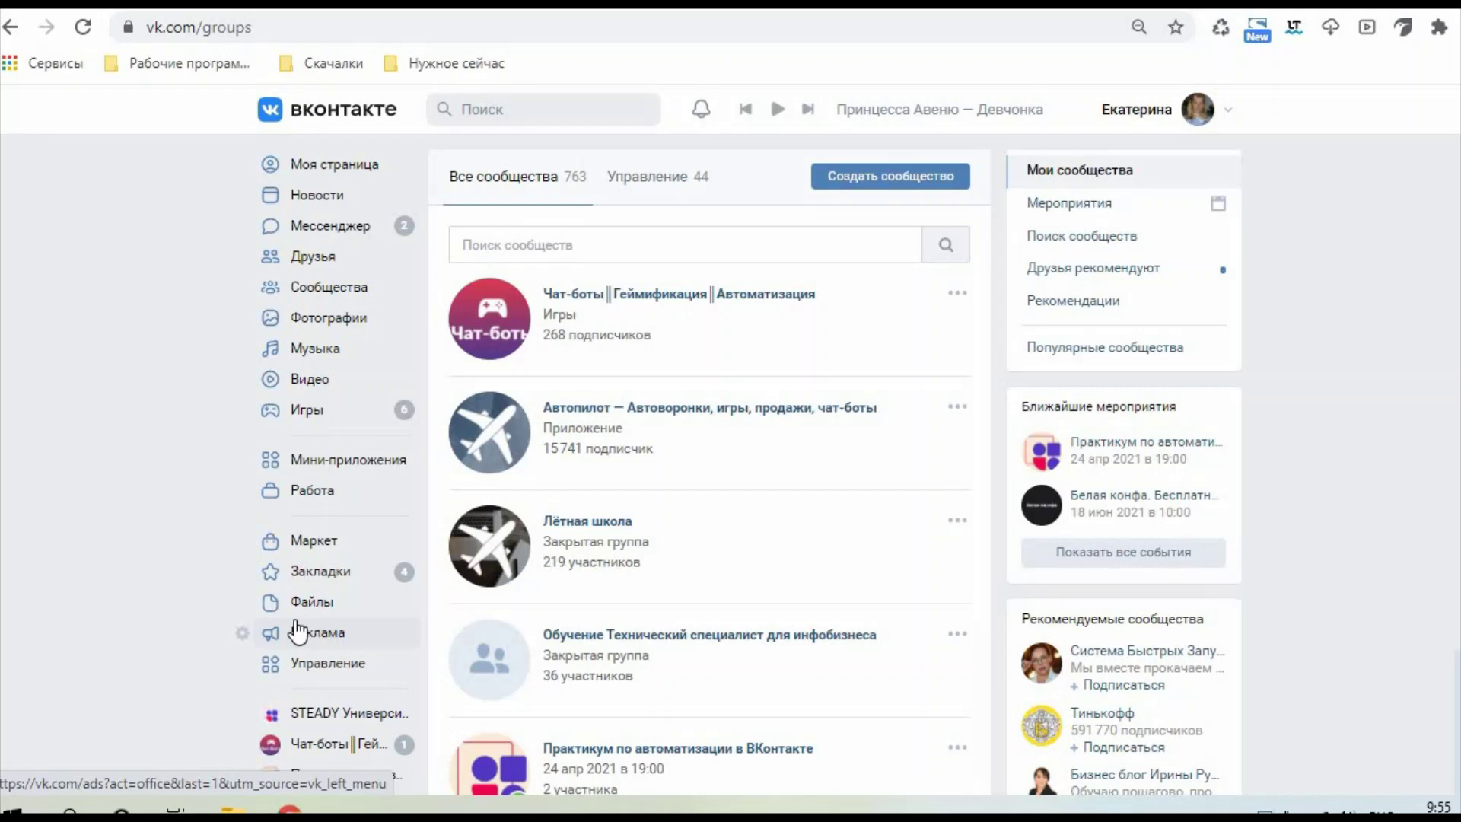
Back out of creating a Группа по интересам and open the Тестовая community page instead.
left_click(855, 188)
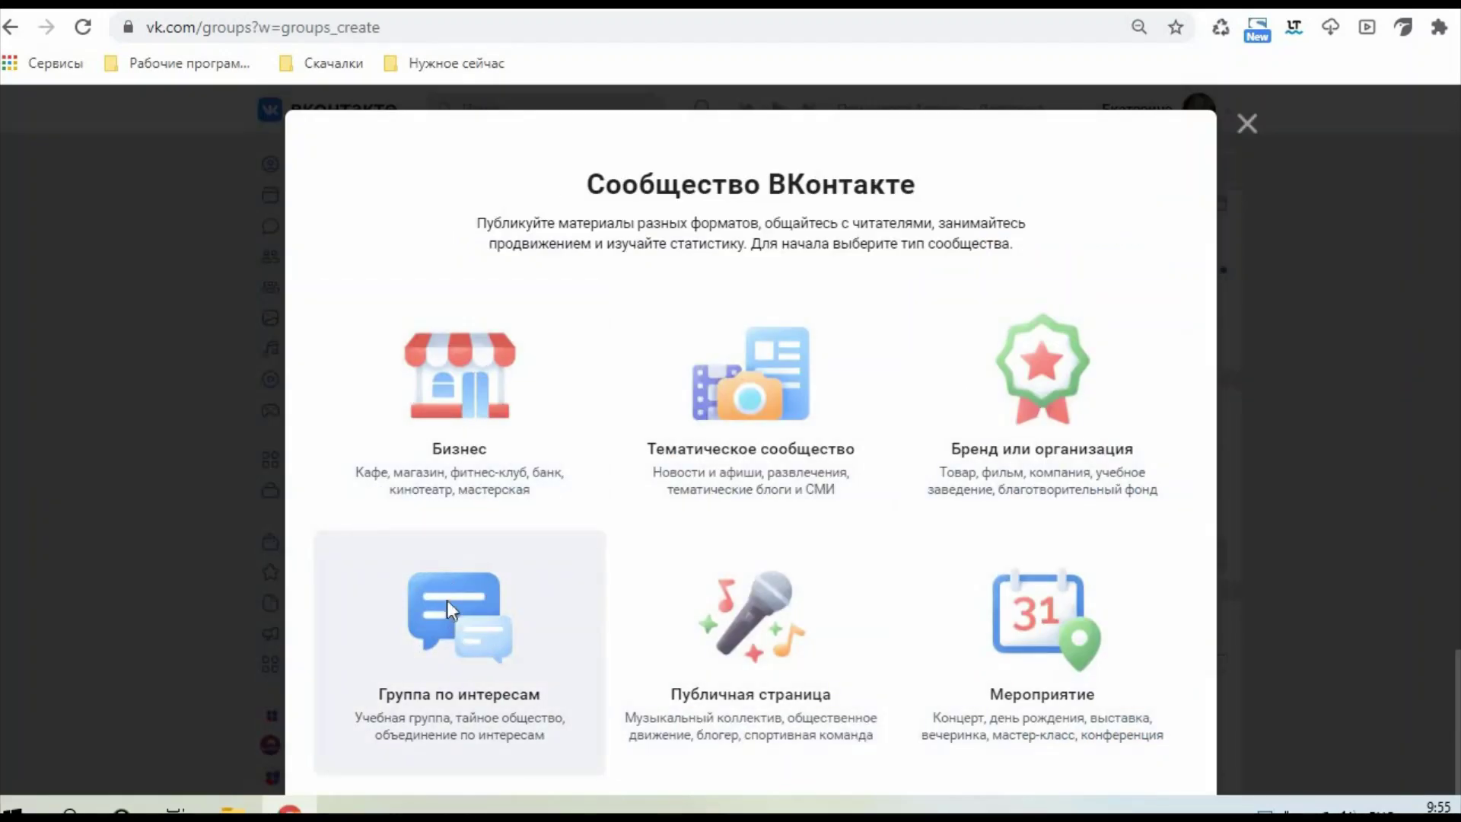
left_click(446, 601)
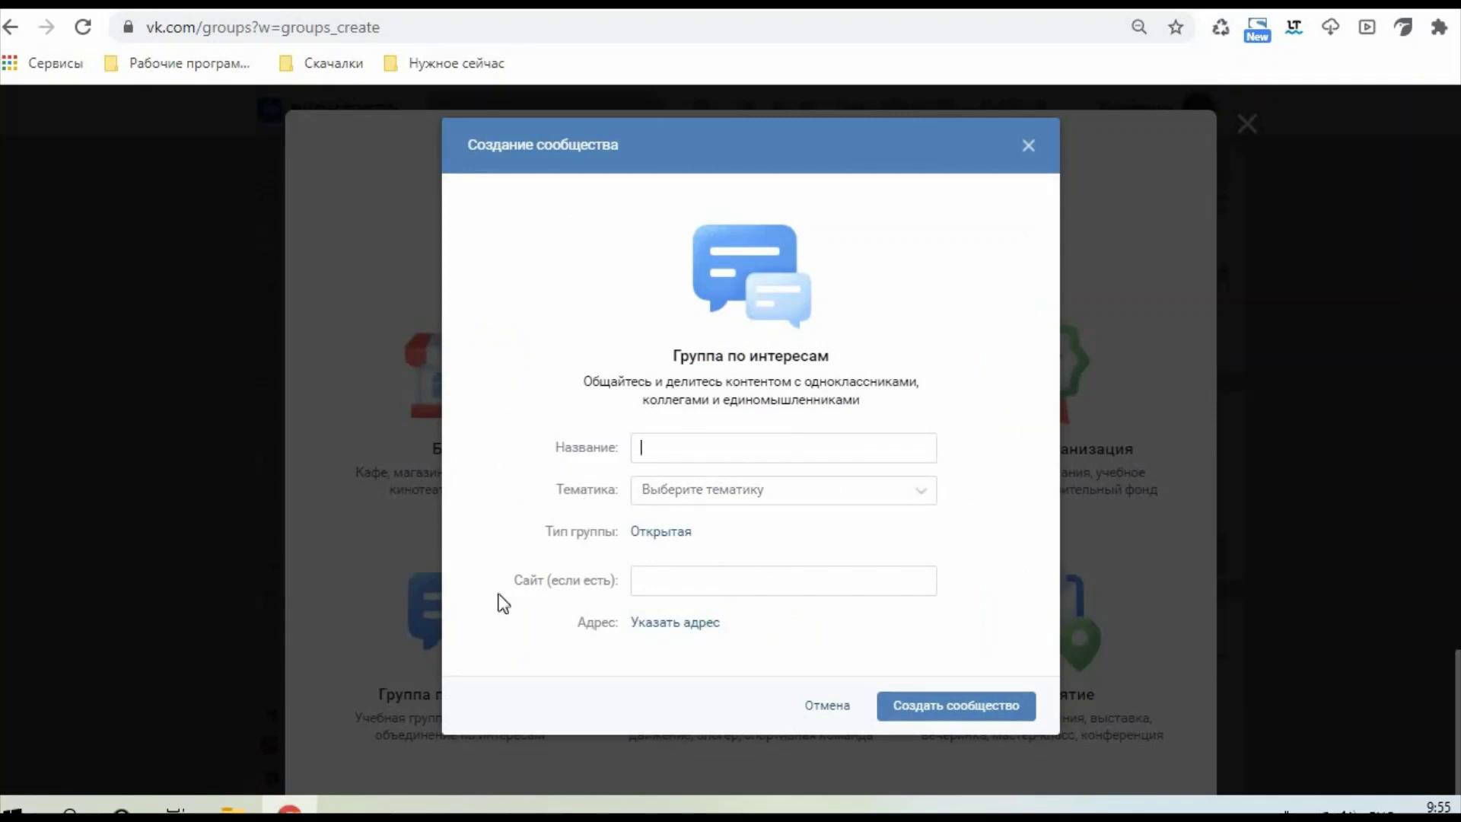
left_click(815, 706)
left_click(1244, 124)
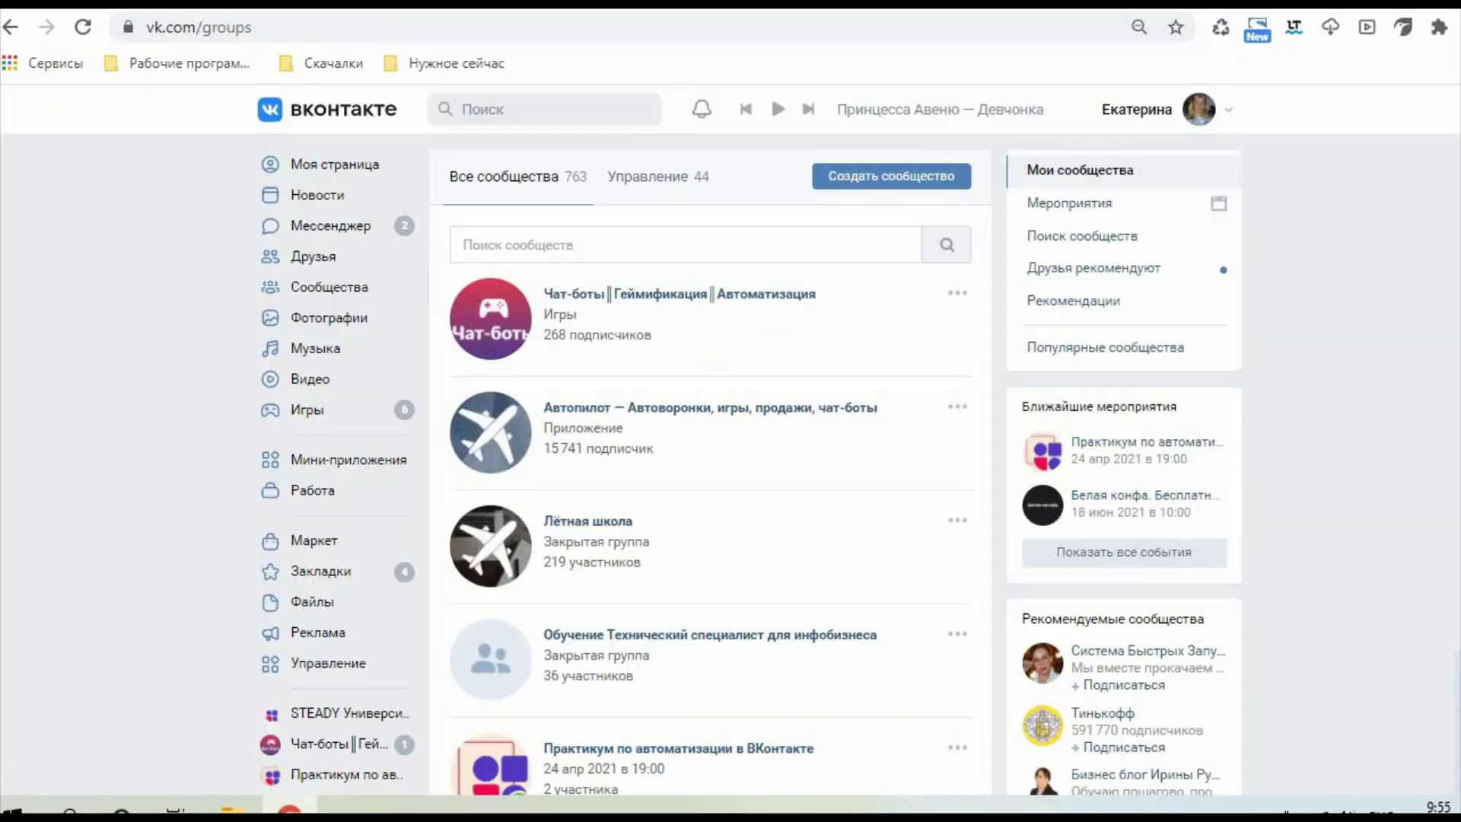
left_click(1052, 470)
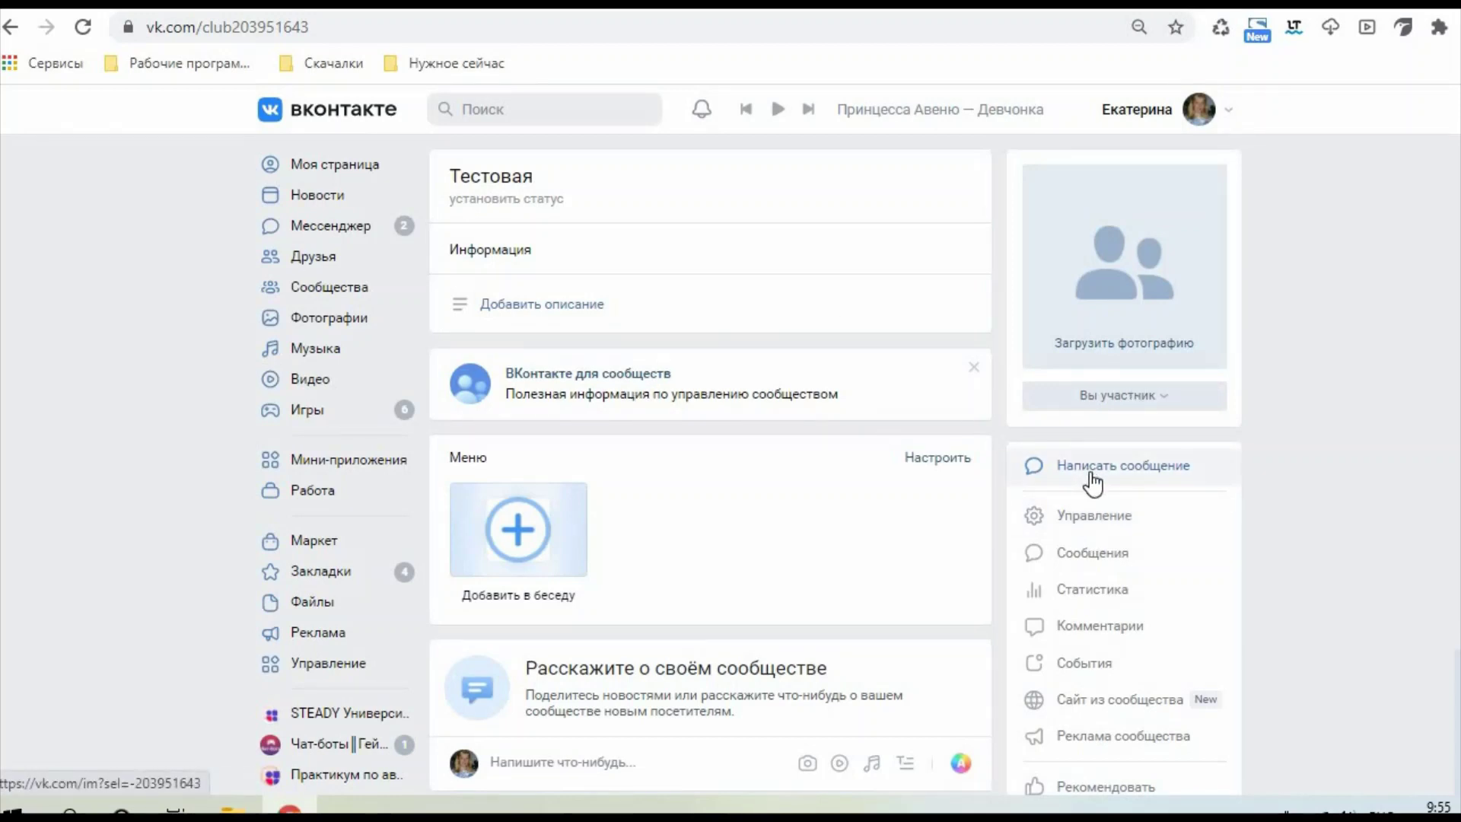
In Тестовая's Сообщения settings, toggle community messages off and back to Включены, then save.
left_click(1091, 523)
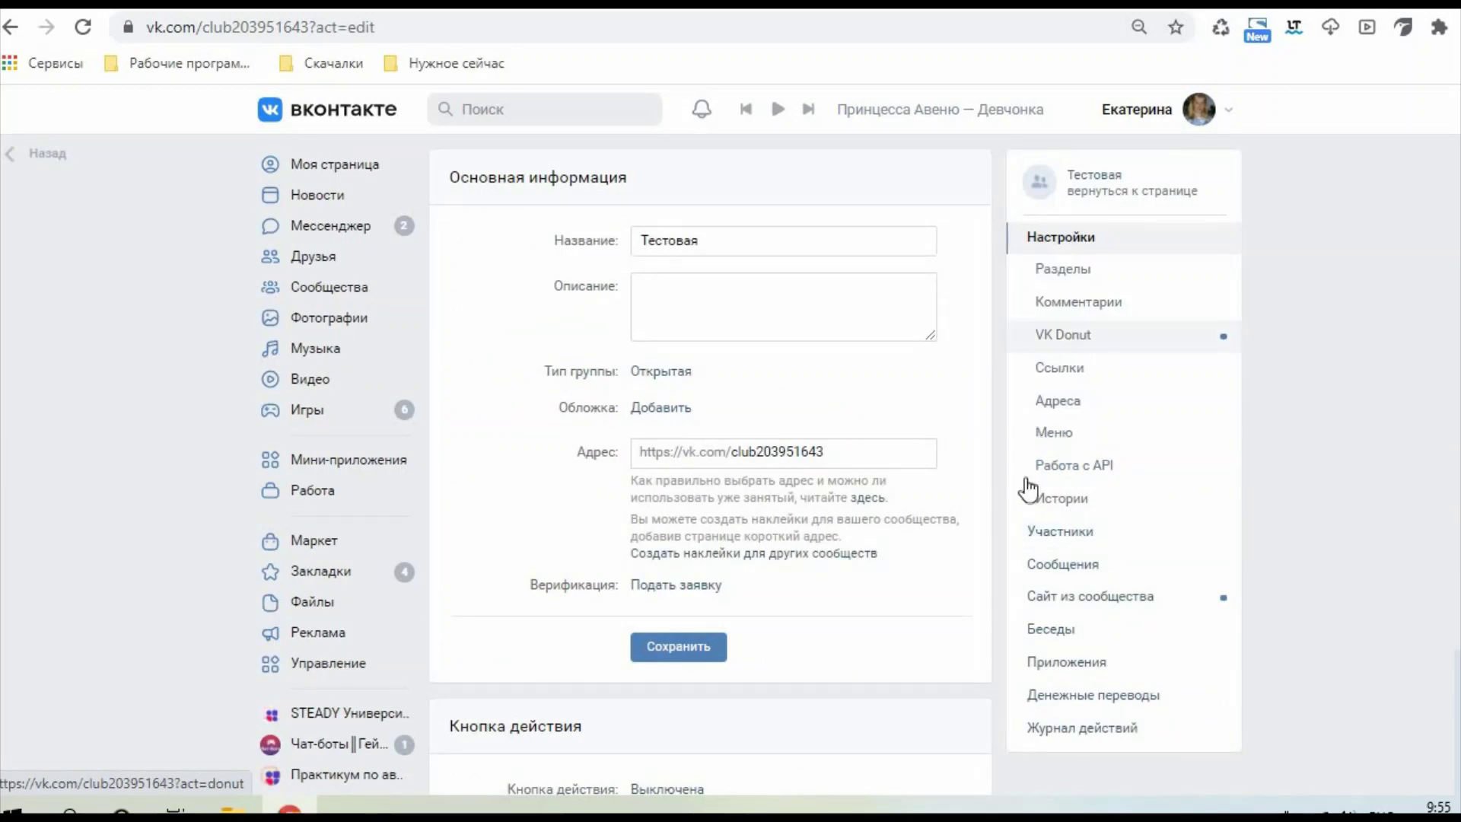
left_click(1062, 567)
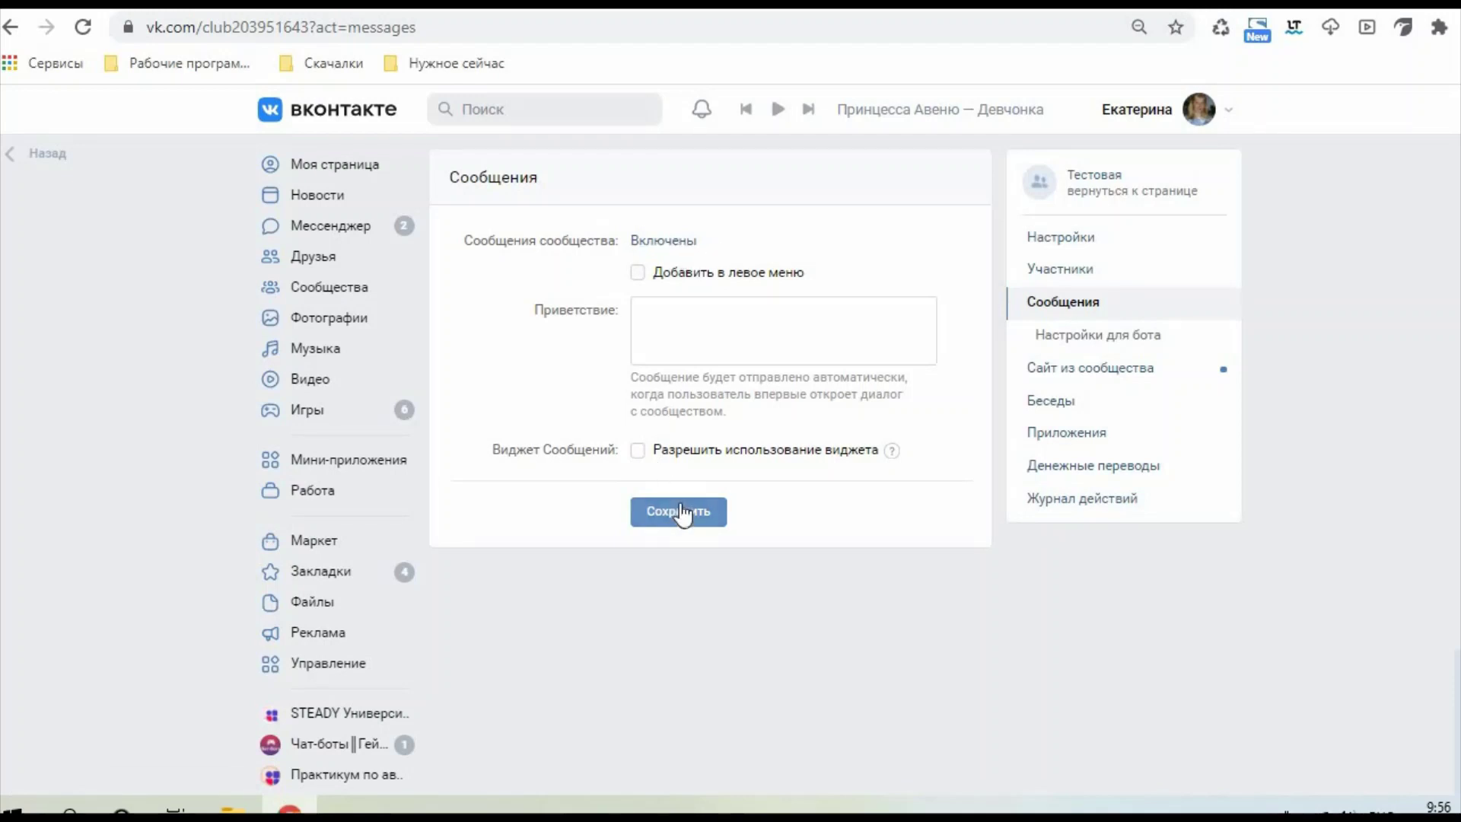
left_click(691, 242)
left_click(666, 262)
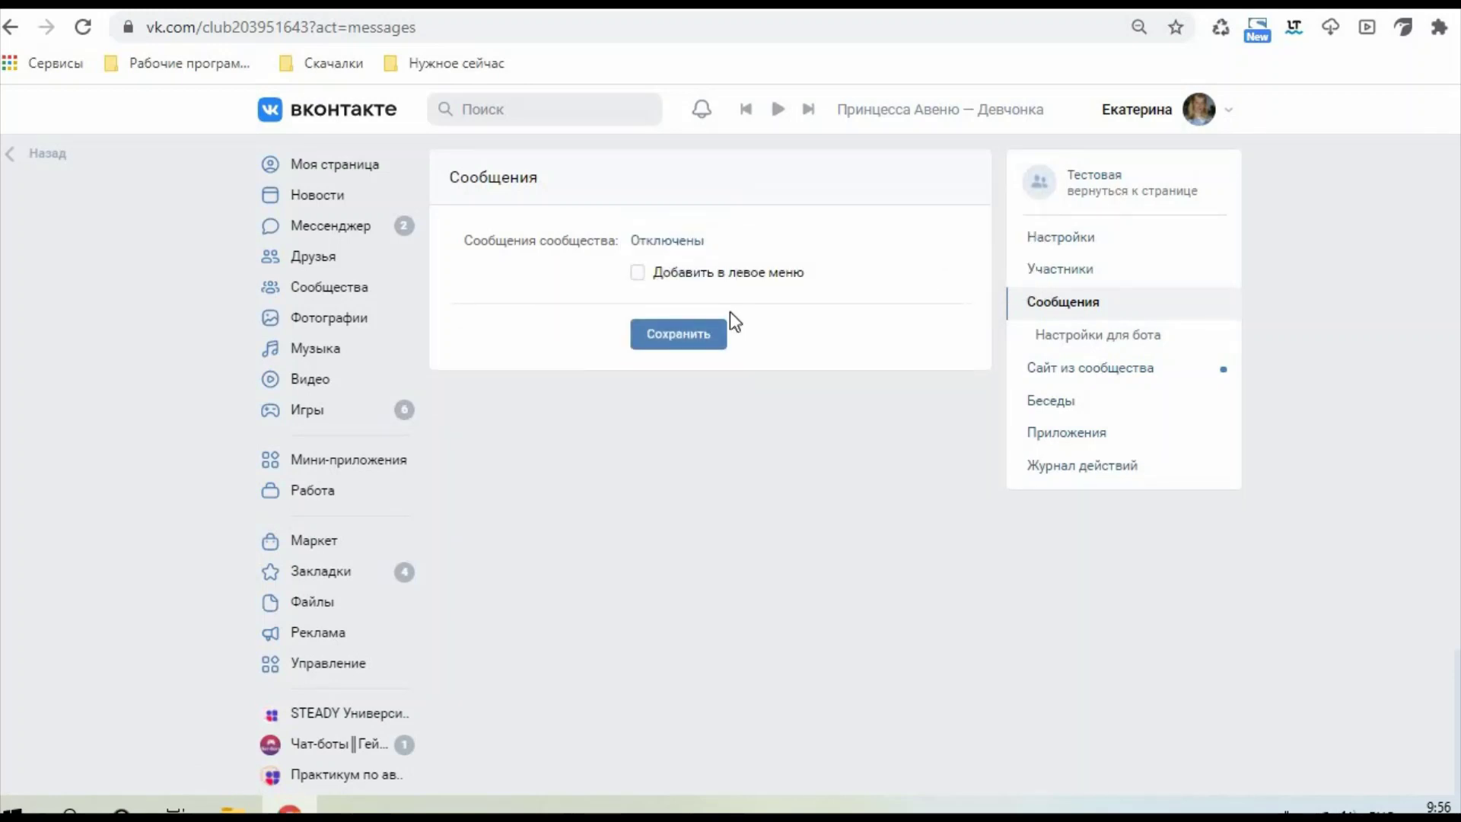
left_click(674, 244)
left_click(672, 291)
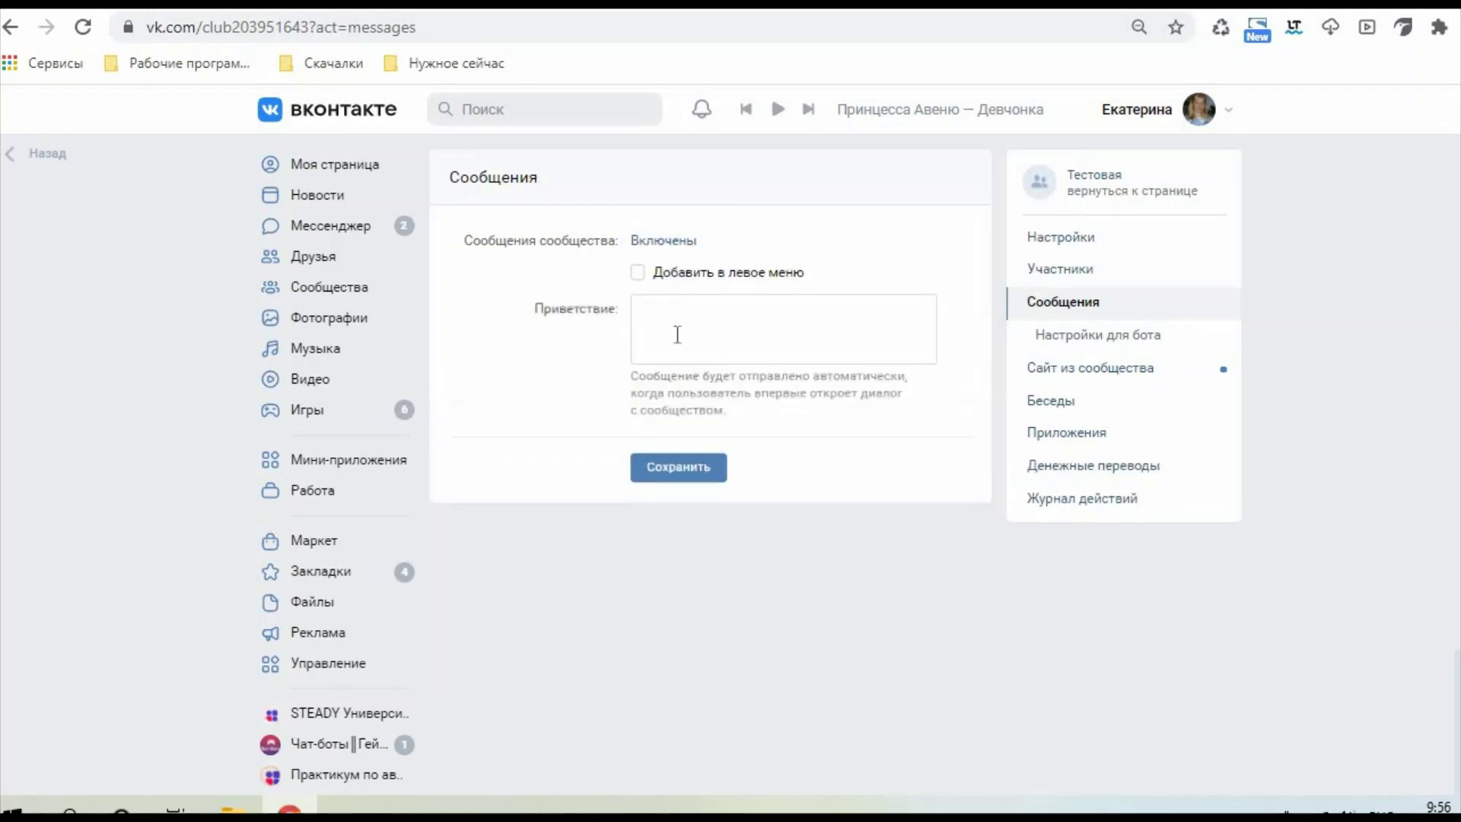
left_click(680, 513)
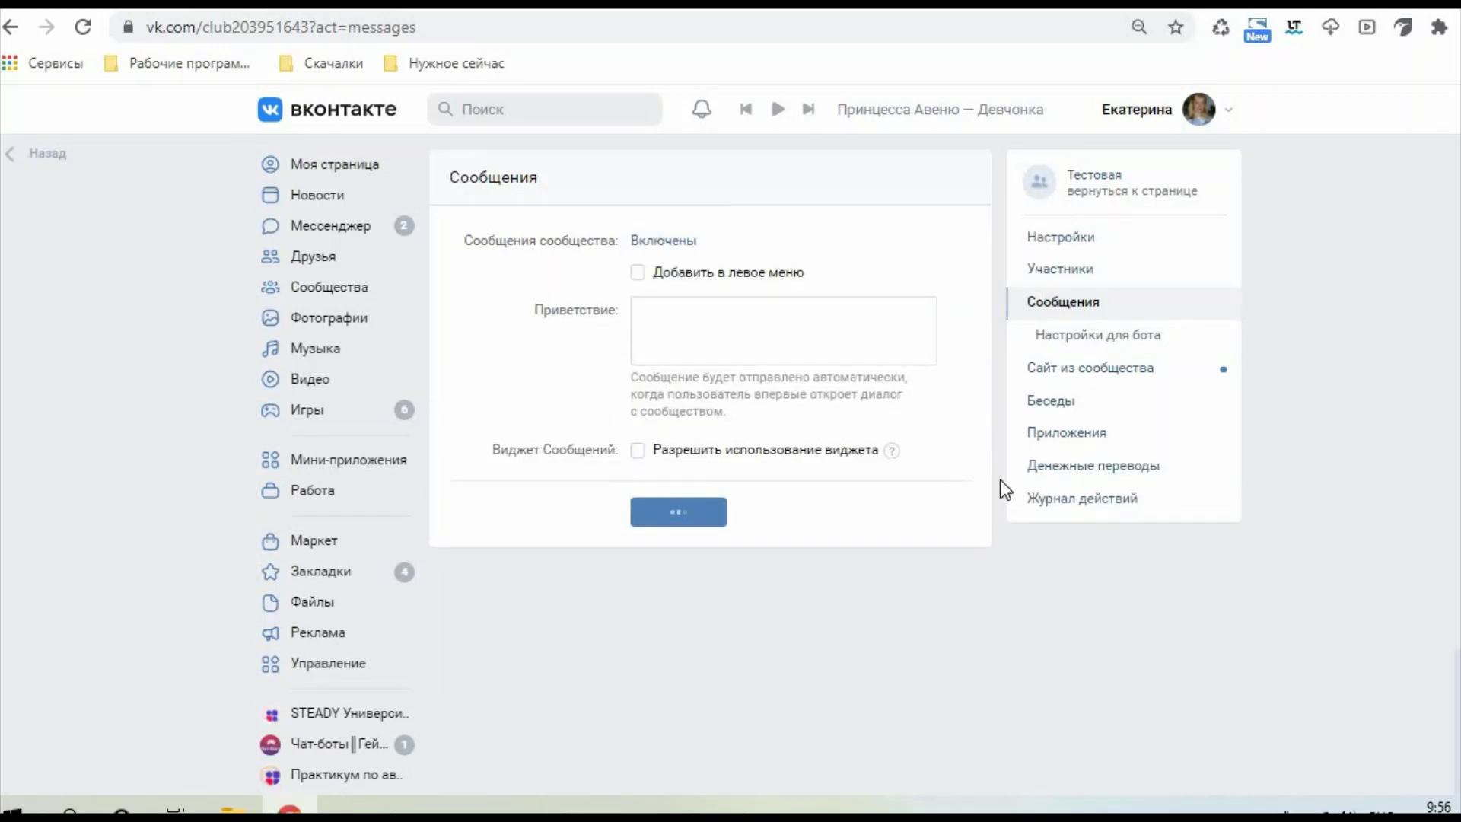
In Настройки для бота, toggle Возможности ботов off and back to Включены.
left_click(1071, 335)
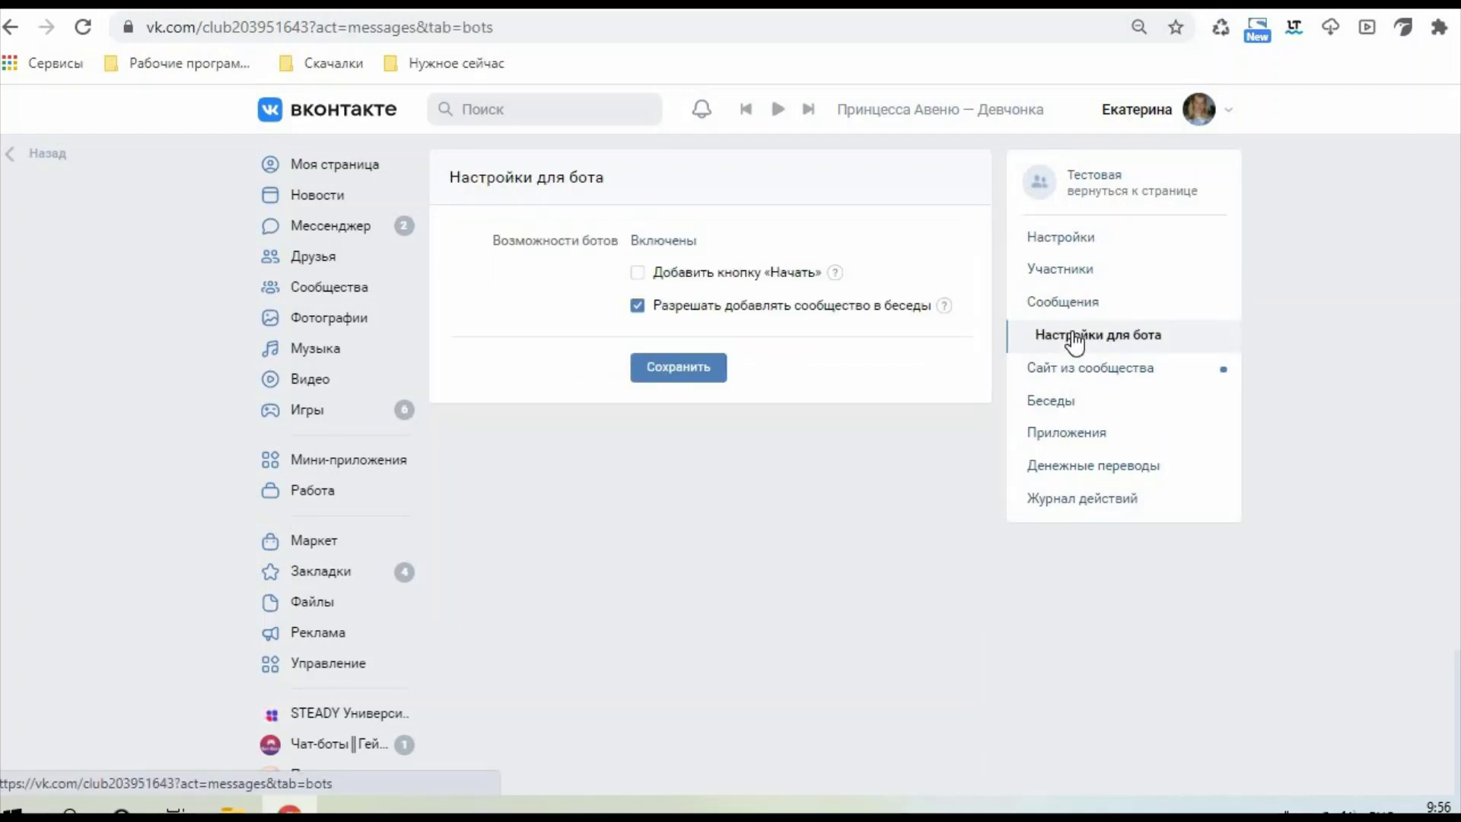
left_click(683, 244)
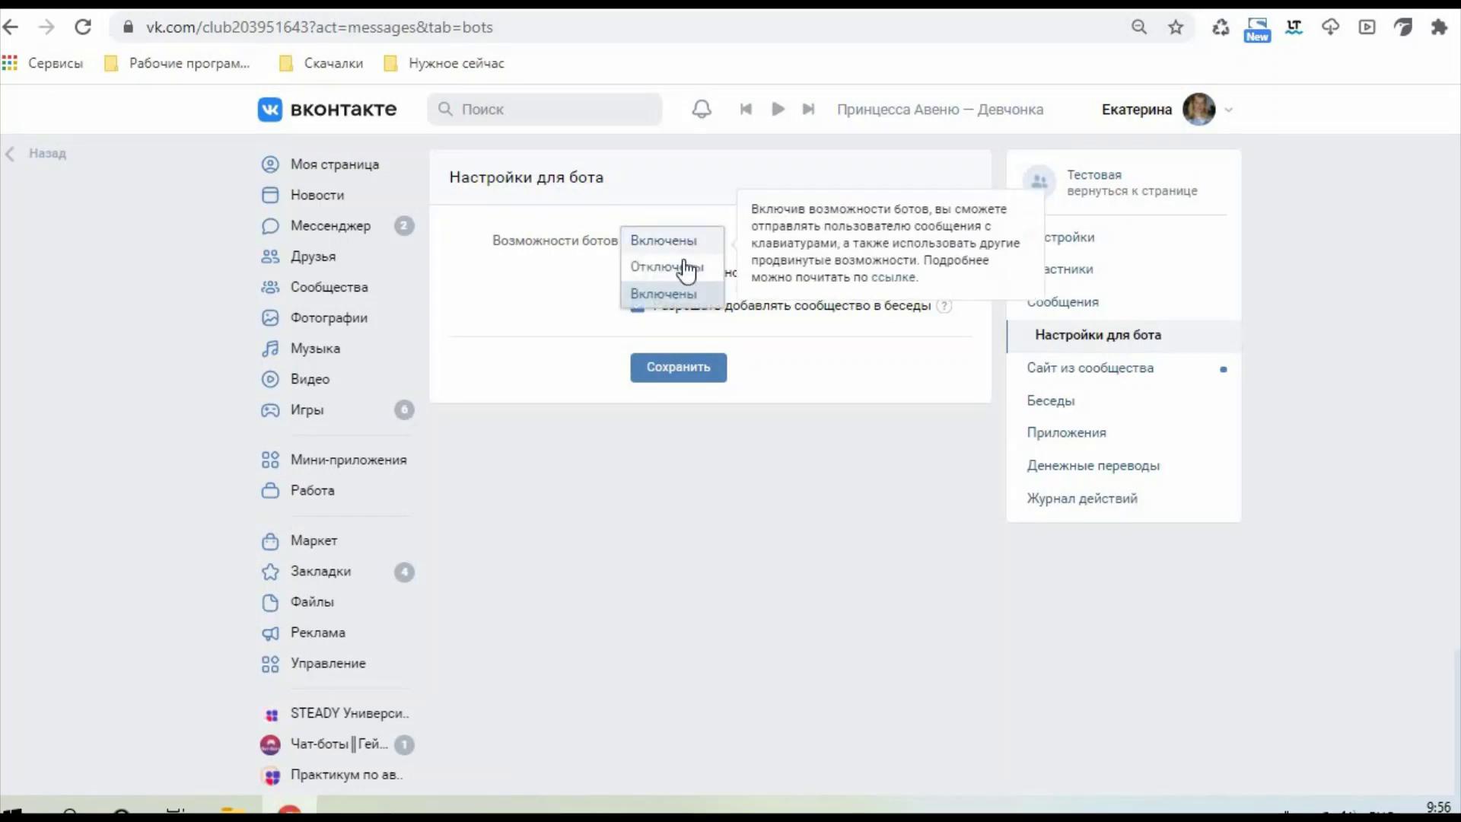
left_click(684, 259)
left_click(683, 251)
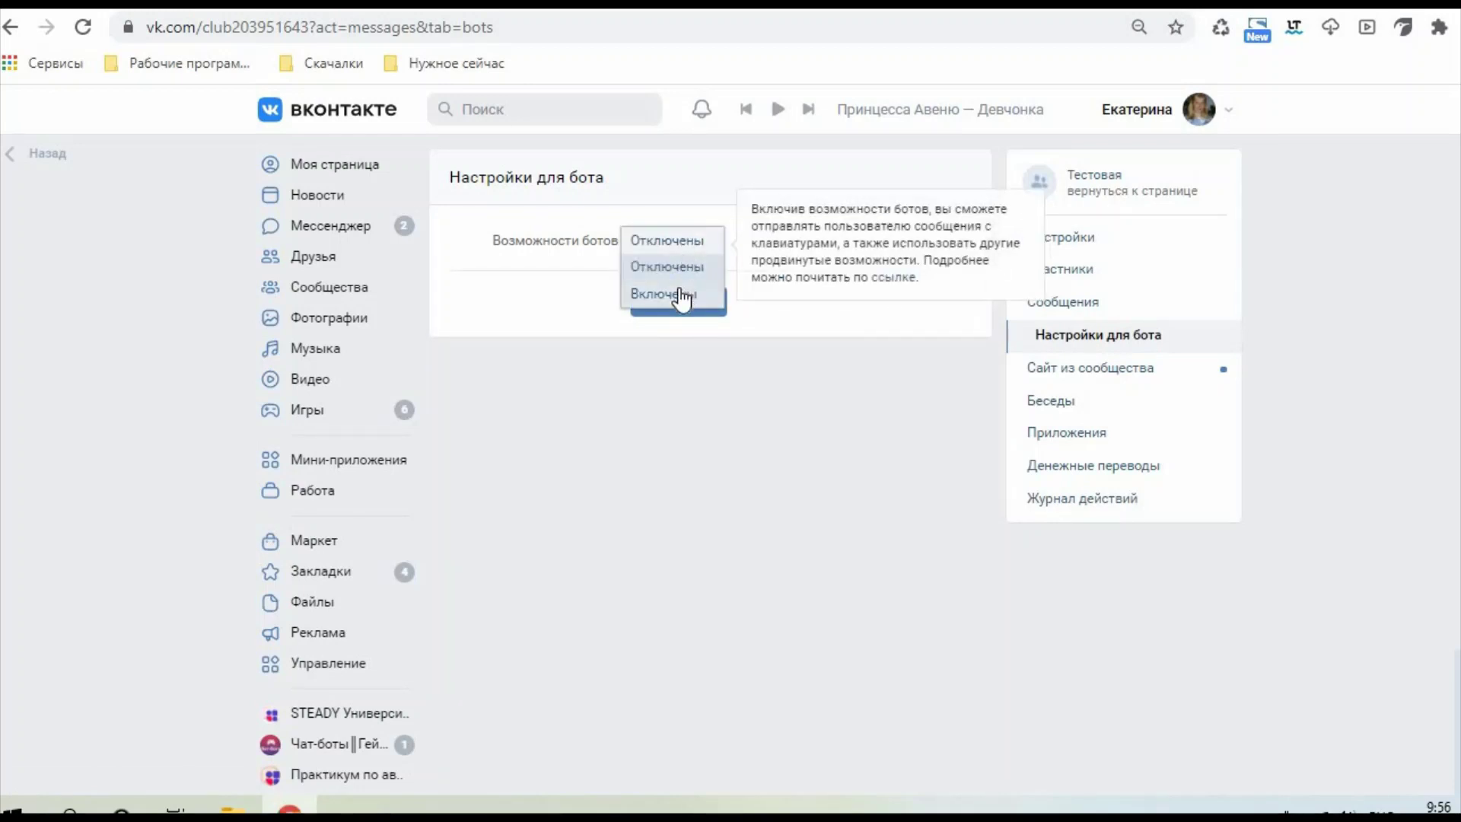
left_click(678, 289)
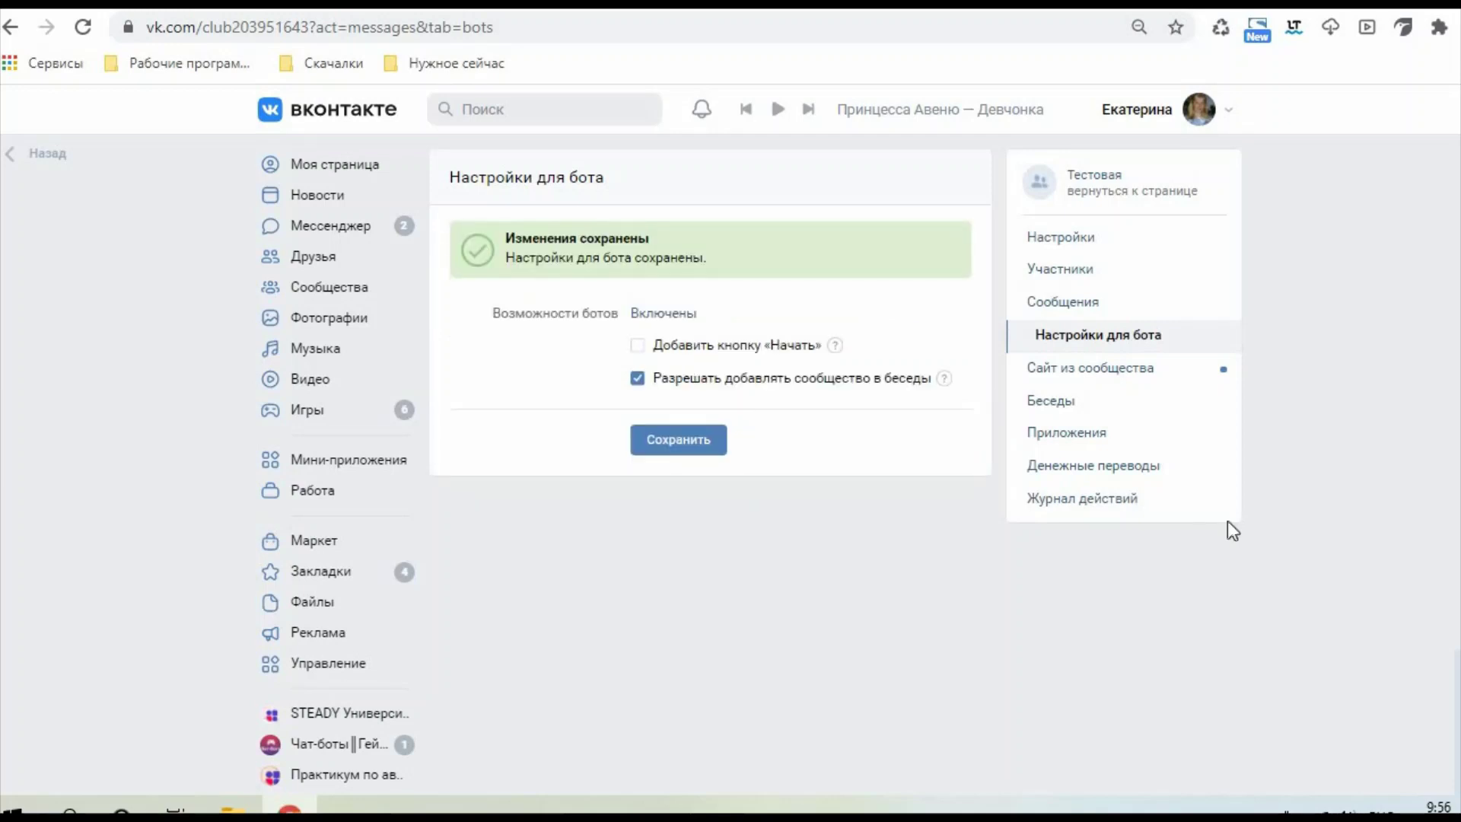
left_click(1068, 438)
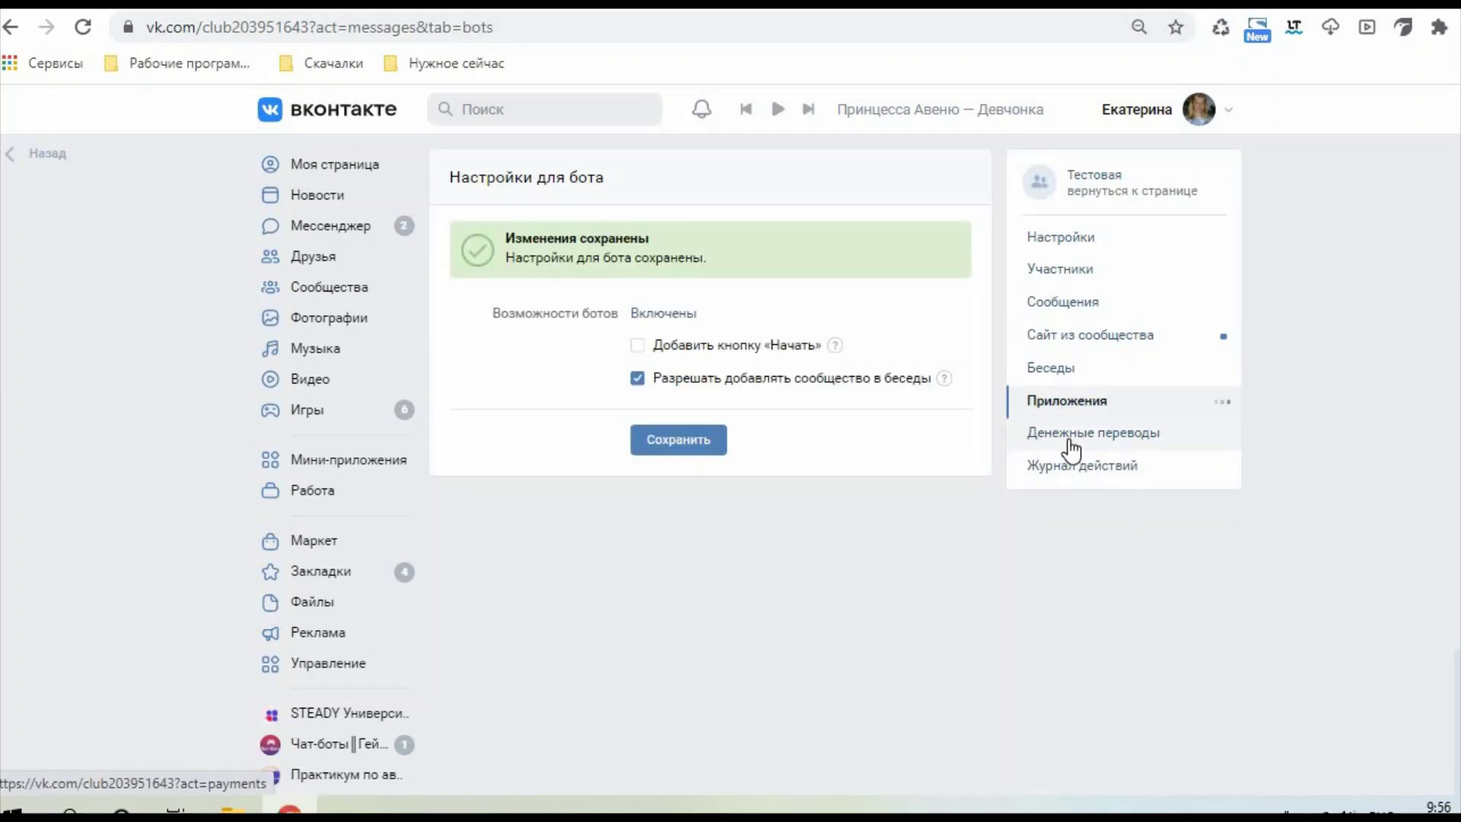
Add the Senler - рассылка сообщений app to Тестовая from the full apps catalog.
scroll(720, 493, "down", 6)
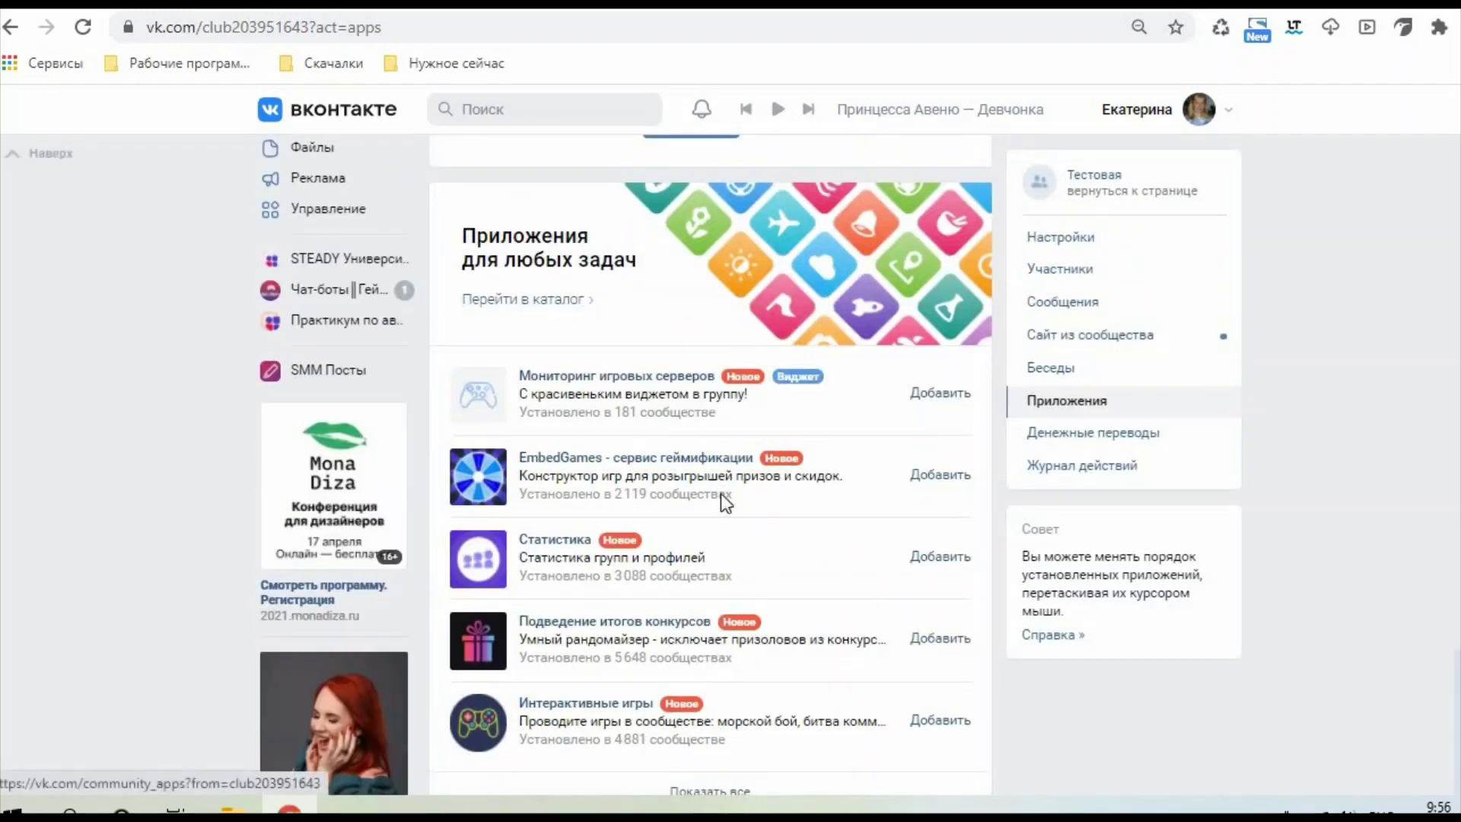
scroll(719, 493, "down", 4)
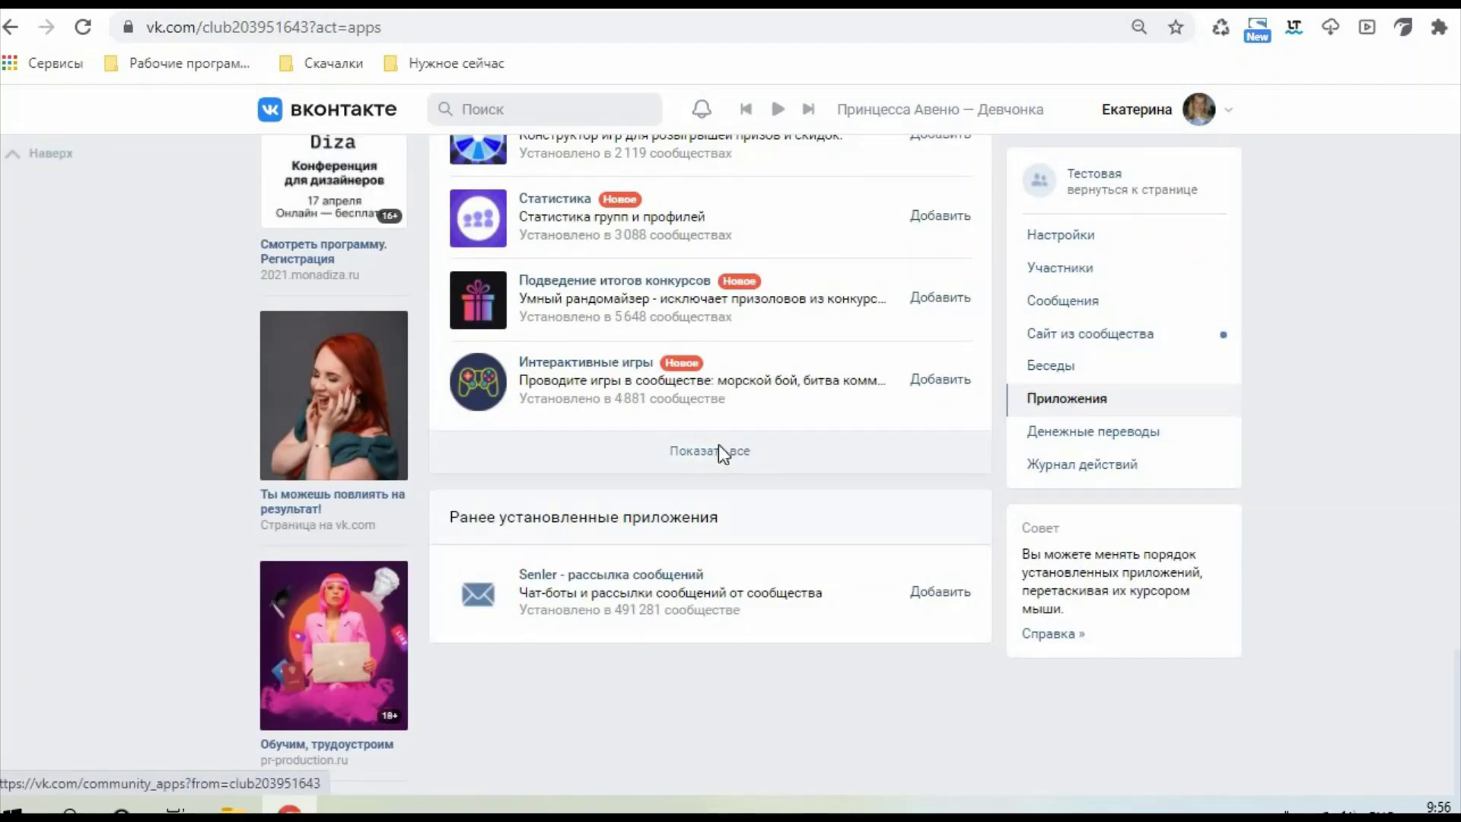
scroll(776, 502, "up", 3)
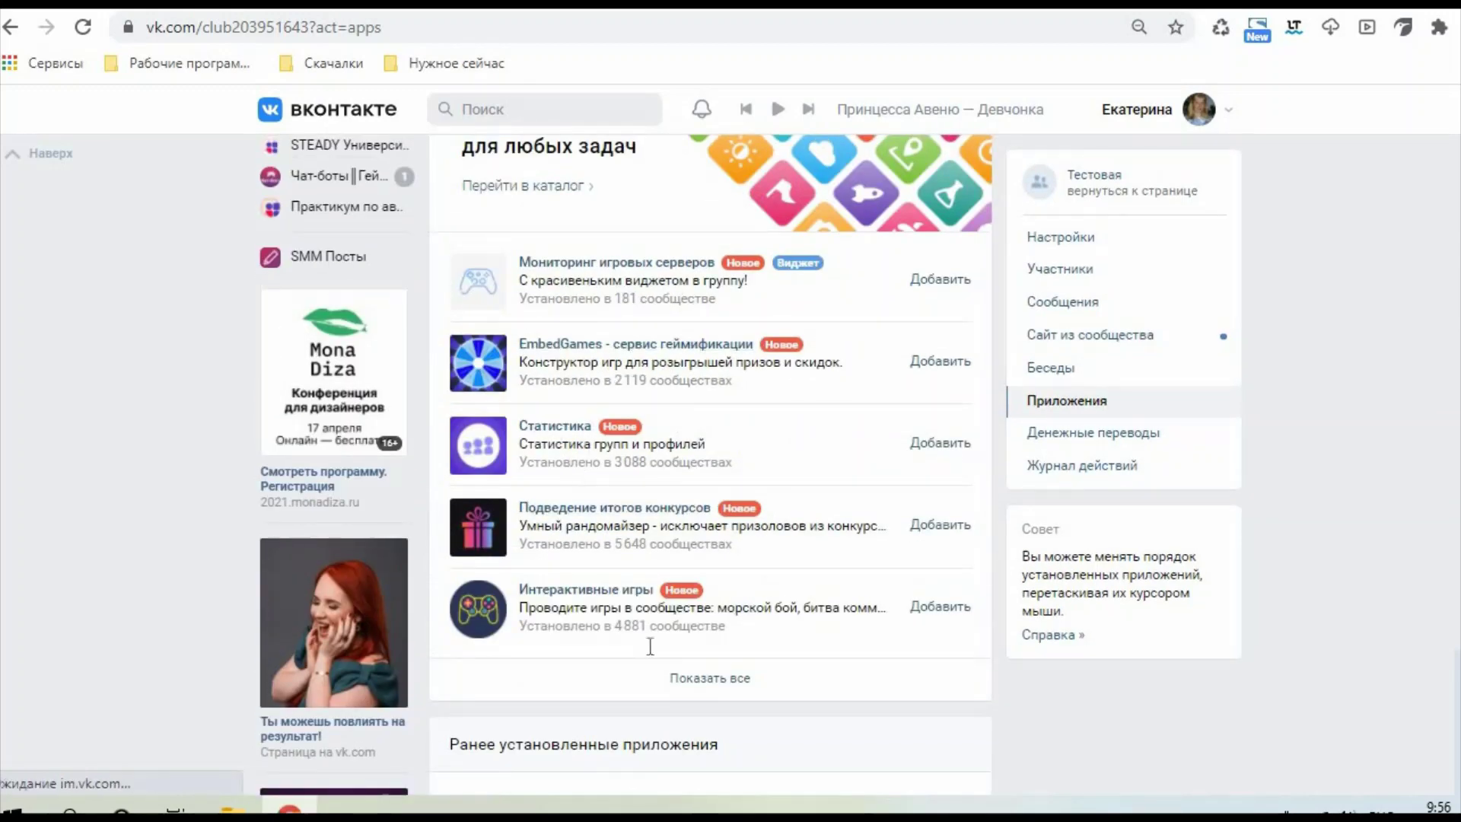
left_click(757, 682)
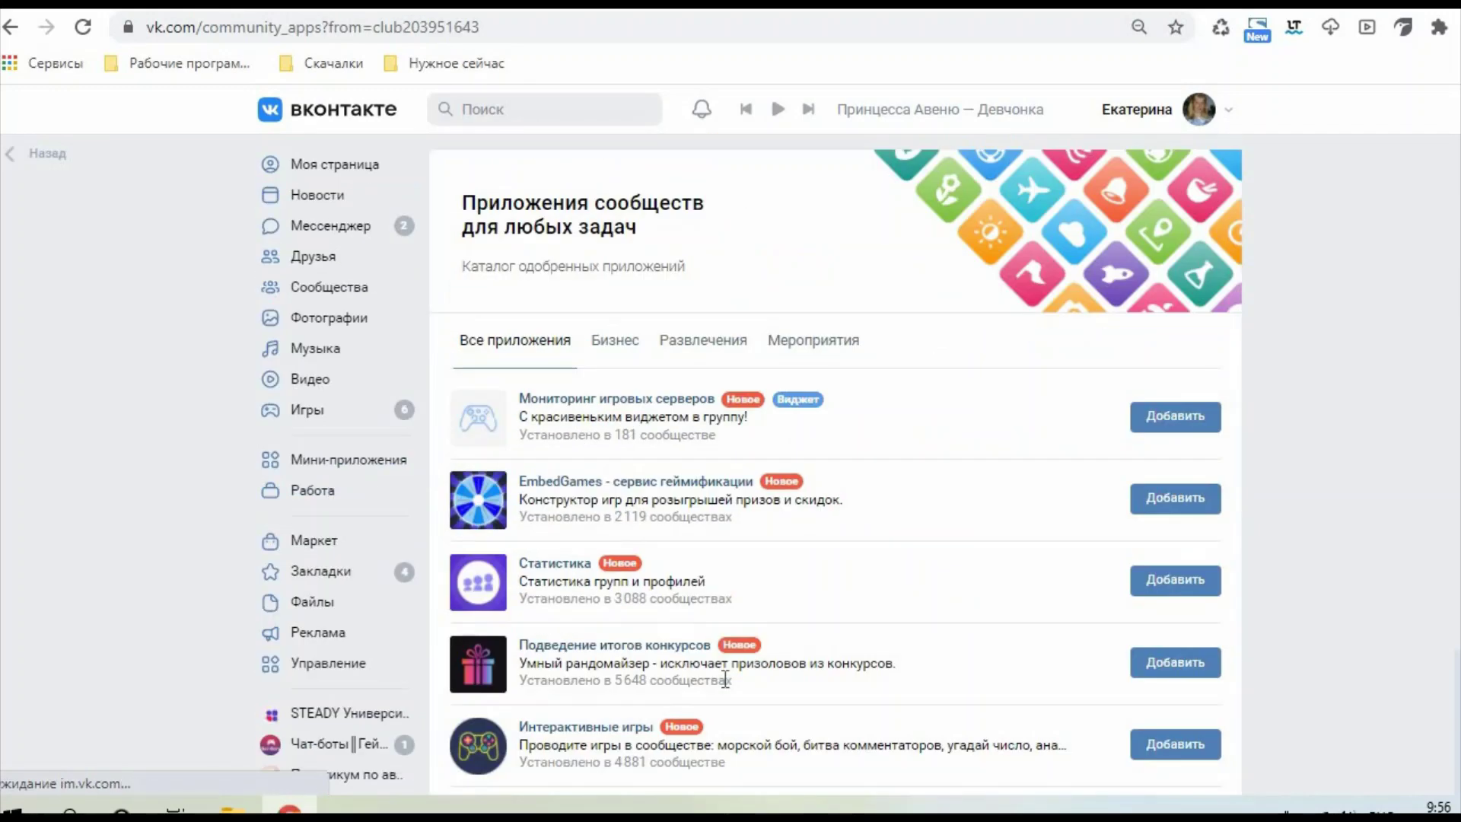
scroll(725, 678, "down", 11)
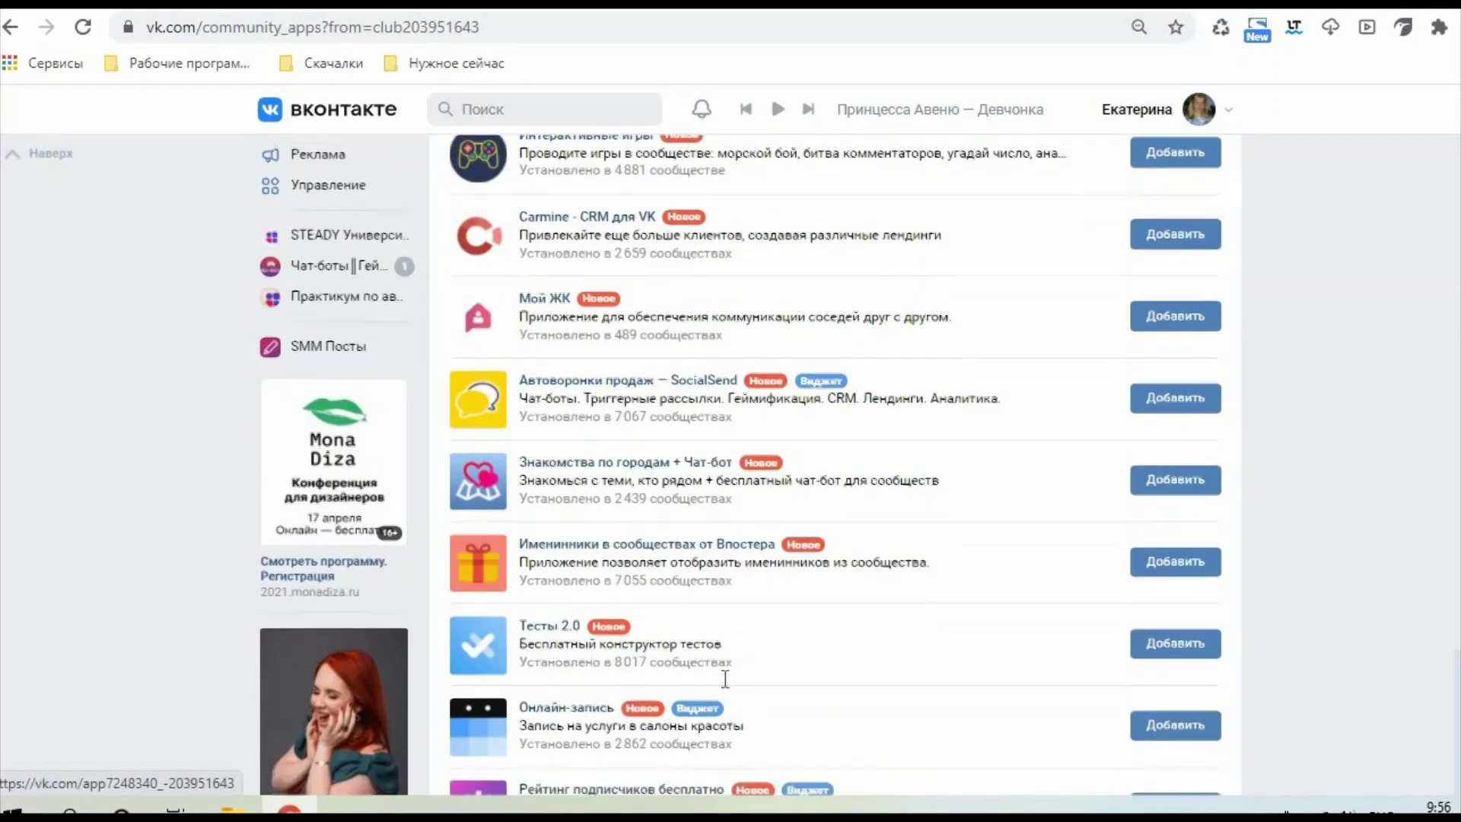
scroll(725, 684, "down", 11)
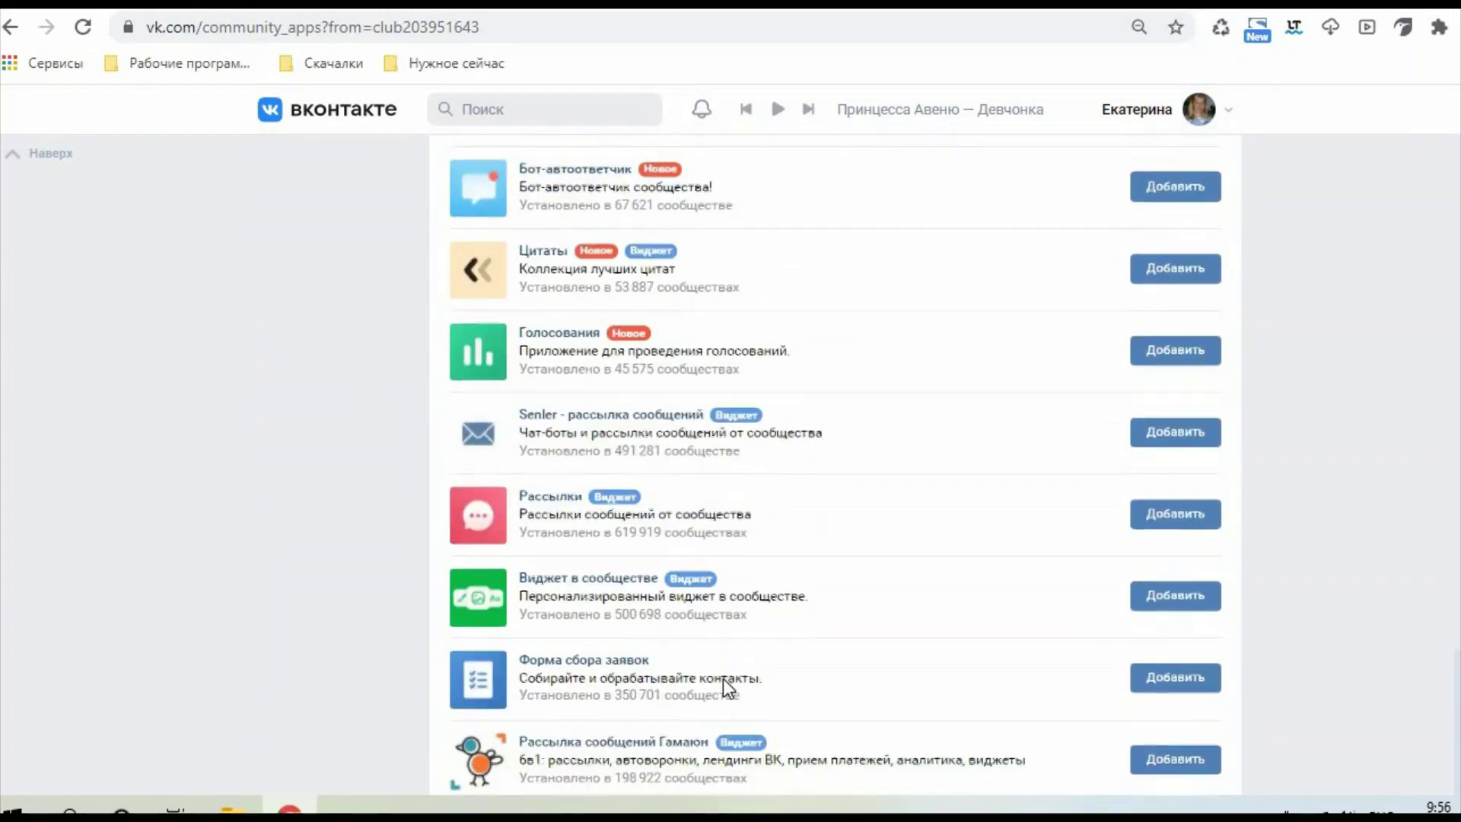
left_click(1157, 432)
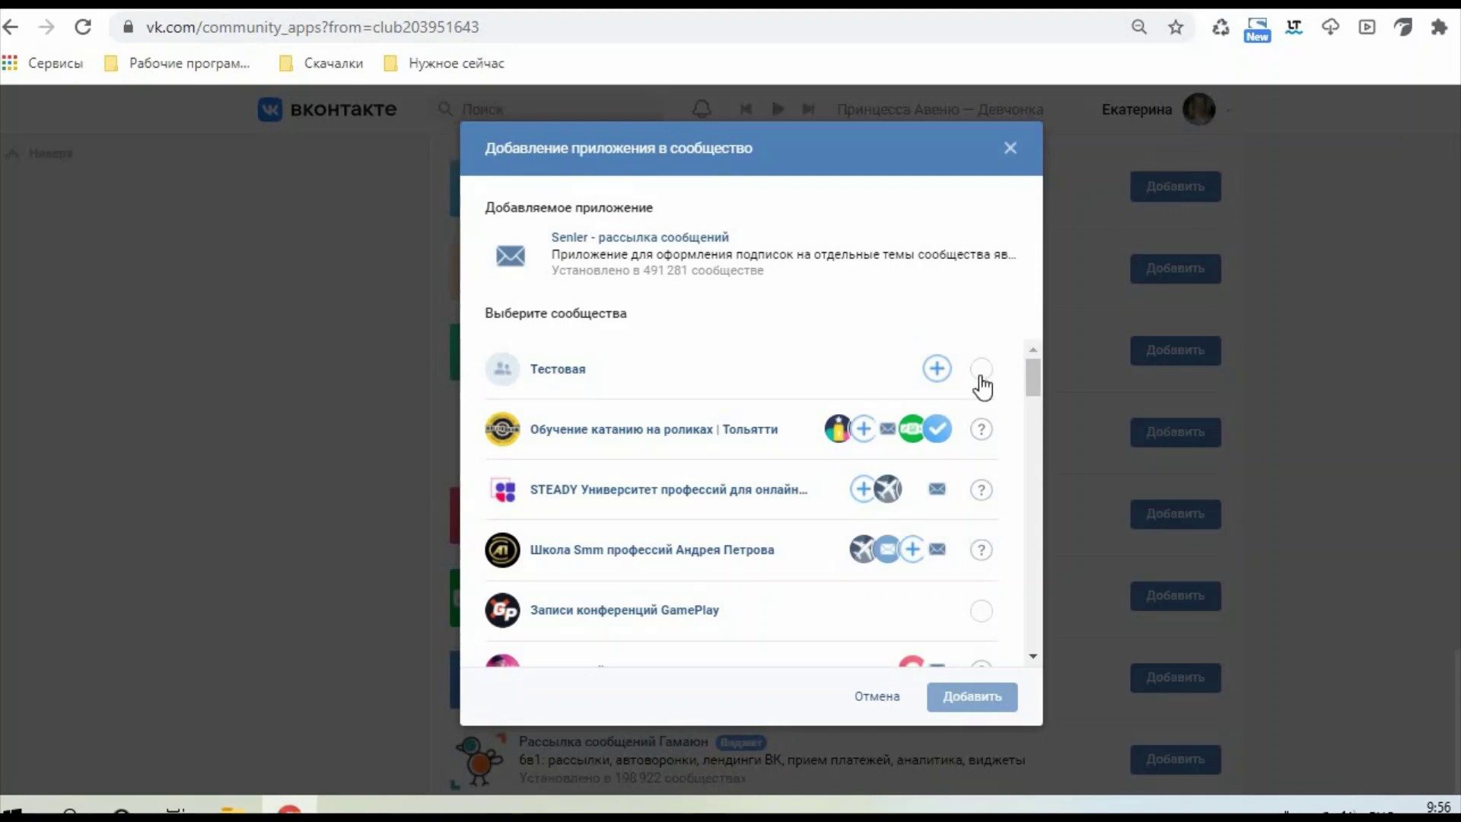
left_click(980, 373)
left_click(958, 701)
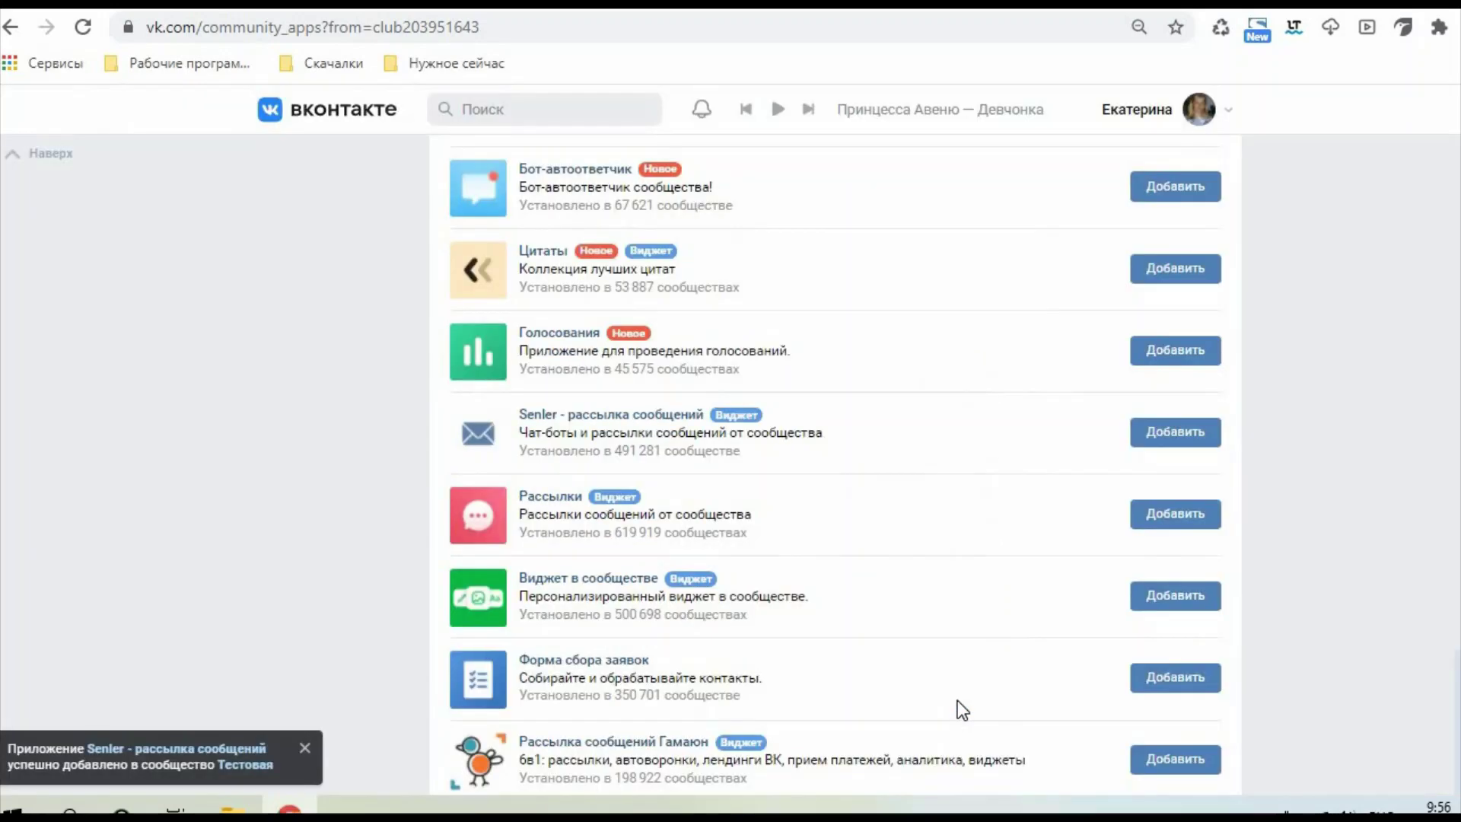
Return to the Тестовая community's Приложения page.
scroll(969, 650, "down", 10)
scroll(969, 650, "up", 10)
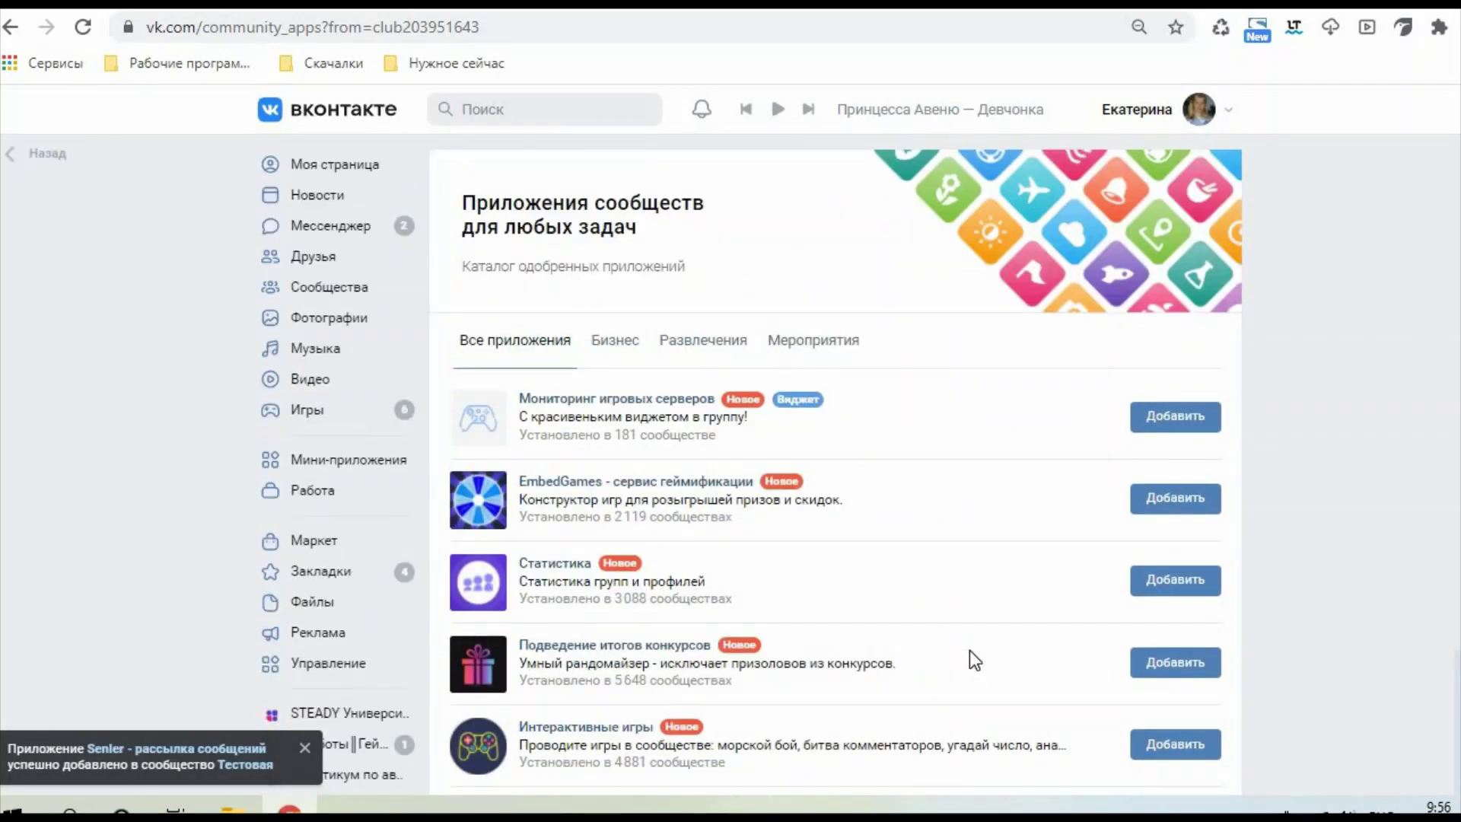
left_click(11, 27)
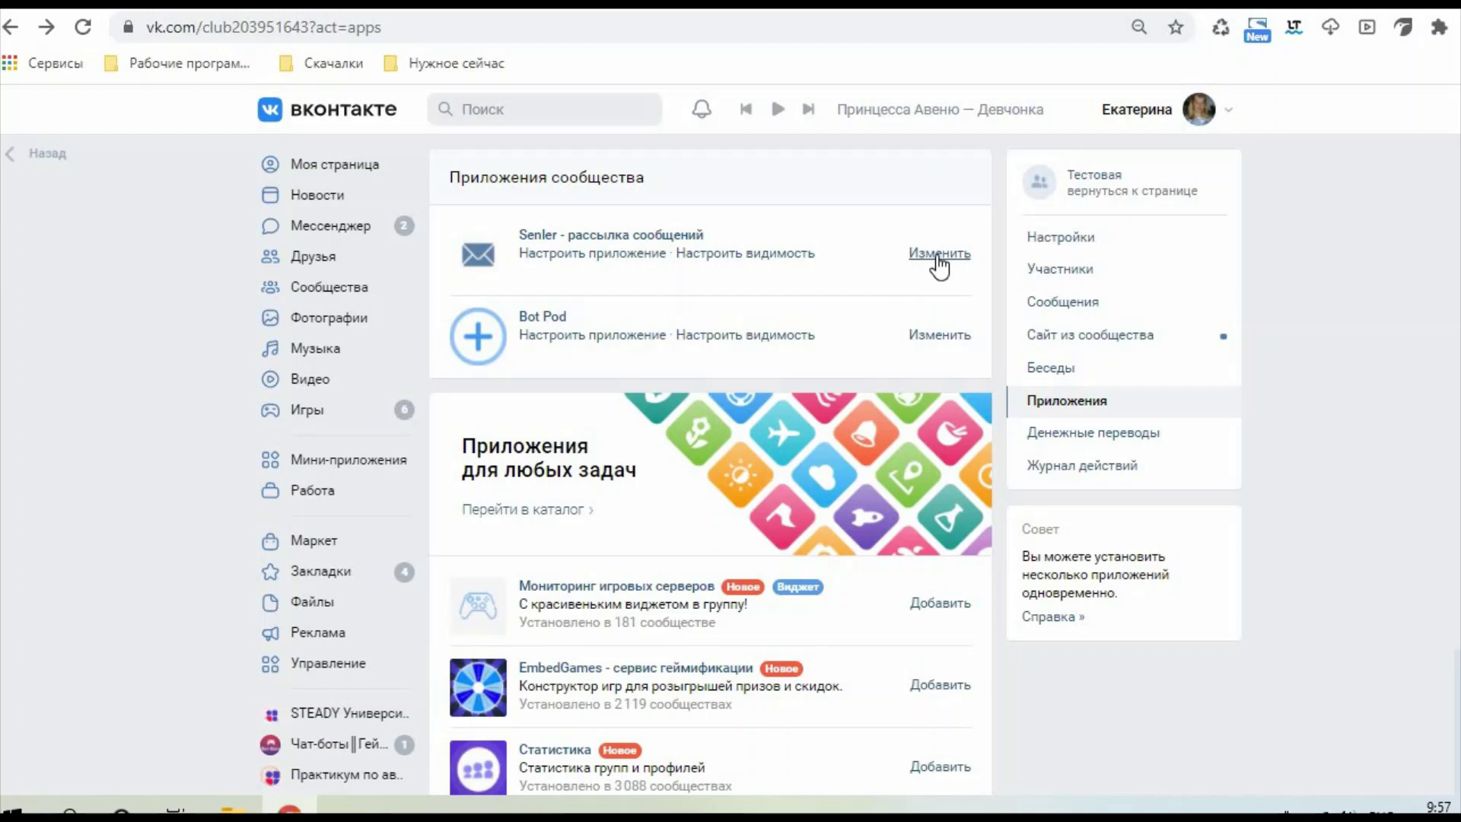
Keep the Подписаться item hidden from the community menu and save the app's menu settings.
left_click(939, 254)
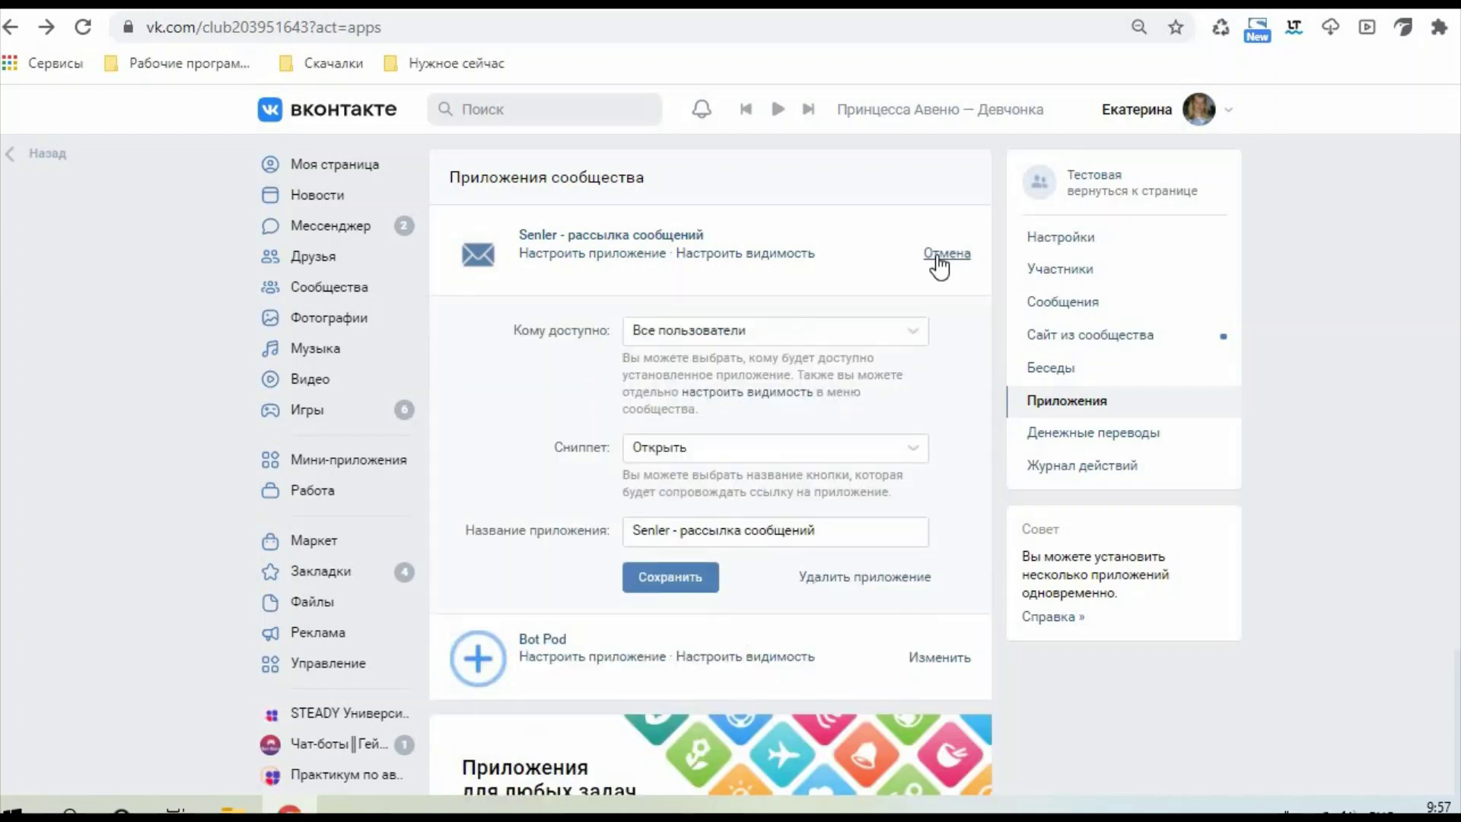
left_click(708, 260)
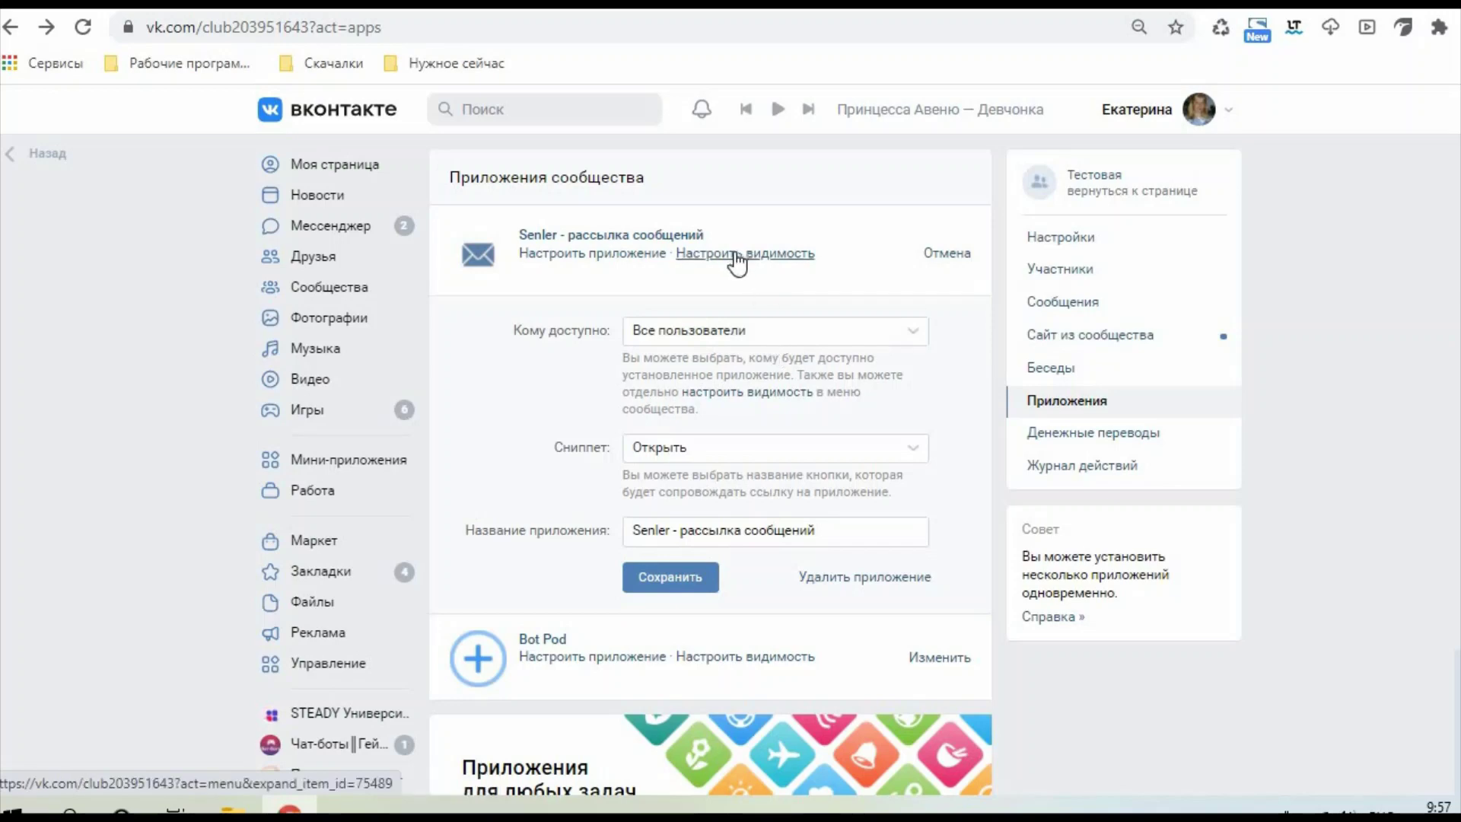
left_click(732, 253)
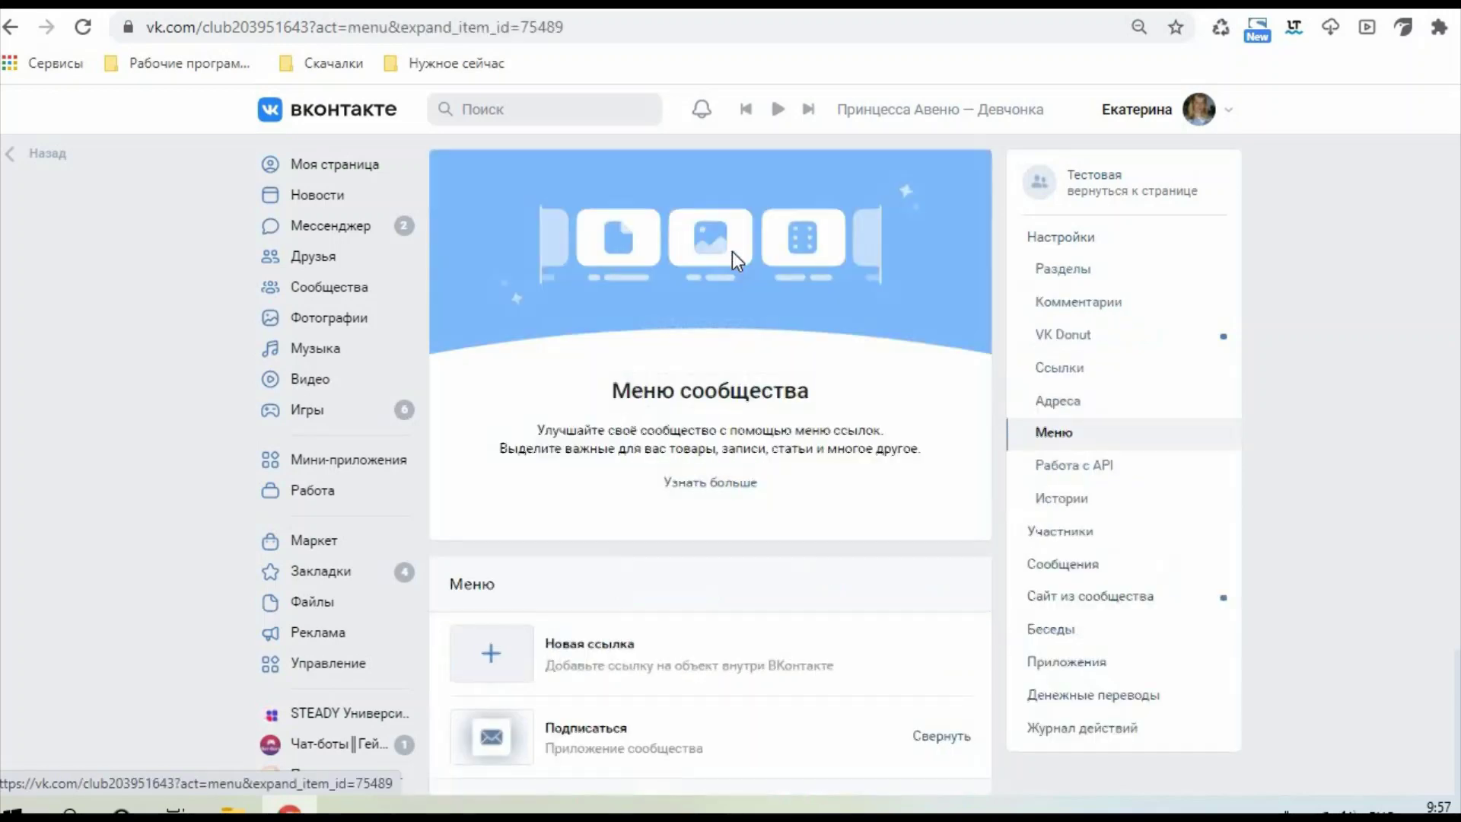
scroll(699, 612, "down", 2)
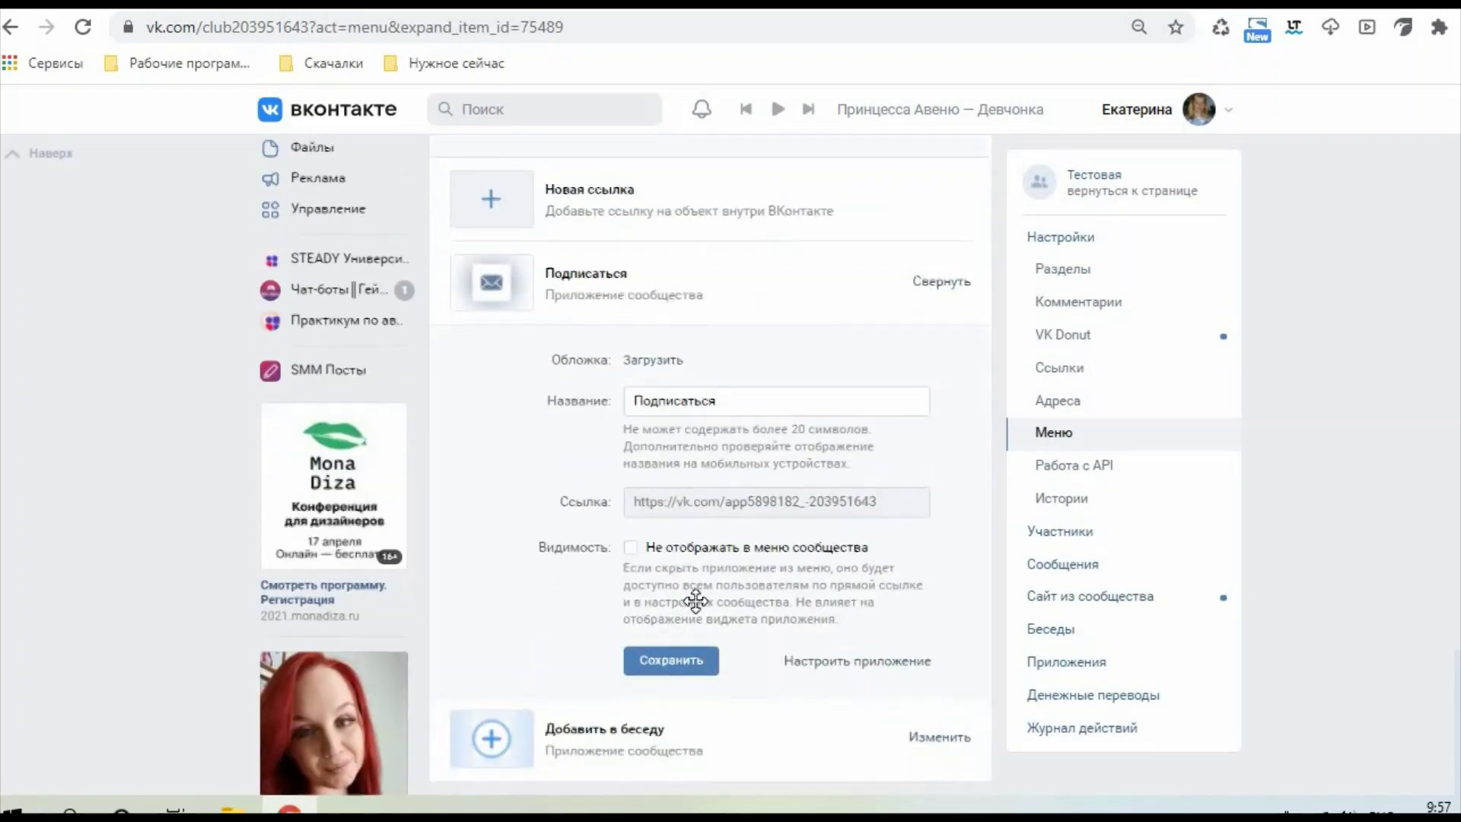
left_click(630, 493)
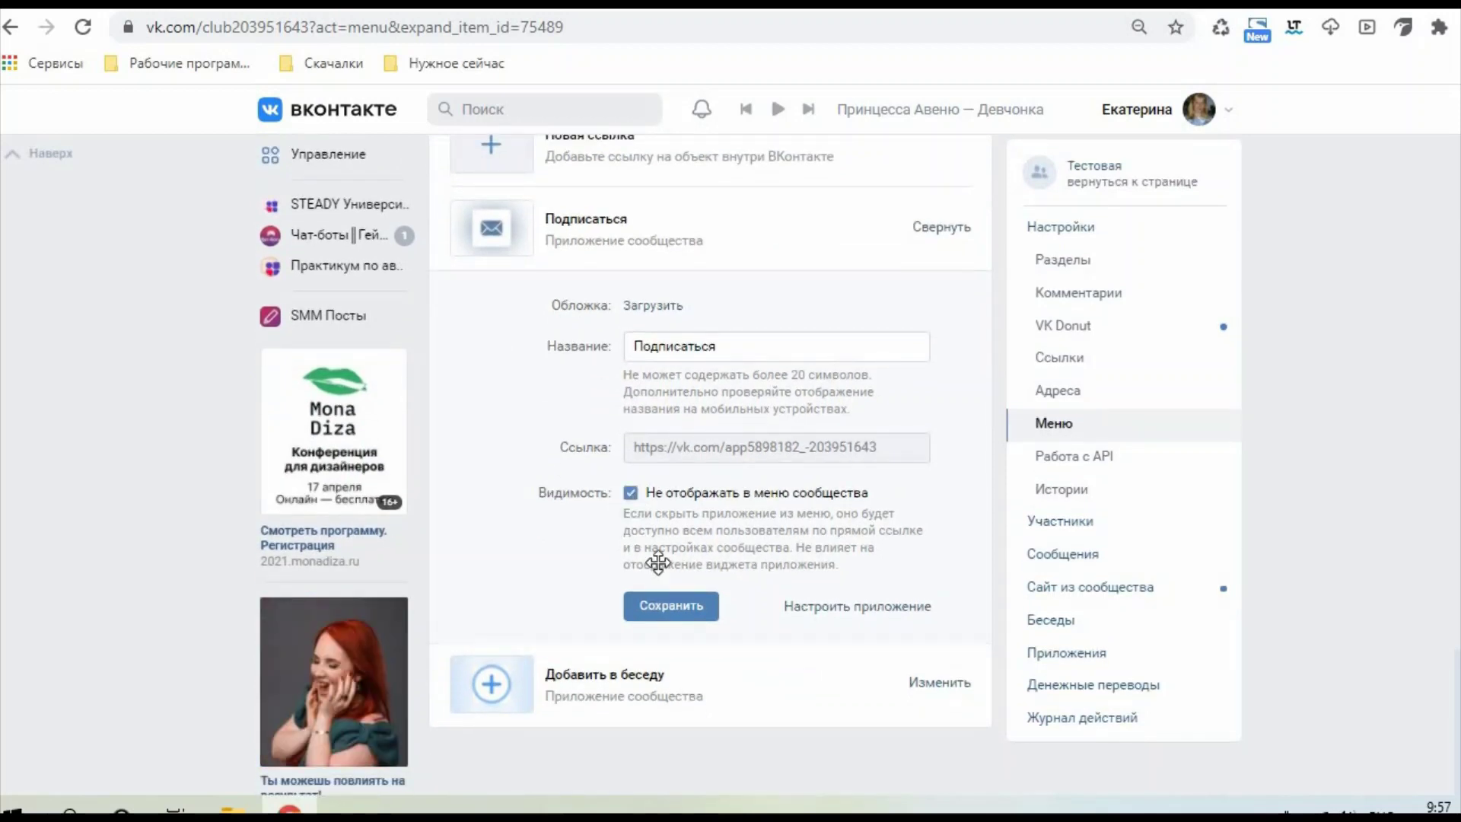
left_click(676, 608)
left_click(670, 609)
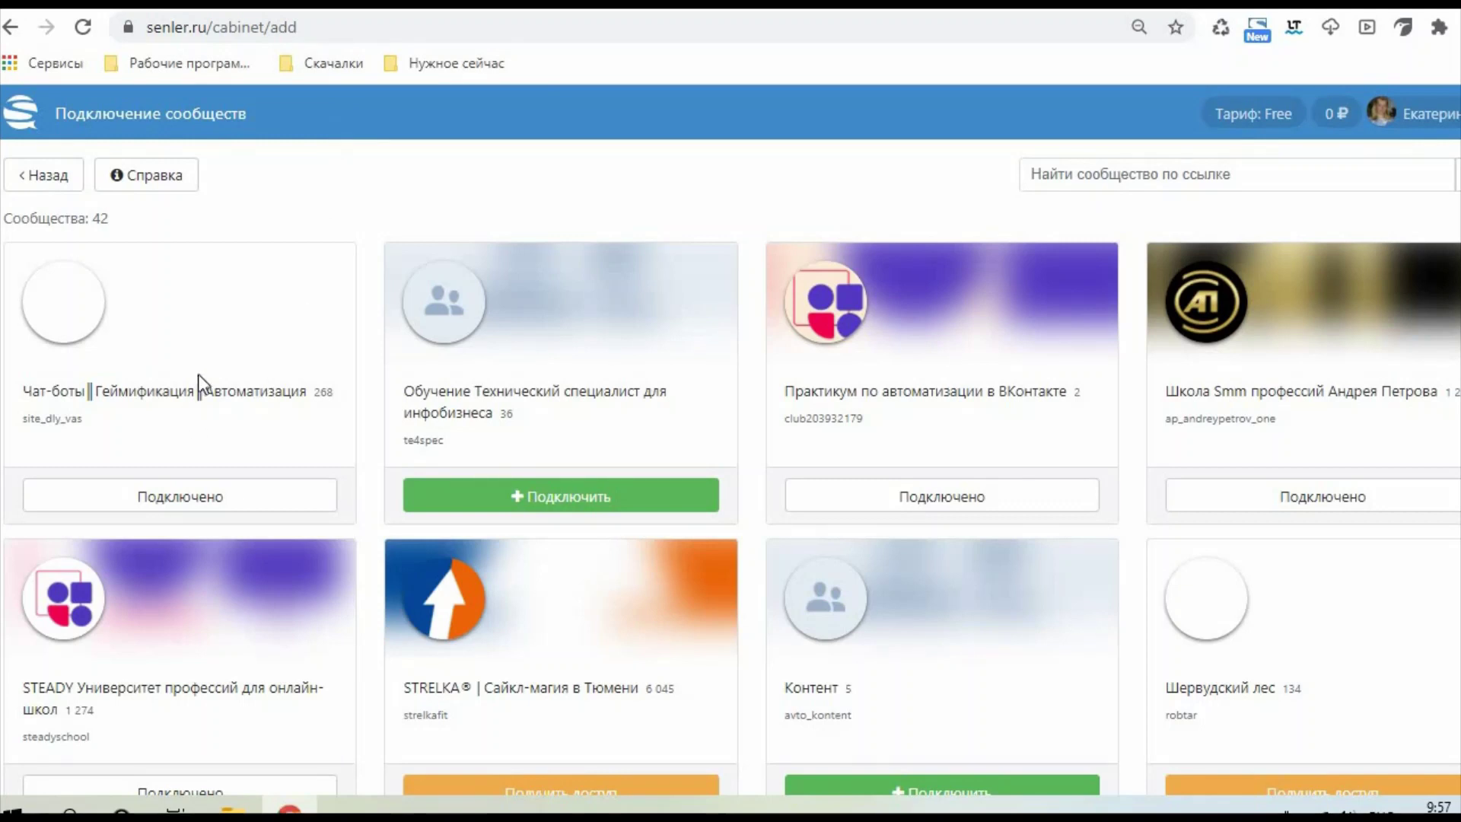
In Senler's Подключить сообщество list, find Тестовая and hit its Подключить button.
left_click(44, 180)
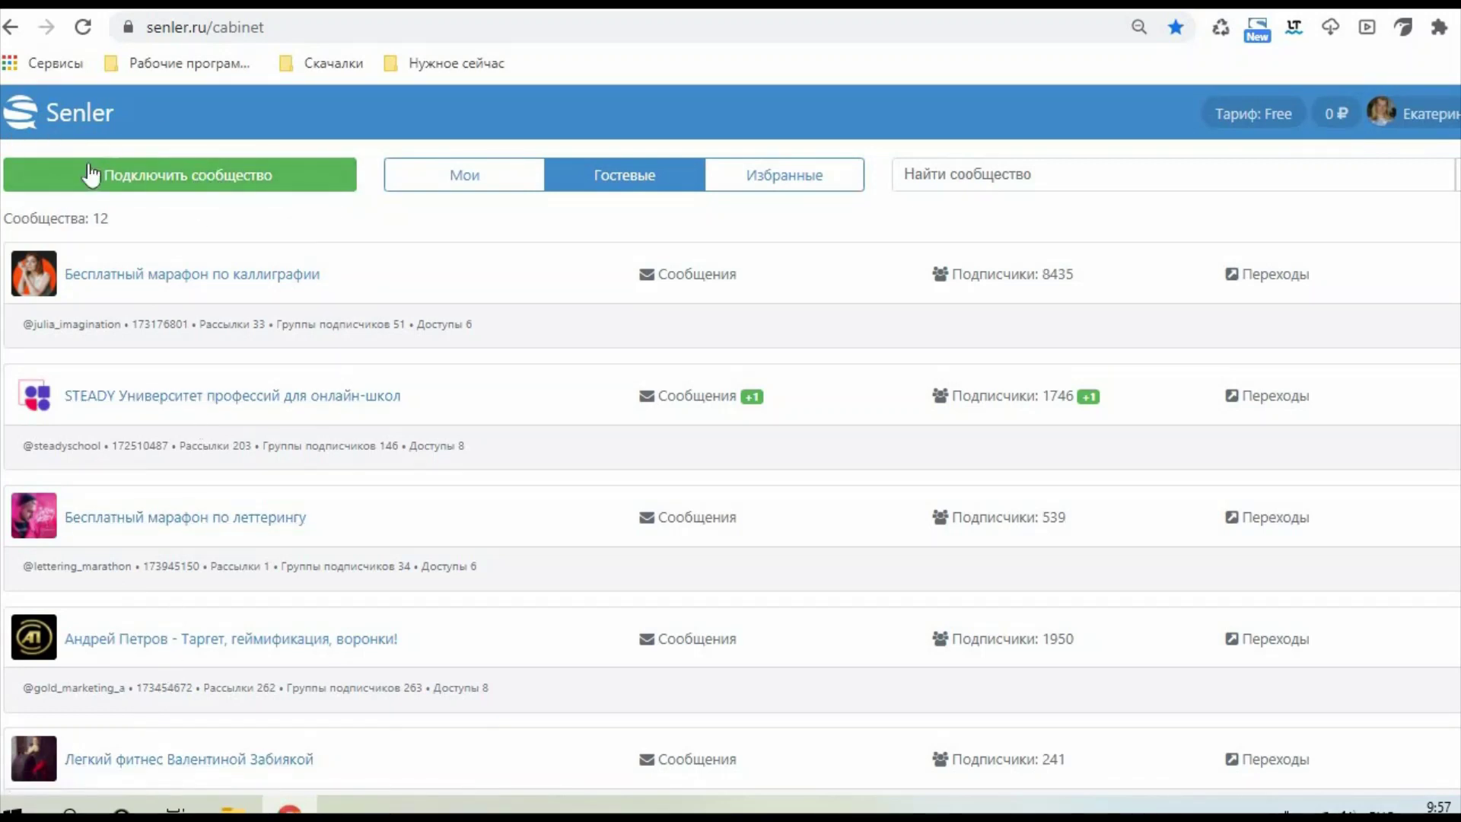
left_click(210, 189)
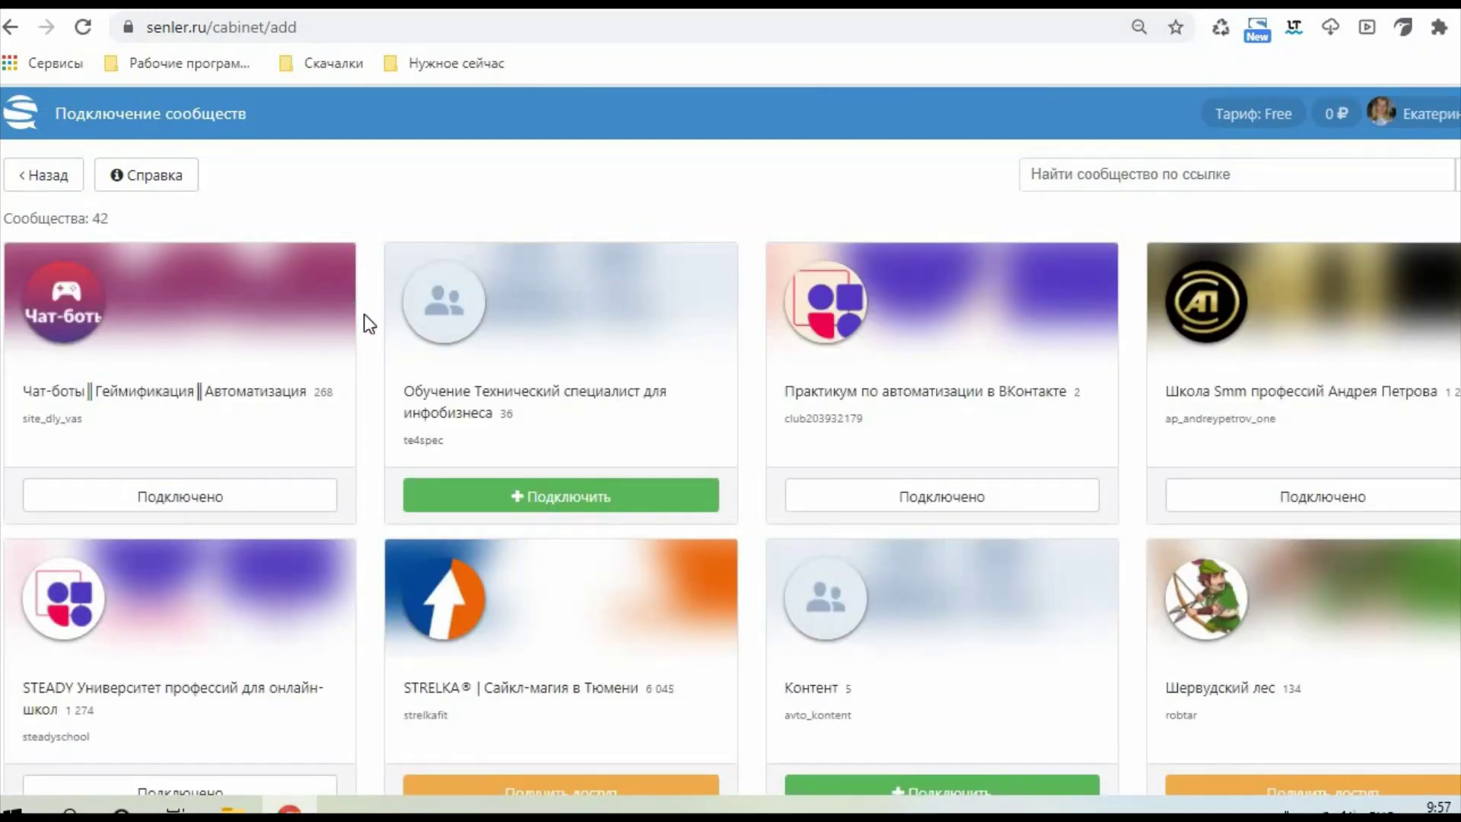
scroll(891, 380, "down", 10)
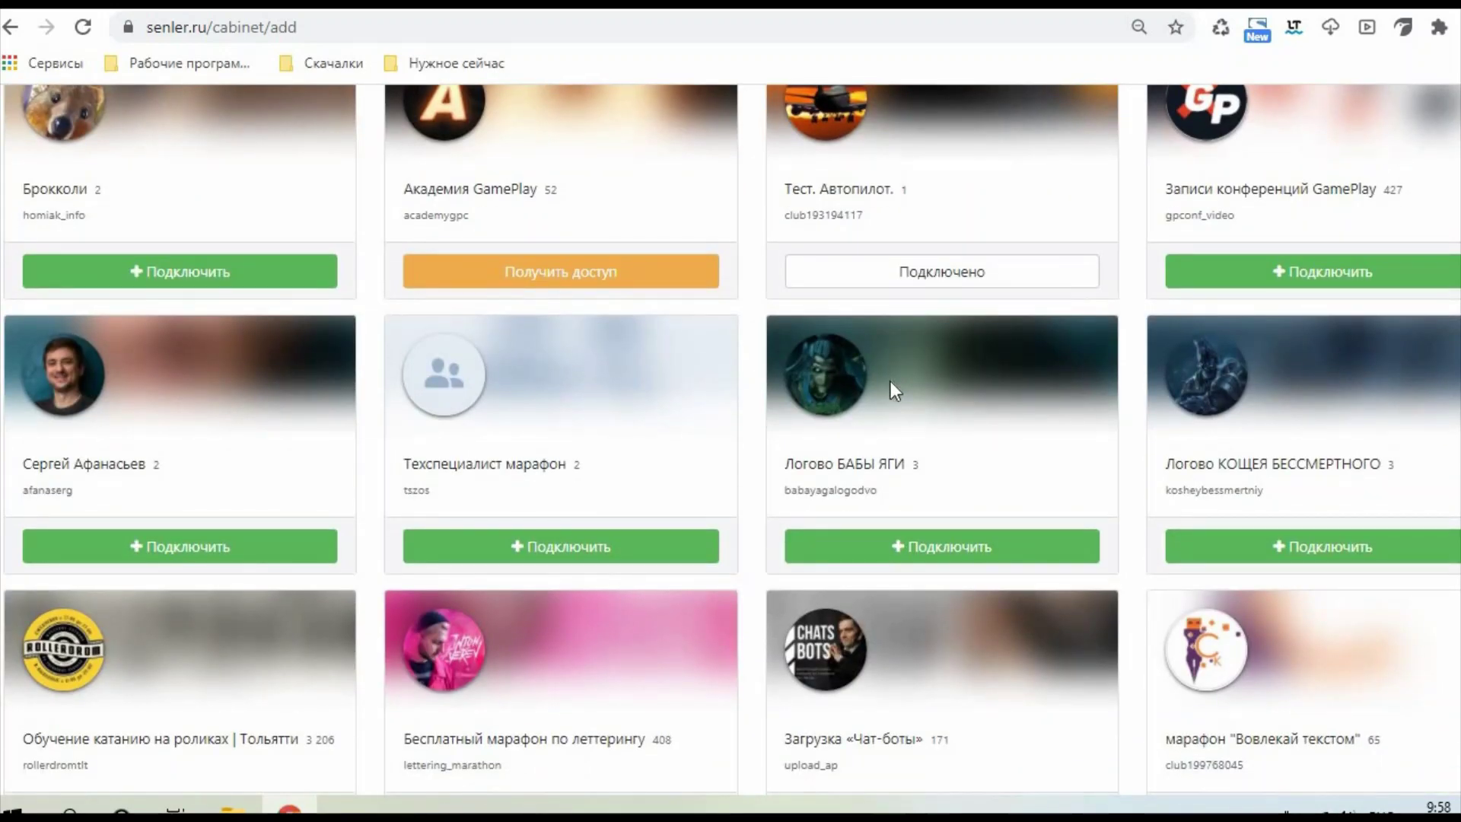
scroll(892, 385, "down", 6)
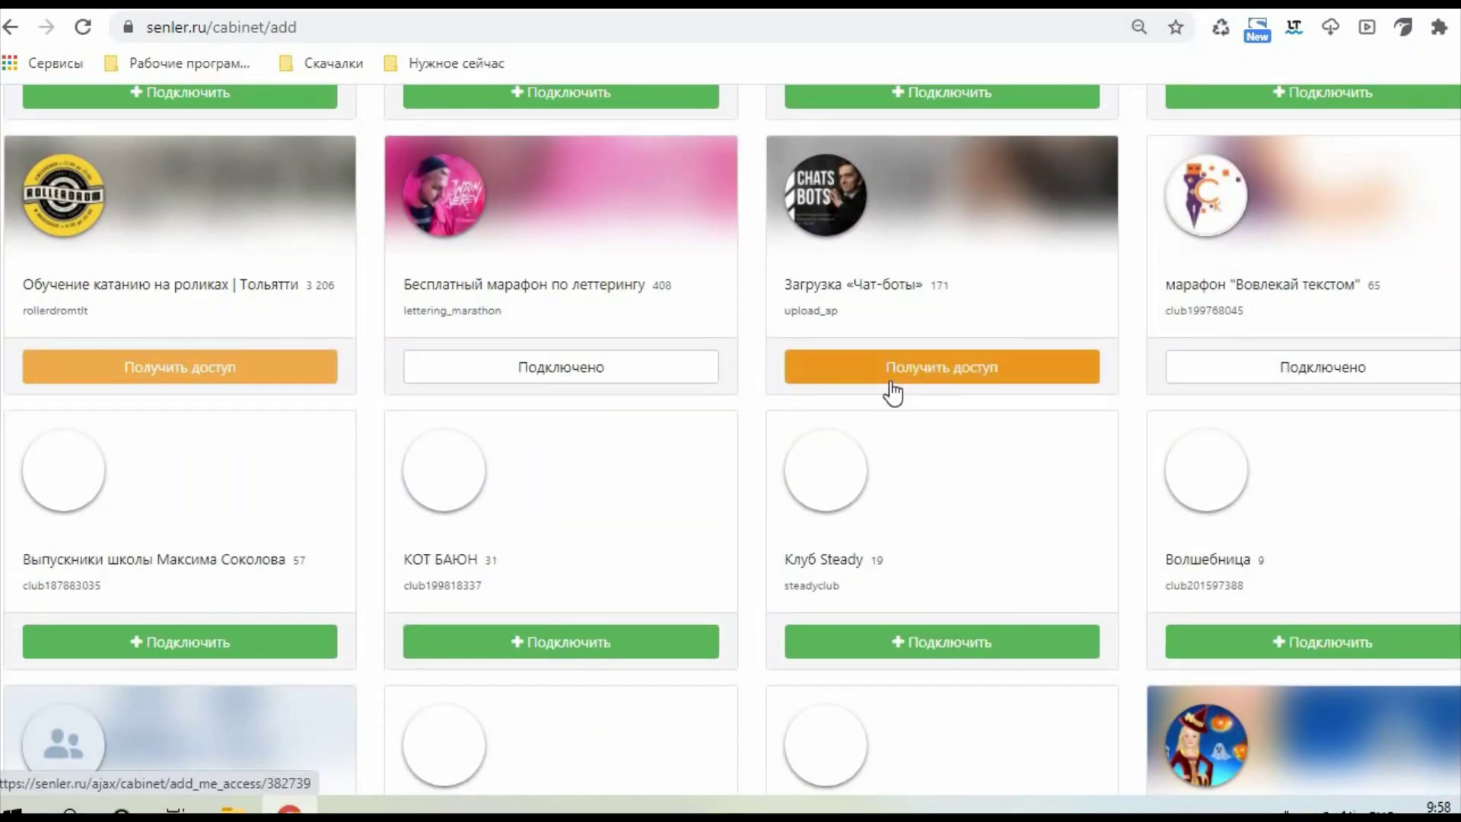
scroll(892, 392, "down", 4)
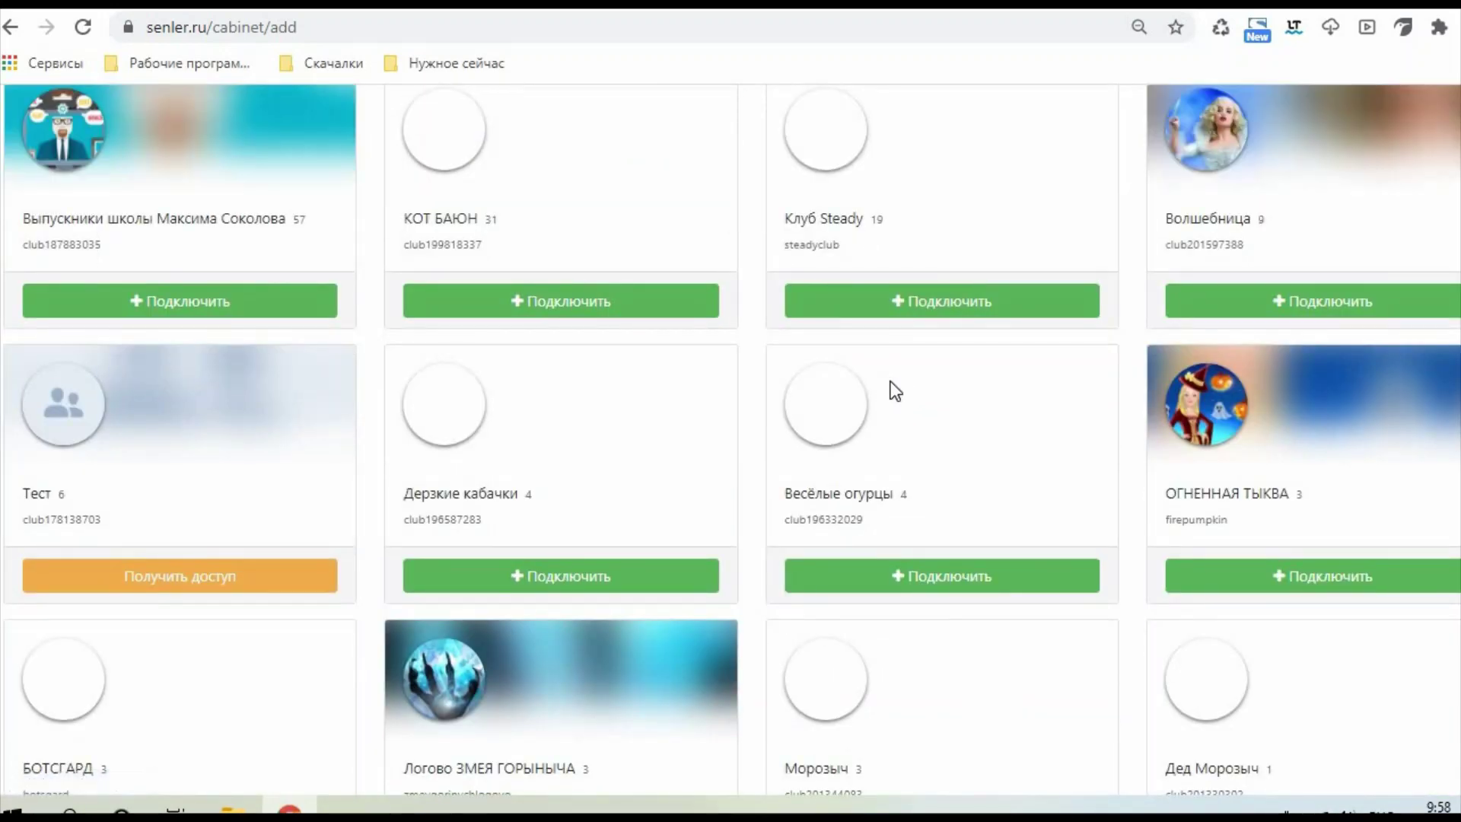
scroll(891, 381, "down", 2)
scroll(892, 380, "down", 2)
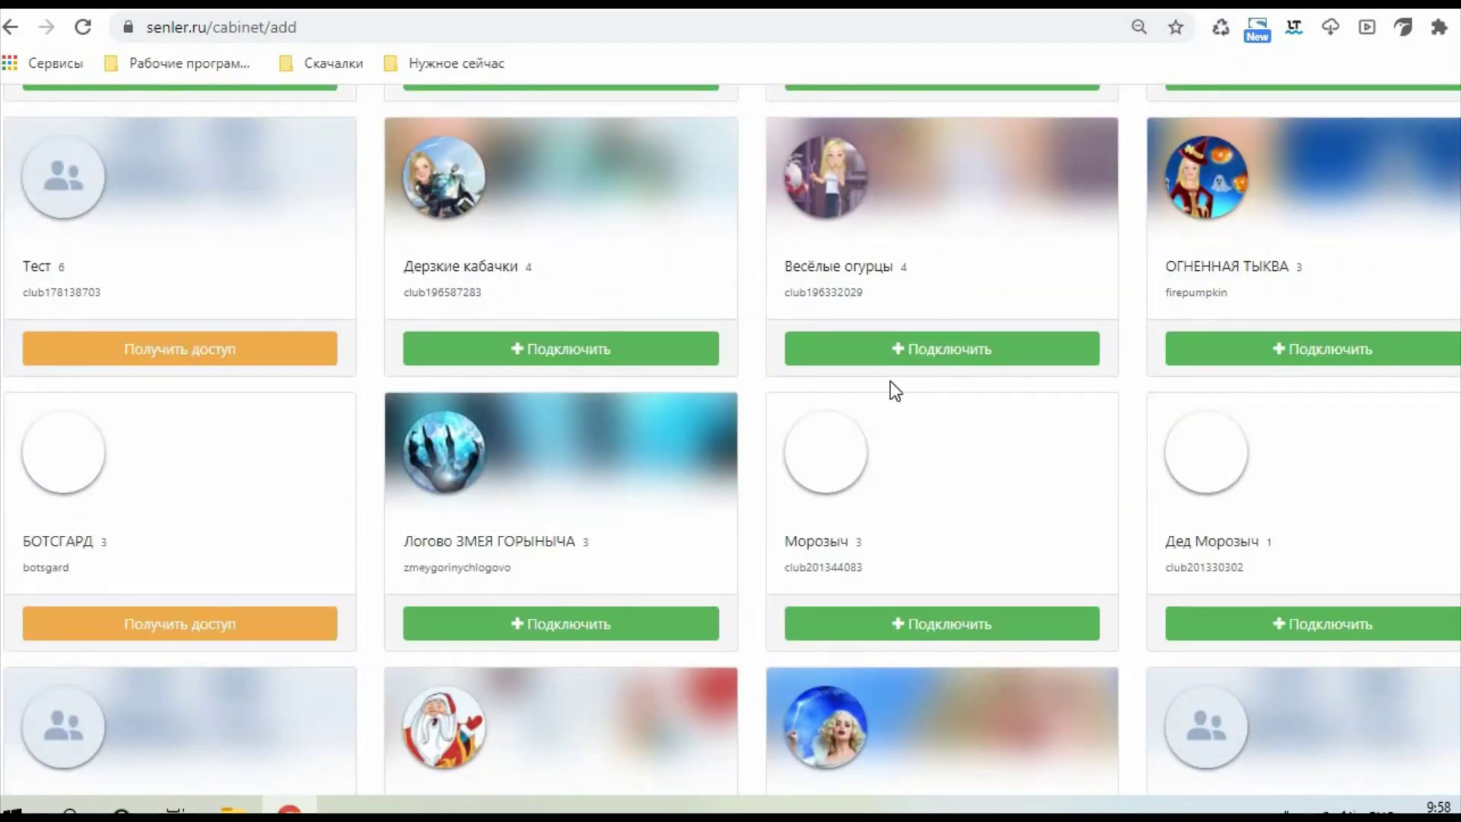
scroll(892, 388, "down", 4)
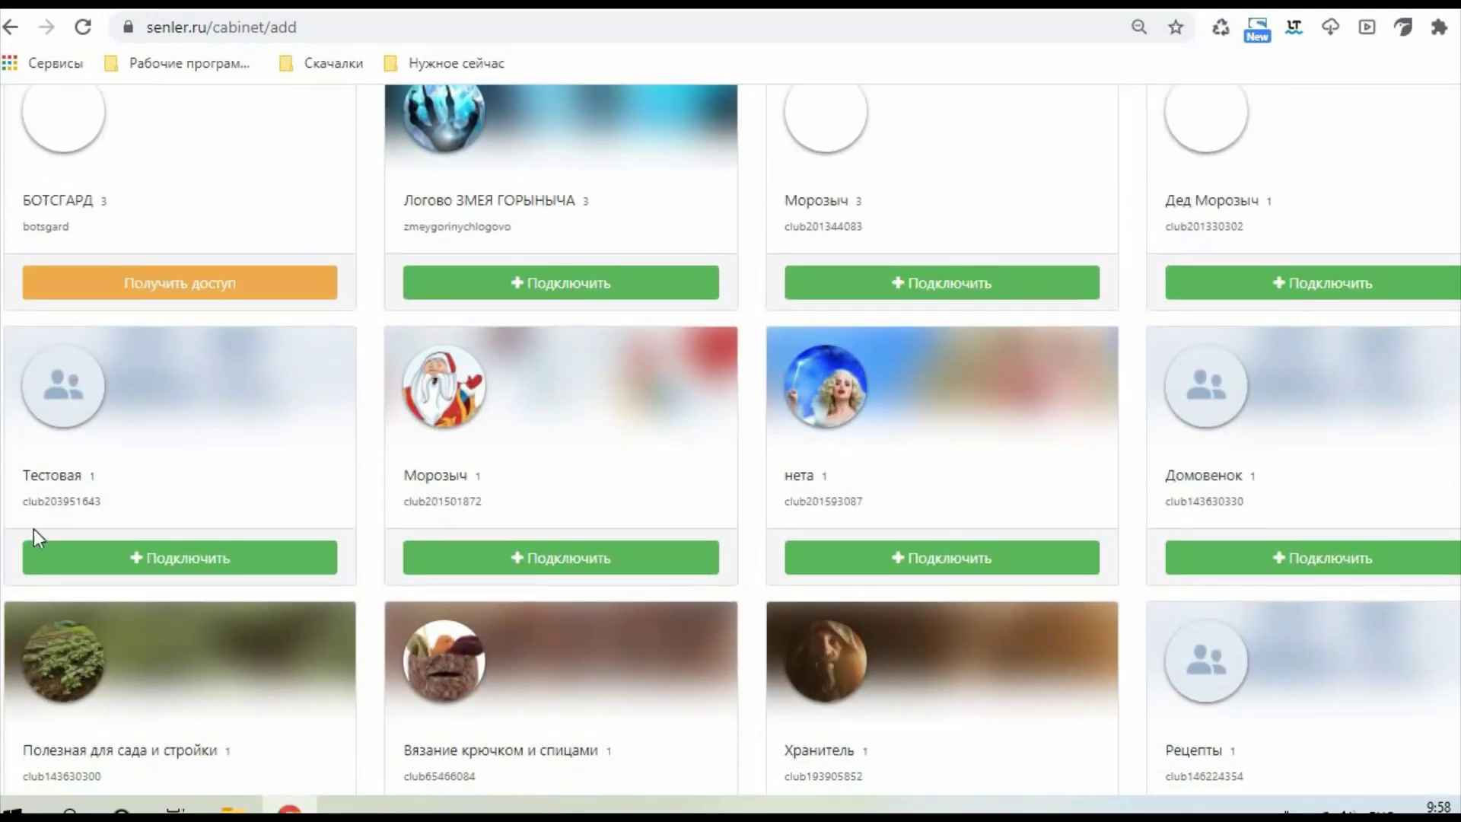
left_click(168, 566)
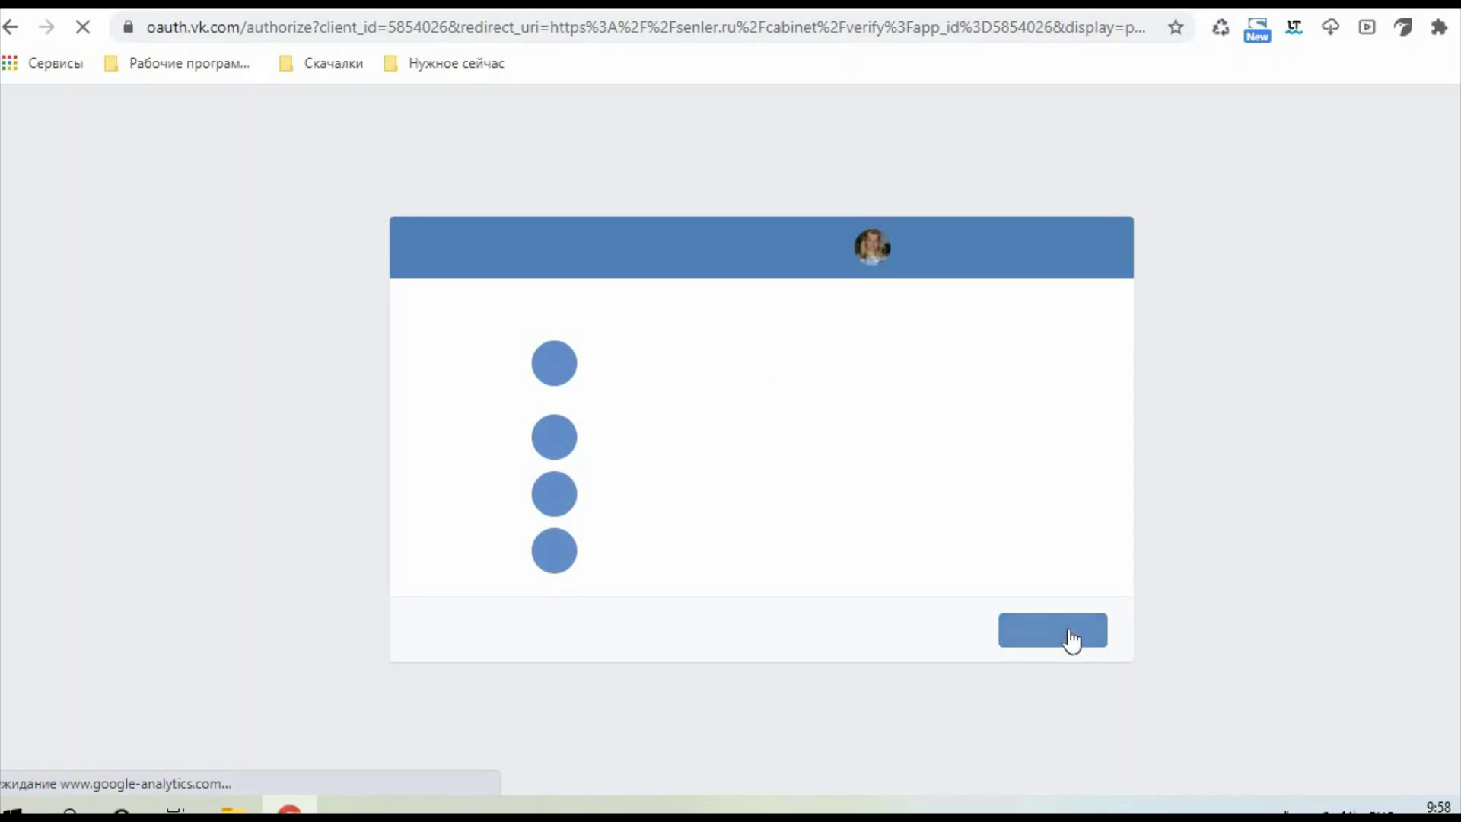
Allow Senler's VK access, then dismiss the no-group-token connection error.
left_click(1058, 651)
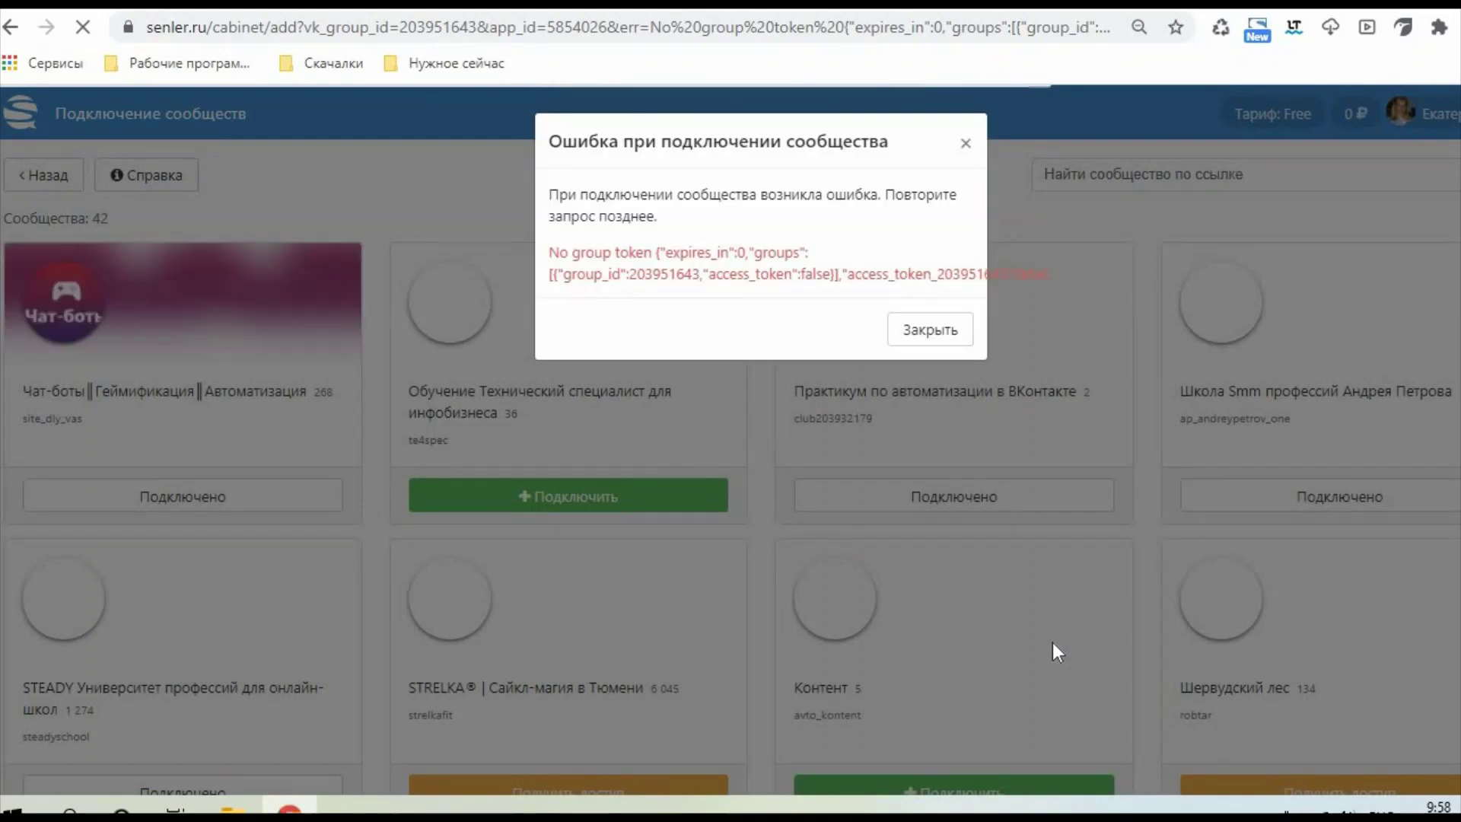
left_click(955, 330)
scroll(506, 517, "down", 5)
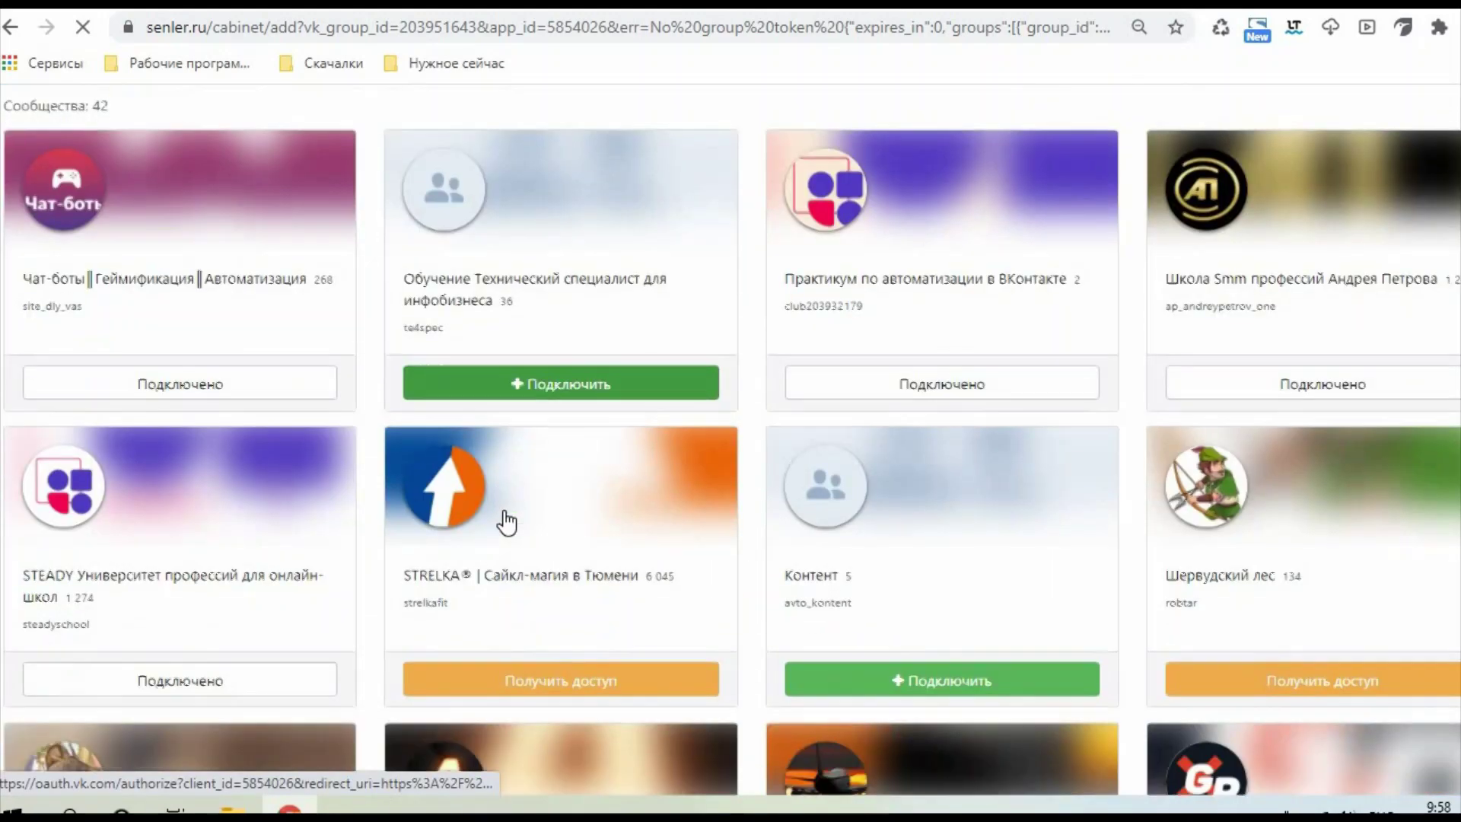
scroll(506, 522, "down", 9)
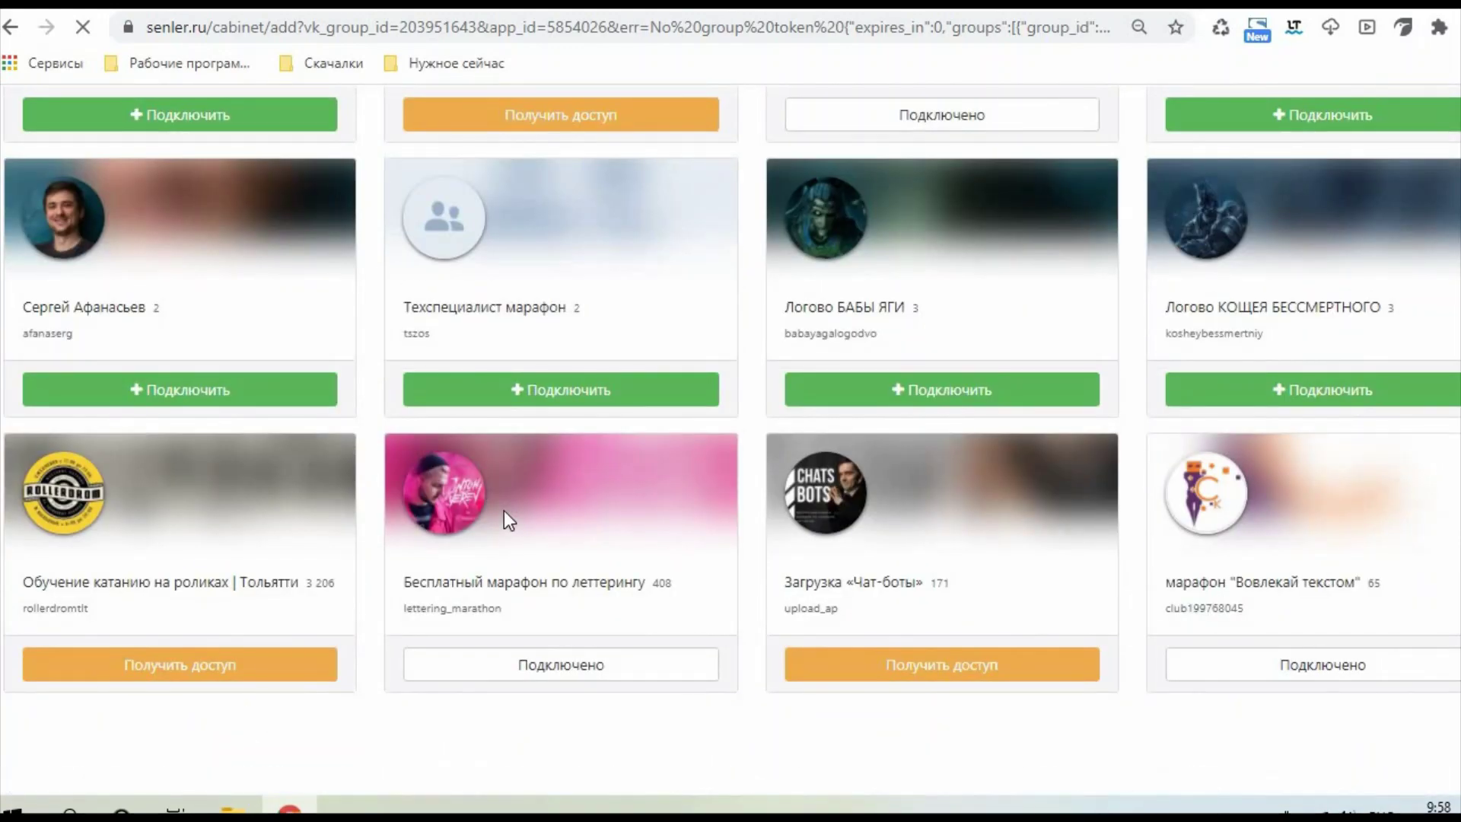
Retry connecting Тестовая in Senler and approve VK access, reaching its Рассылки dashboard.
scroll(337, 588, "down", 15)
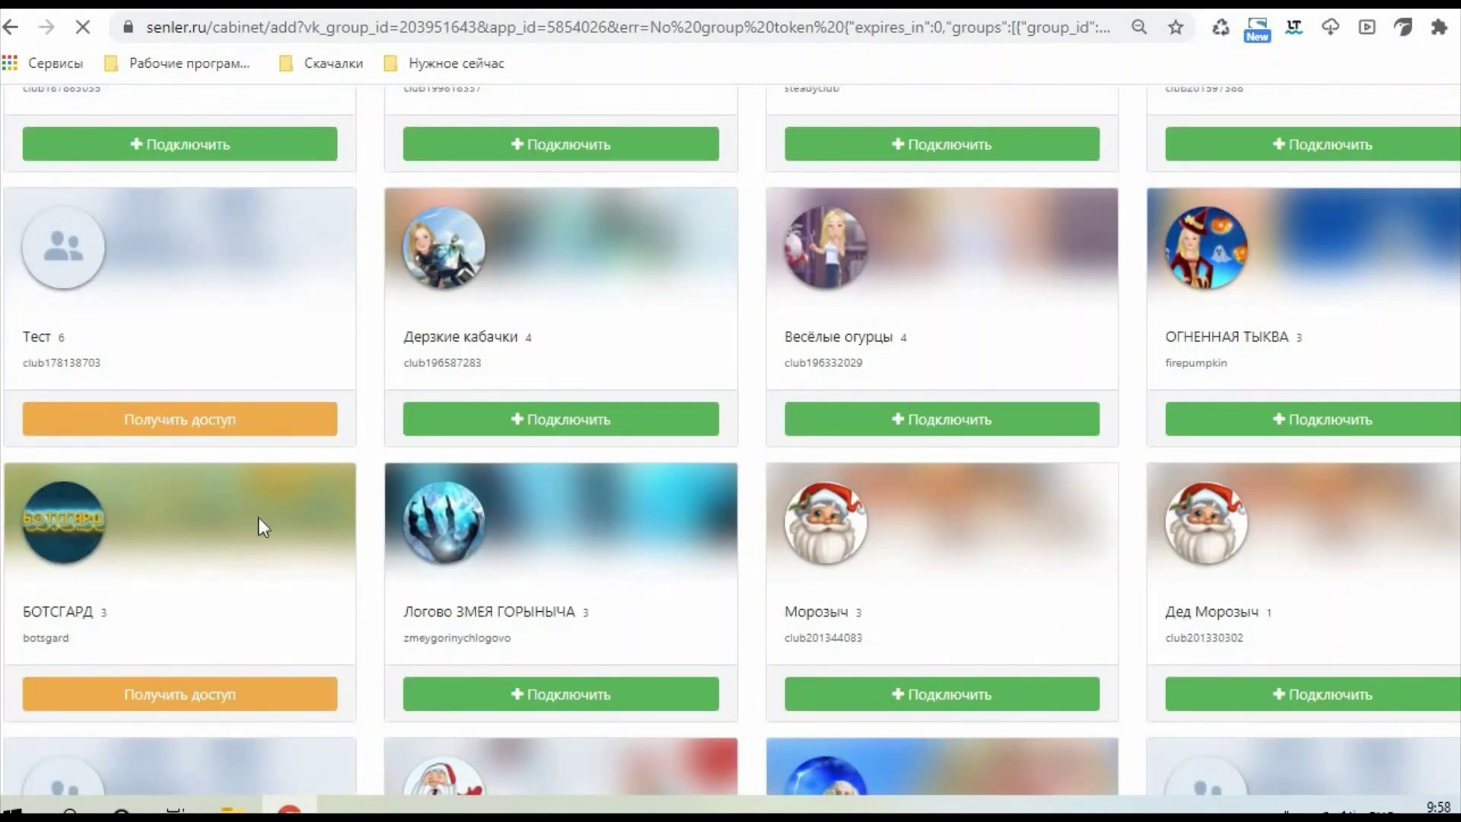
scroll(258, 518, "down", 3)
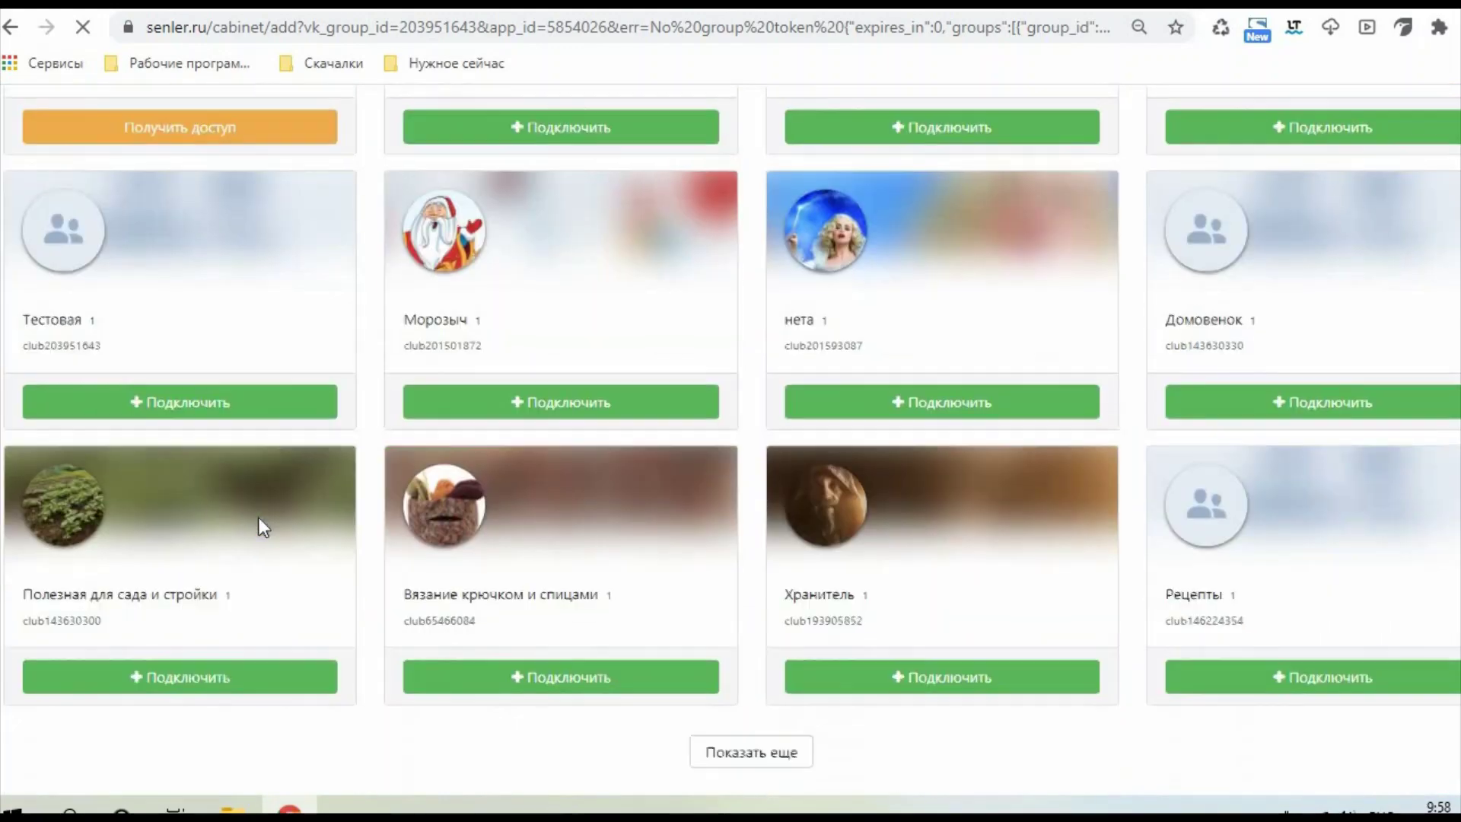
left_click(211, 417)
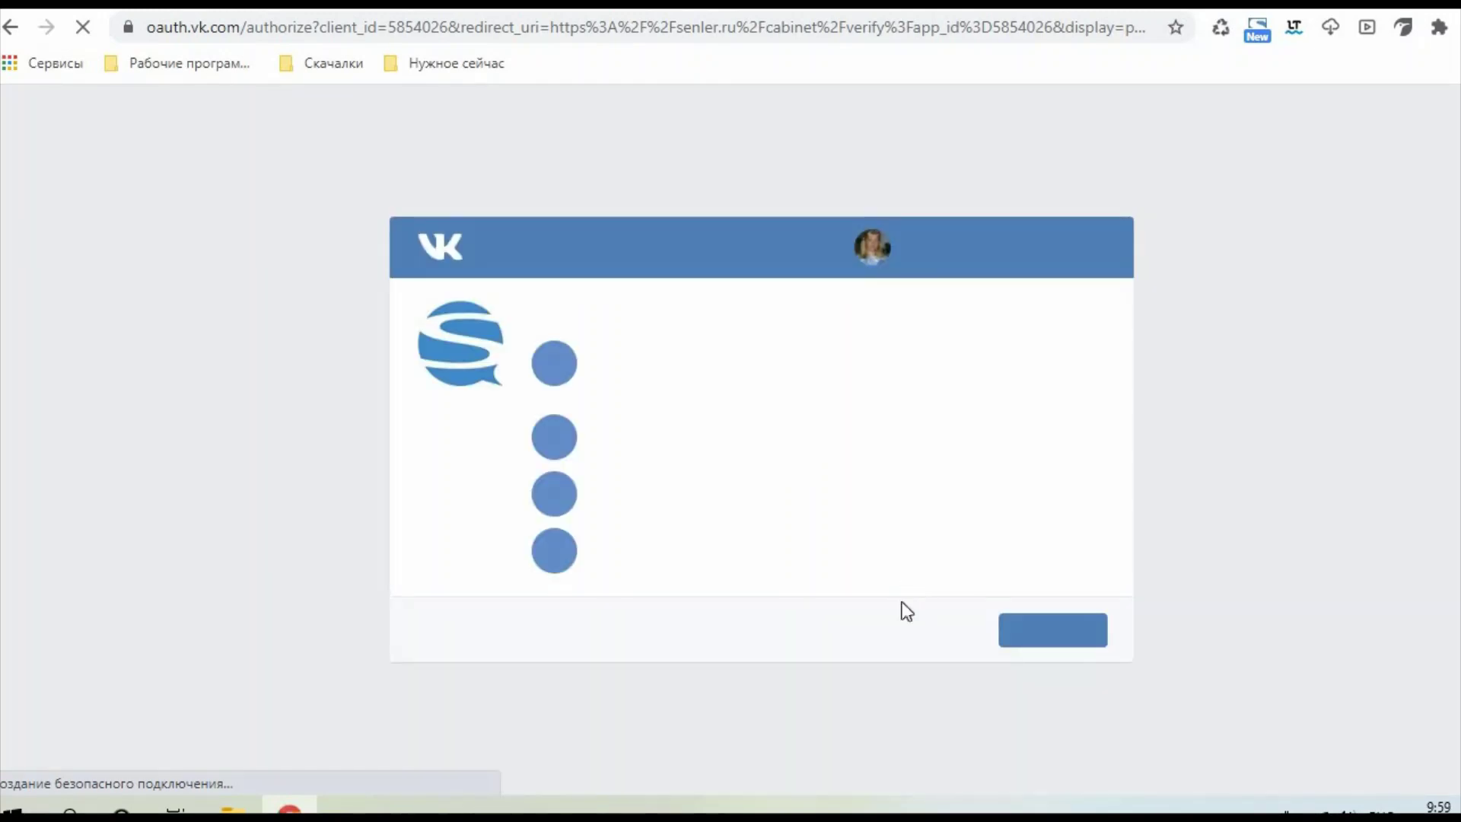
left_click(1054, 645)
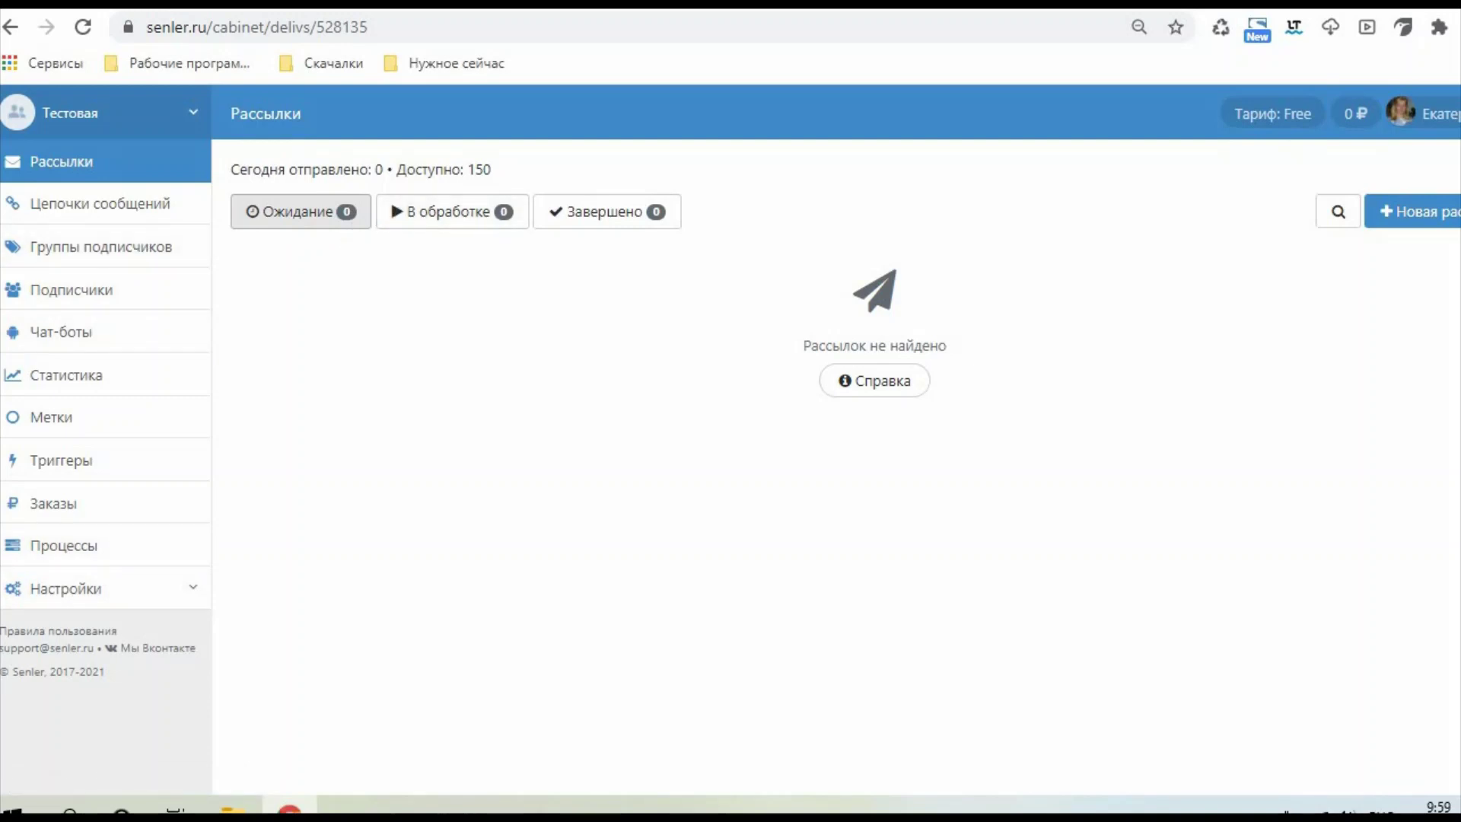
Log in to Autopilot on skyauto.me via ВКонтакте and open the Сообщества list.
left_click(1065, 3)
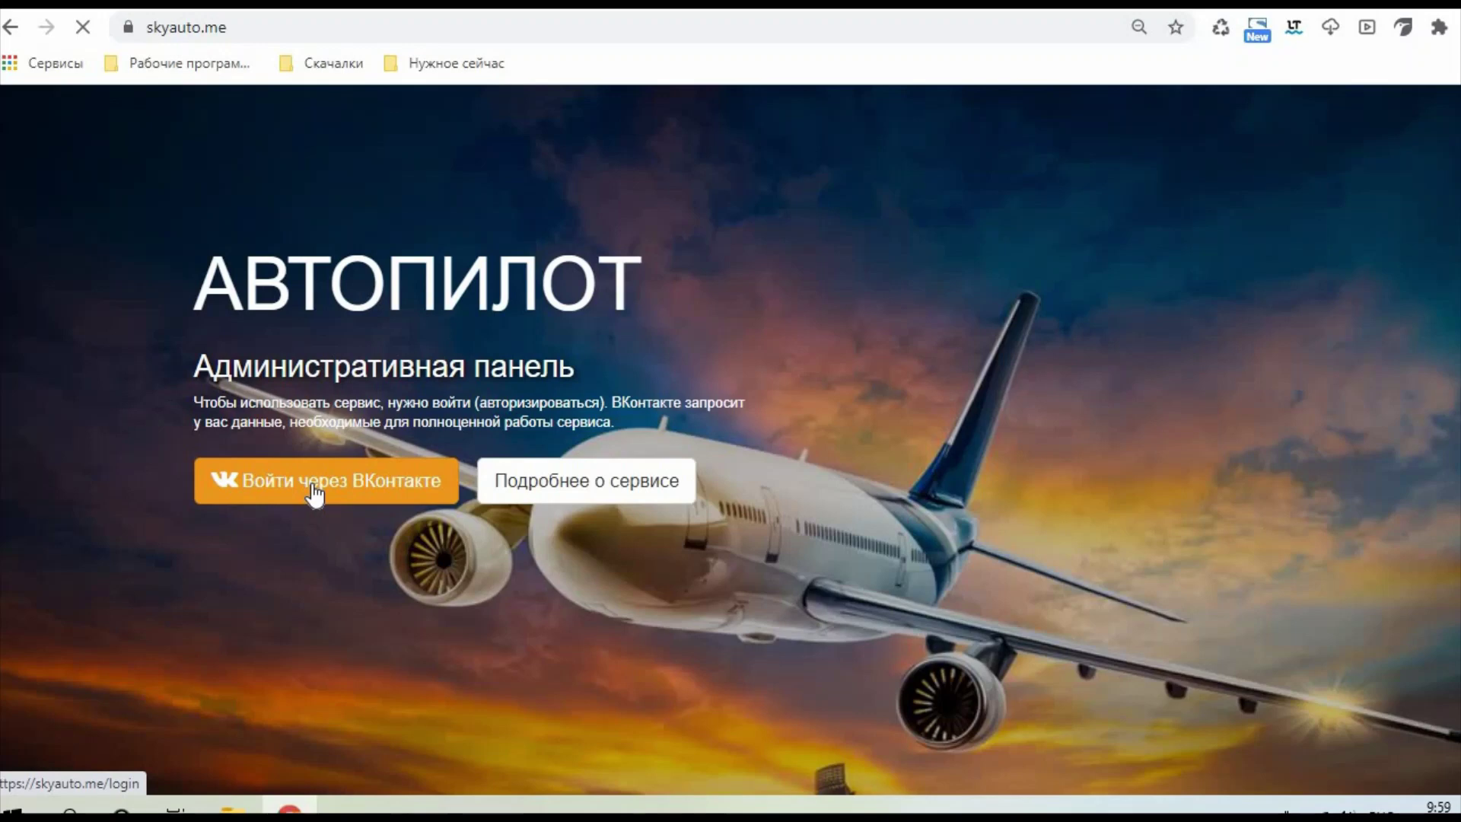
left_click(315, 493)
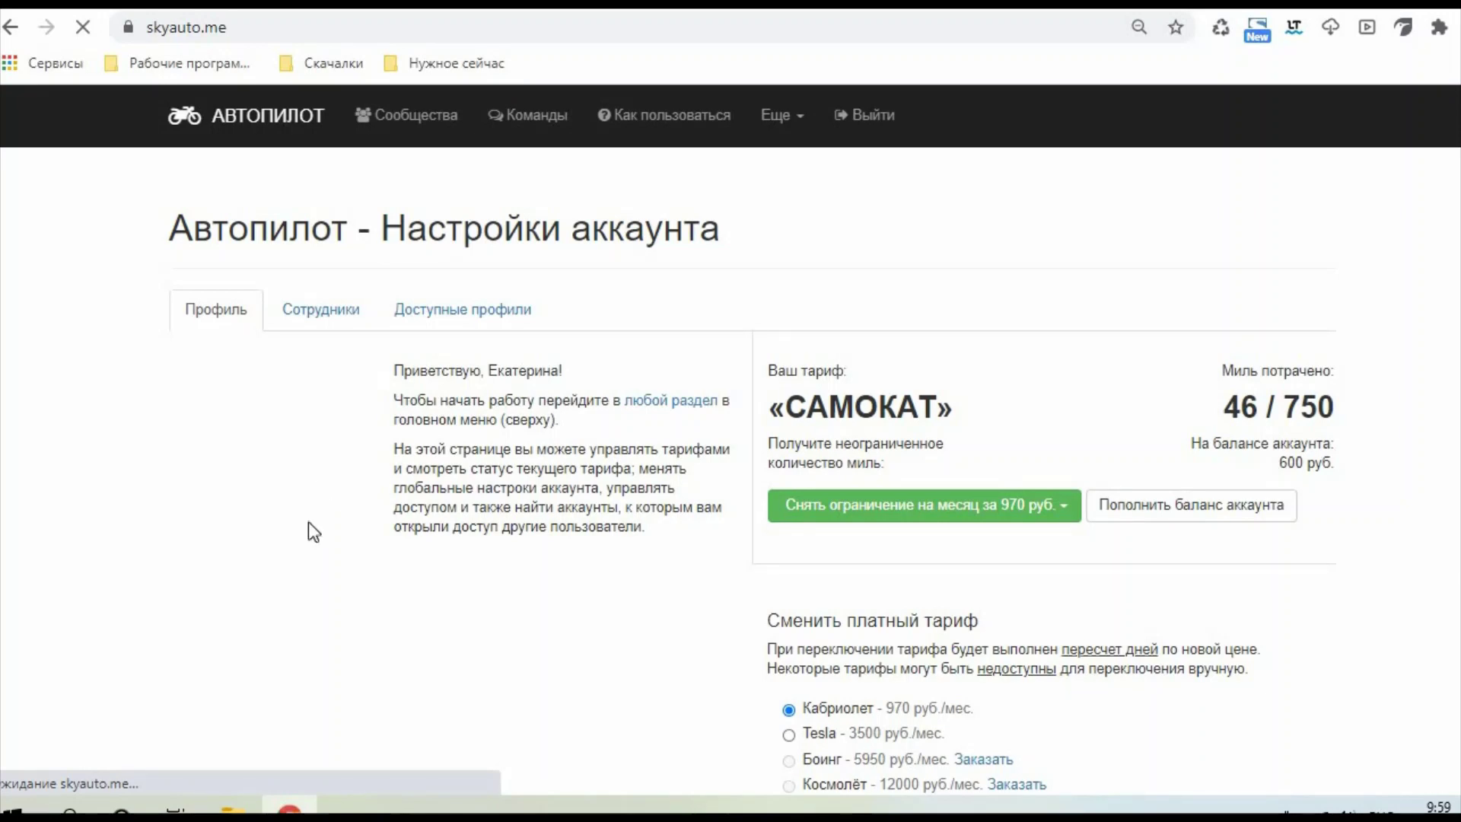
left_click(400, 131)
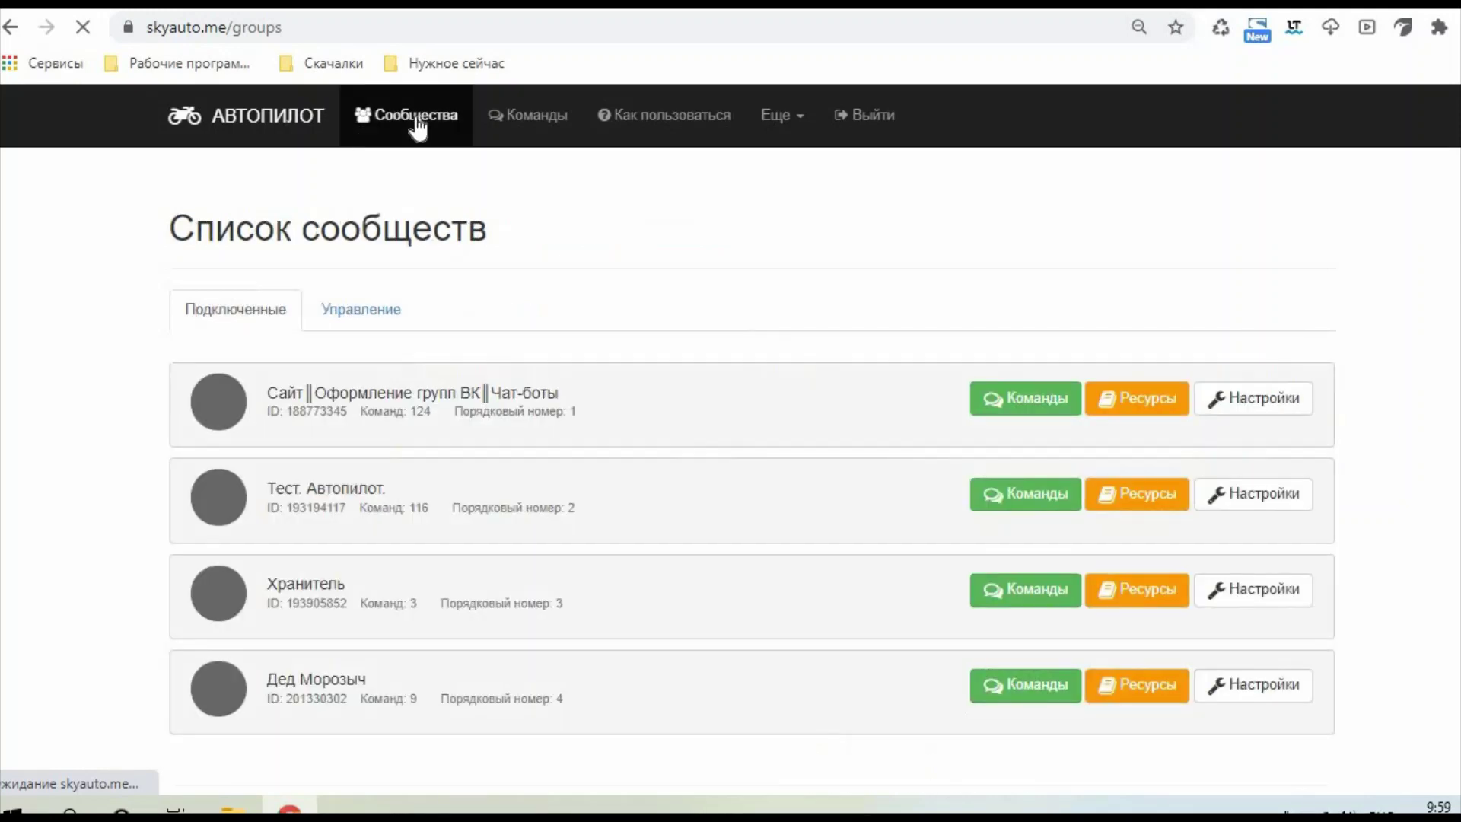
Under Управление, scroll to Тестовая among administered communities and click its Подключить.
left_click(346, 318)
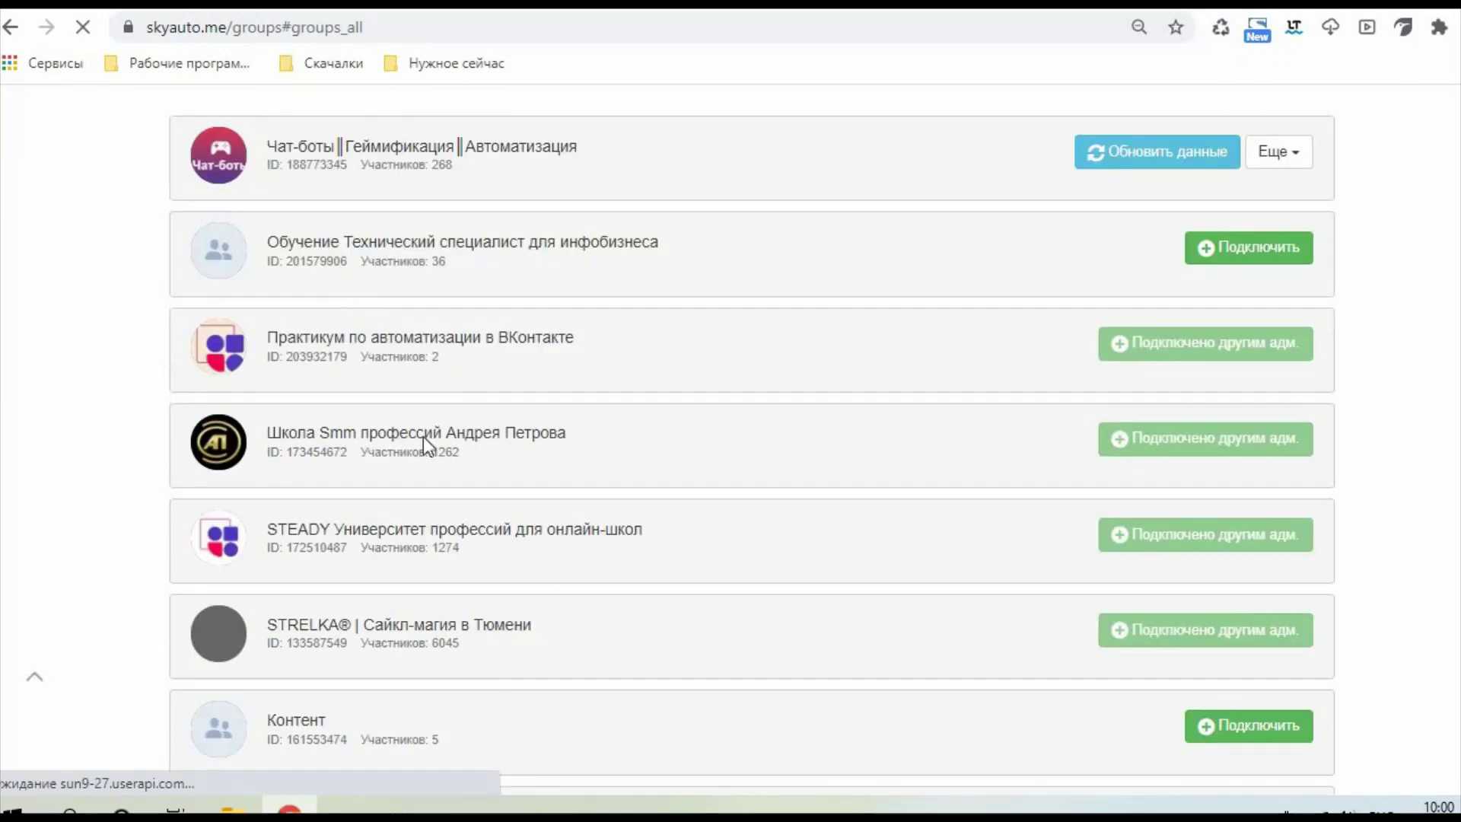
scroll(418, 457, "up", 3)
scroll(419, 472, "down", 1)
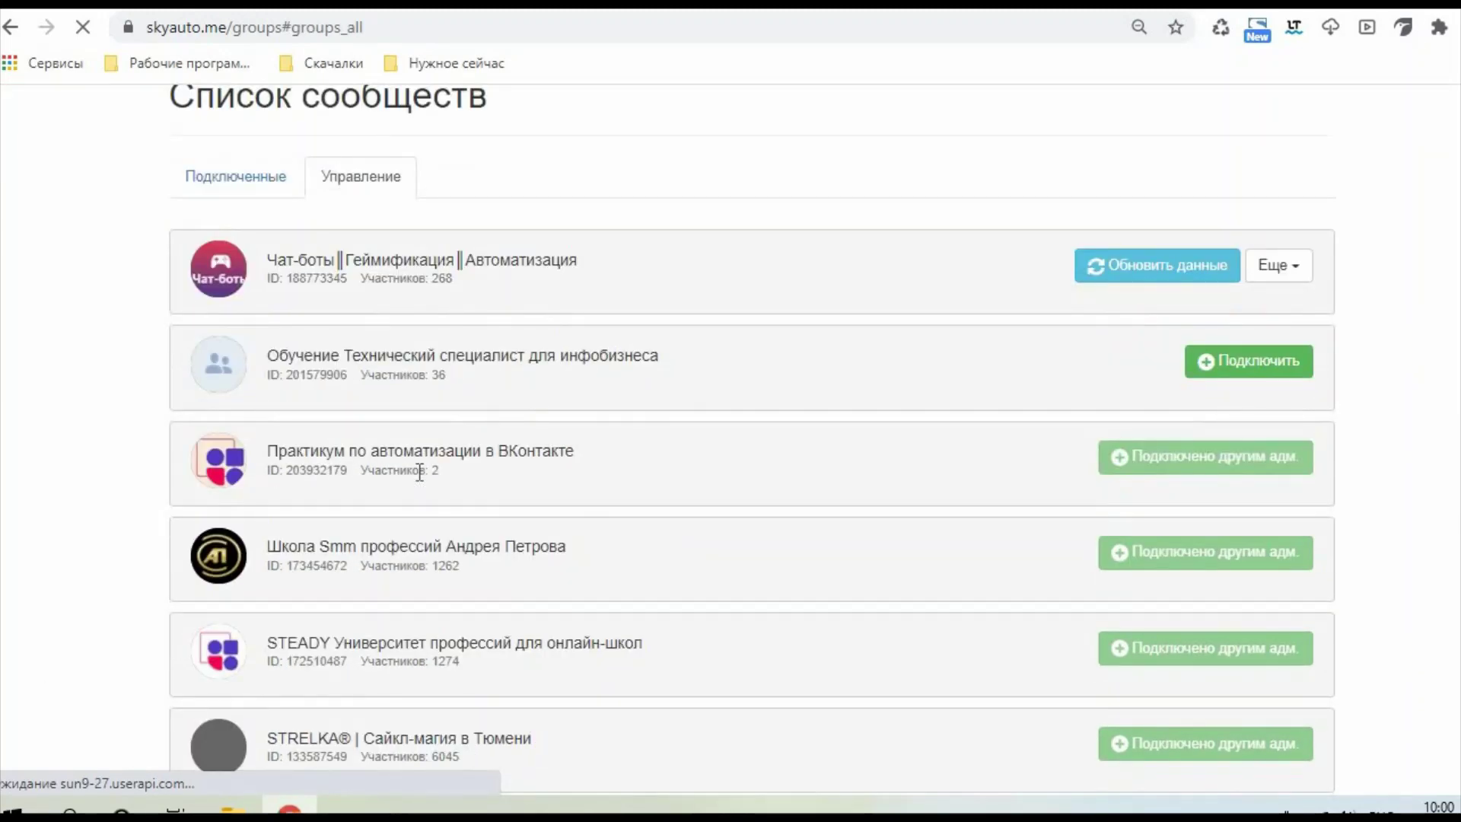
scroll(420, 472, "down", 12)
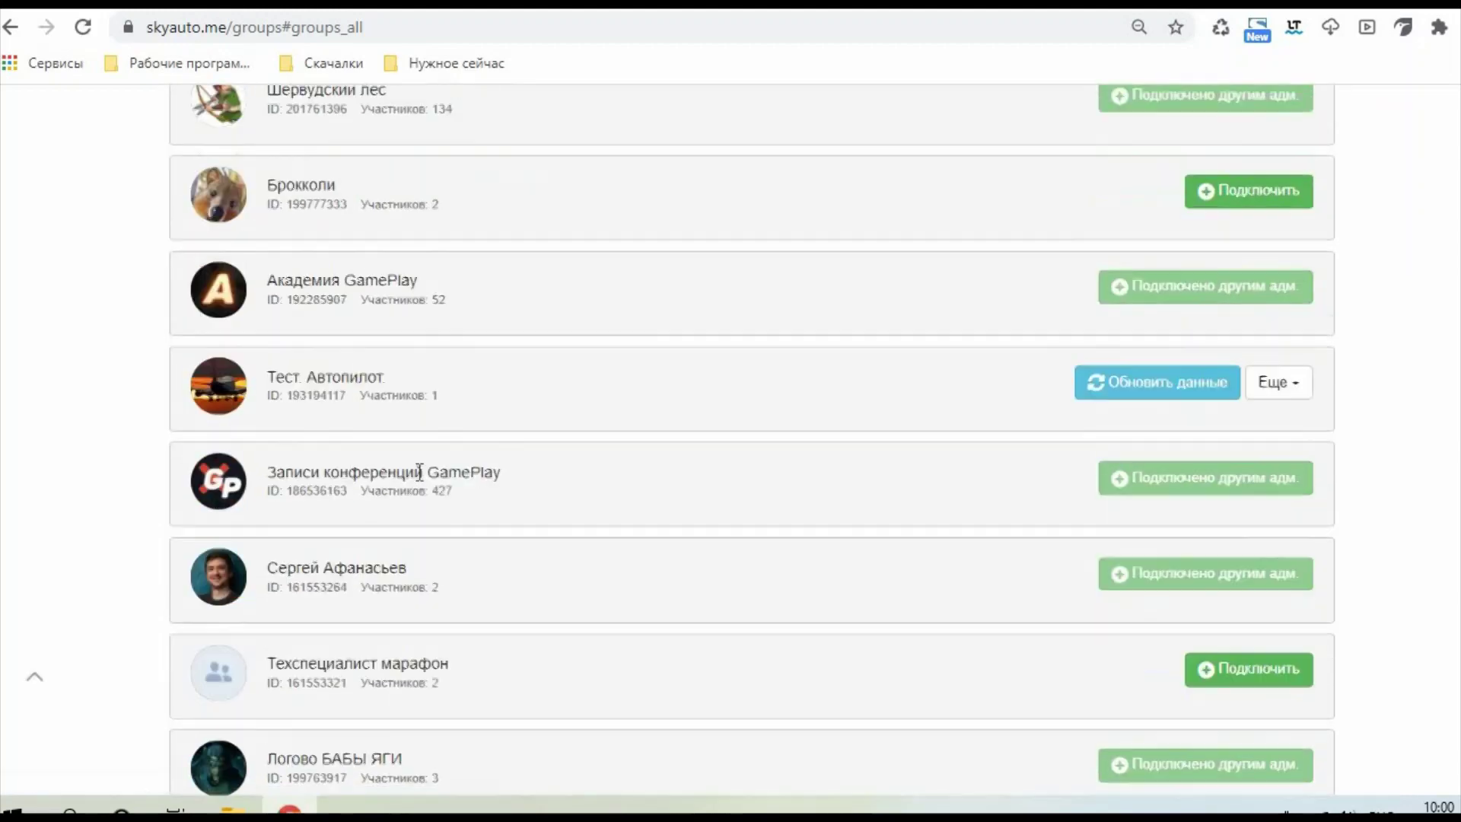
scroll(419, 472, "down", 12)
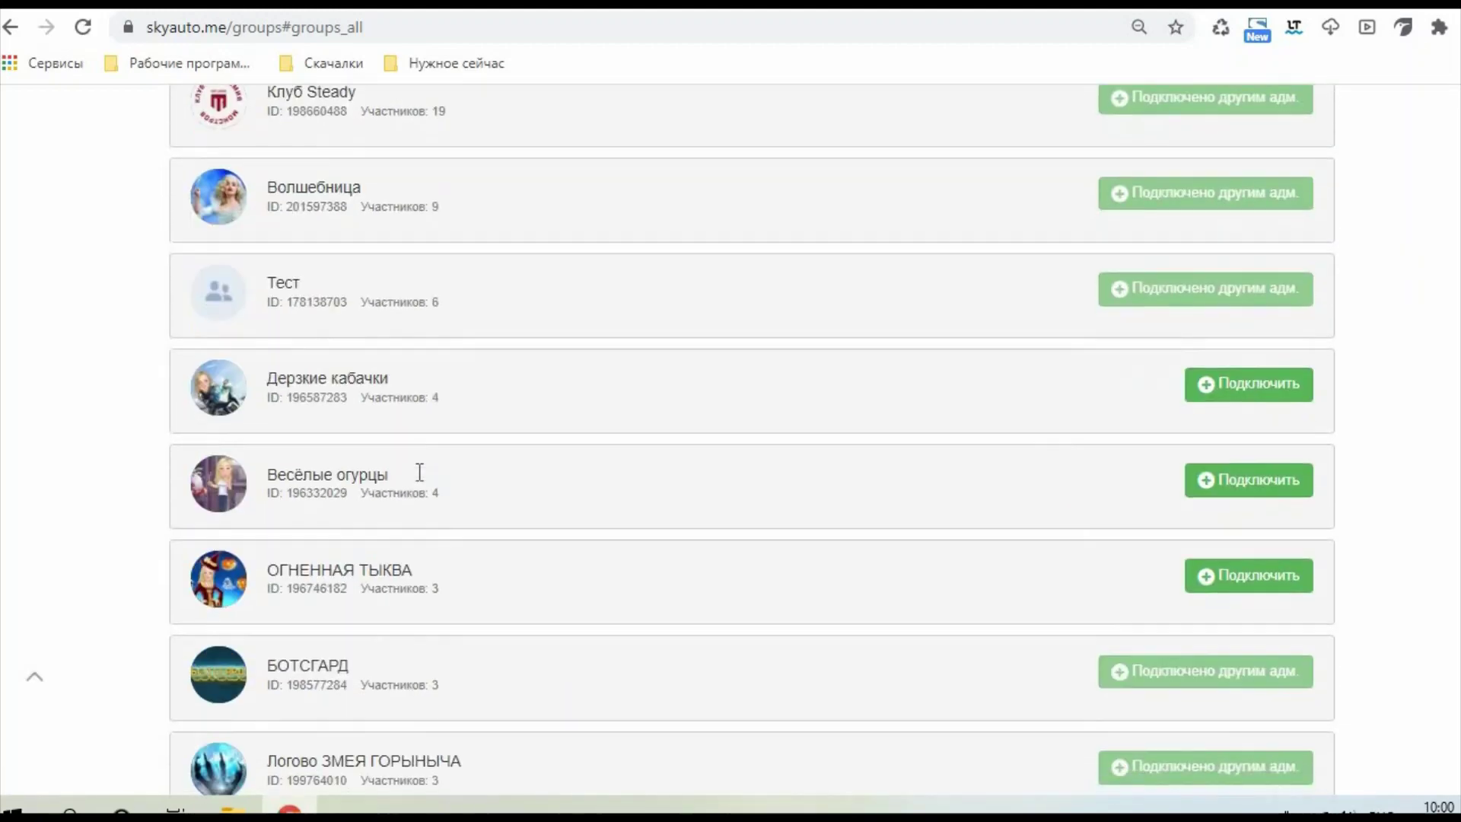
scroll(421, 479, "down", 7)
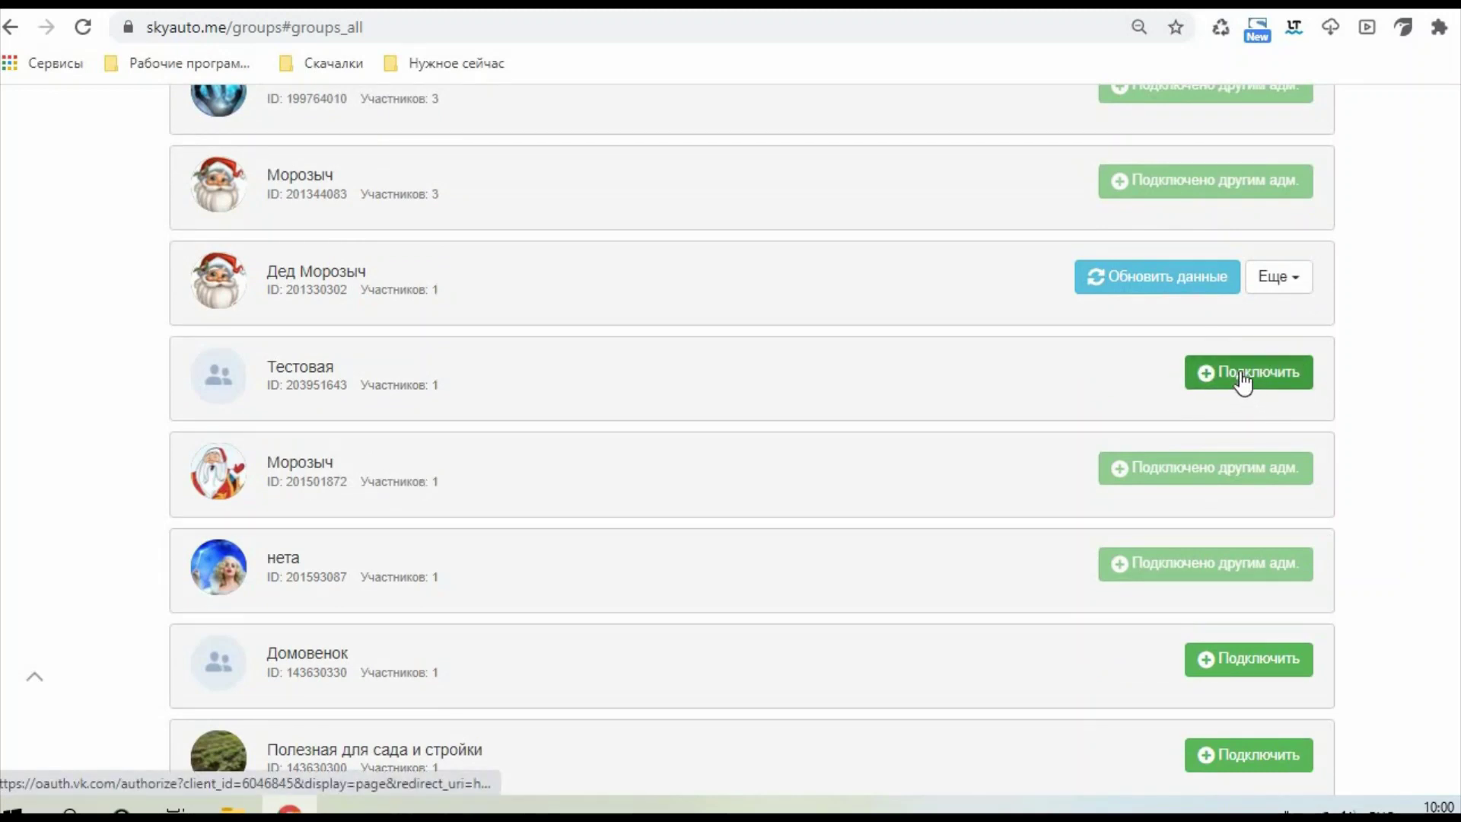
left_click(1241, 373)
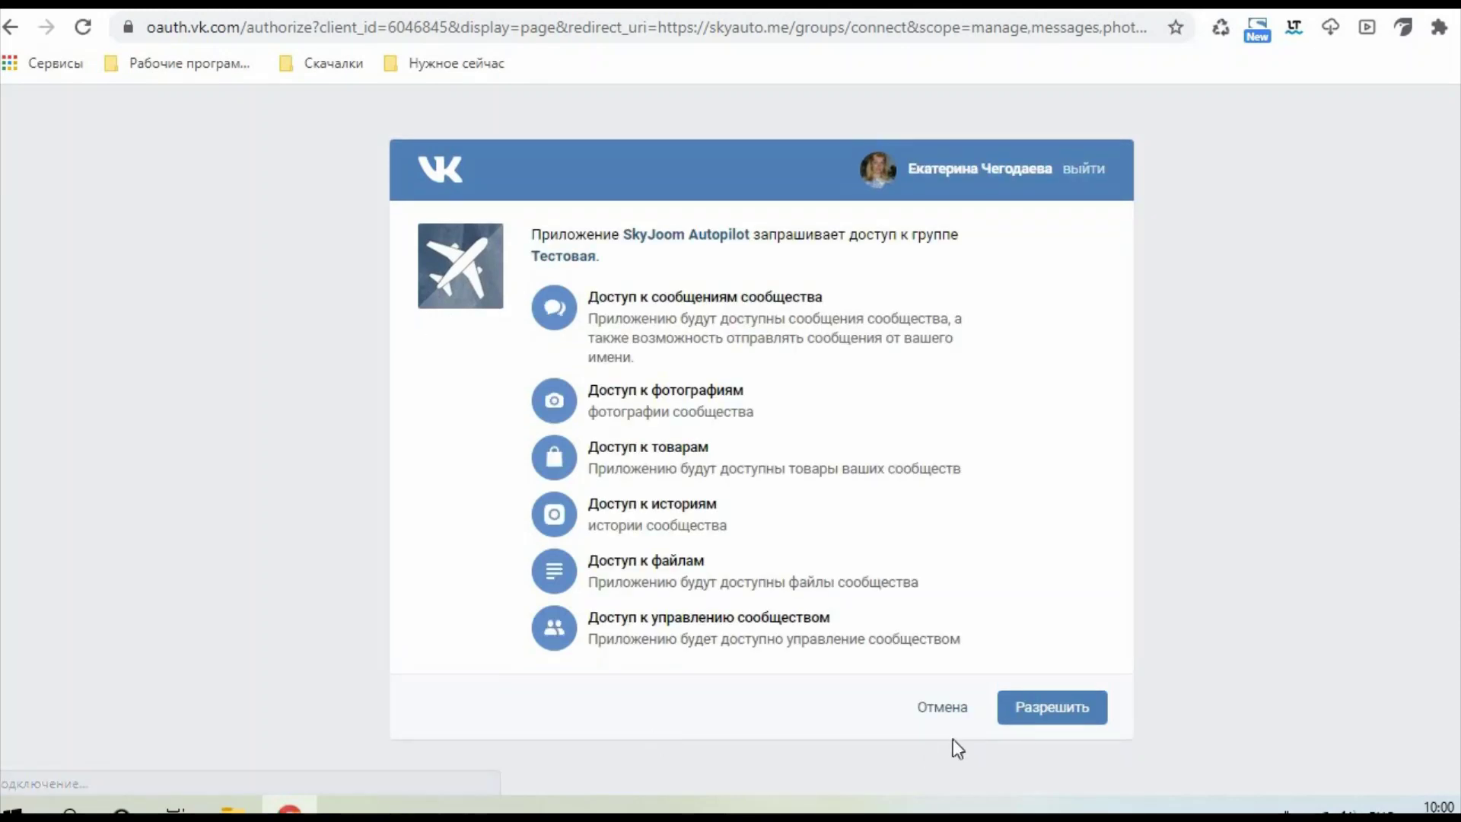
Allow Autopilot access to Тестовая in VK and find it in the Подключенные list.
left_click(1051, 714)
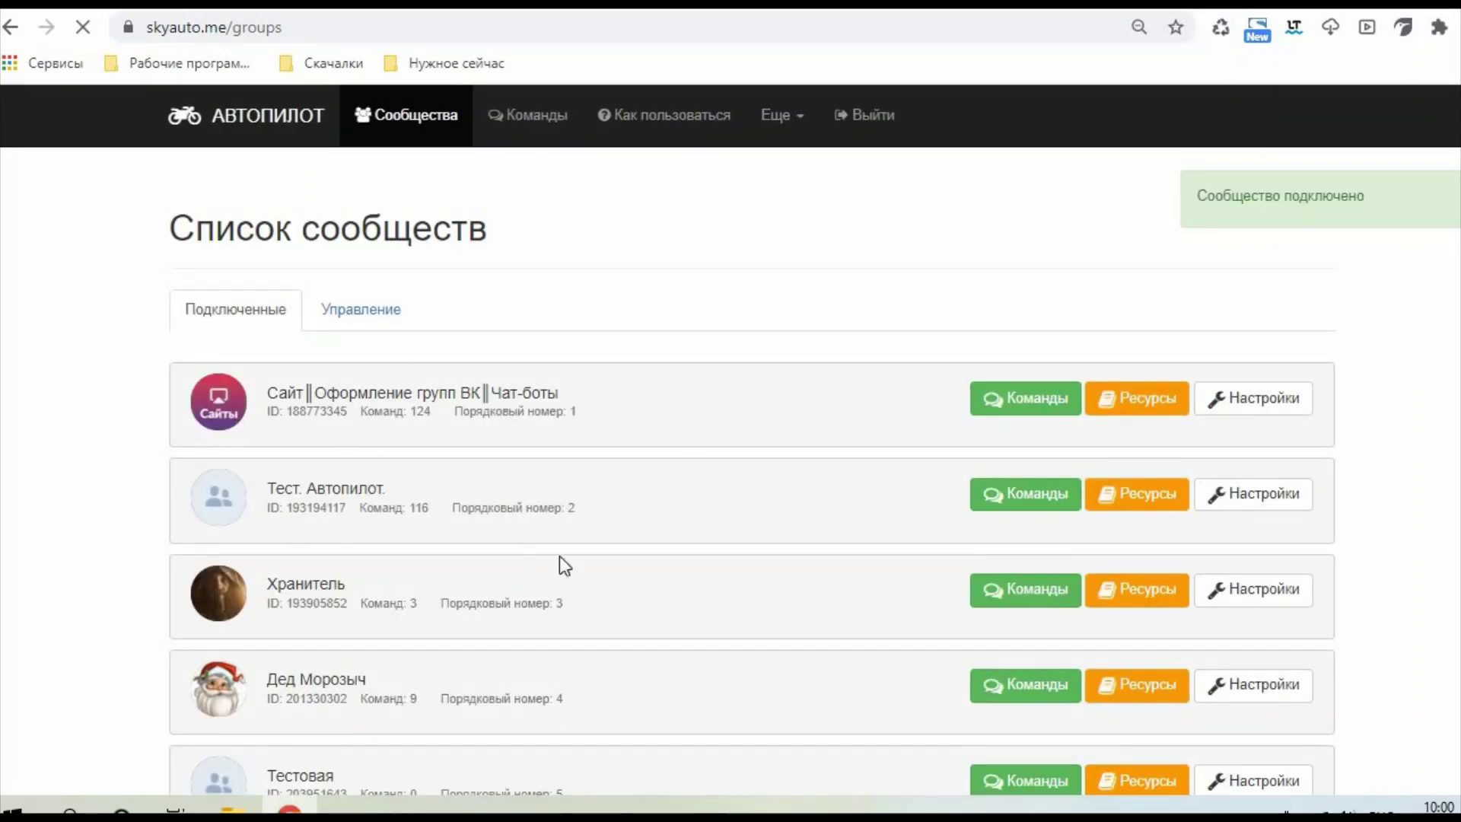
scroll(480, 605, "down", 1)
scroll(480, 604, "down", 4)
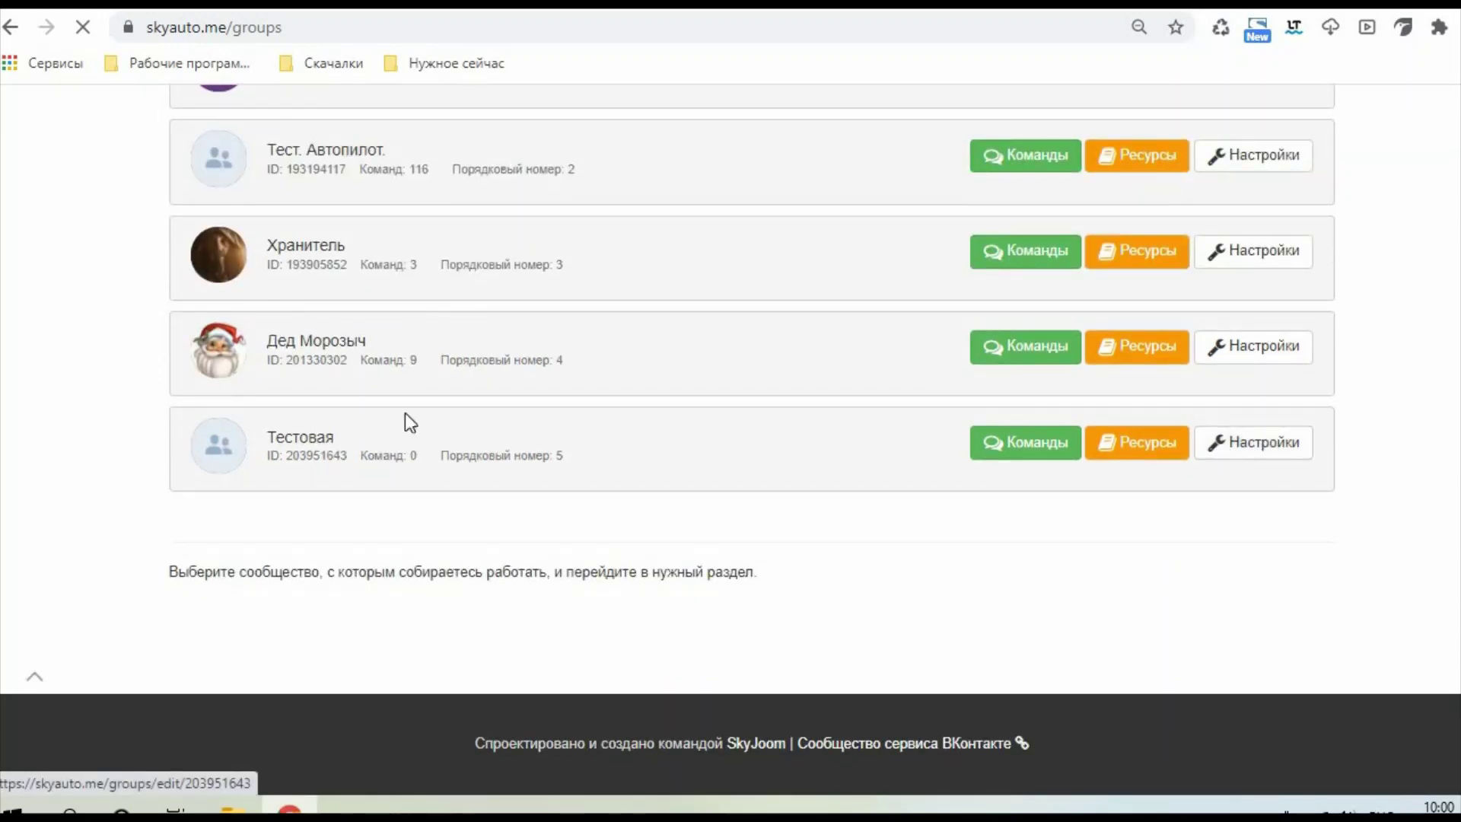
Open Тестовая's Настройки сообщества on Приложение сообщества, down to 'Установить в сообщество'.
left_click(1244, 449)
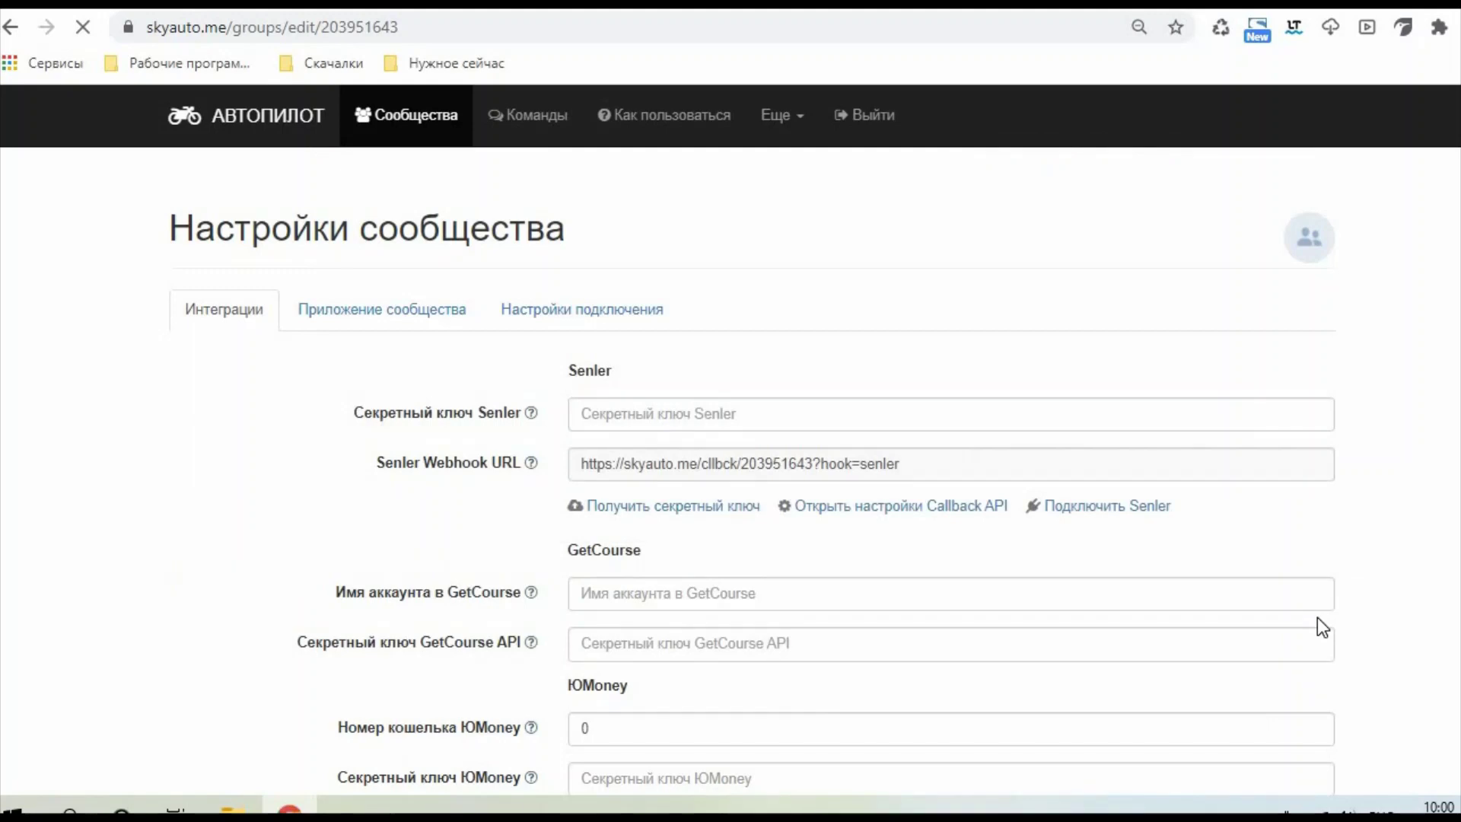
left_click(545, 327)
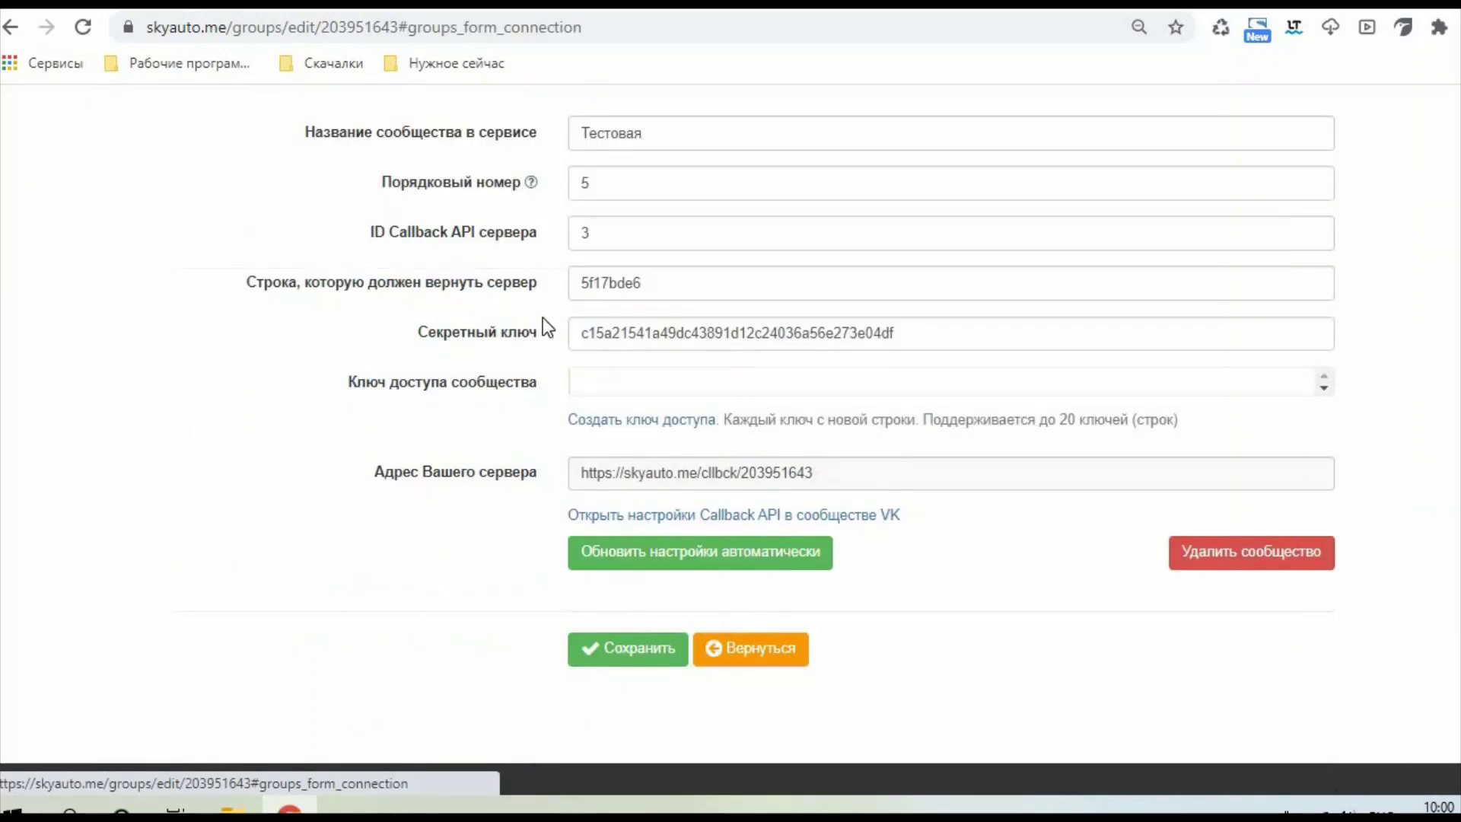
scroll(540, 304, "up", 3)
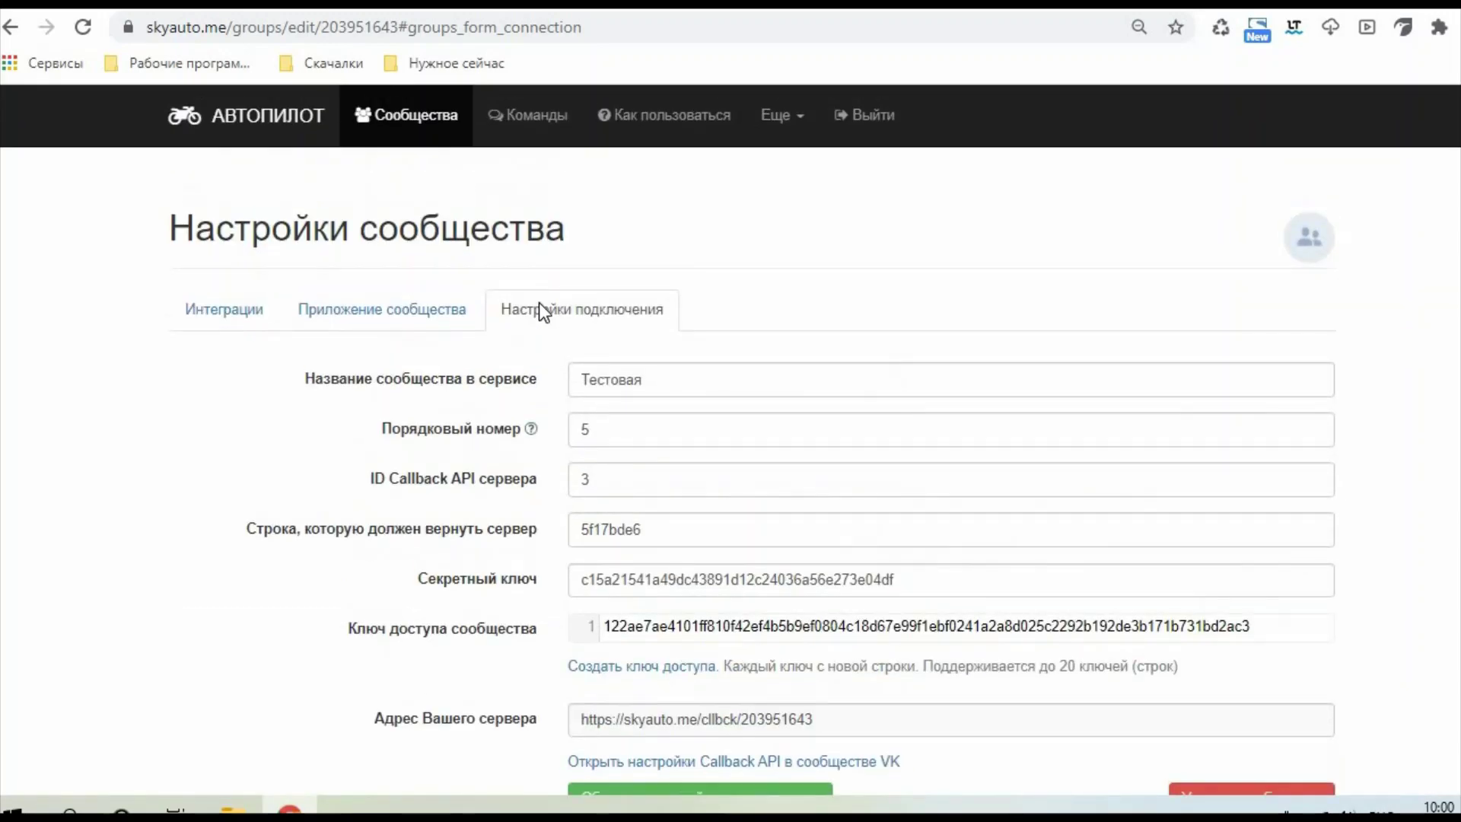
left_click(426, 316)
scroll(862, 534, "down", 3)
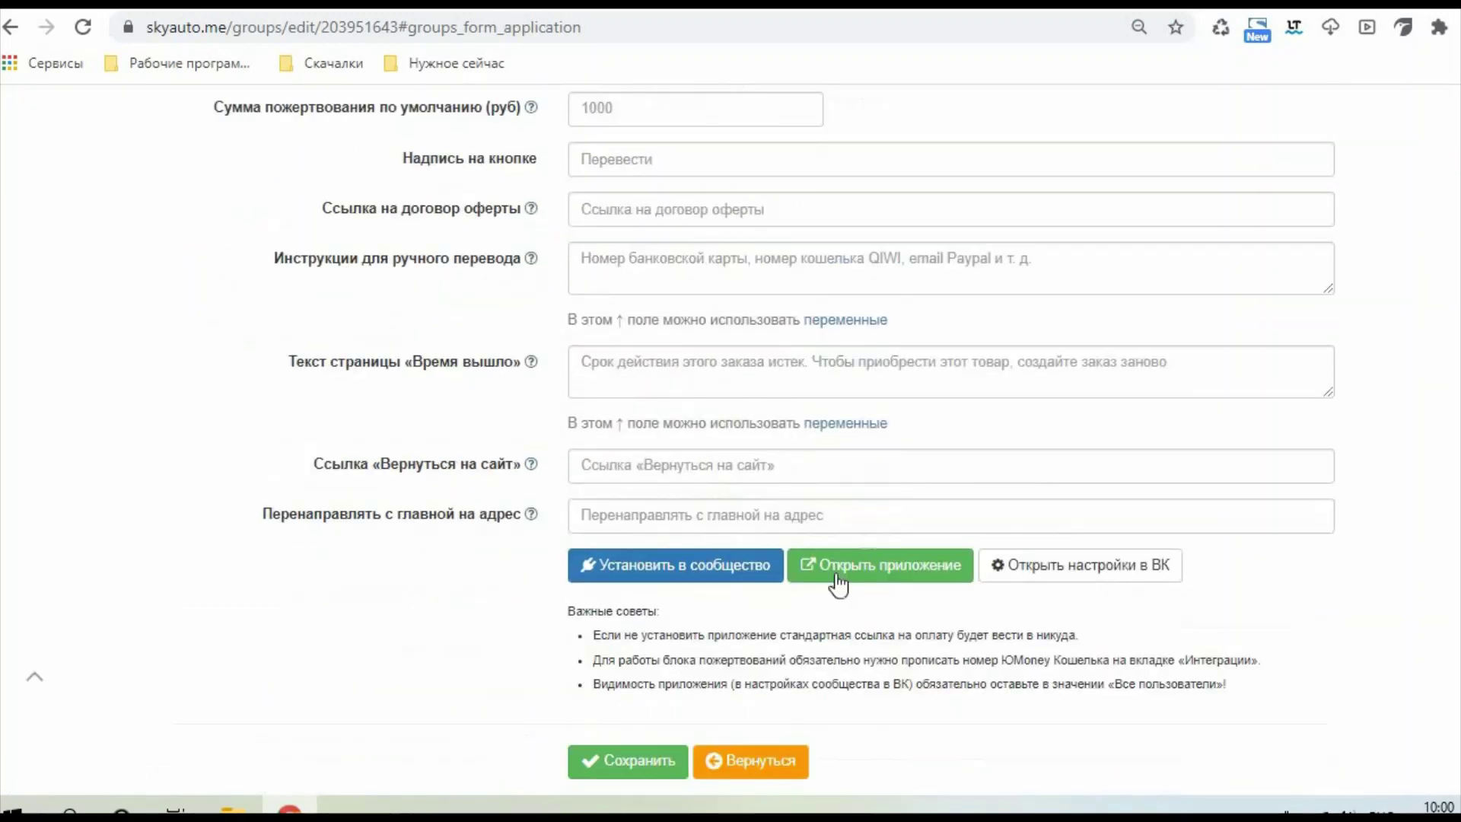
scroll(730, 586, "up", 6)
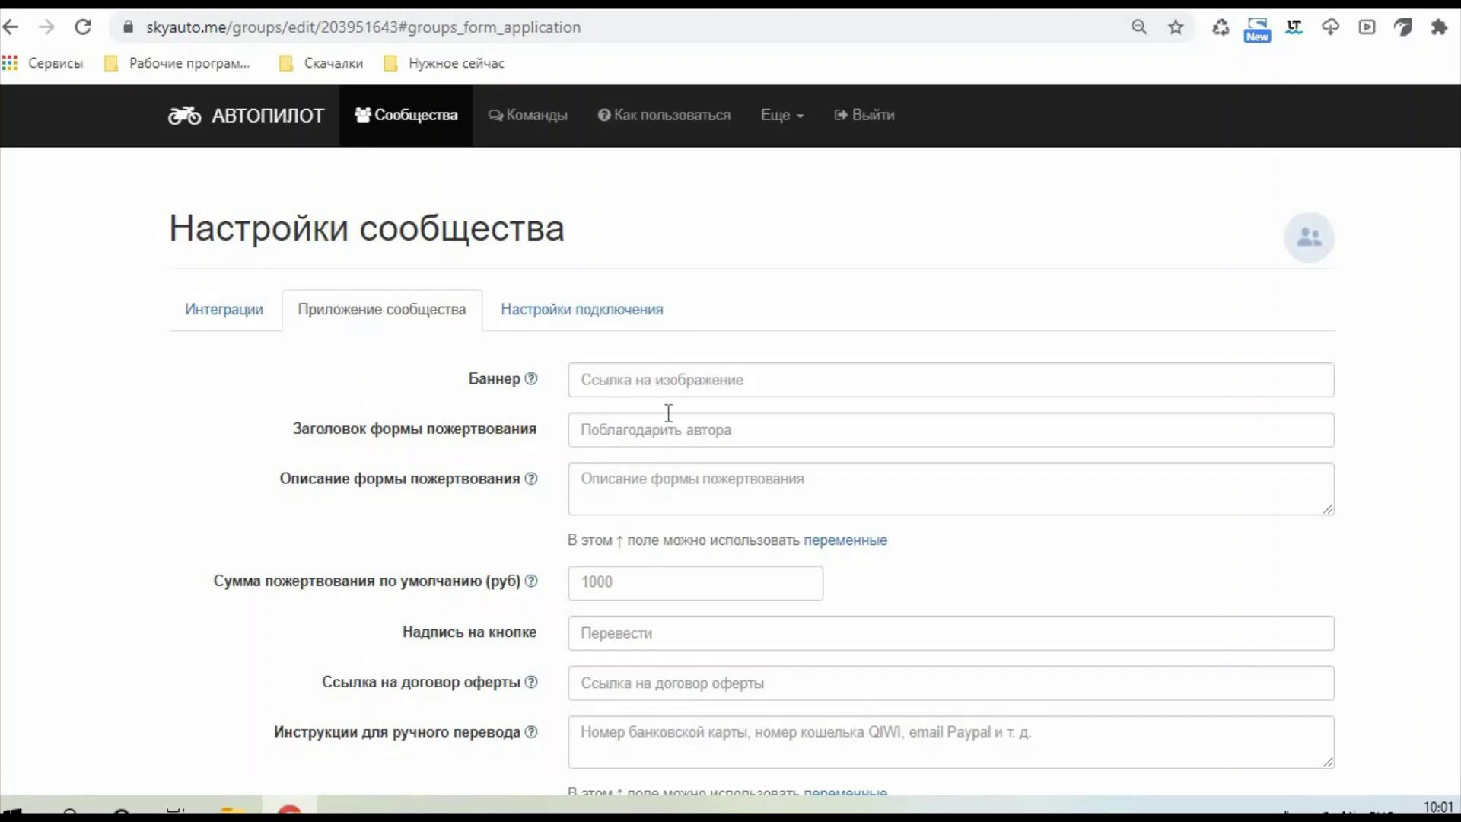
scroll(668, 412, "down", 9)
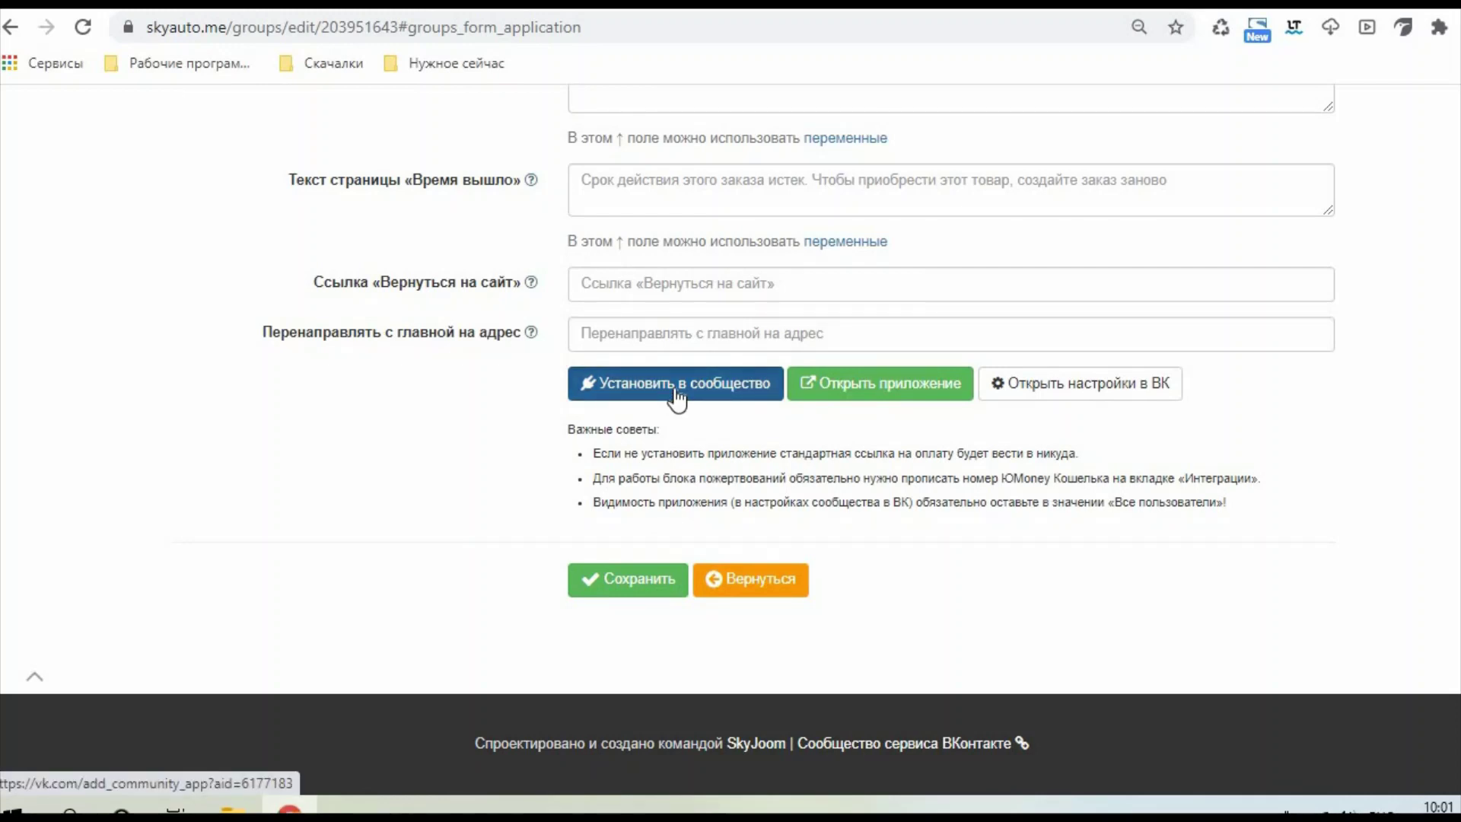
Add the Автопилот - конструктор чат-ботов app to the Тестовая community in VK.
left_click(676, 388)
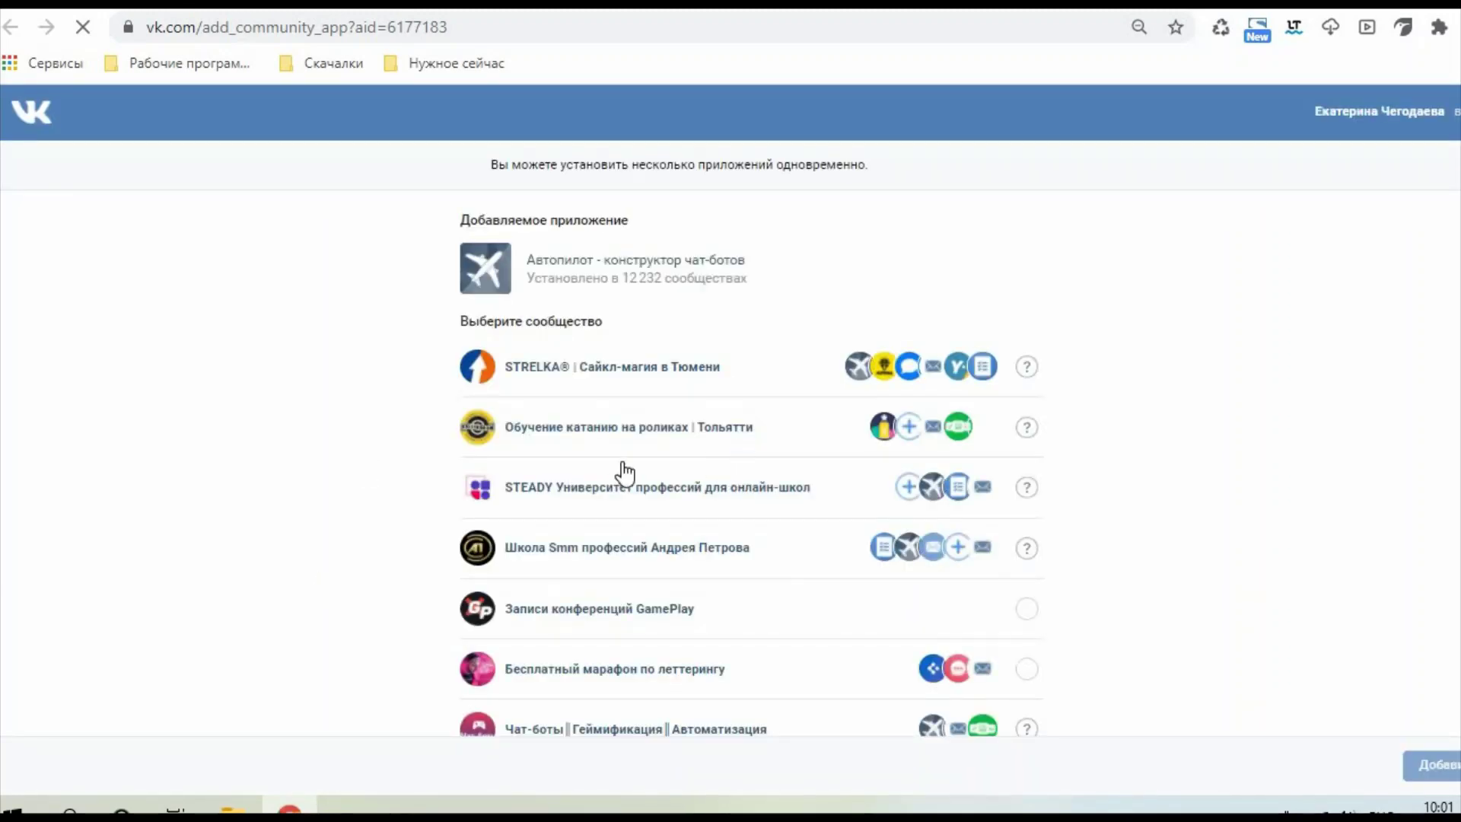
scroll(620, 473, "down", 7)
scroll(624, 472, "down", 10)
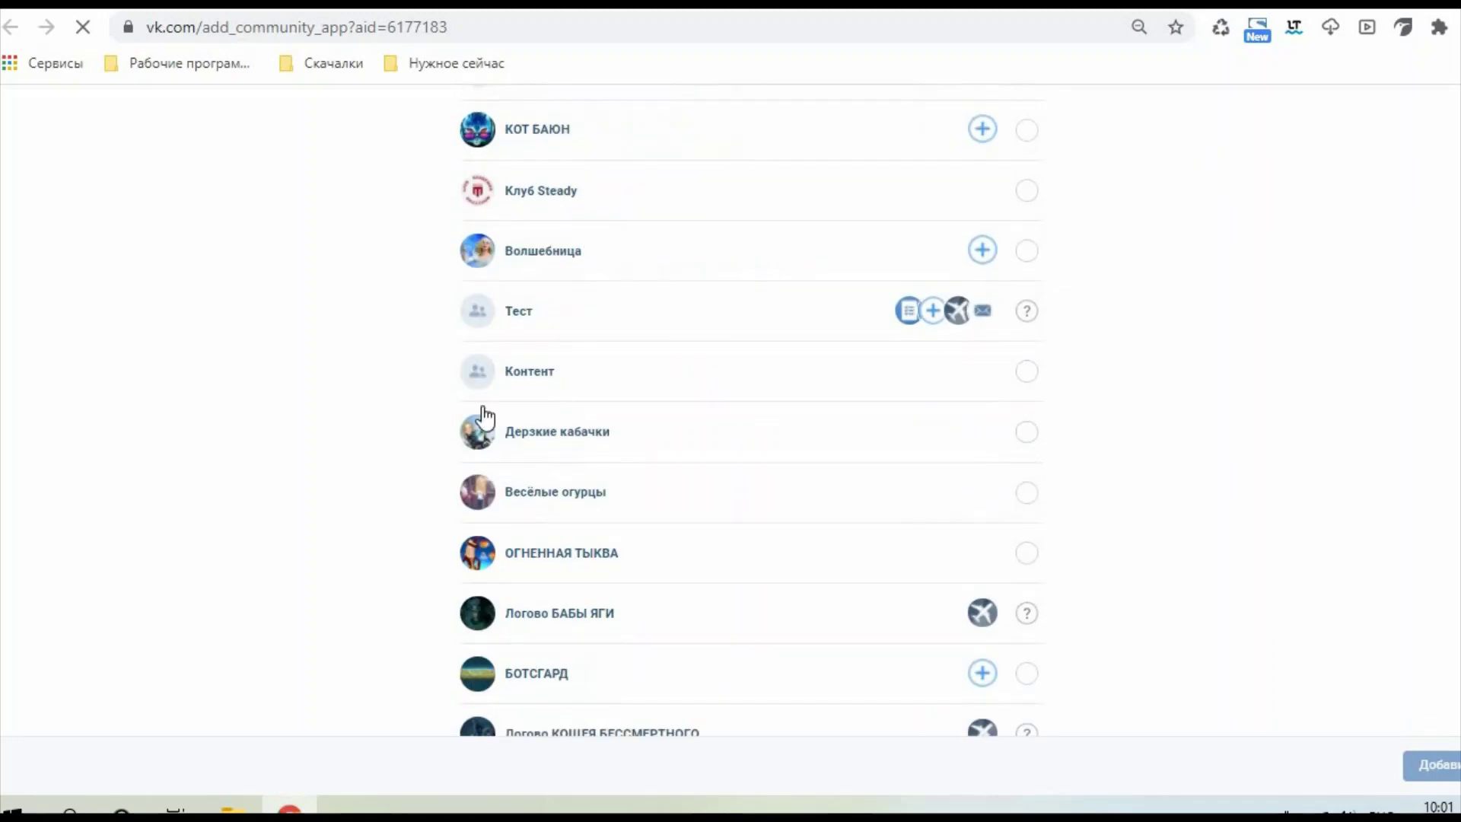
scroll(503, 496, "down", 8)
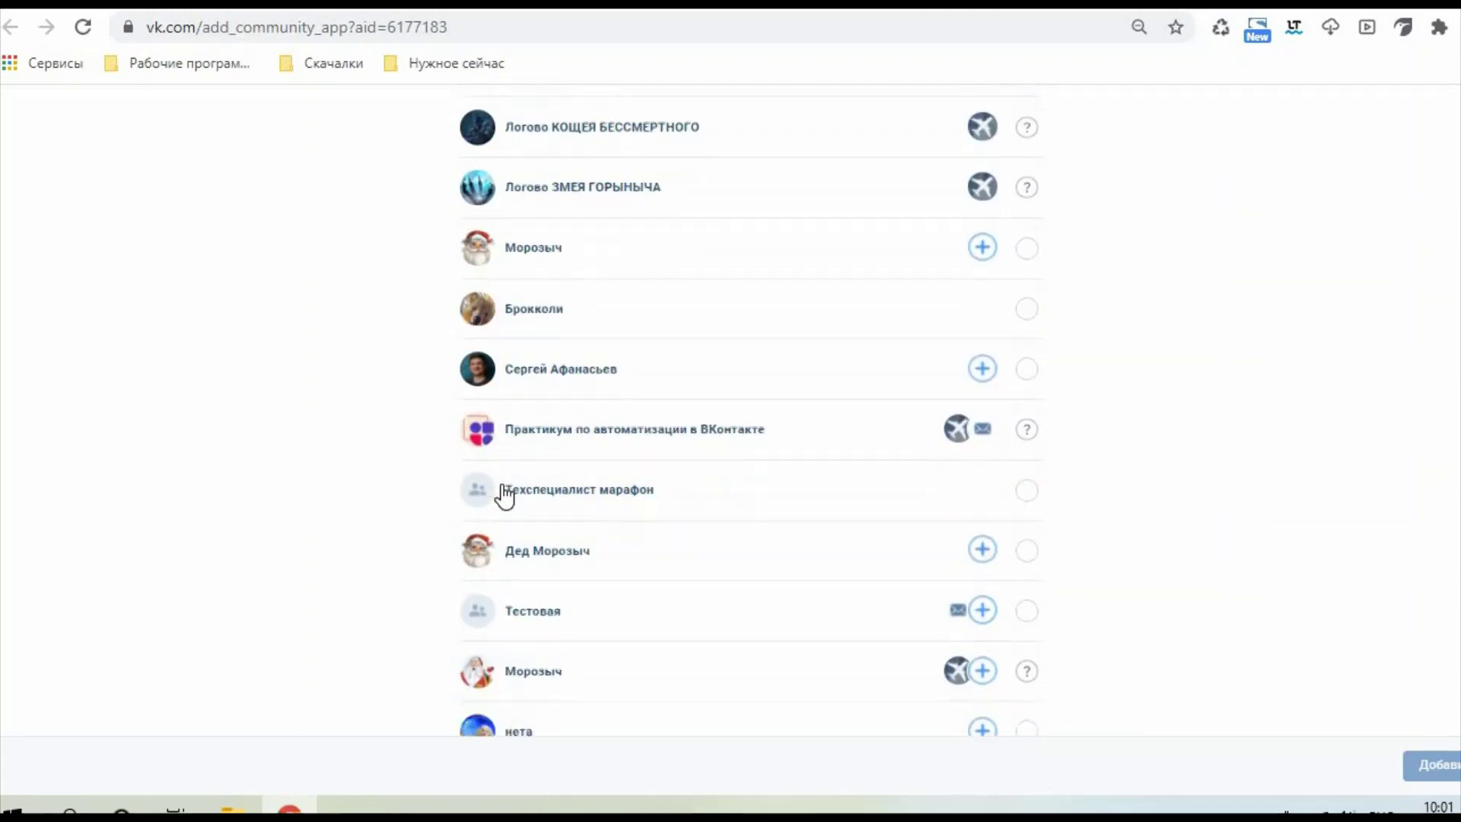
scroll(504, 495, "down", 1)
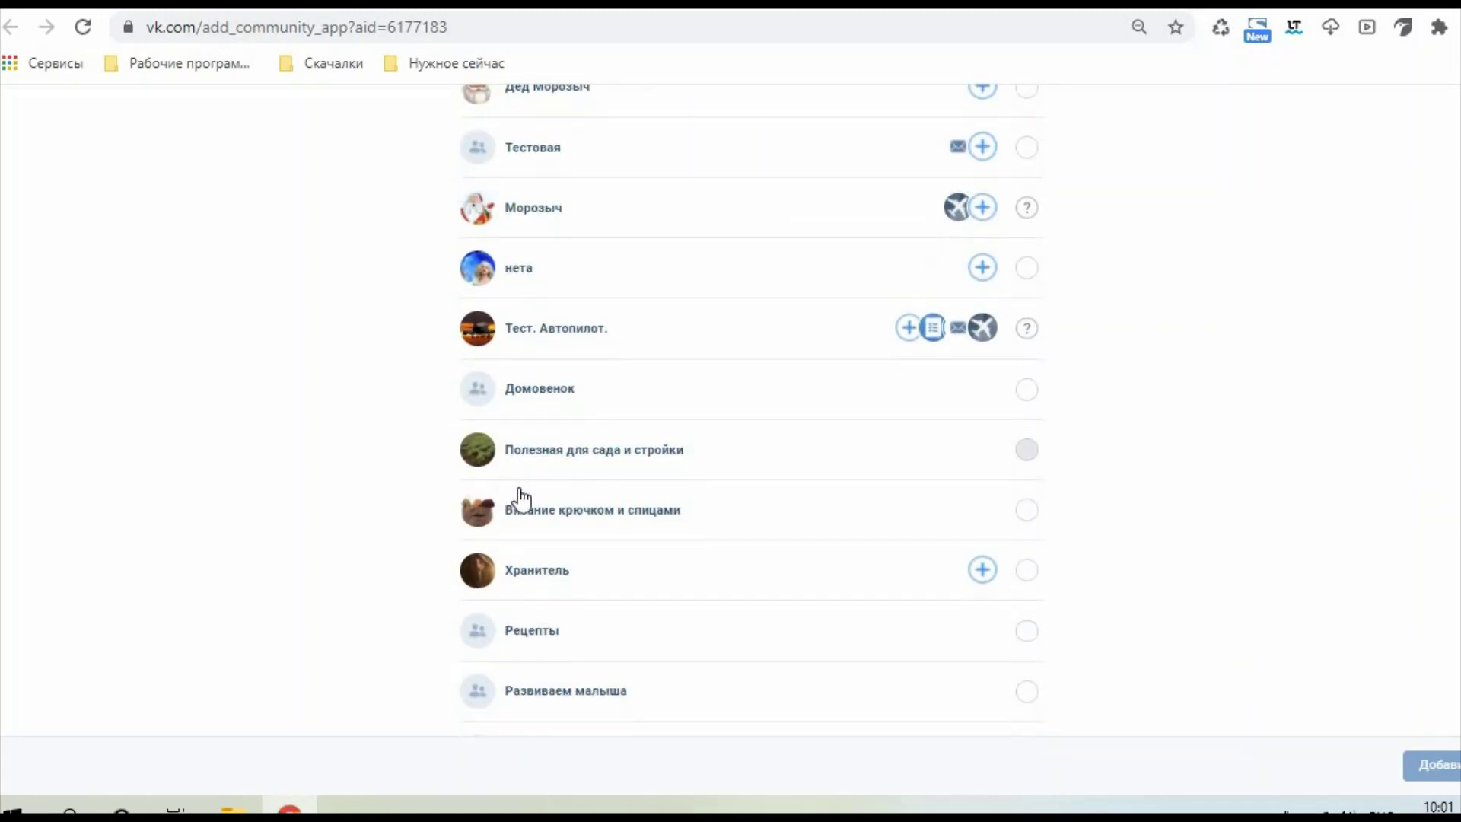
left_click(1024, 148)
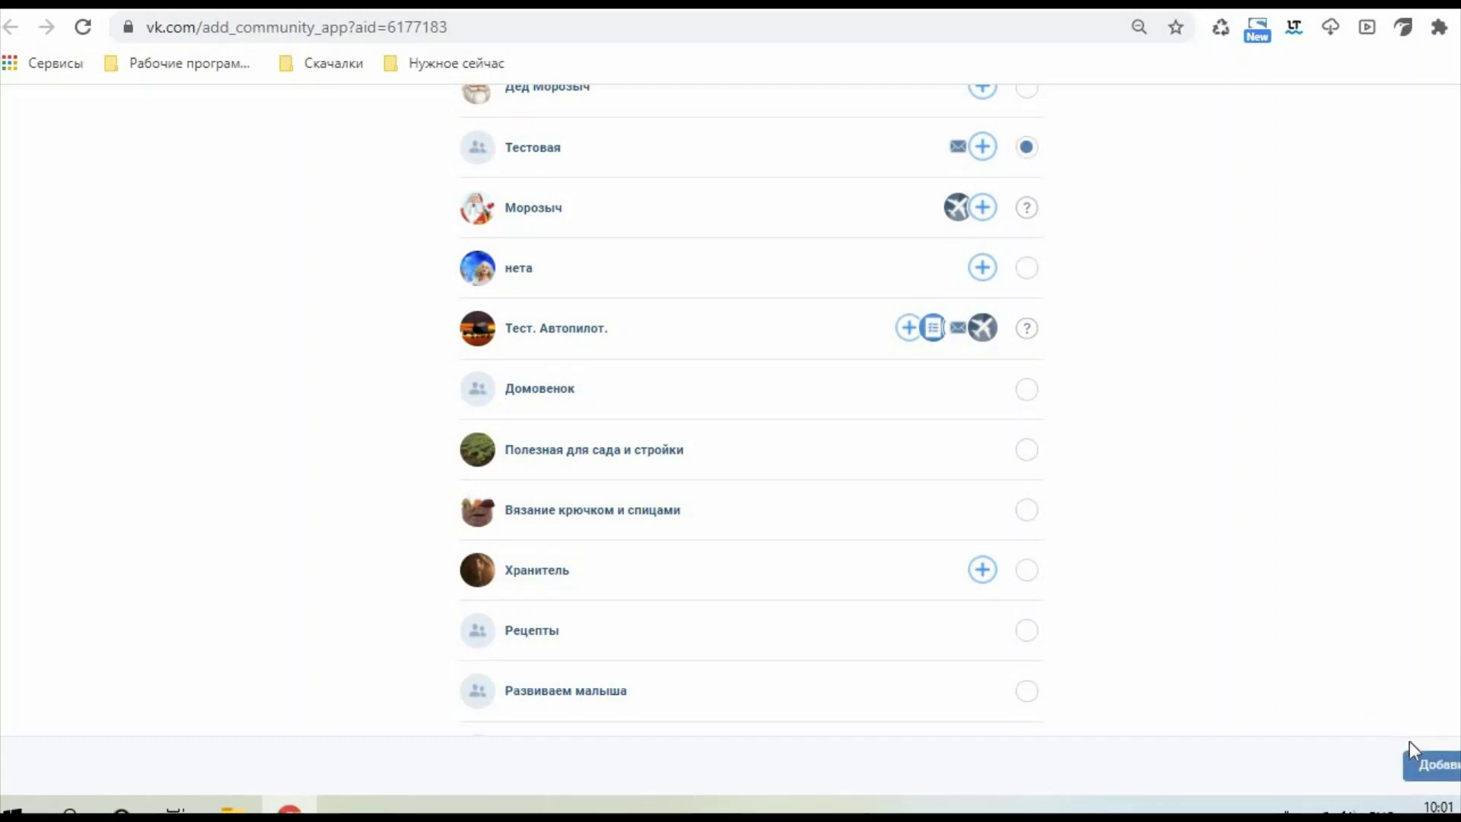
left_click(1423, 770)
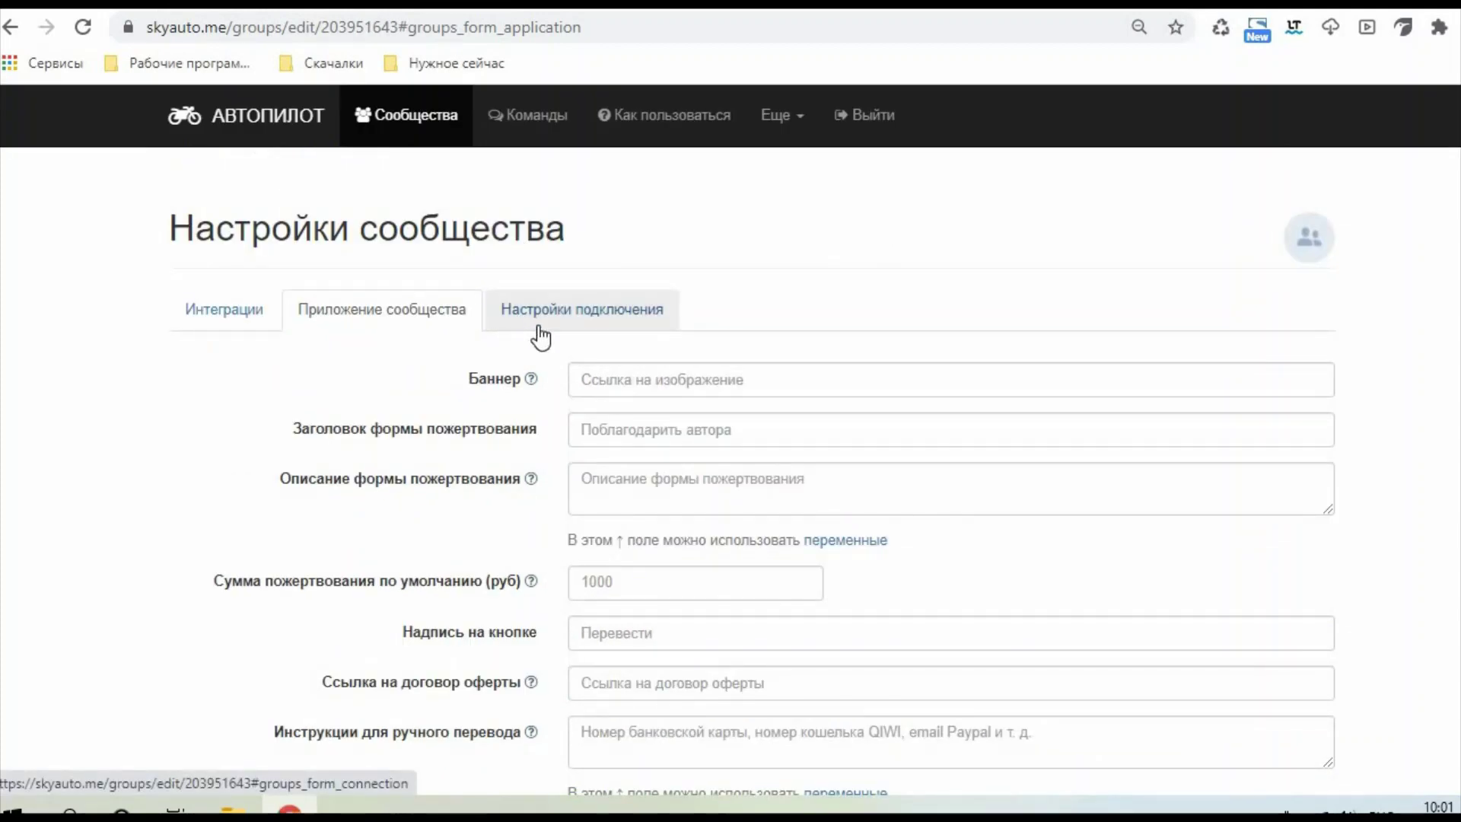
Check Тестовая's Настройки подключения and Интеграции tabs in Autopilot, then switch to the Senler tab.
left_click(590, 327)
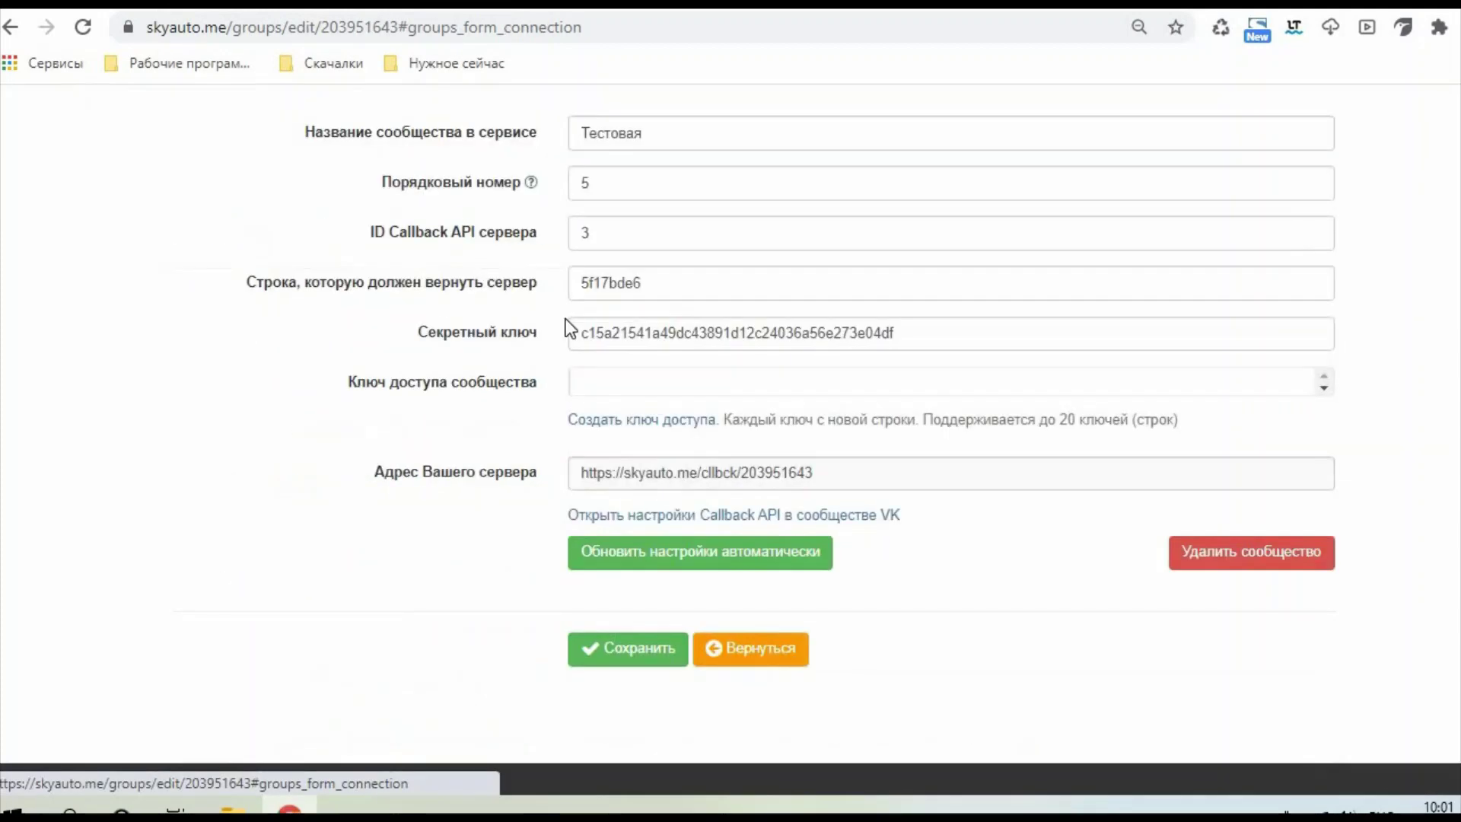
left_click(197, 322)
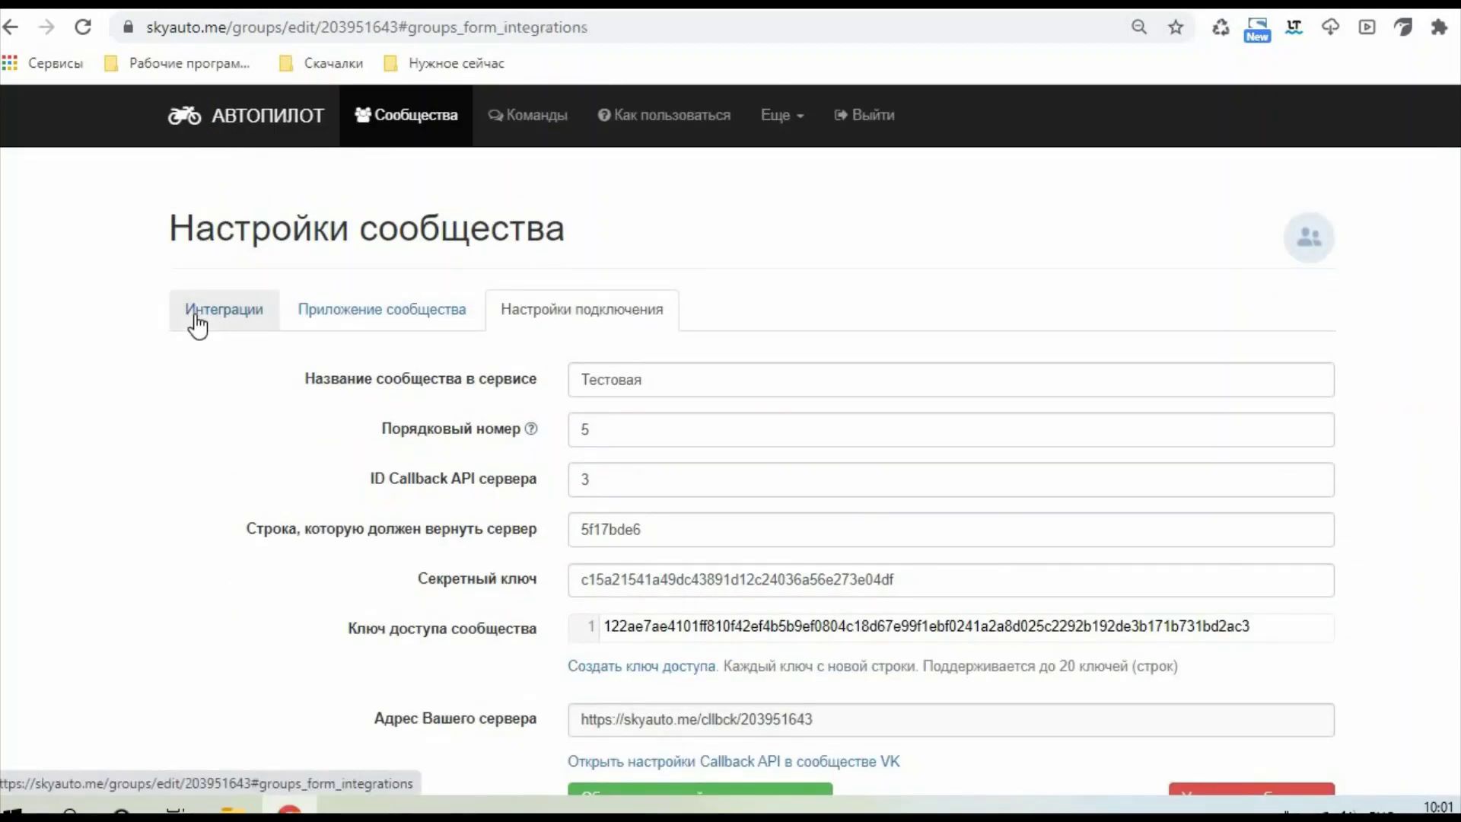
scroll(801, 364, "up", 3)
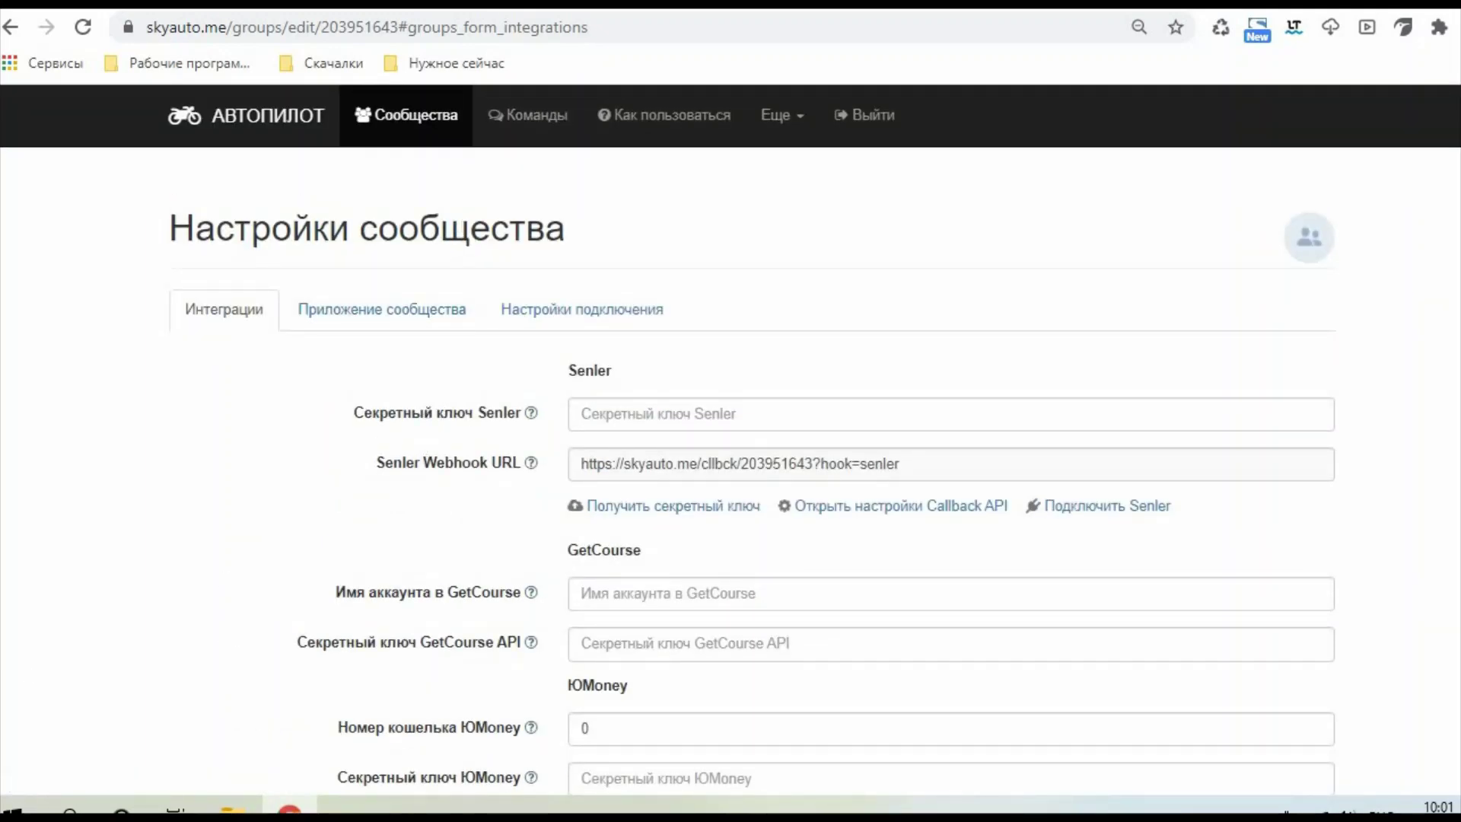
key("ctrl+Tab")
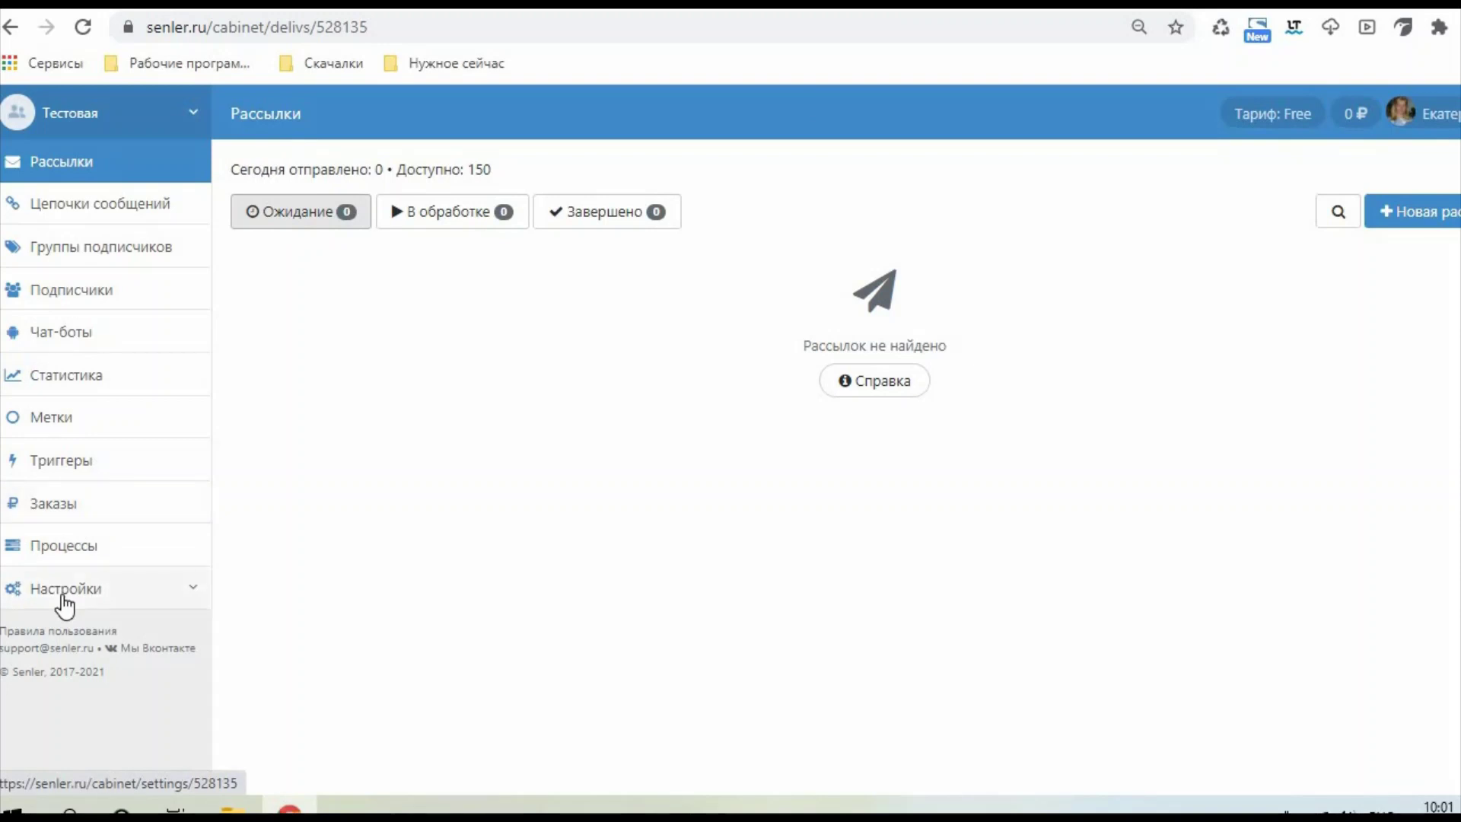
Start a new webhook under Senler's Настройки > WebHook API for Тестовая.
left_click(64, 605)
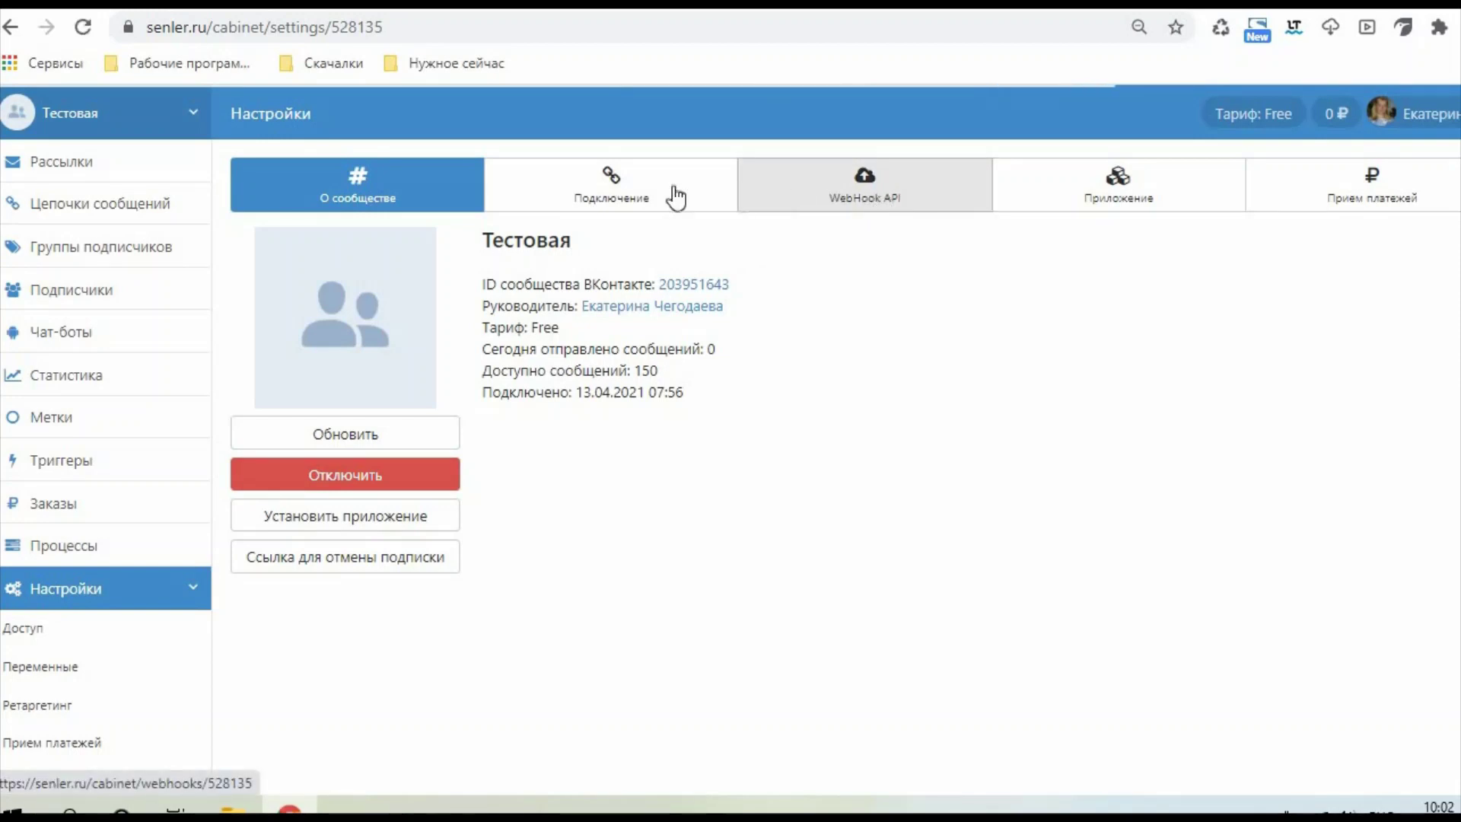
left_click(835, 204)
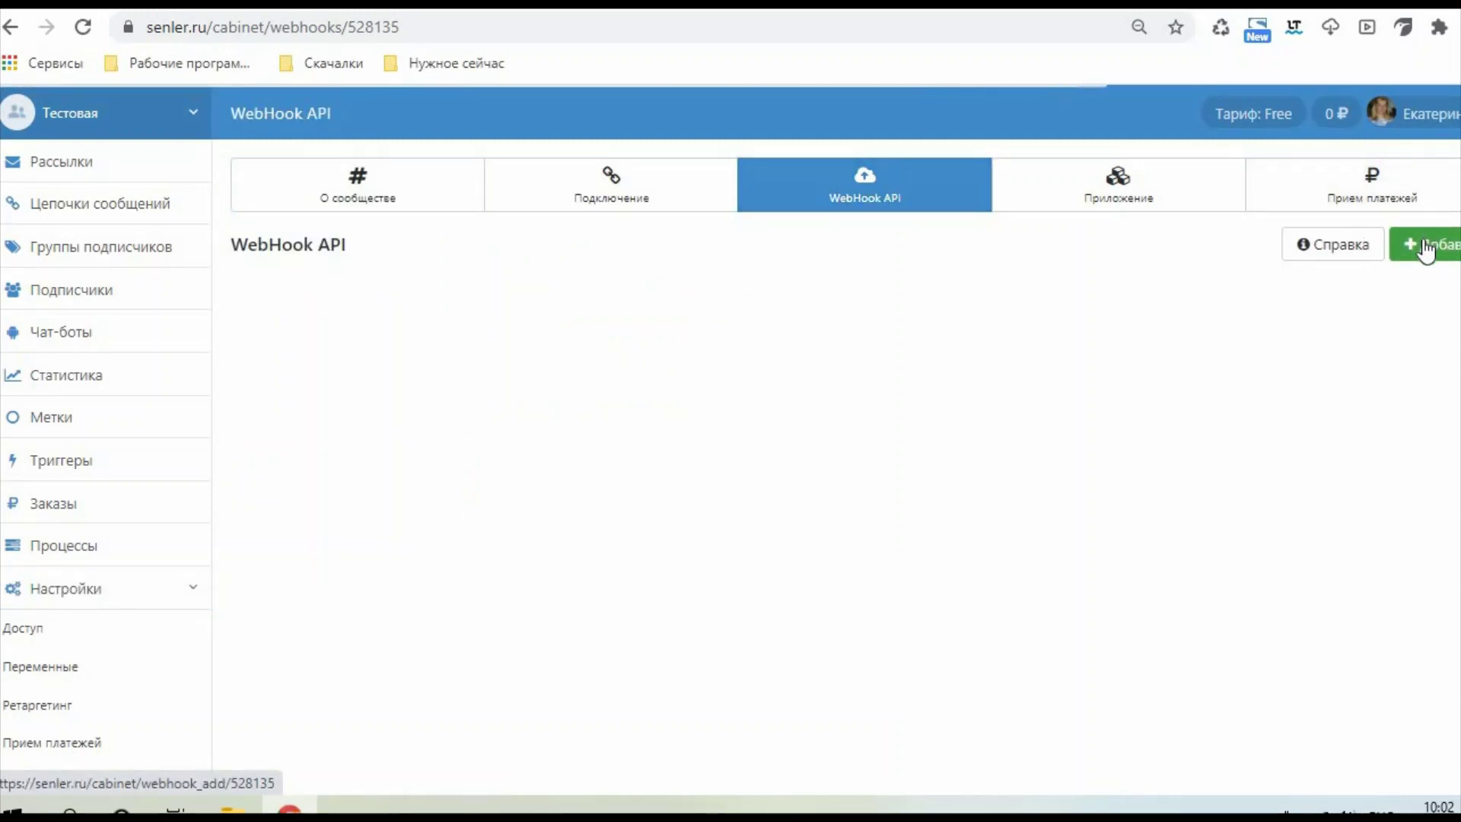
left_click(1425, 253)
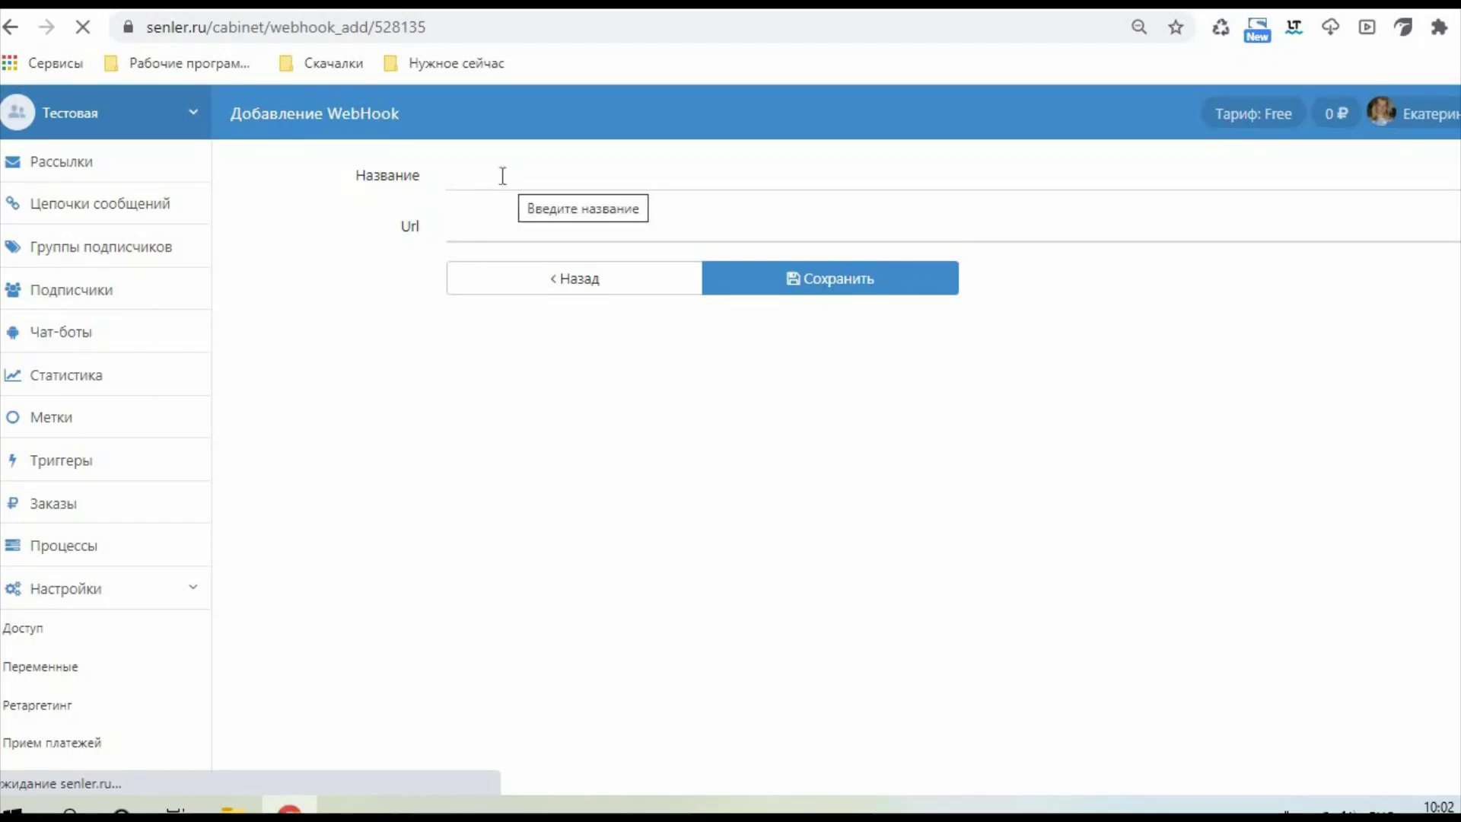
Save a Senler webhook named 'Автопилот' using Autopilot's Senler Webhook URL.
left_click(481, 172)
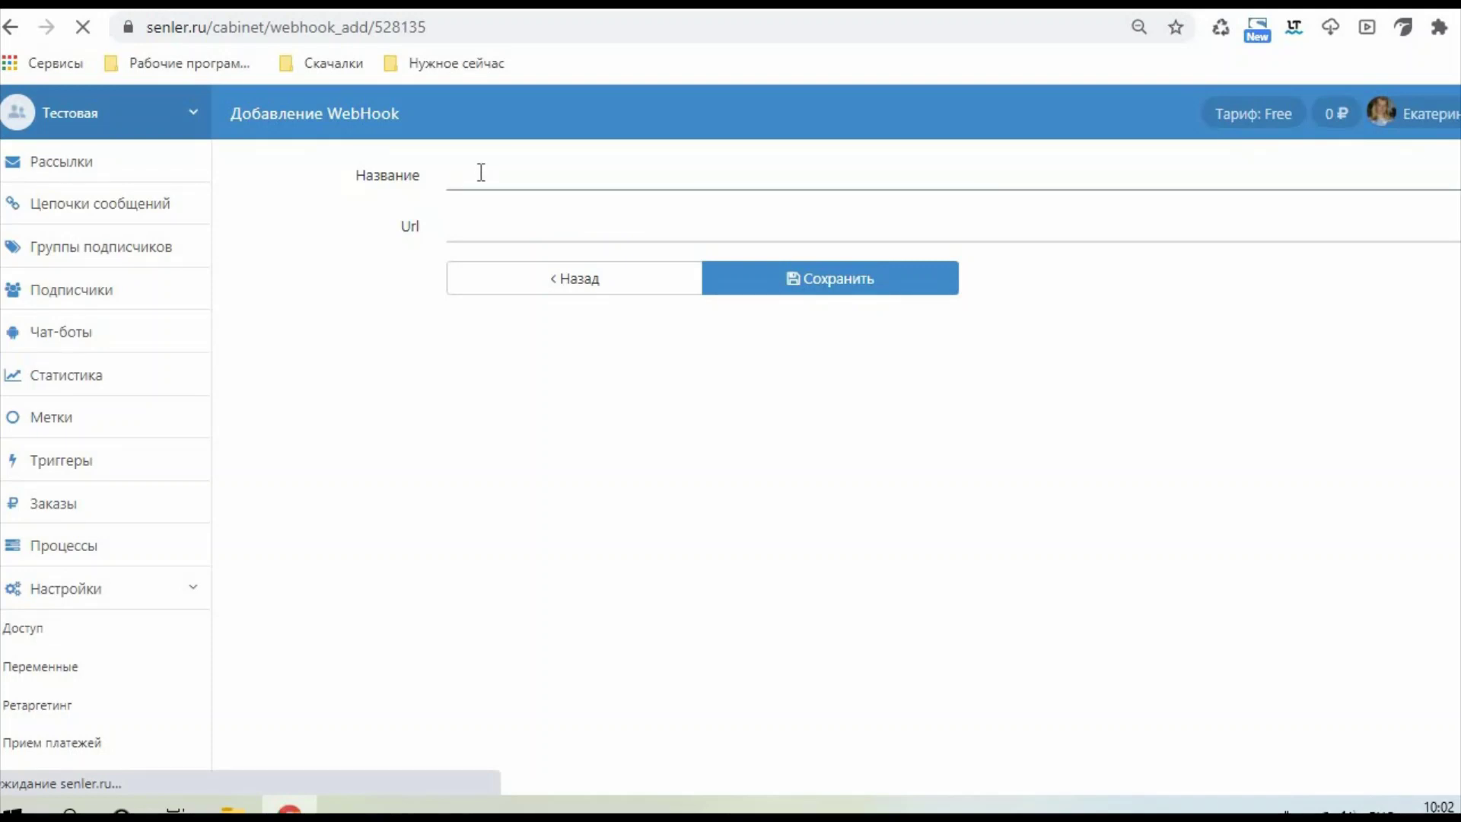
type("Автопилот")
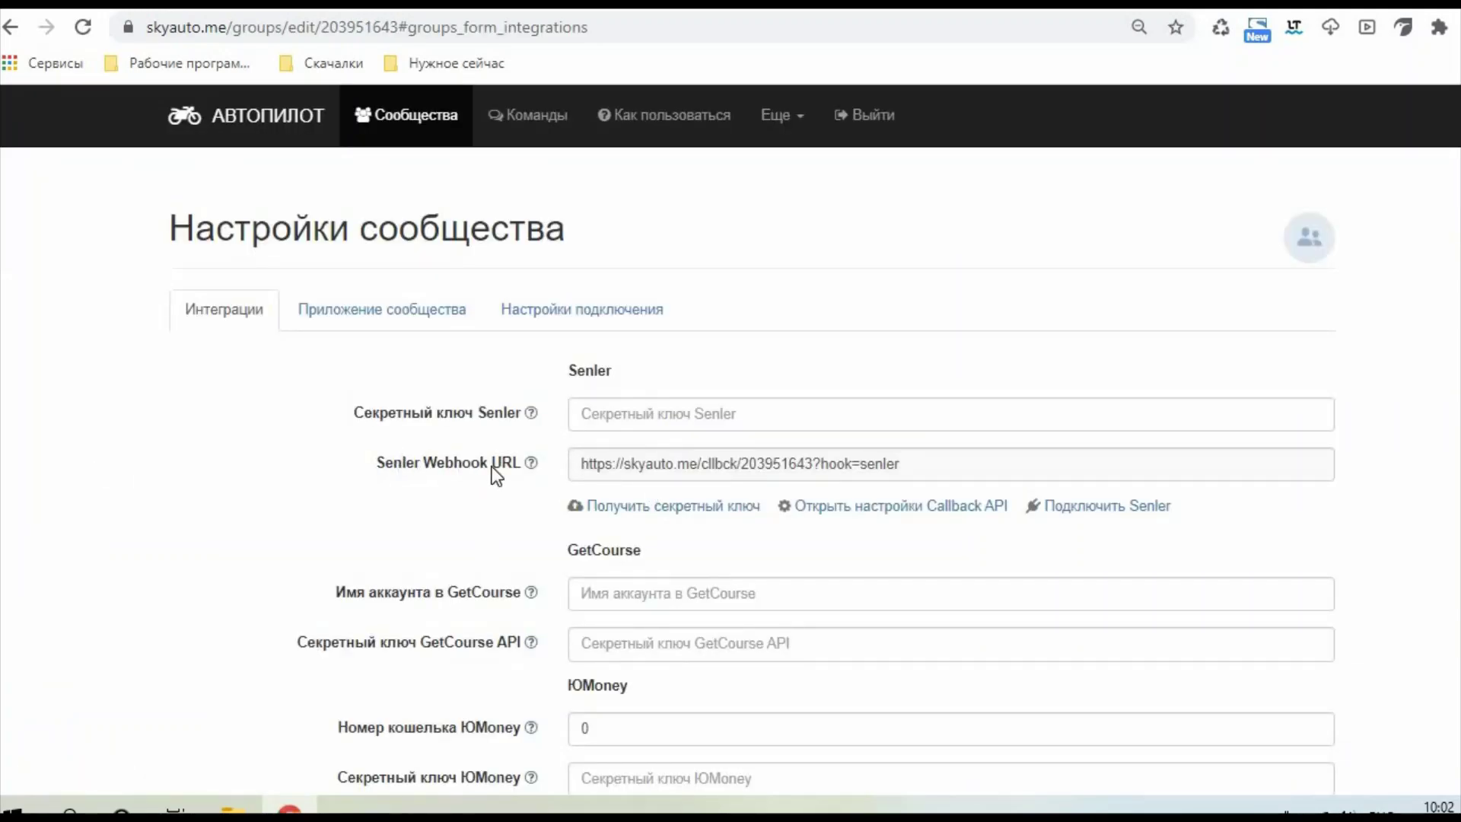
left_click(941, 461)
key("ctrl+c")
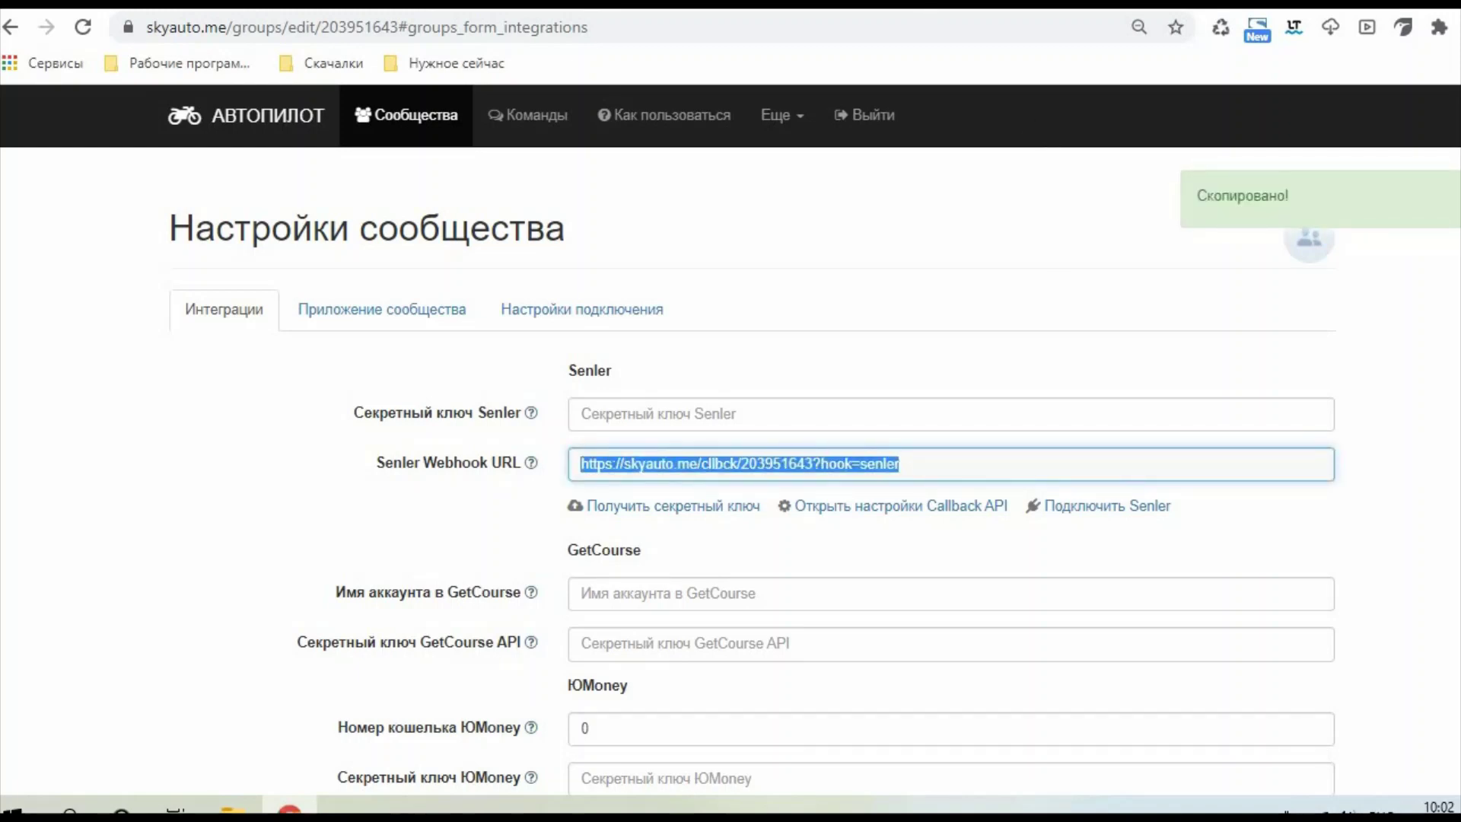
key("ctrl+Tab")
left_click(475, 222)
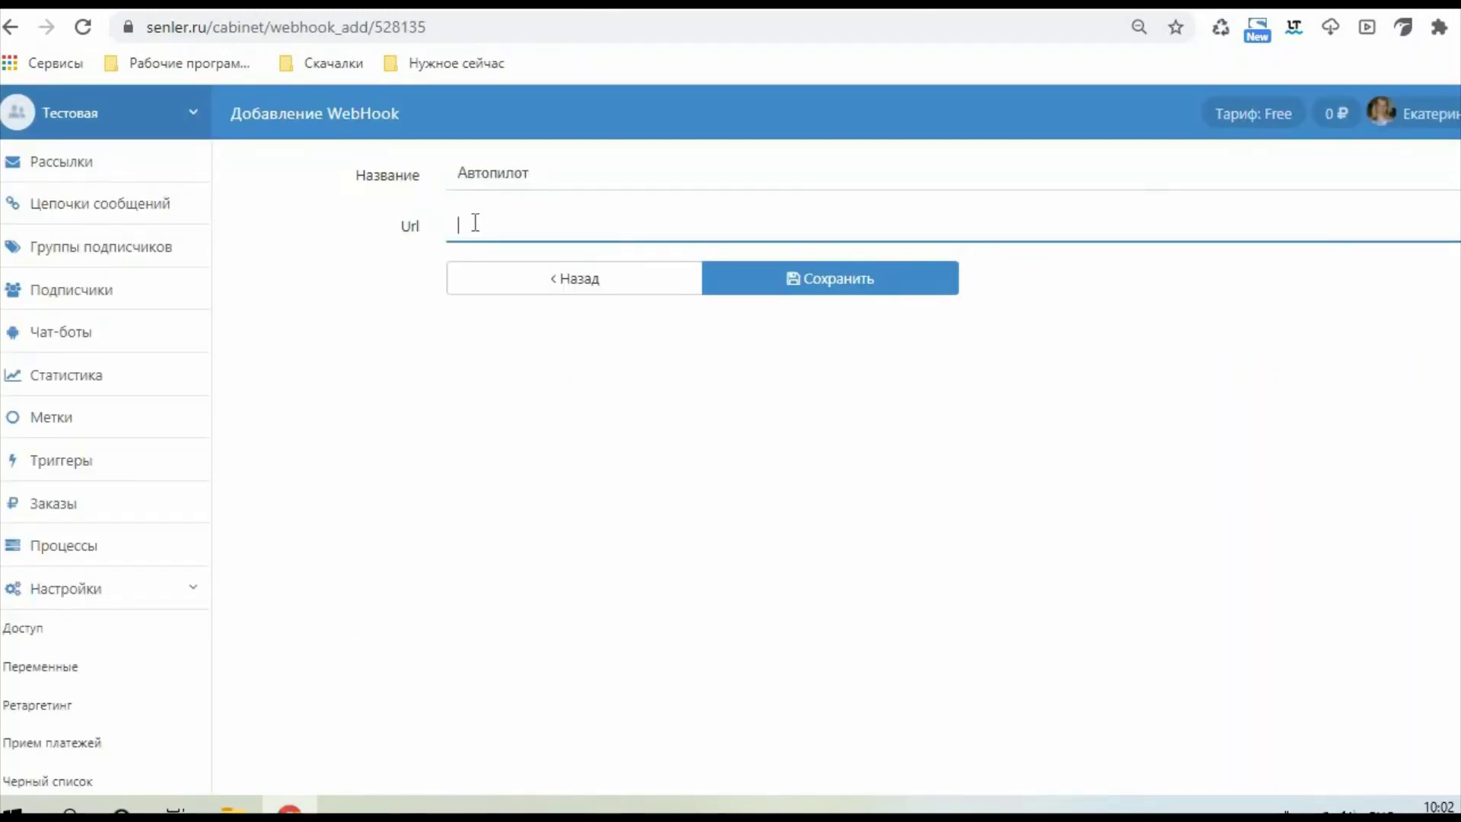
key("ctrl+v")
left_click(849, 280)
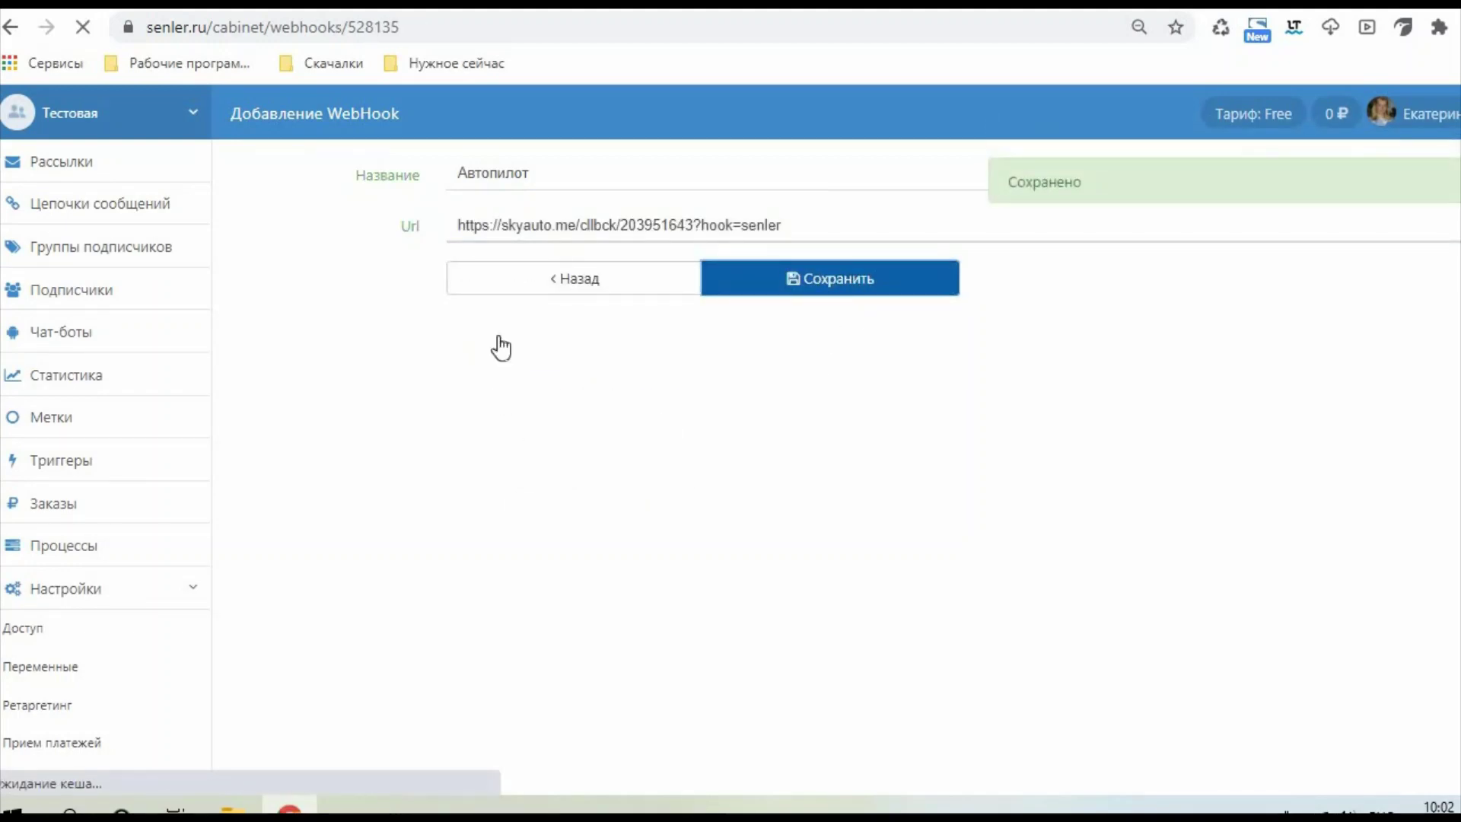
Open Senler's Подключение ВКонтакте page and expand the manual Callback API instructions.
left_click(533, 279)
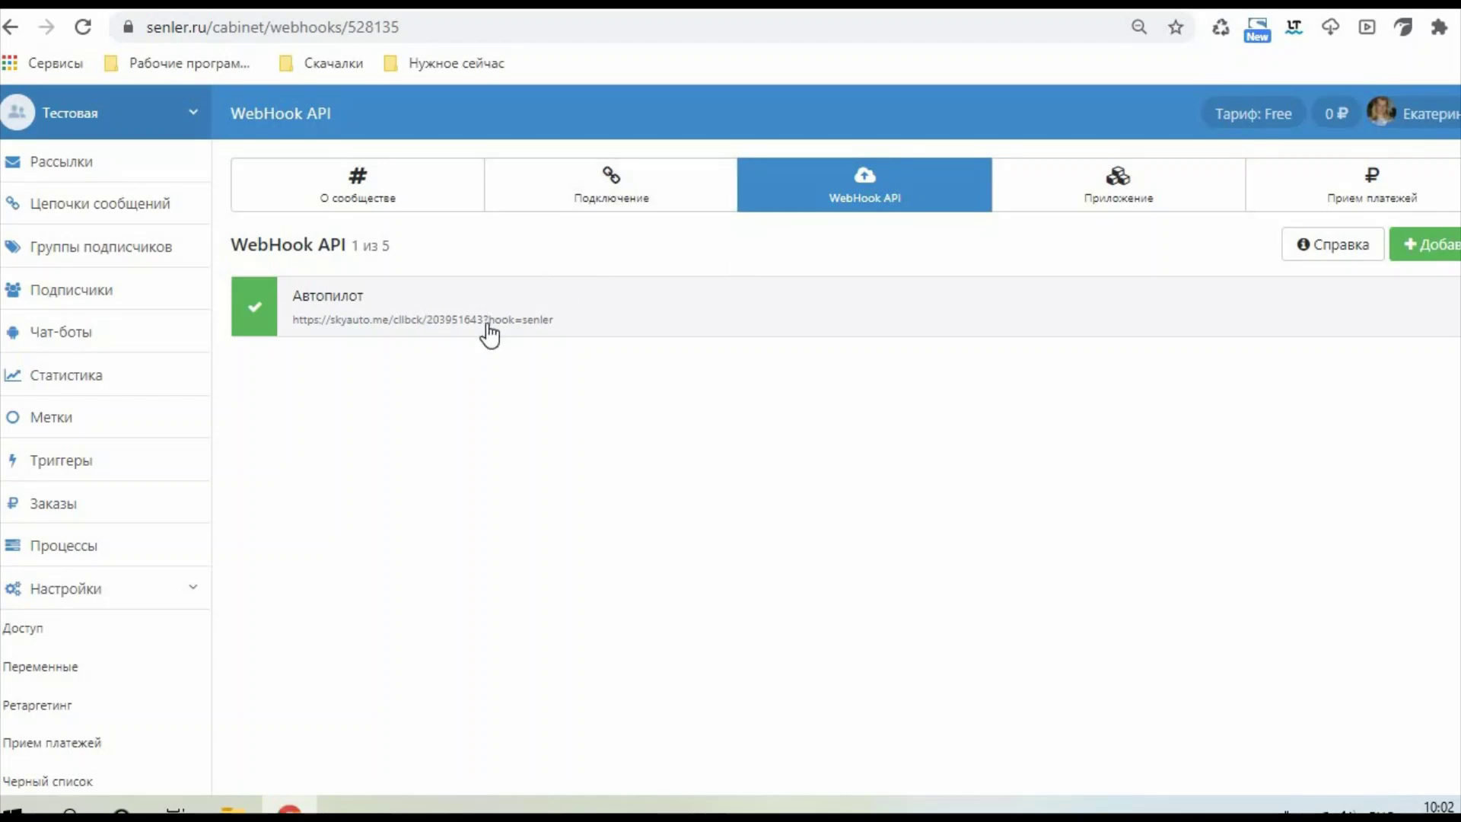
left_click(601, 181)
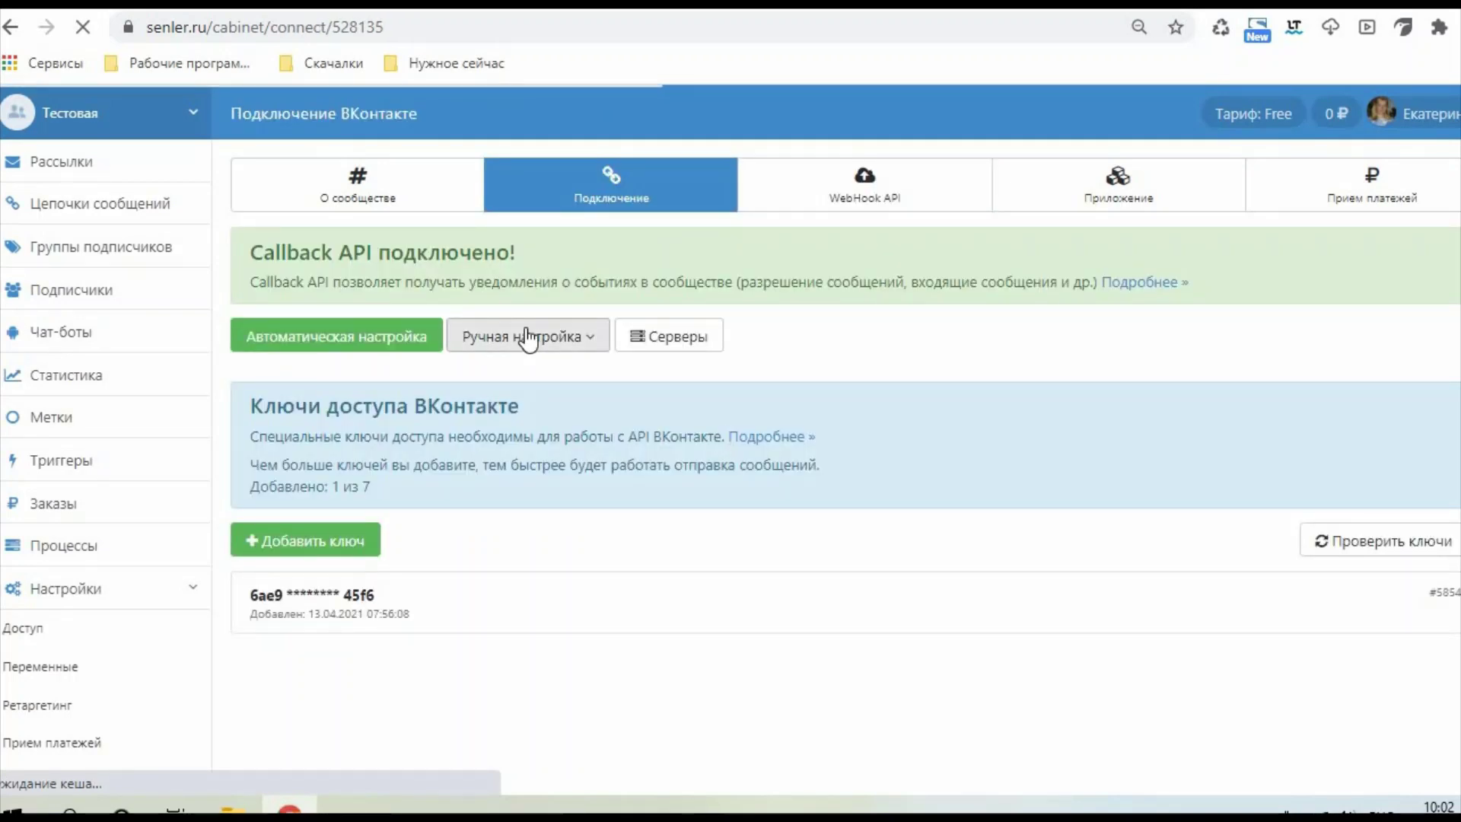
left_click(527, 338)
Look through the manual Callback API setup instructions on Senler's Подключение page.
scroll(606, 495, "down", 5)
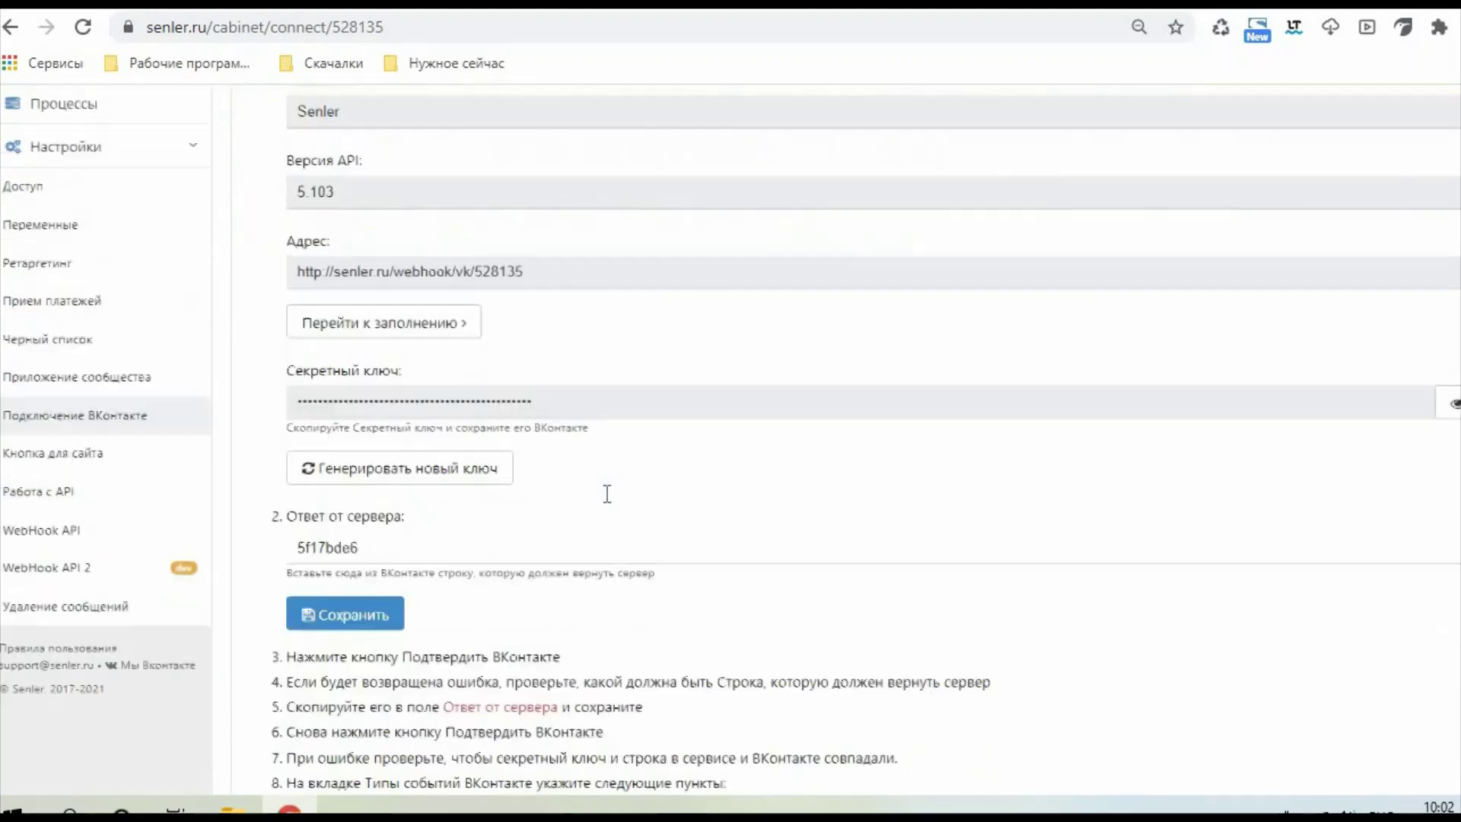
scroll(607, 490, "down", 1)
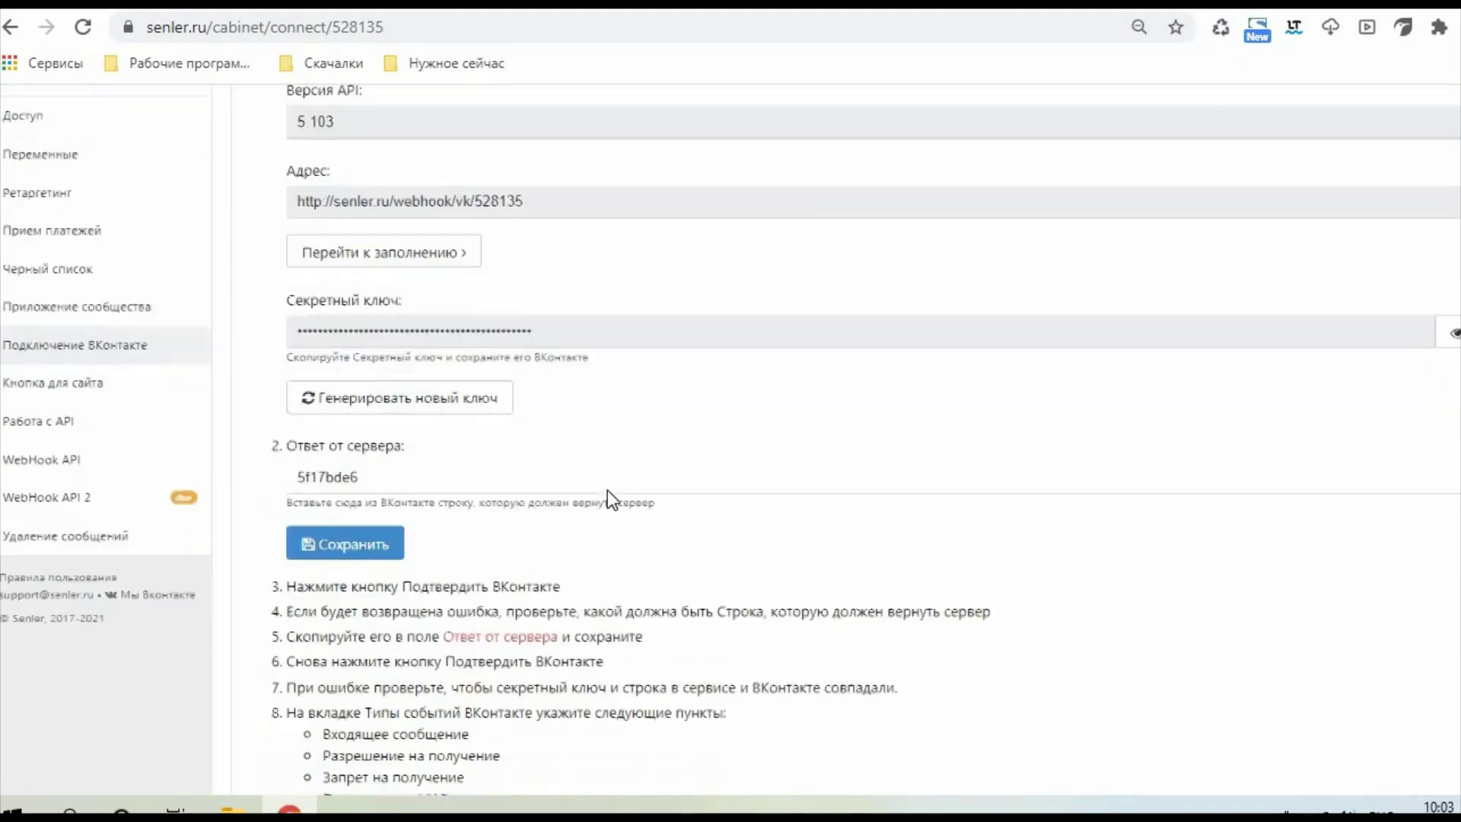
scroll(607, 494, "up", 4)
scroll(608, 490, "down", 2)
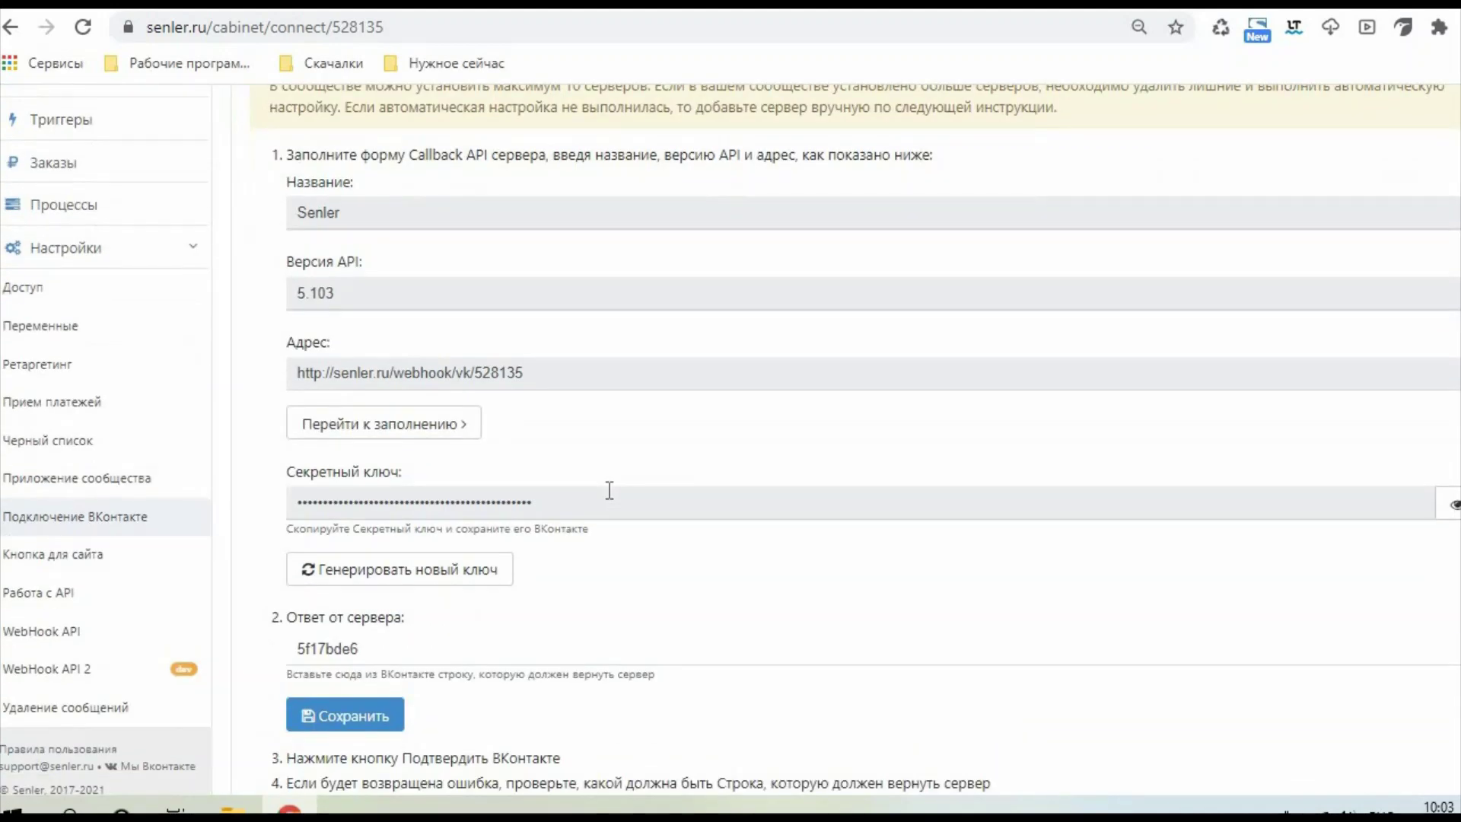
scroll(609, 490, "up", 3)
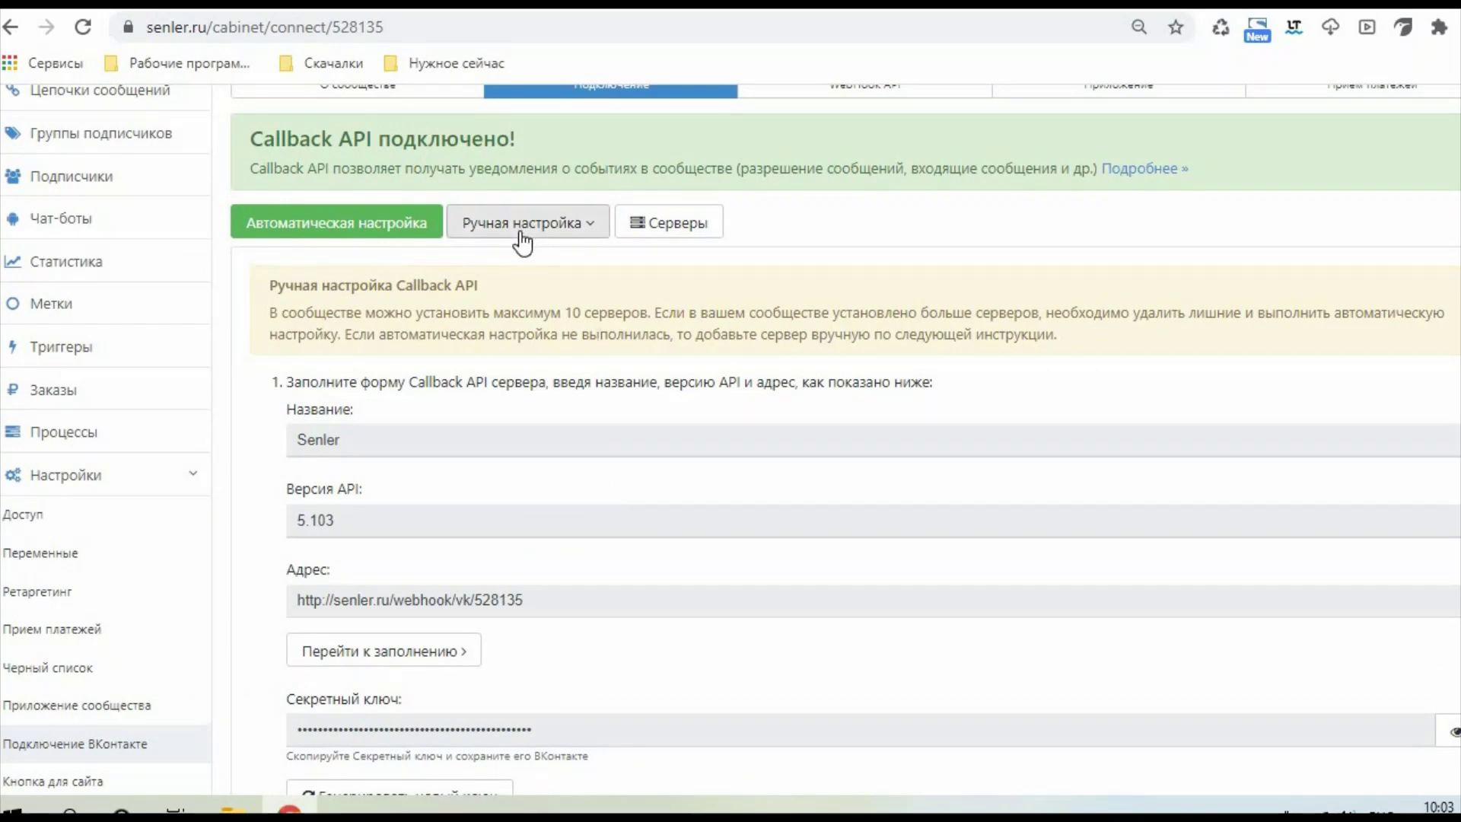
left_click(522, 242)
left_click(512, 238)
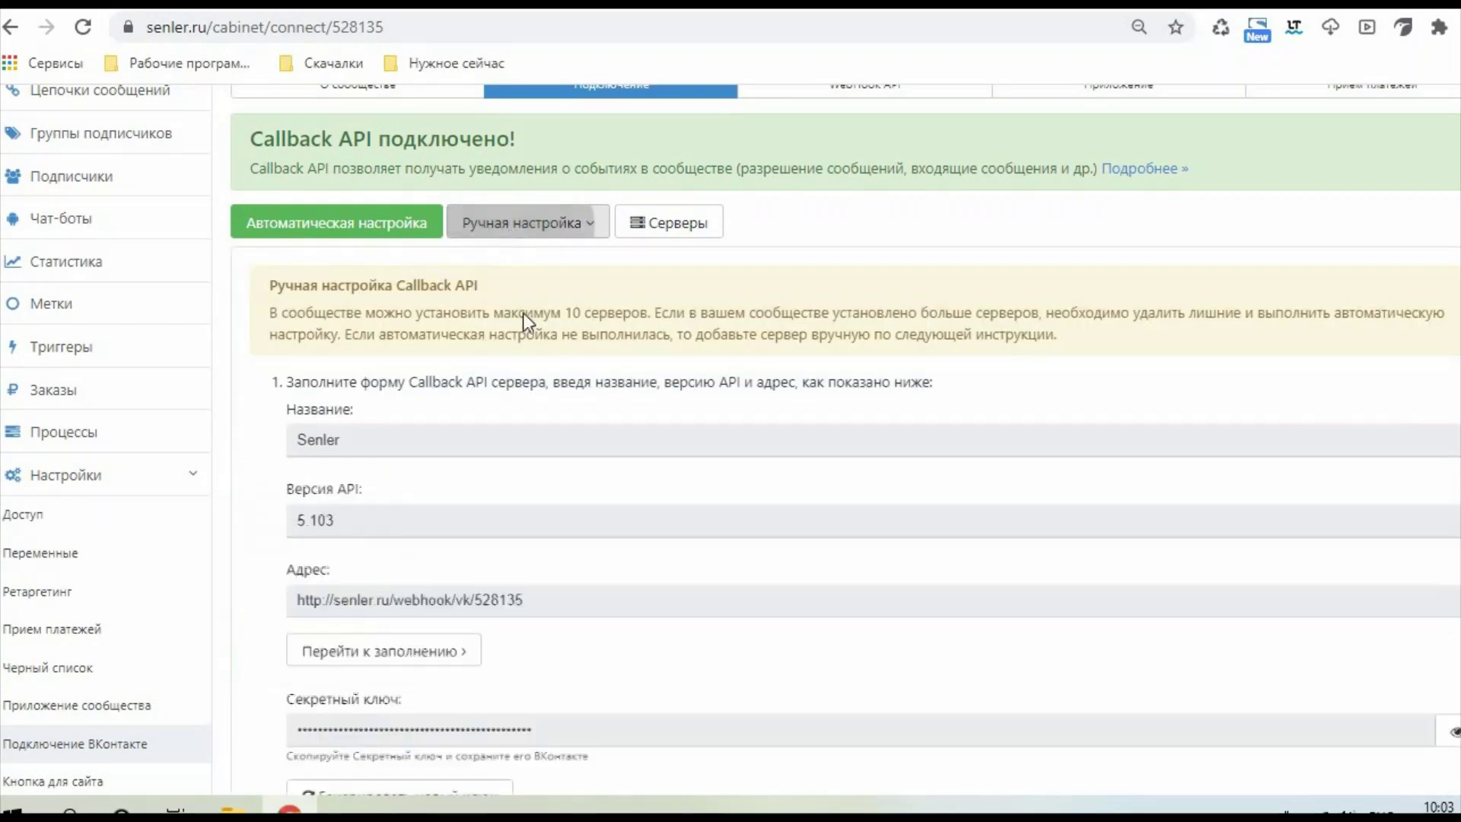
scroll(522, 320, "up", 1)
scroll(586, 434, "down", 4)
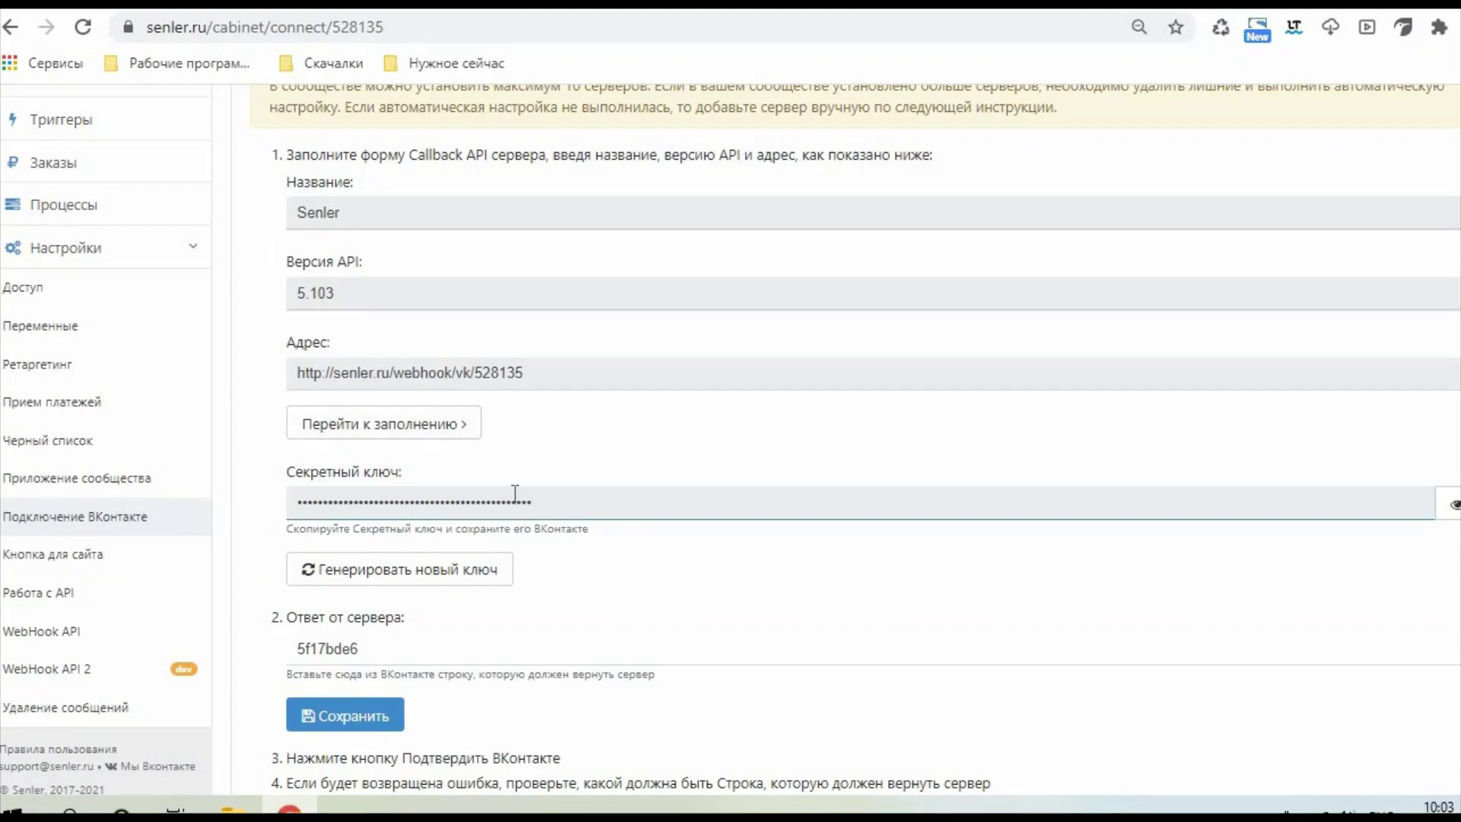
scroll(515, 493, "down", 2)
scroll(512, 494, "up", 4)
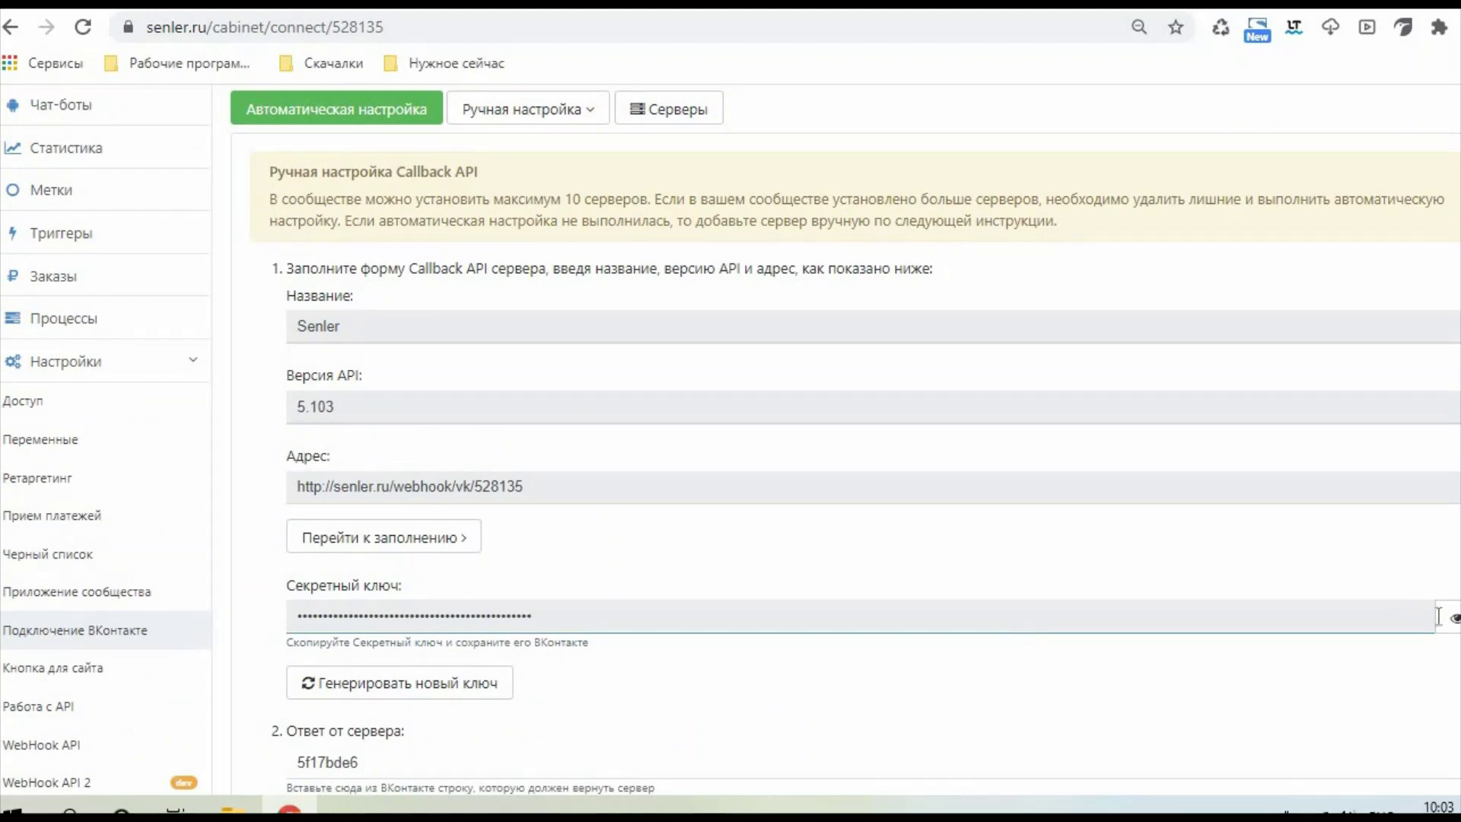
Reveal and copy the Callback API secret key, then focus Autopilot's Senler secret key field.
left_click(1450, 617)
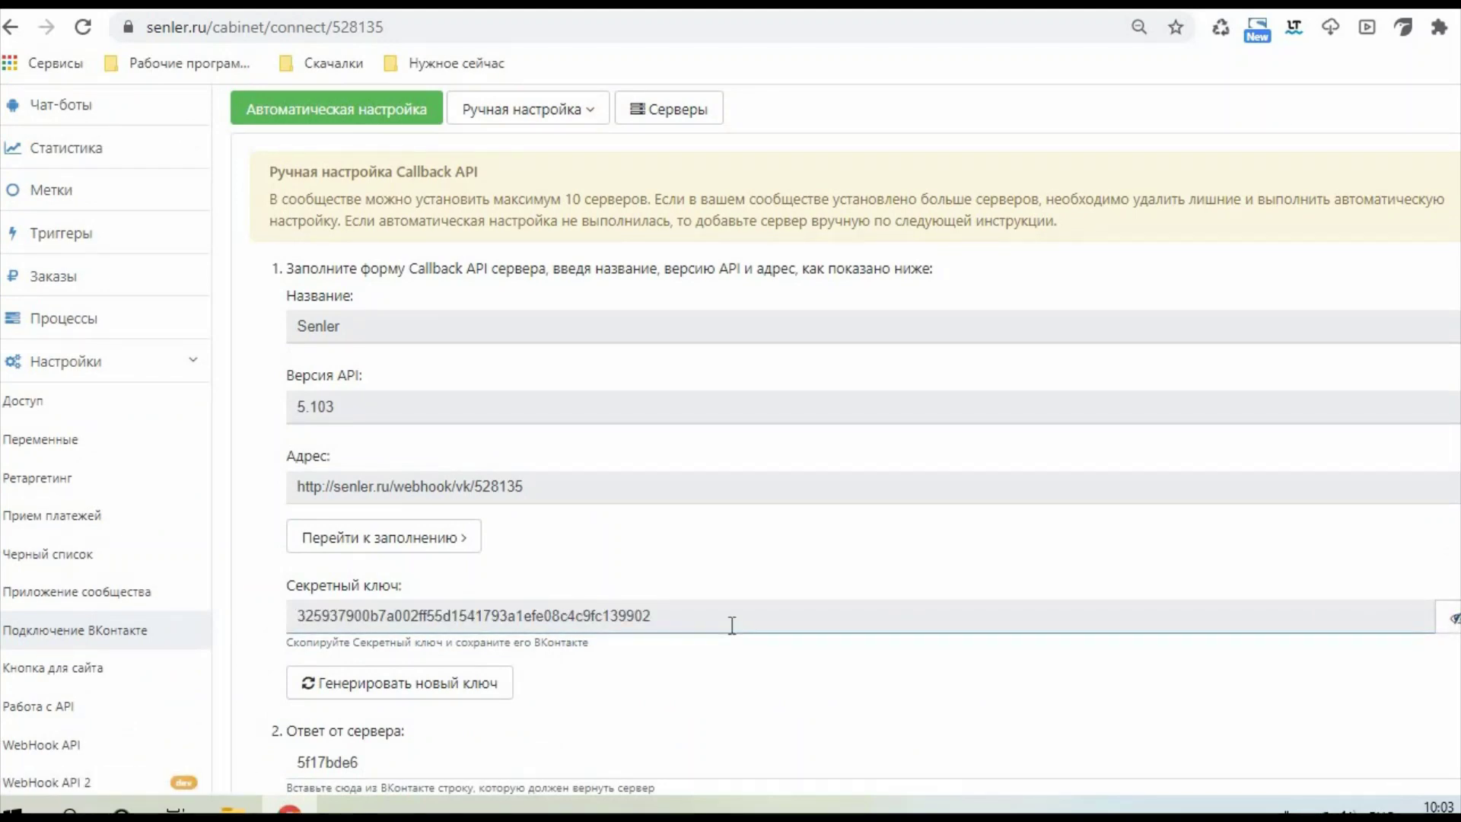
double_click(660, 616)
key("ctrl+c")
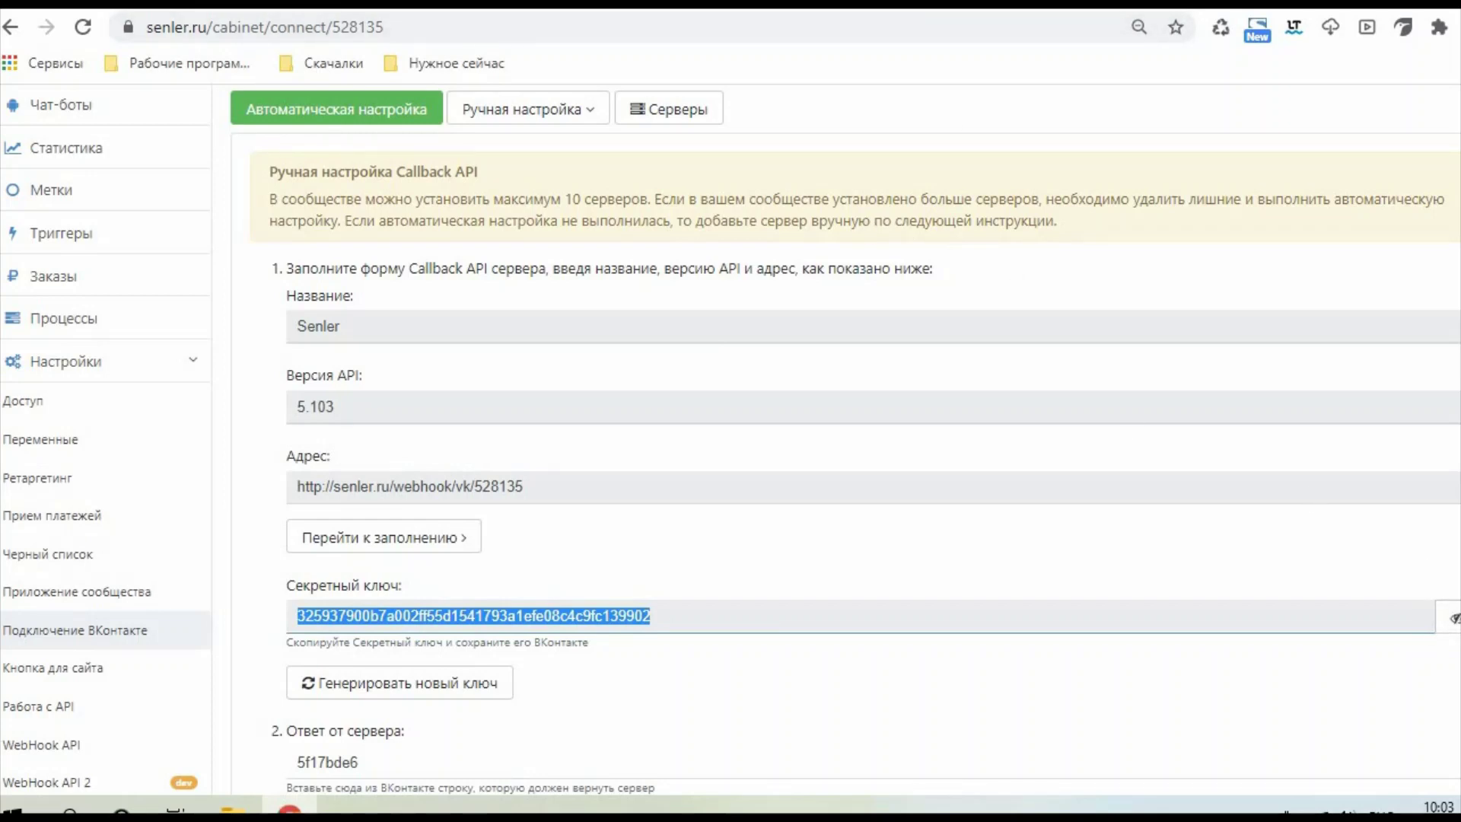
key("ctrl+Tab")
left_click(603, 414)
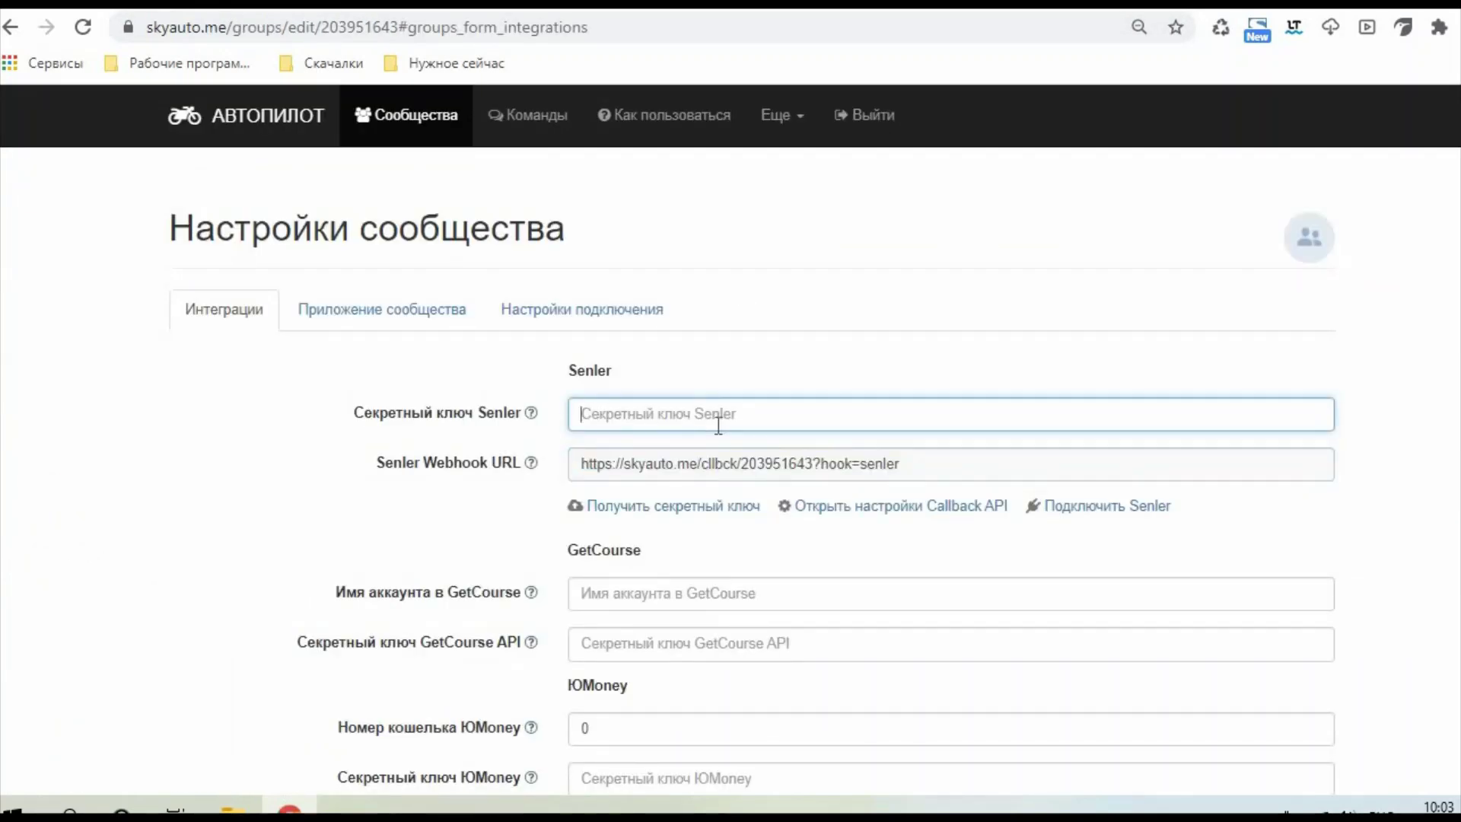
Paste and save the Senler secret key for Тестовая, then go to the VK connection settings.
key("ctrl+v")
scroll(717, 425, "down", 20)
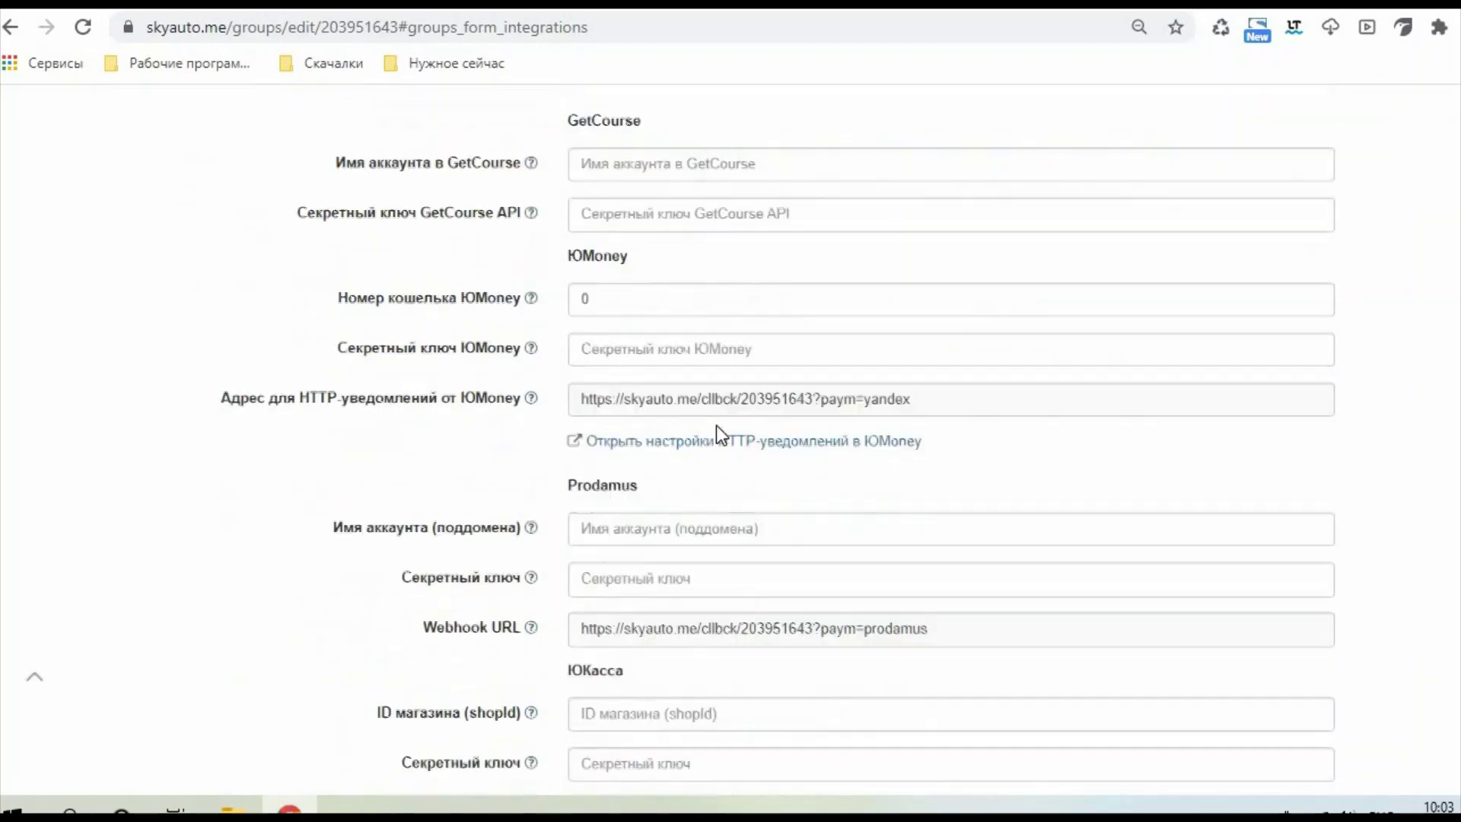
scroll(716, 424, "down", 12)
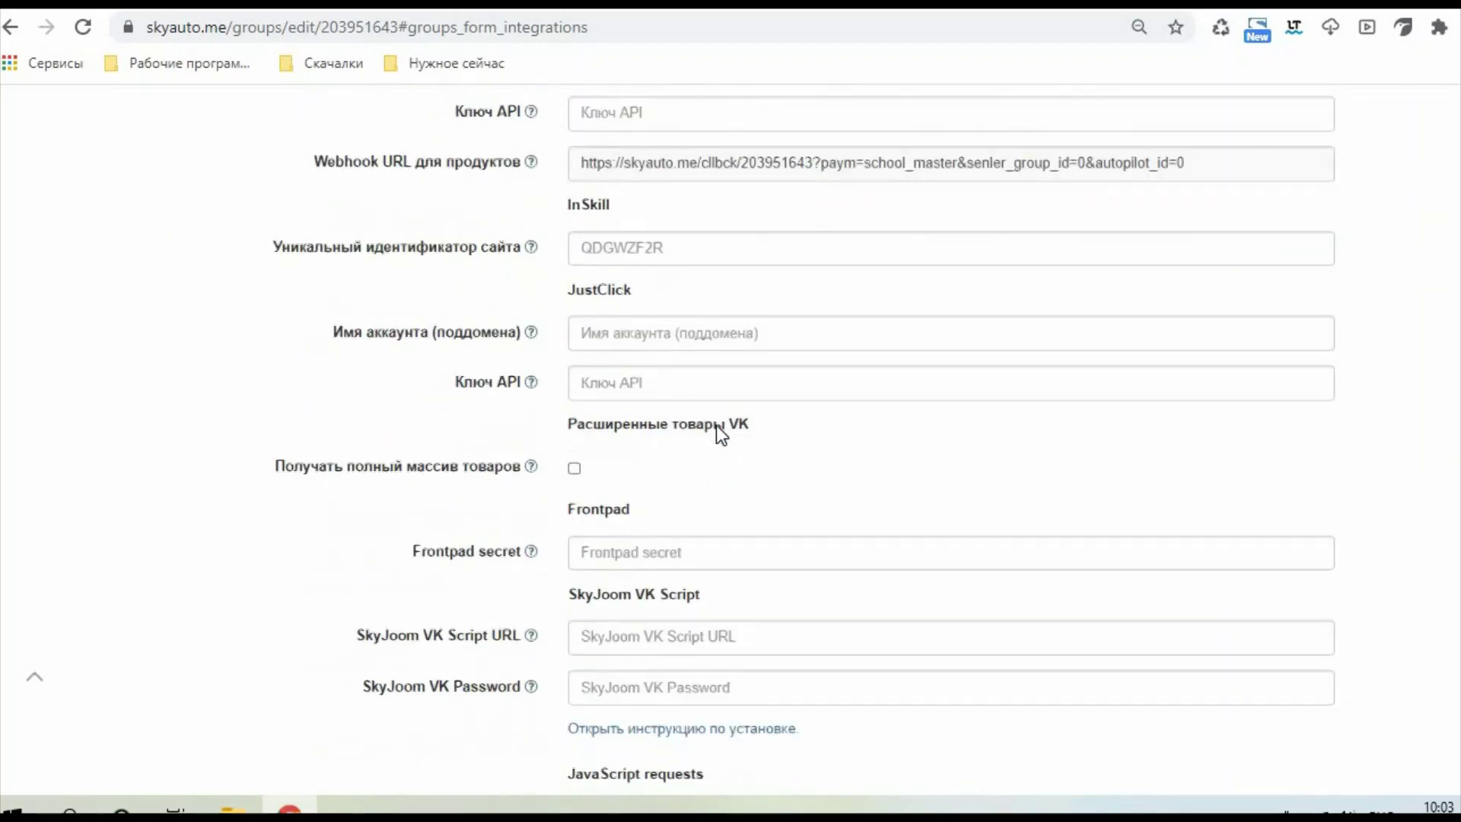
left_click(623, 586)
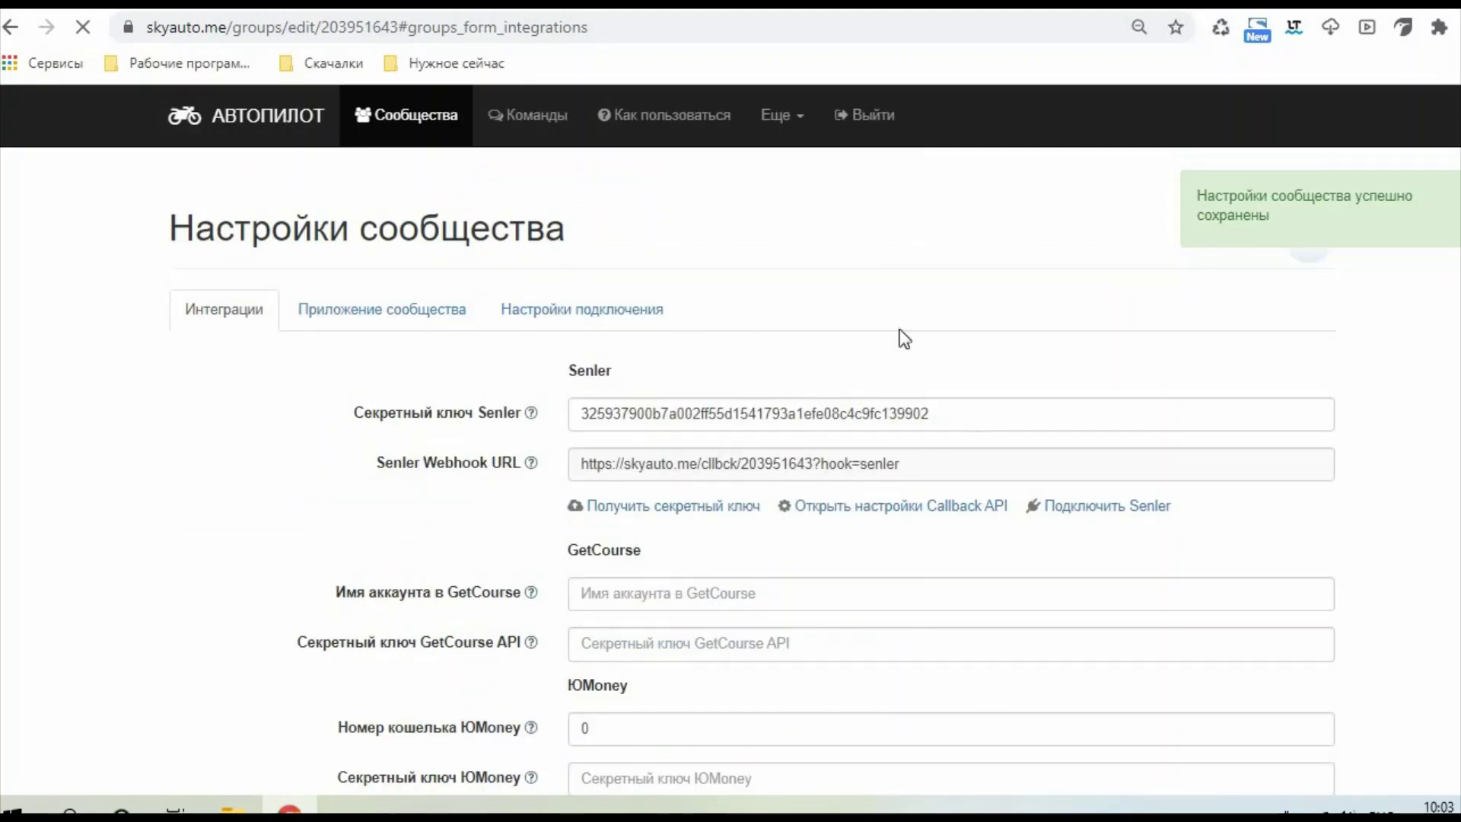
left_click(538, 311)
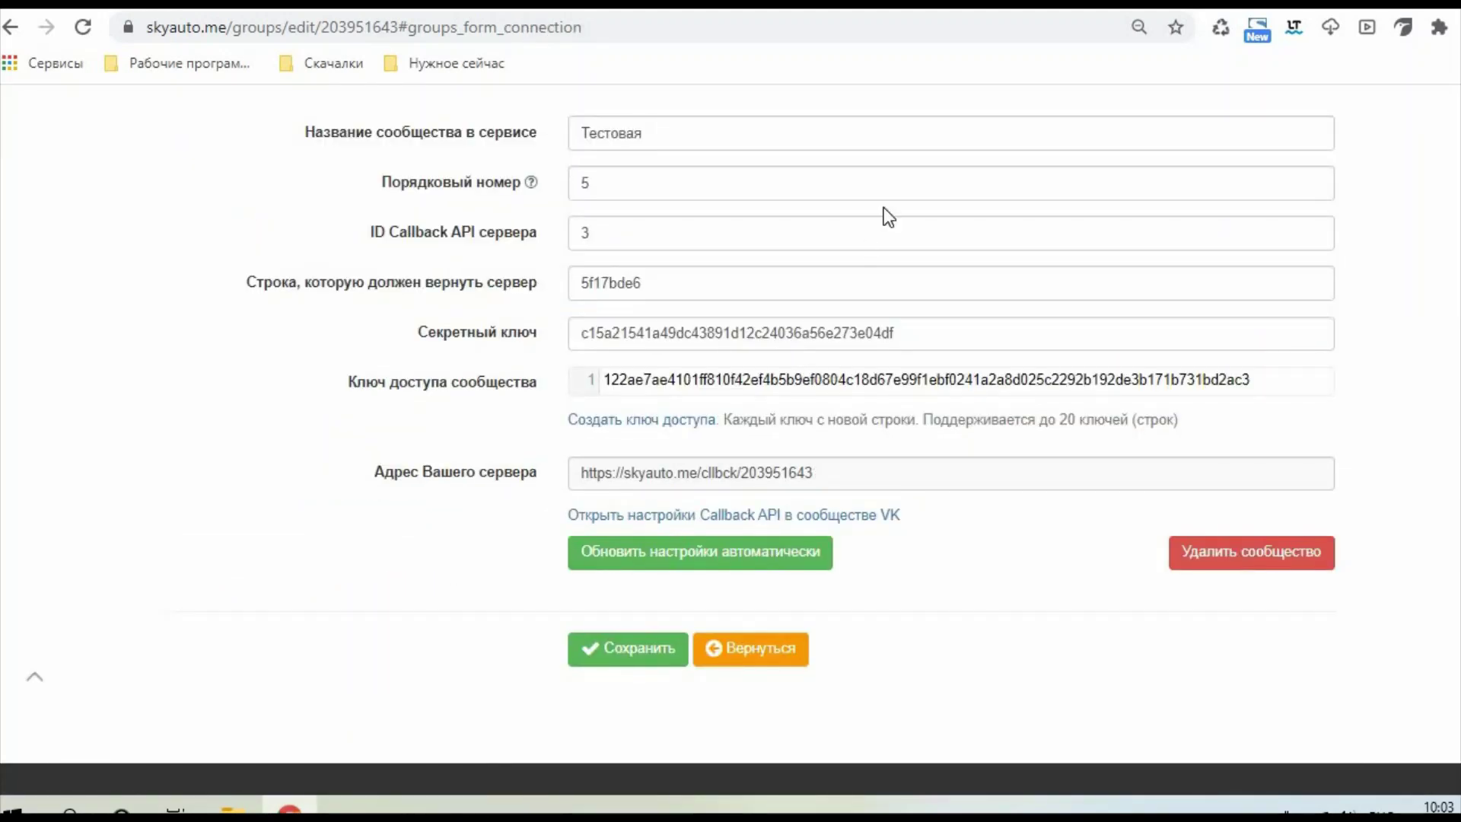
key("ctrl+Tab")
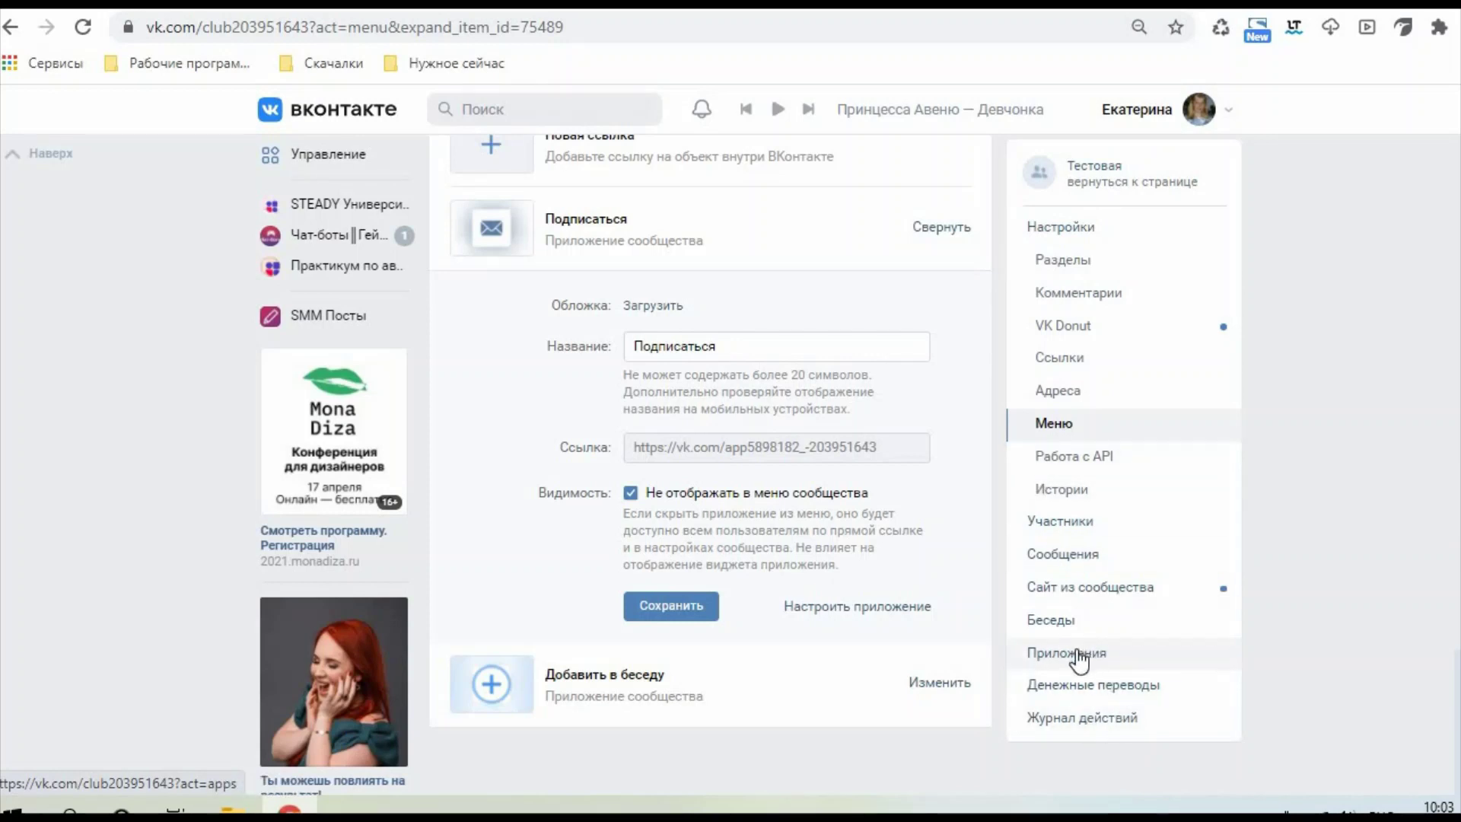
Delete all SkyJoom Autopilot app keys in VK's Работа с API for Тестовая.
left_click(1070, 474)
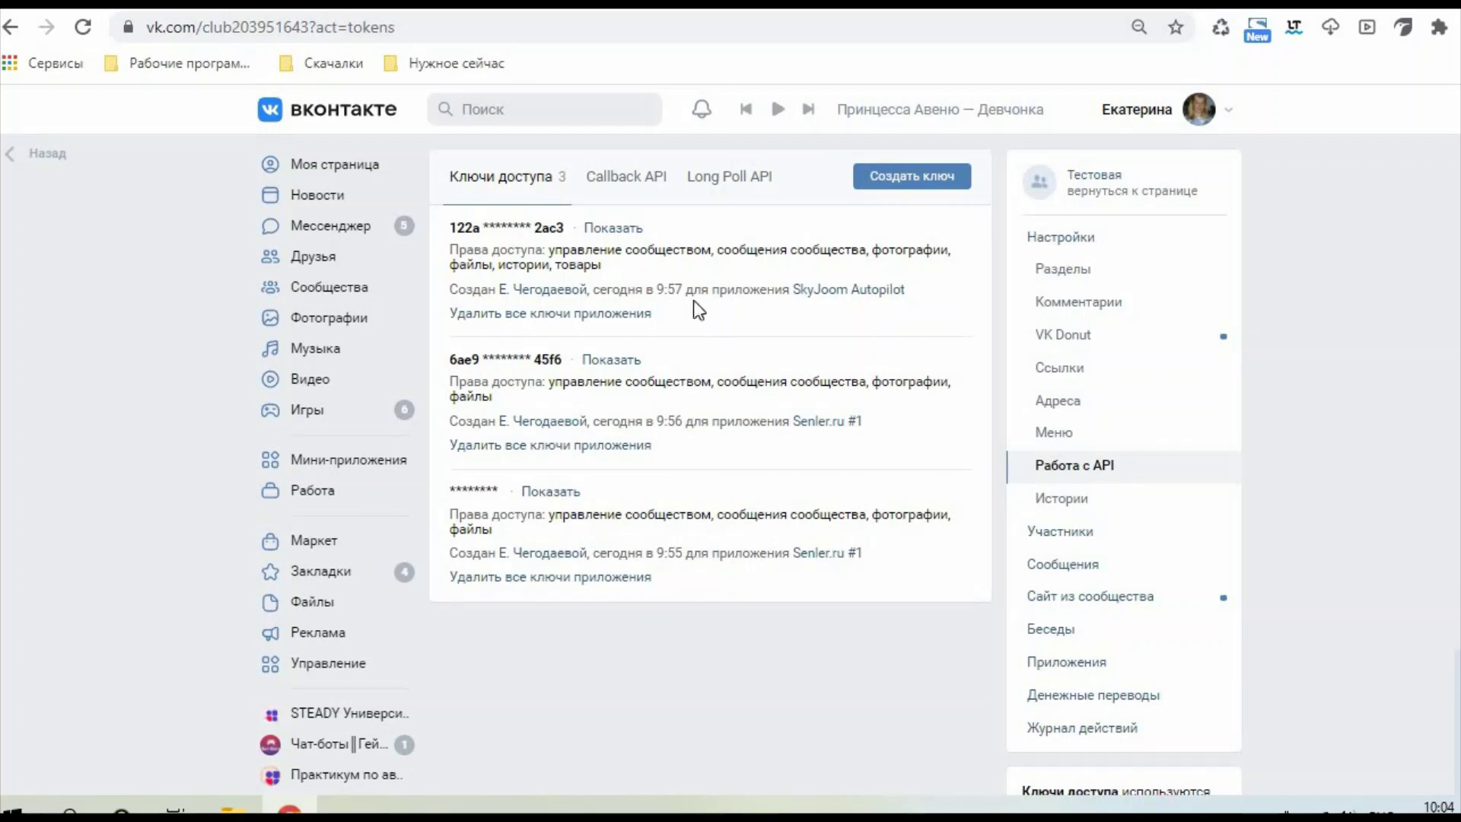
left_click(604, 312)
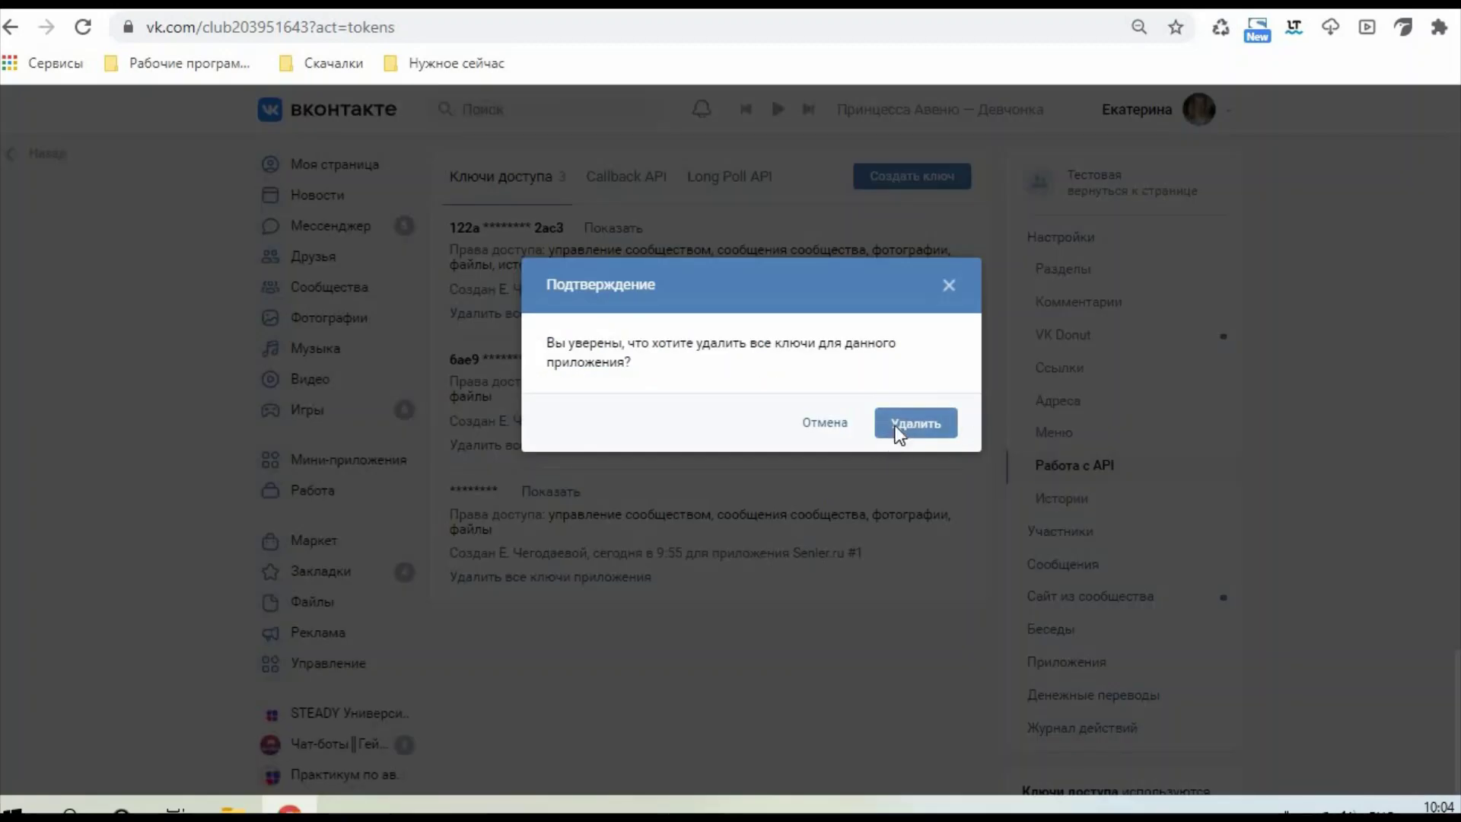
left_click(891, 428)
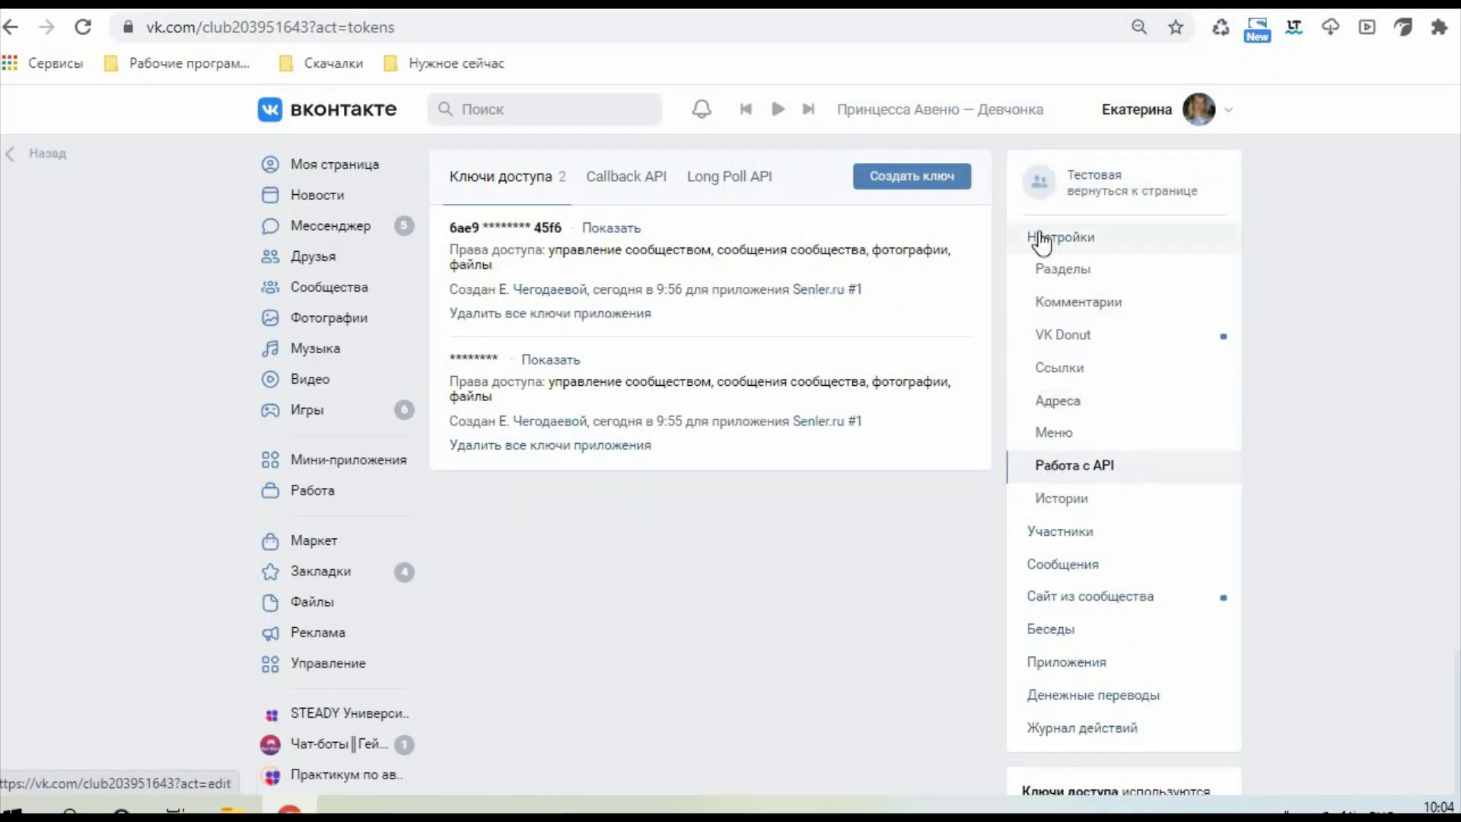
Create an access key with management, messages, photos, documents, stories, wall and goods rights.
left_click(884, 172)
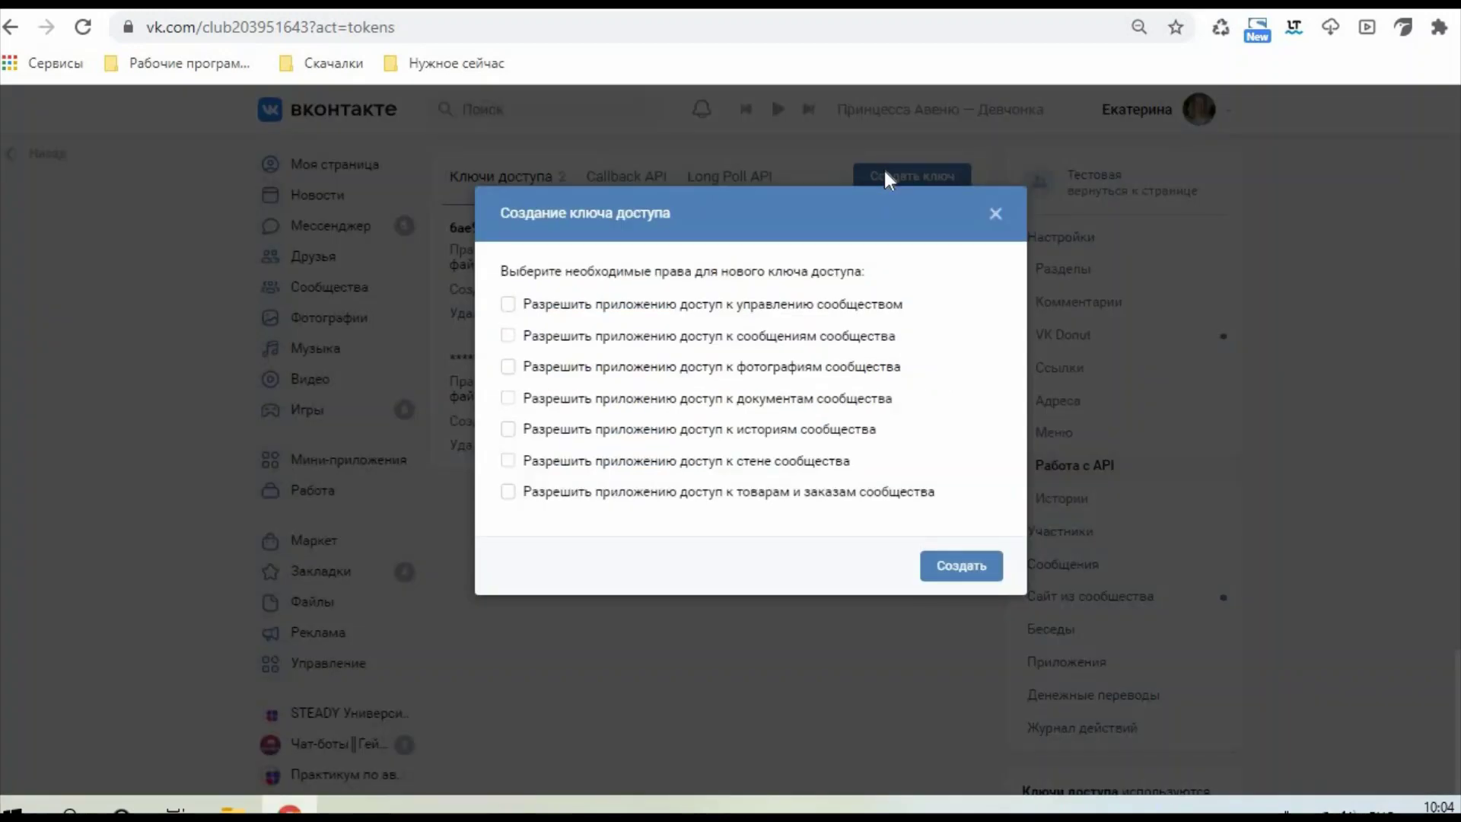
left_click(508, 305)
left_click(518, 335)
left_click(523, 366)
left_click(530, 397)
left_click(540, 429)
left_click(548, 462)
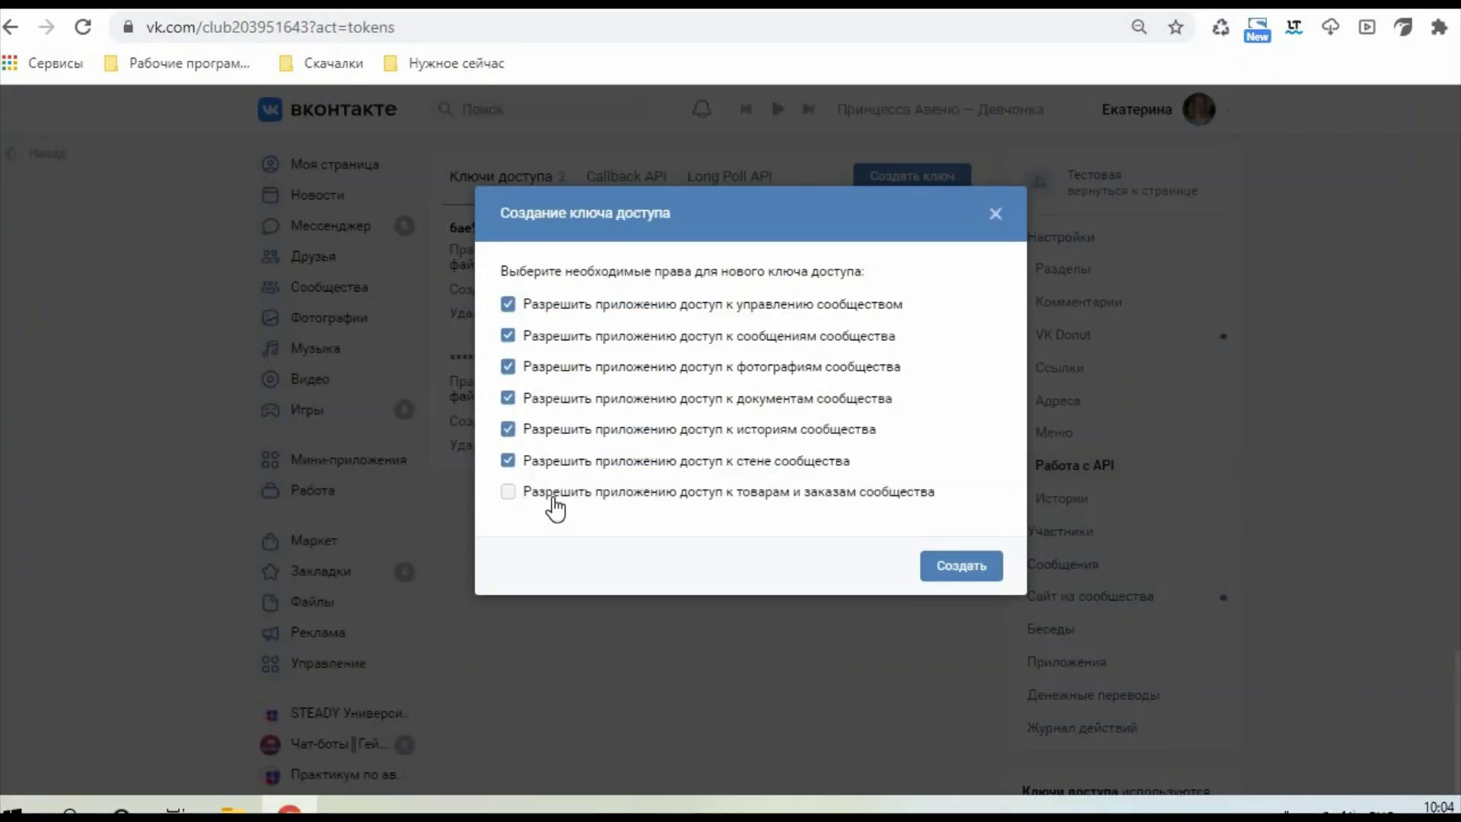
left_click(554, 495)
left_click(953, 574)
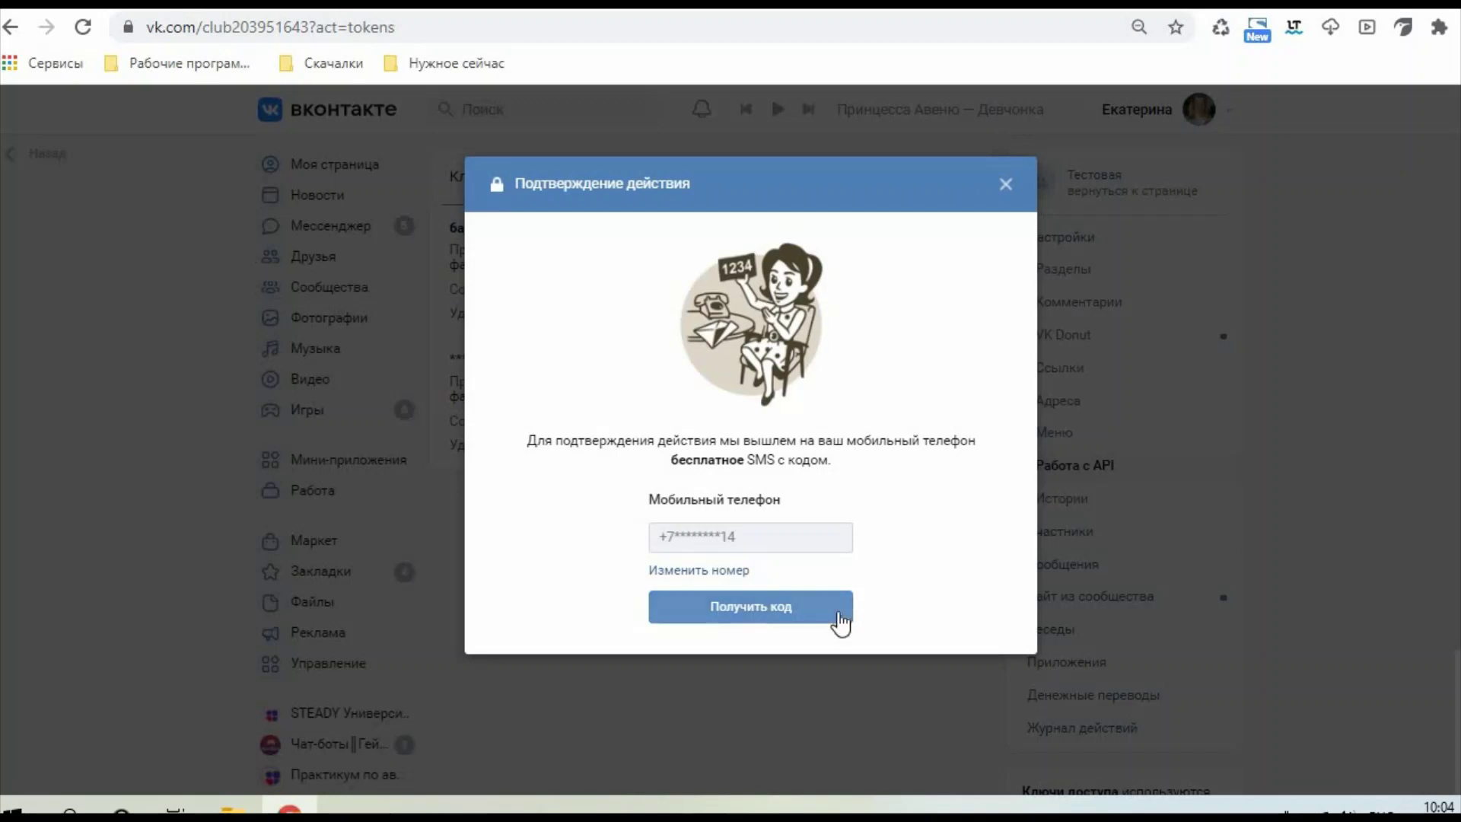
Confirm the new access key with the SMS verification code.
left_click(775, 622)
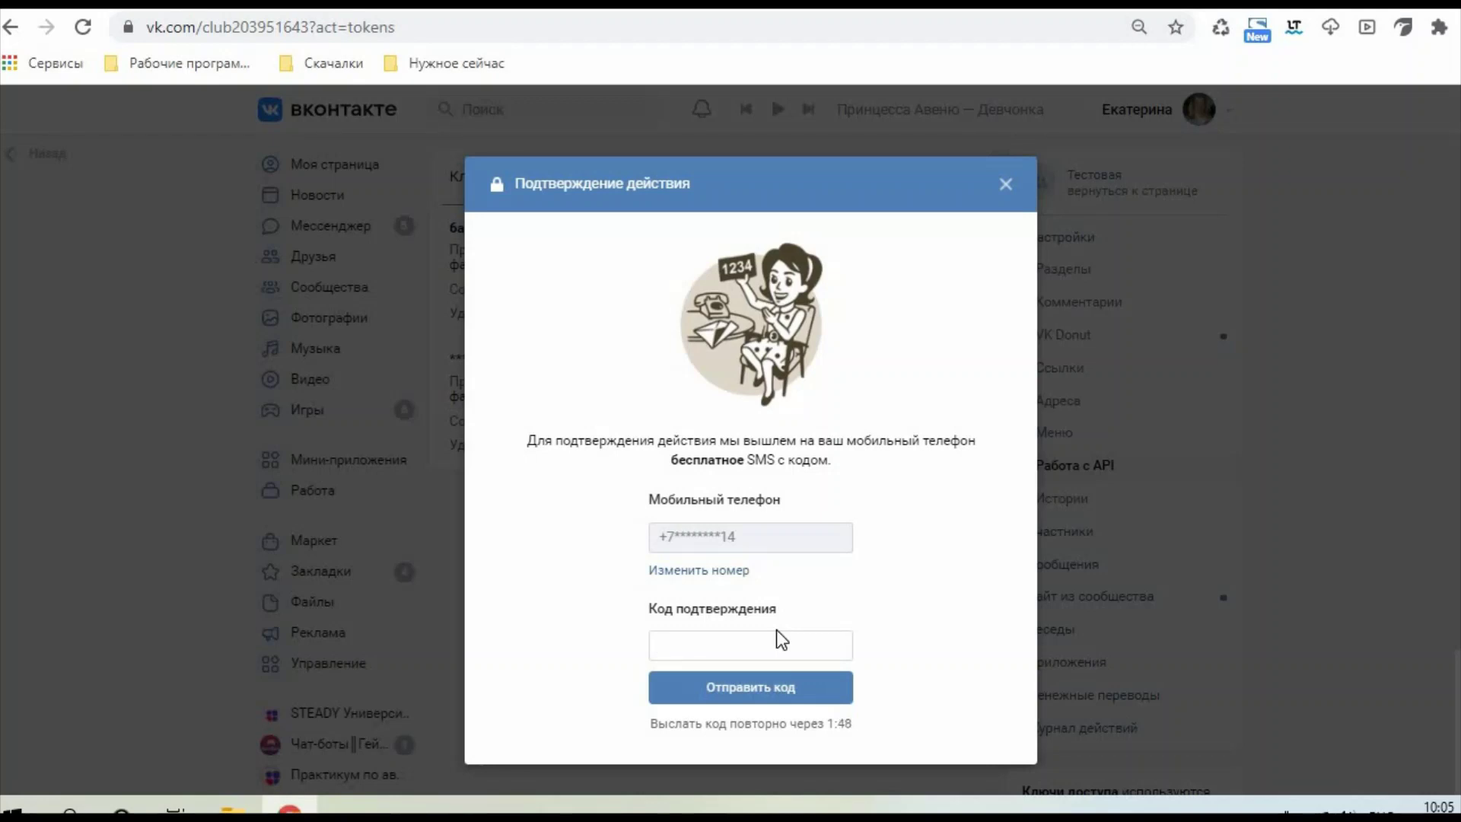
key("Return")
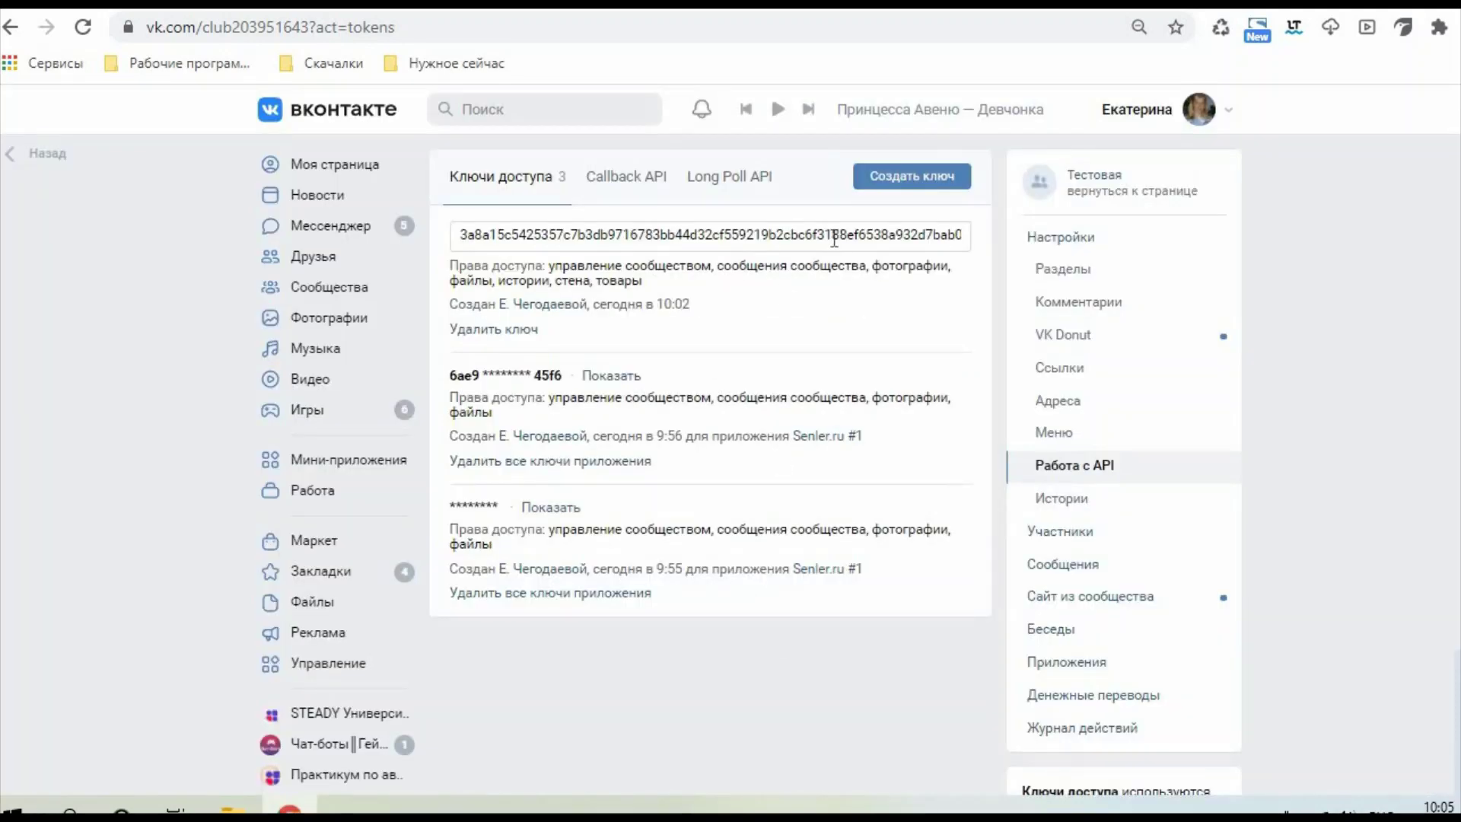
Replace Autopilot's Ключ доступа сообщества with the newly created VK access key and save.
double_click(834, 237)
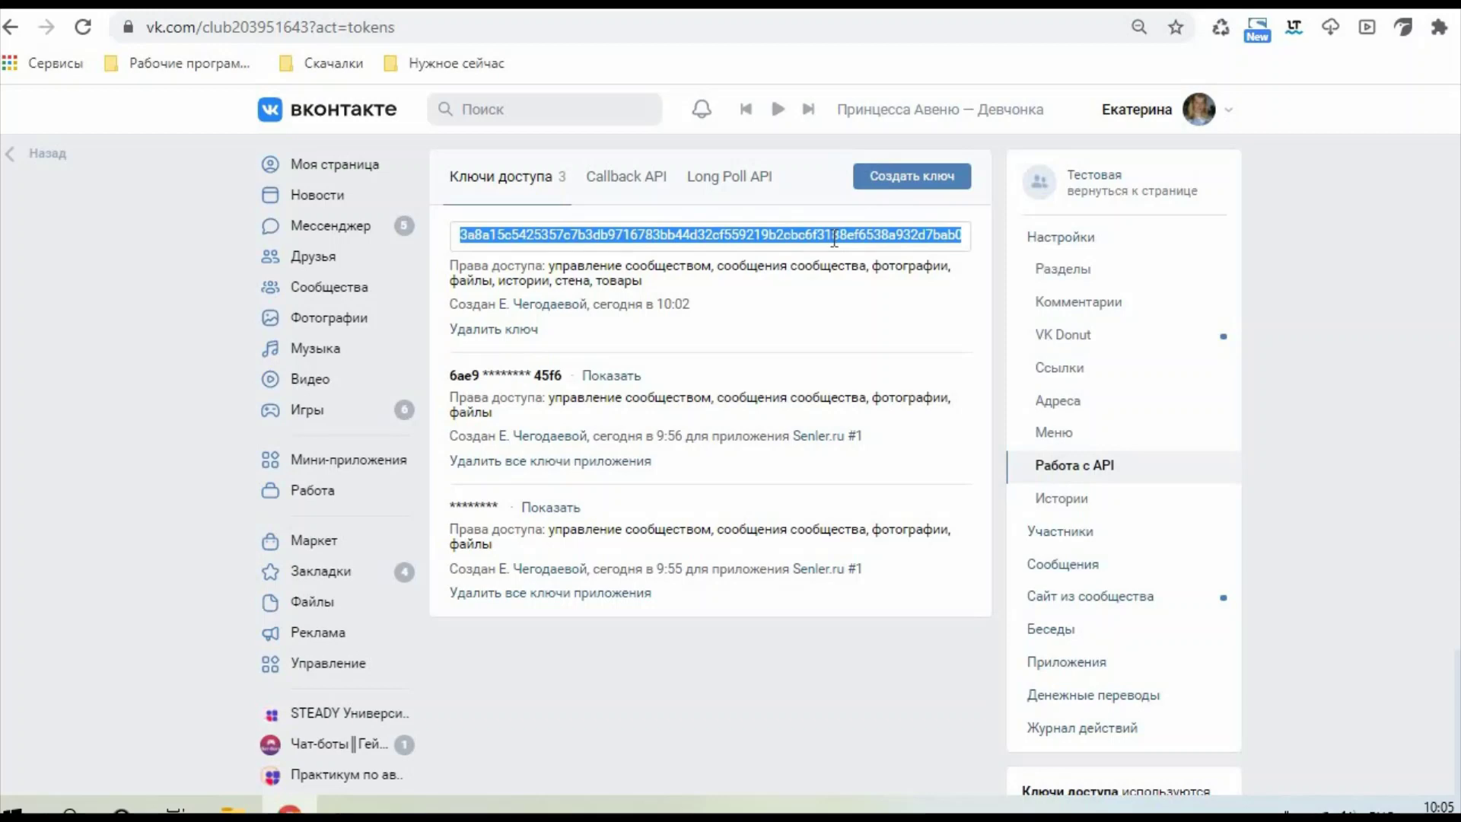
key("ctrl+Tab")
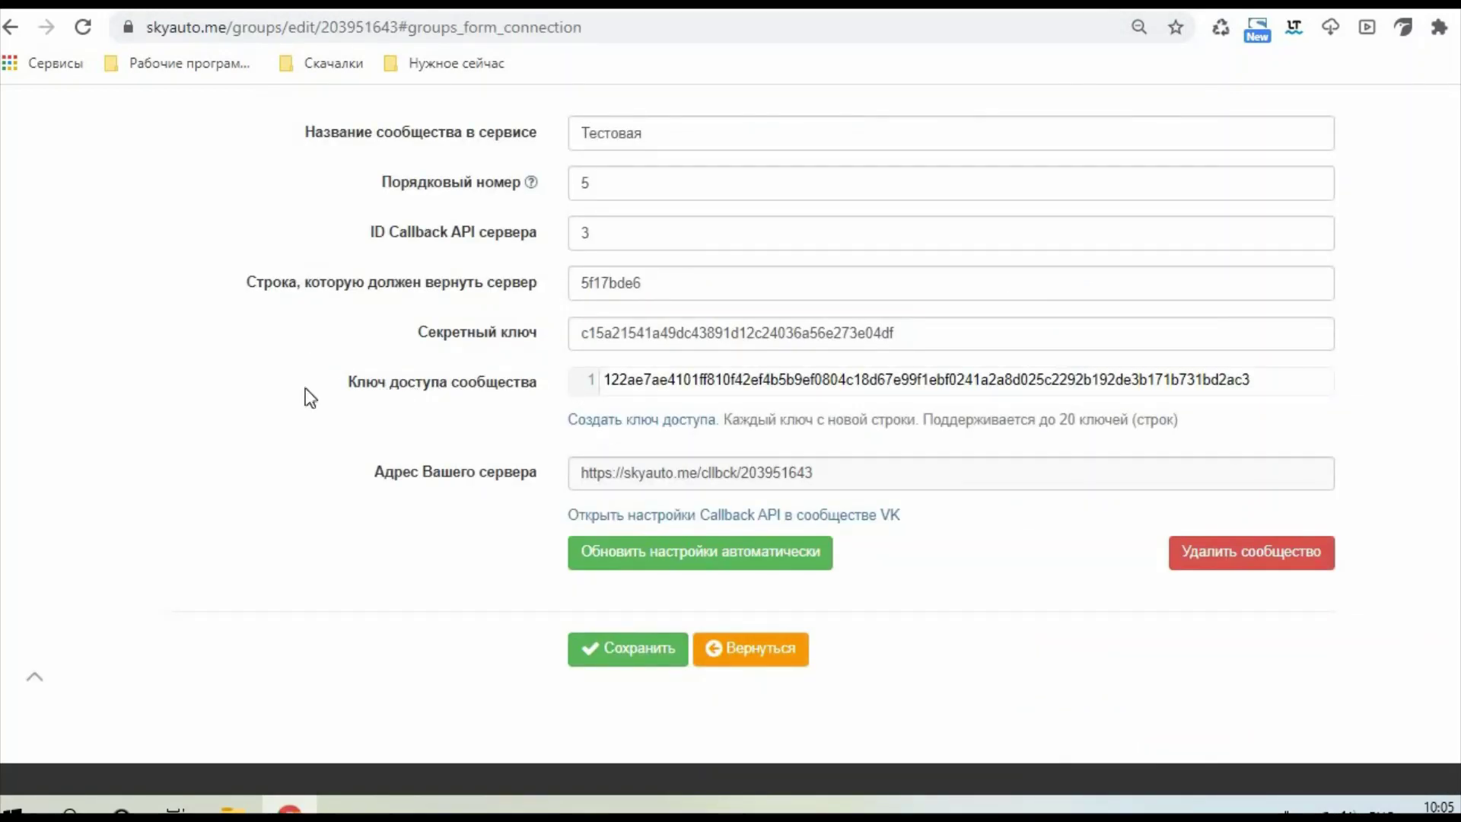
scroll(407, 325, "up", 3)
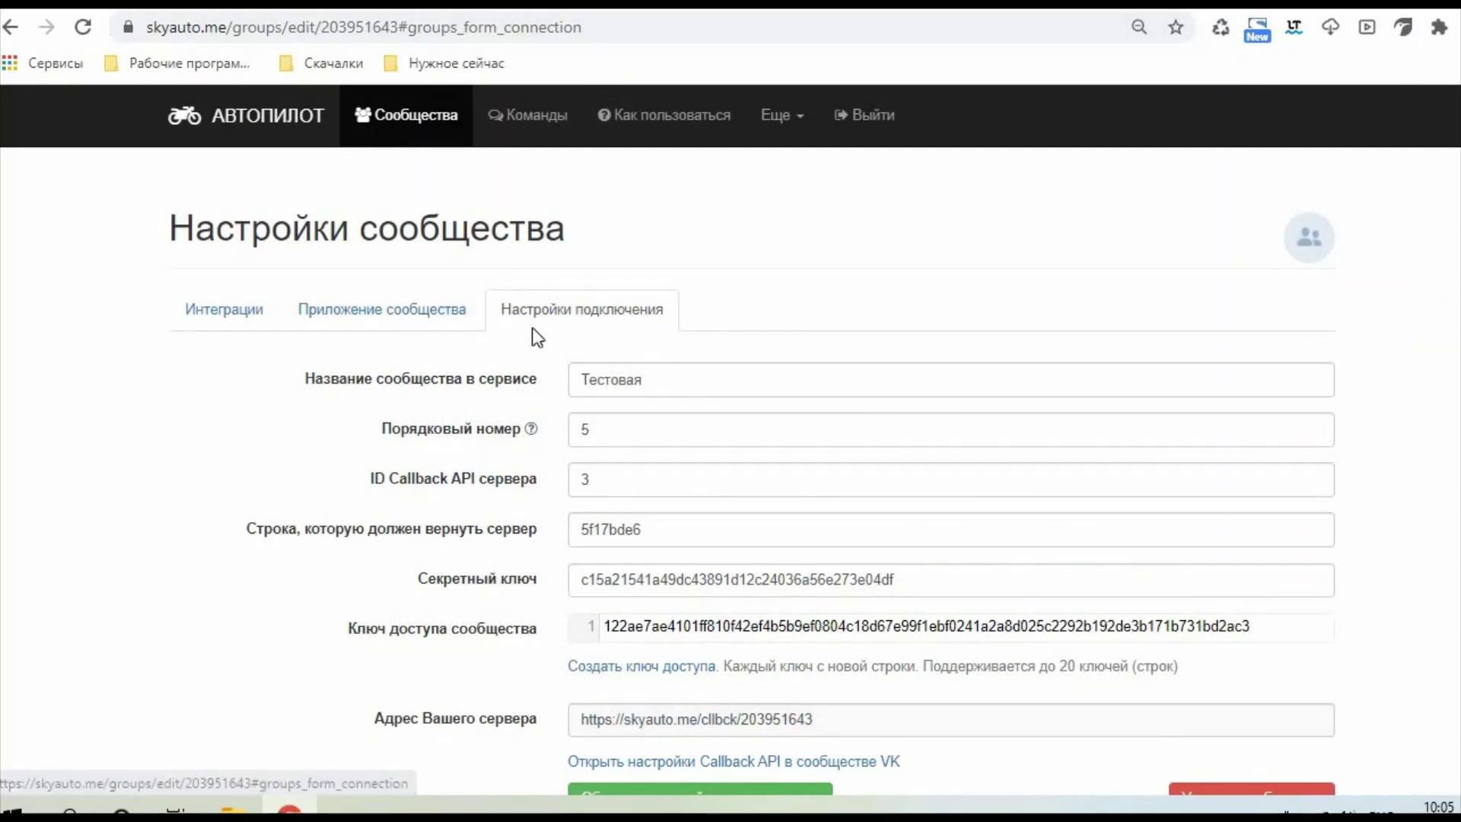
scroll(699, 319, "down", 3)
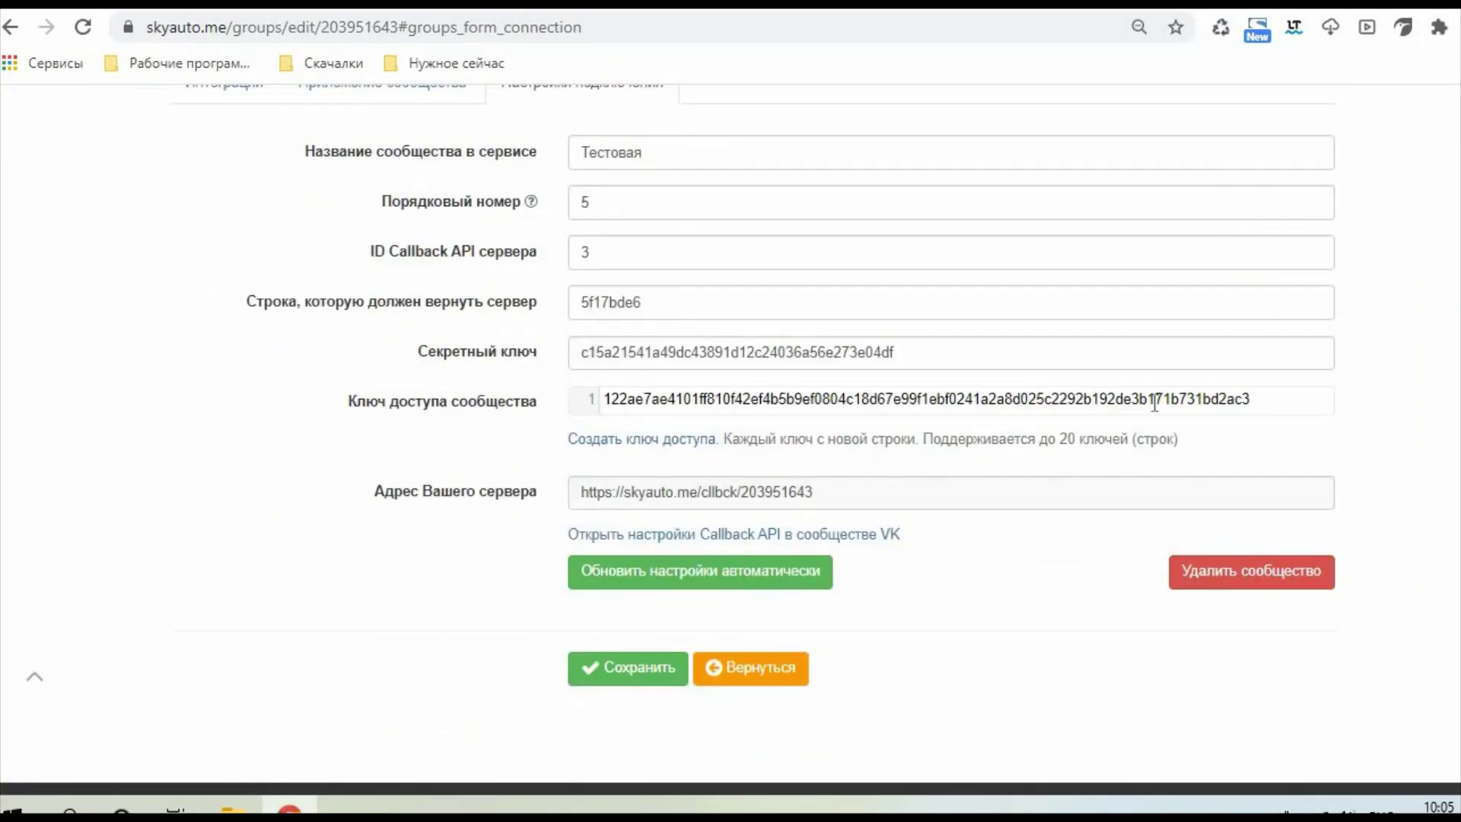
double_click(1270, 401)
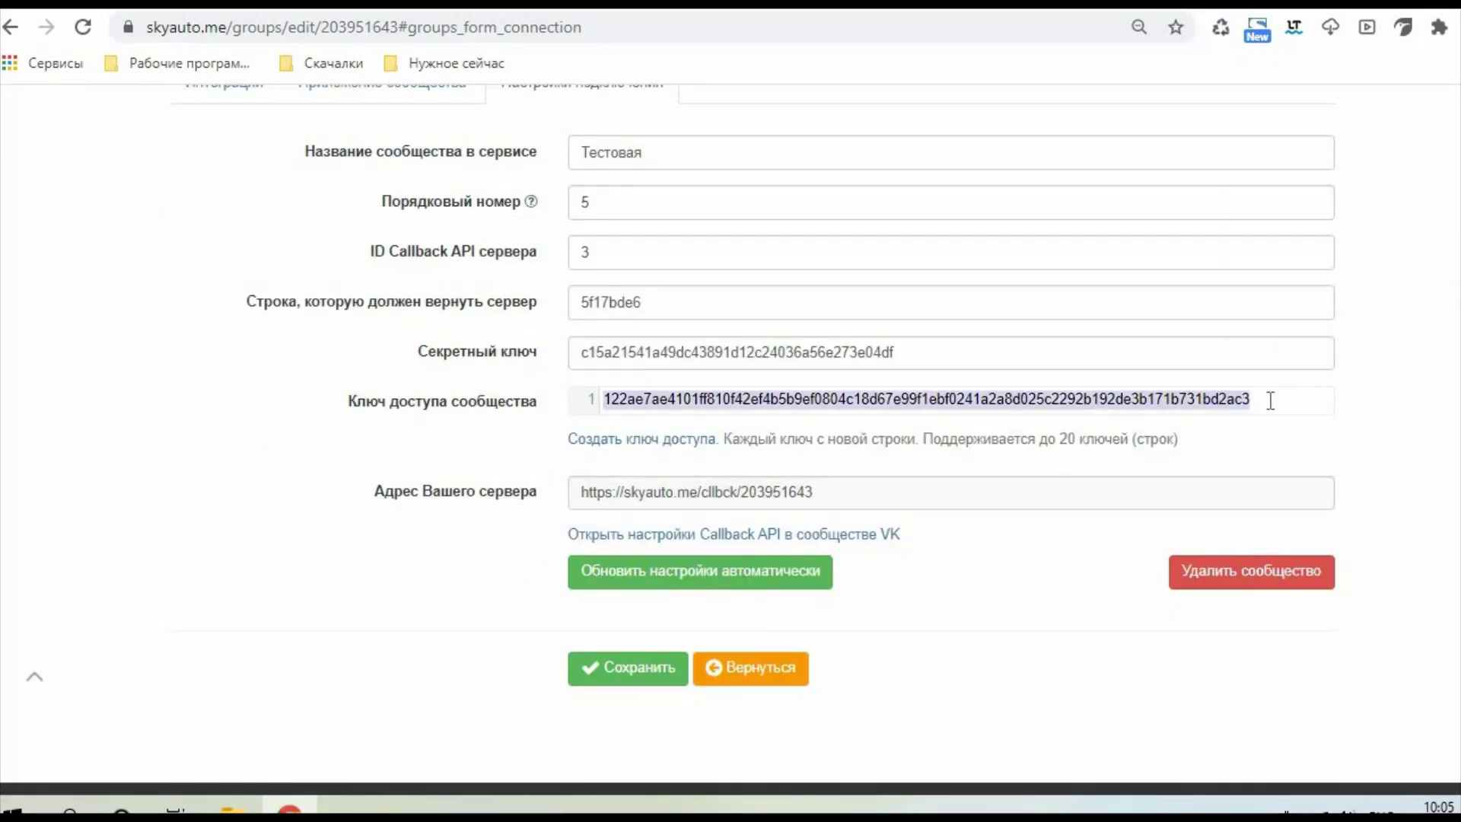
key("ctrl+v")
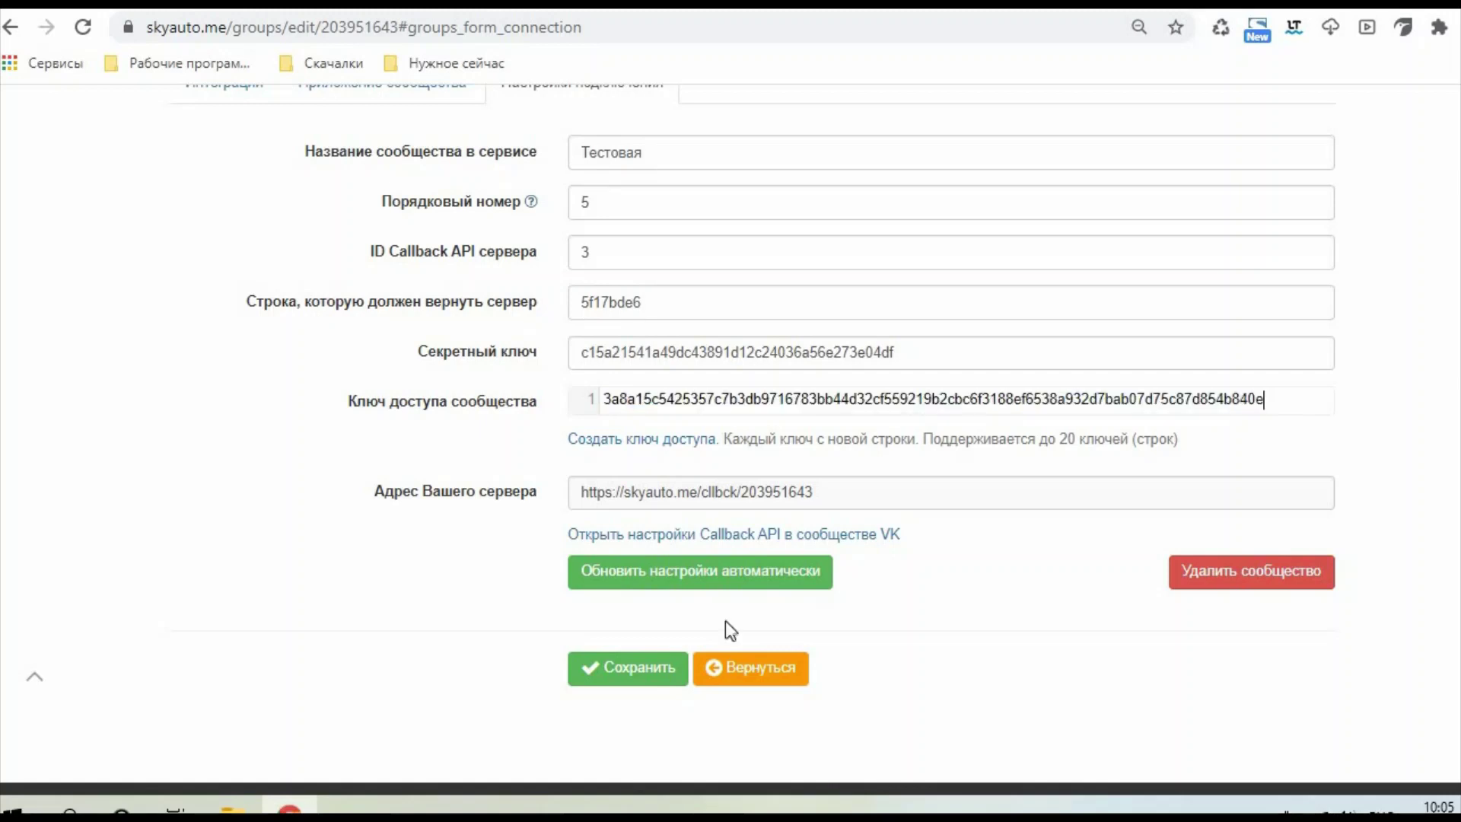
left_click(605, 671)
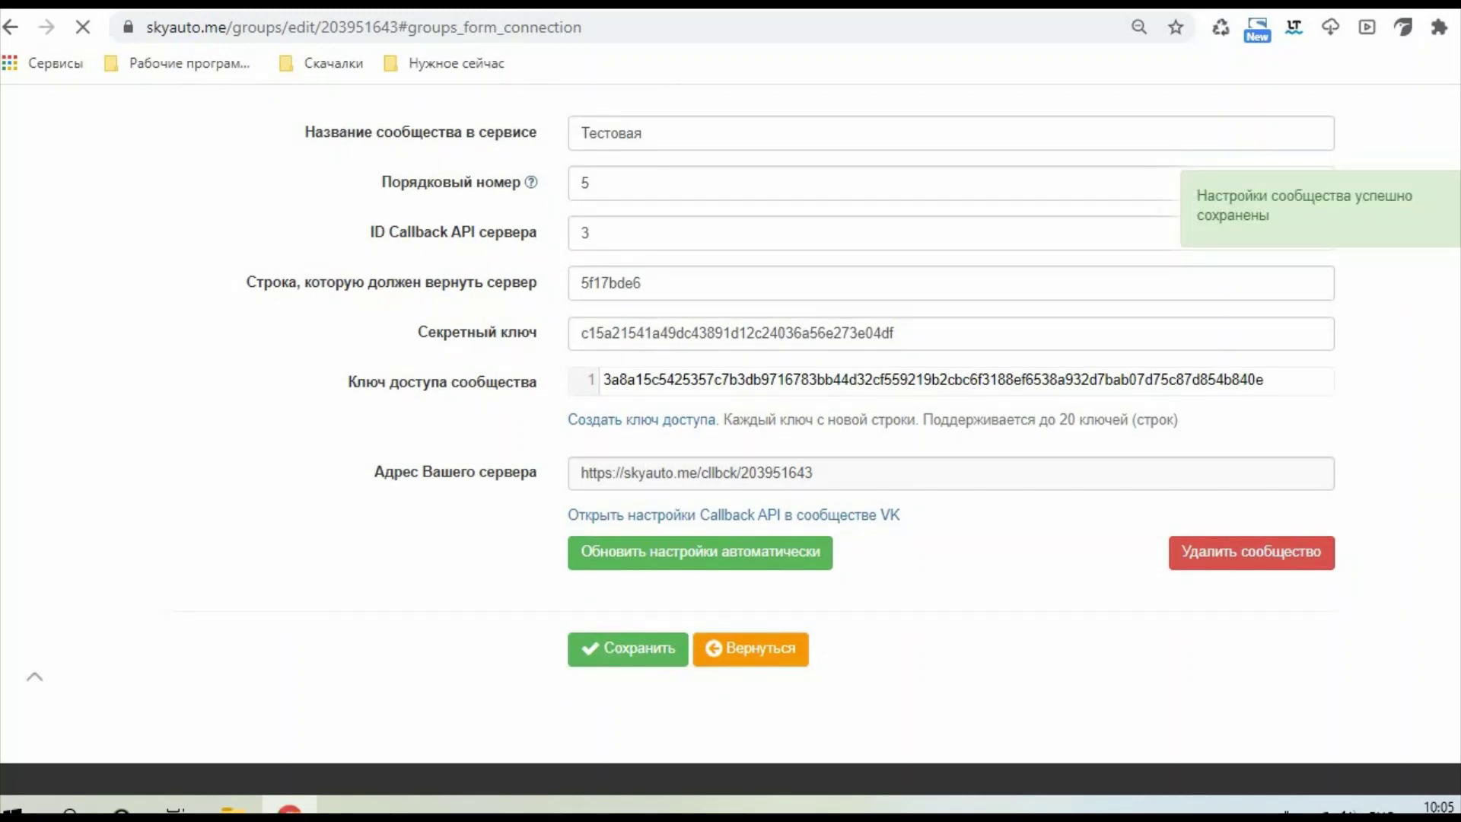
key("ctrl+Tab")
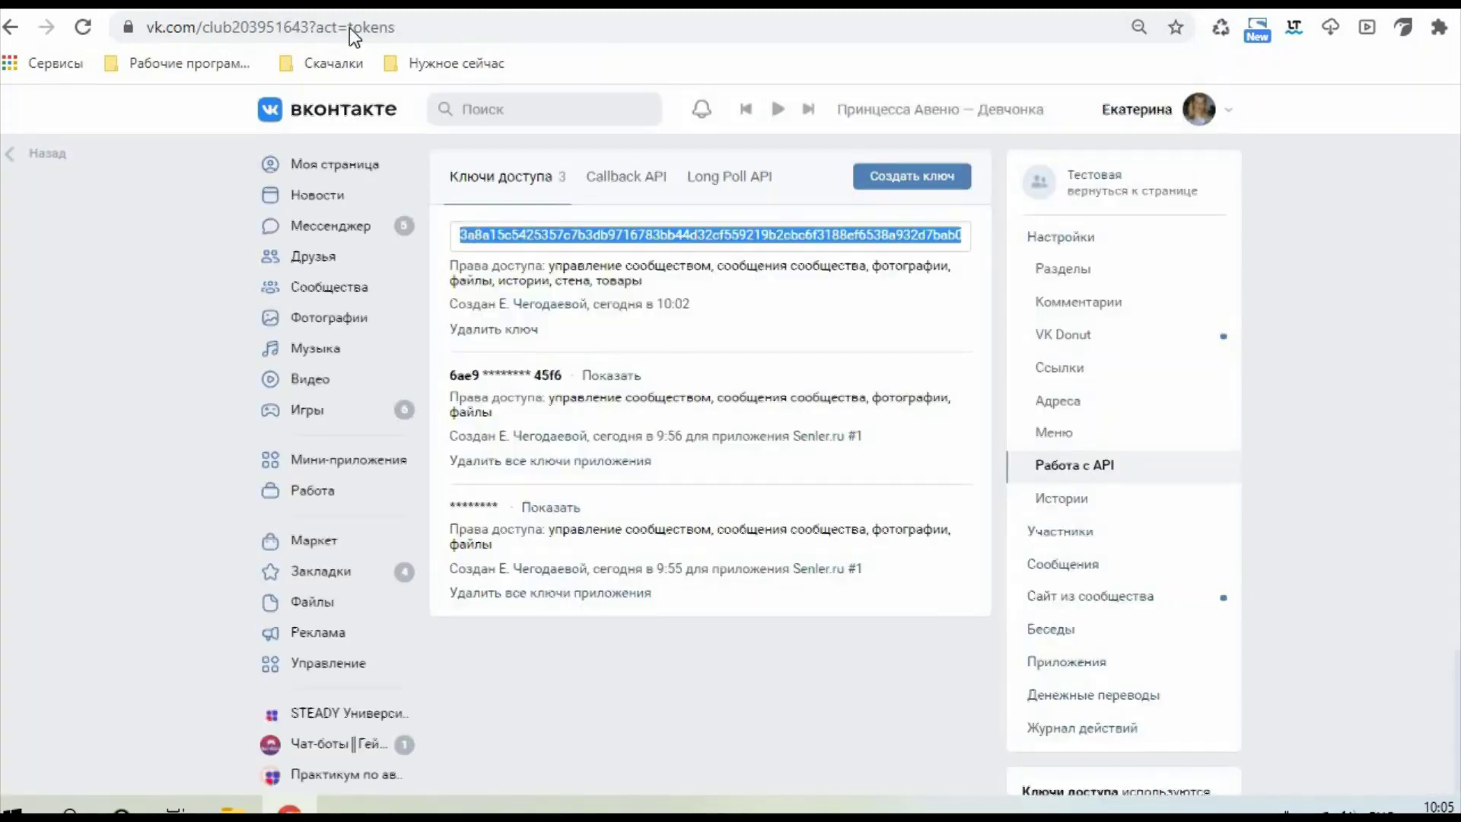
left_click(606, 176)
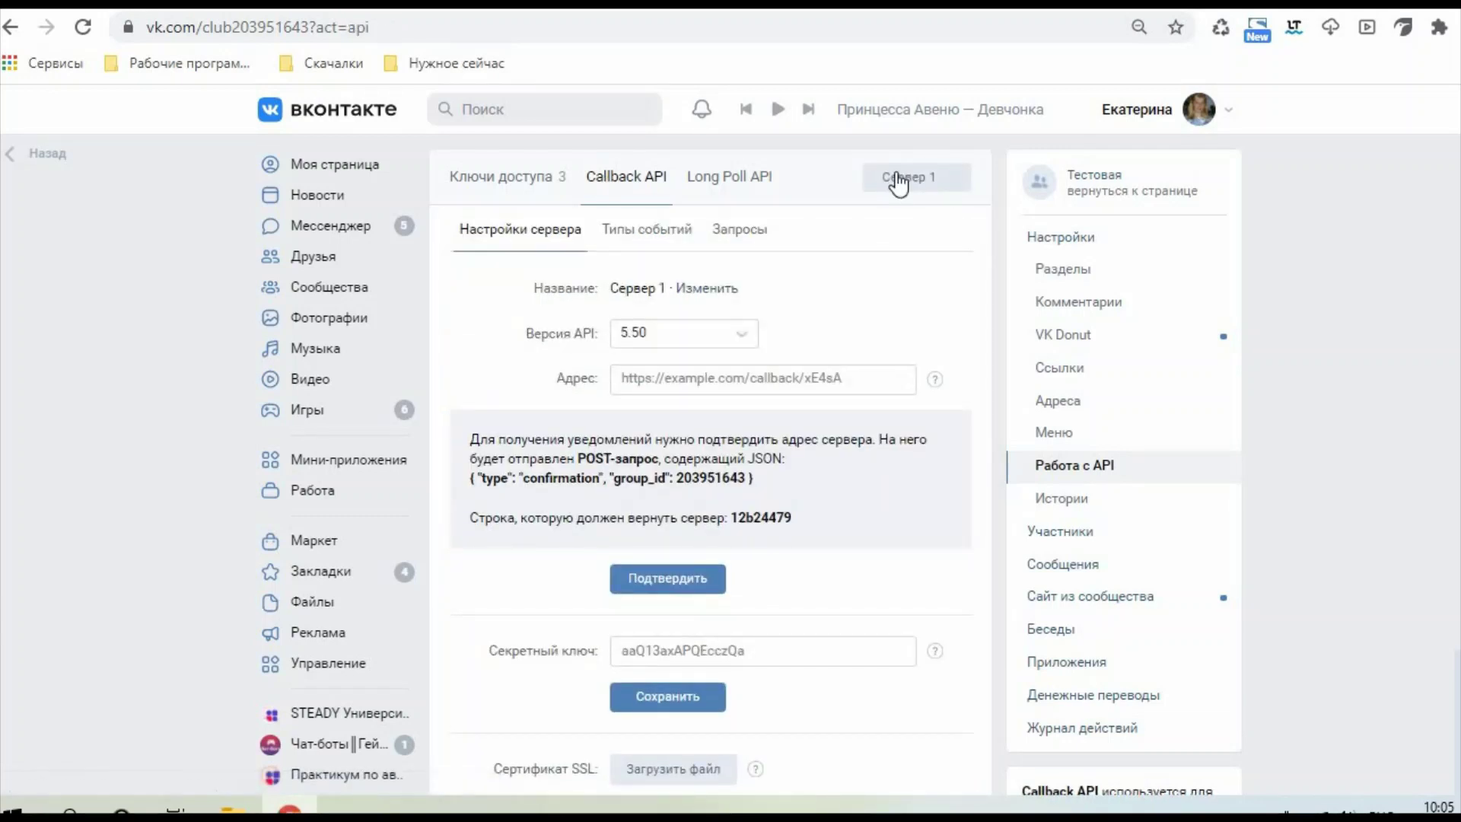
left_click(910, 183)
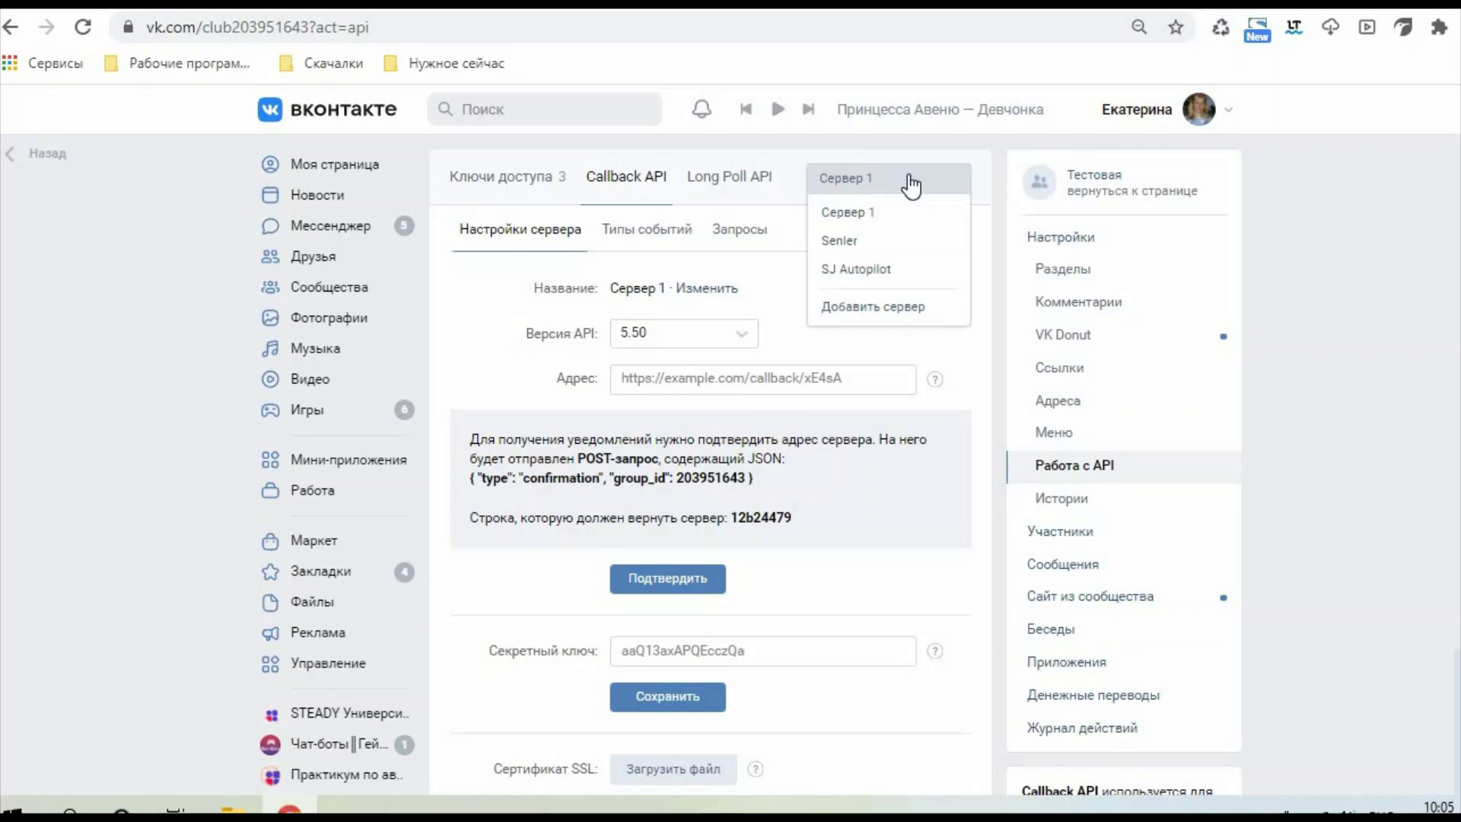
left_click(864, 267)
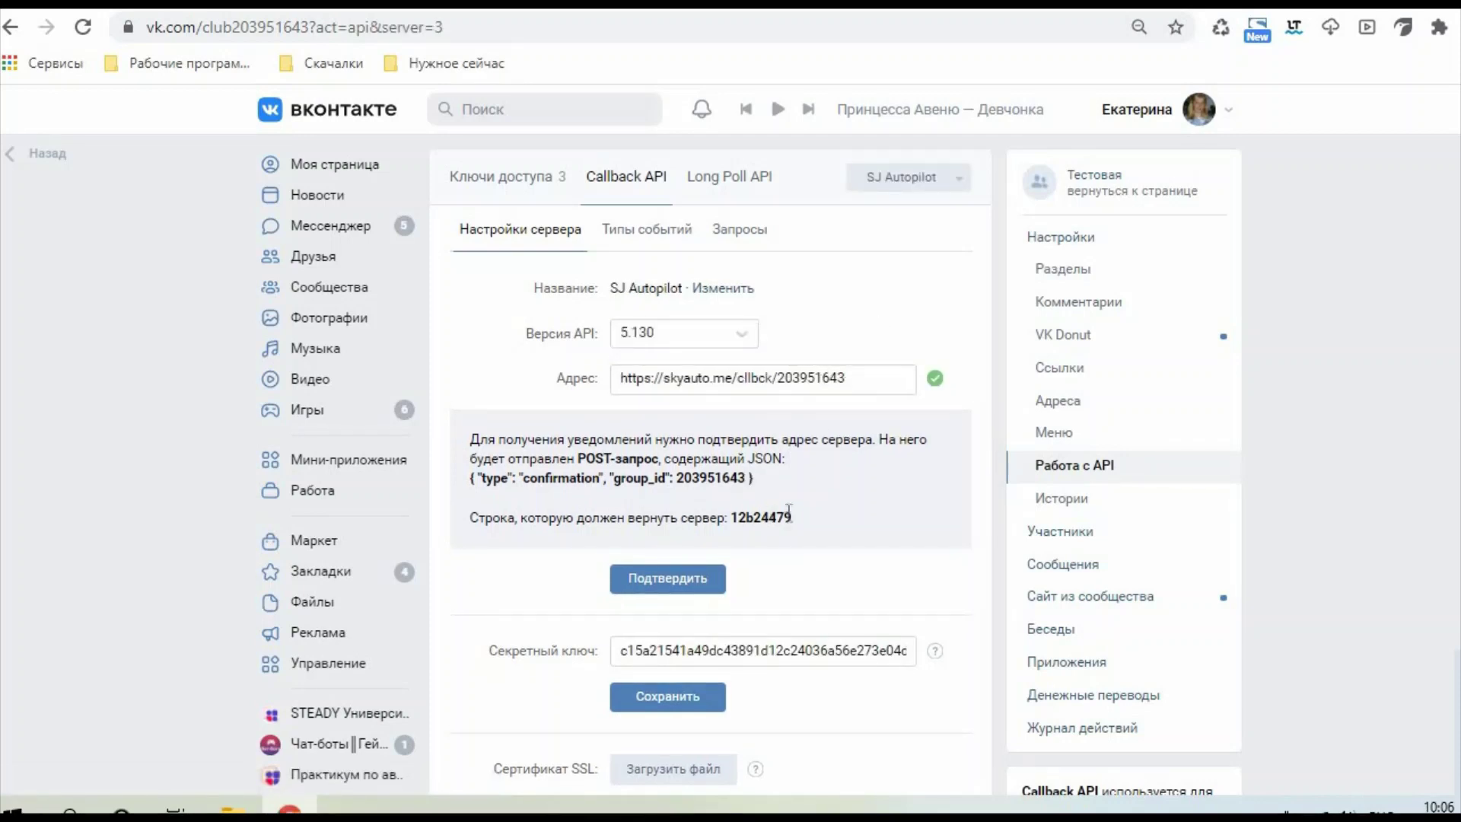
left_click_drag(796, 518, 736, 519)
key("ctrl+c")
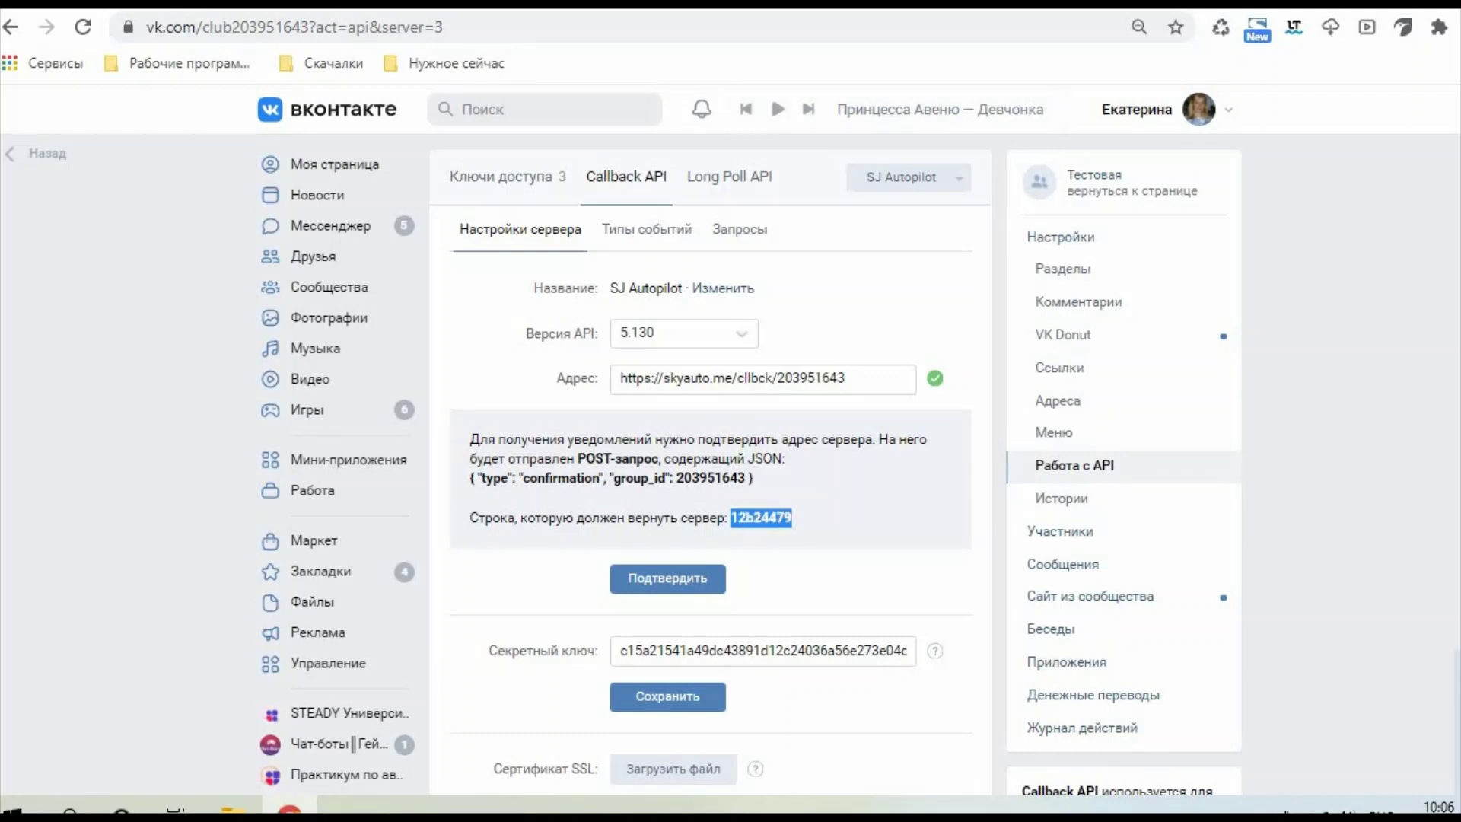
key("ctrl+Tab")
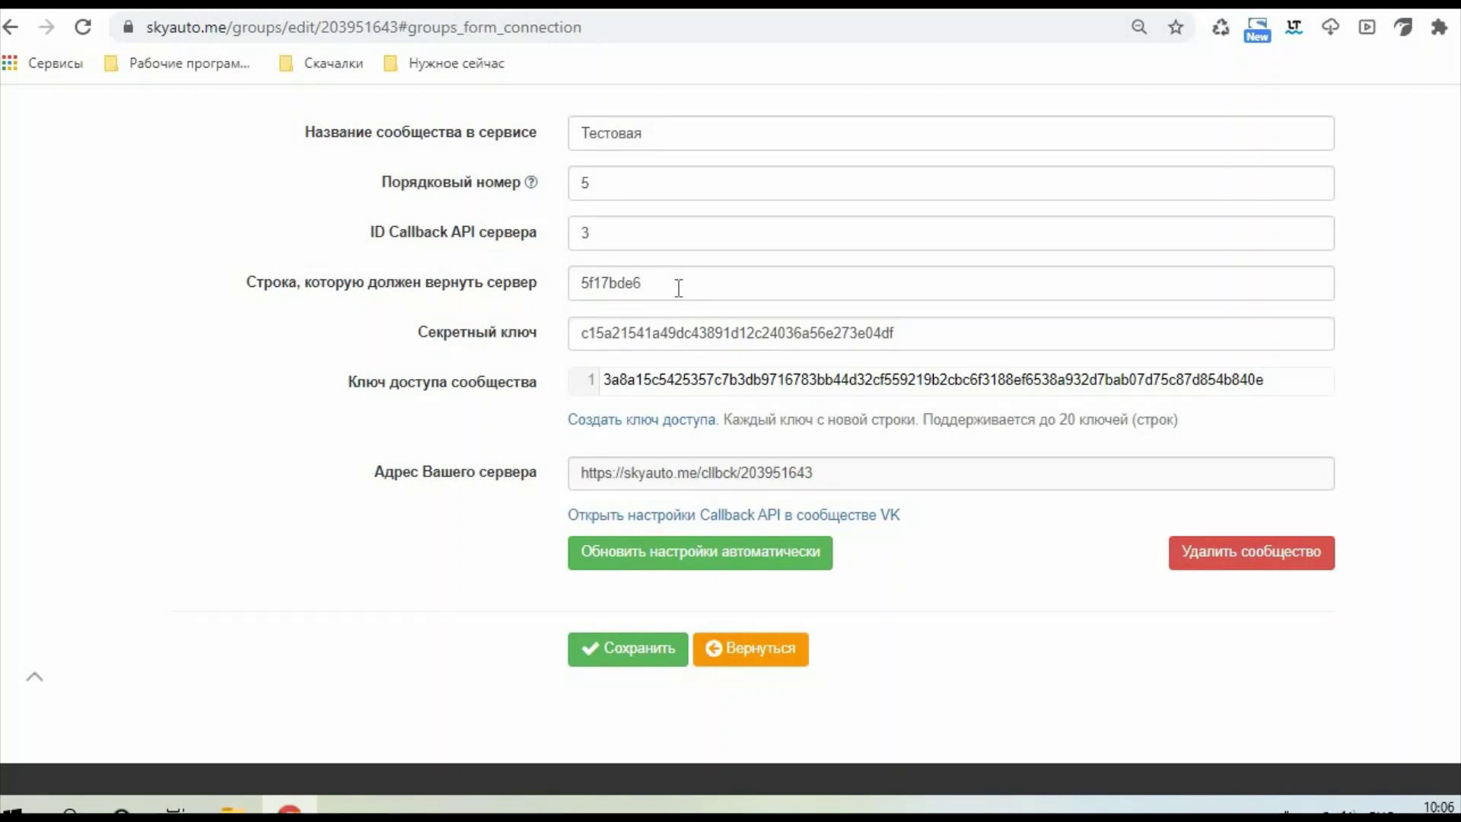
left_click_drag(678, 287, 554, 285)
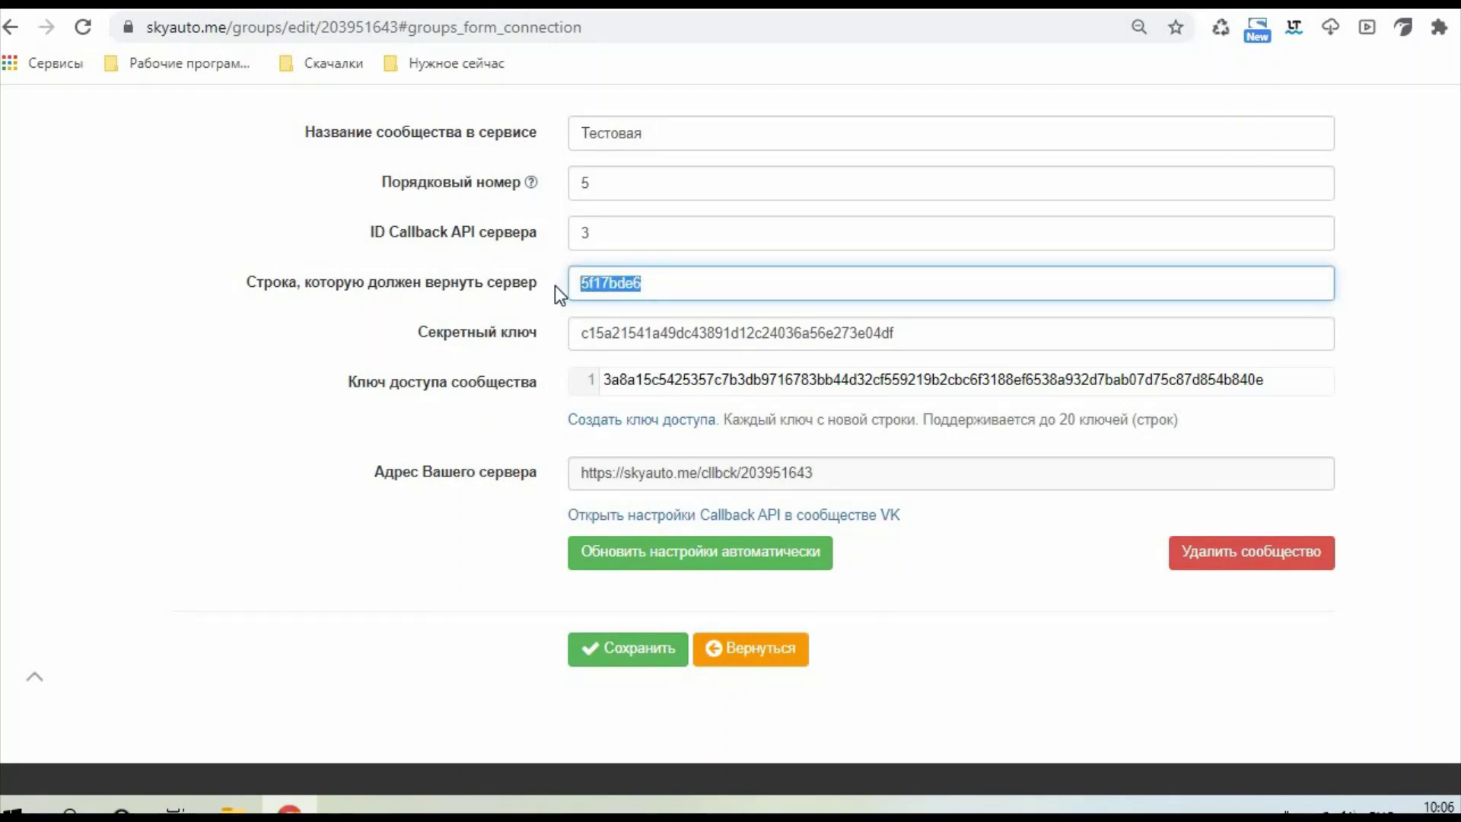
key("ctrl+v")
left_click(659, 650)
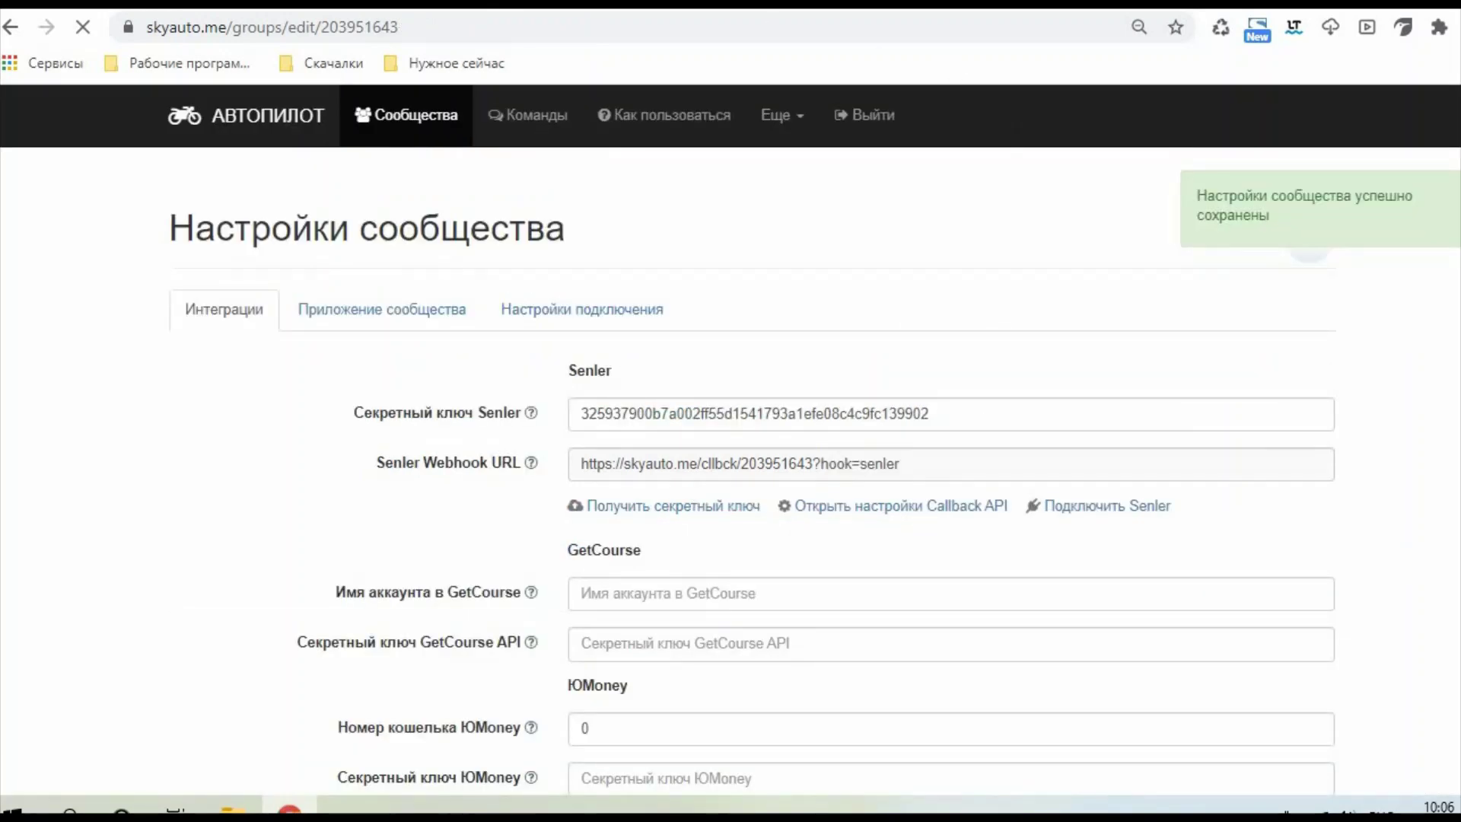
key("ctrl+Tab")
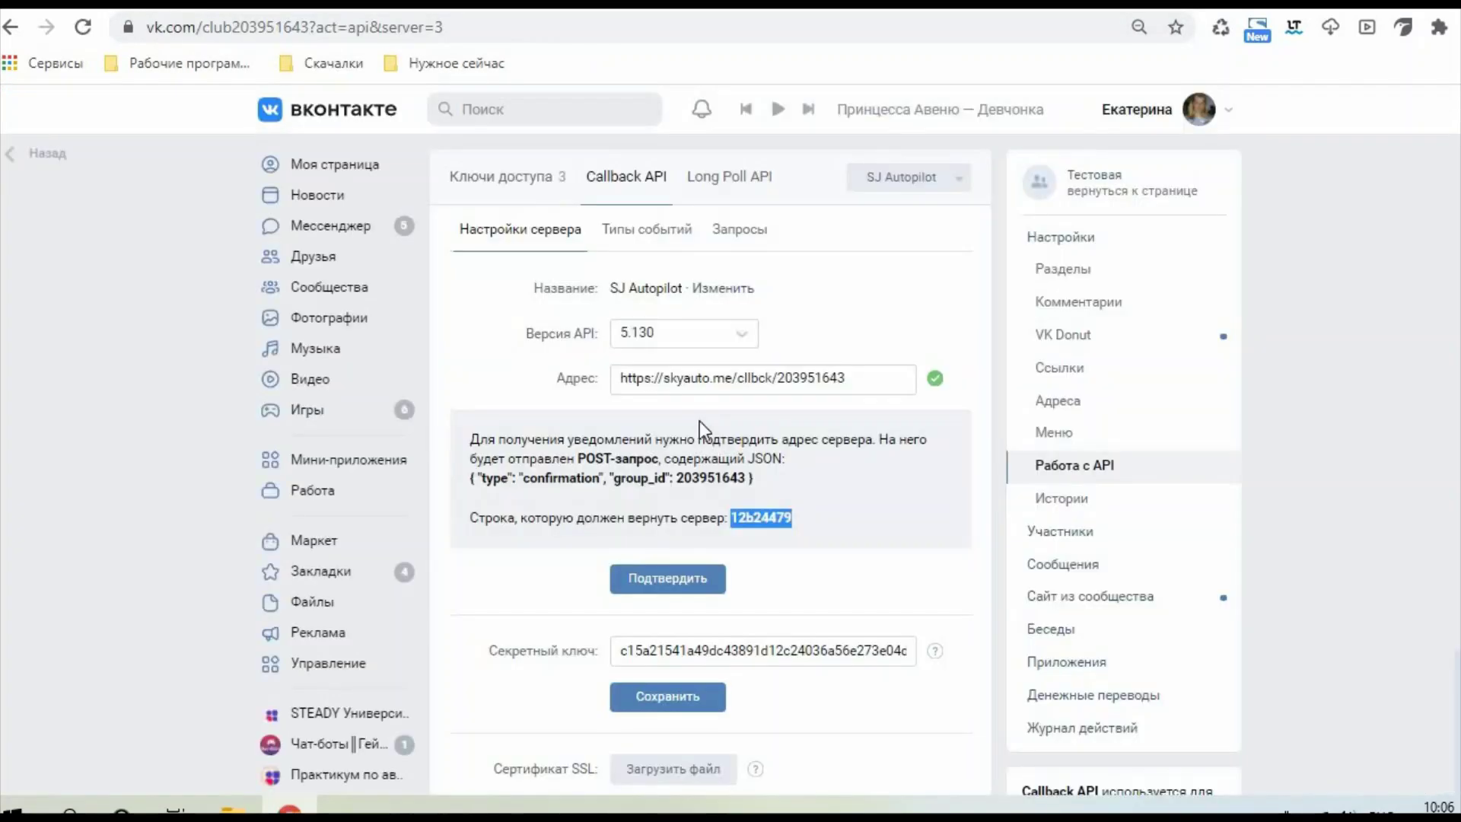
Confirm the SJ Autopilot server address and save its secret key in VK.
left_click(668, 580)
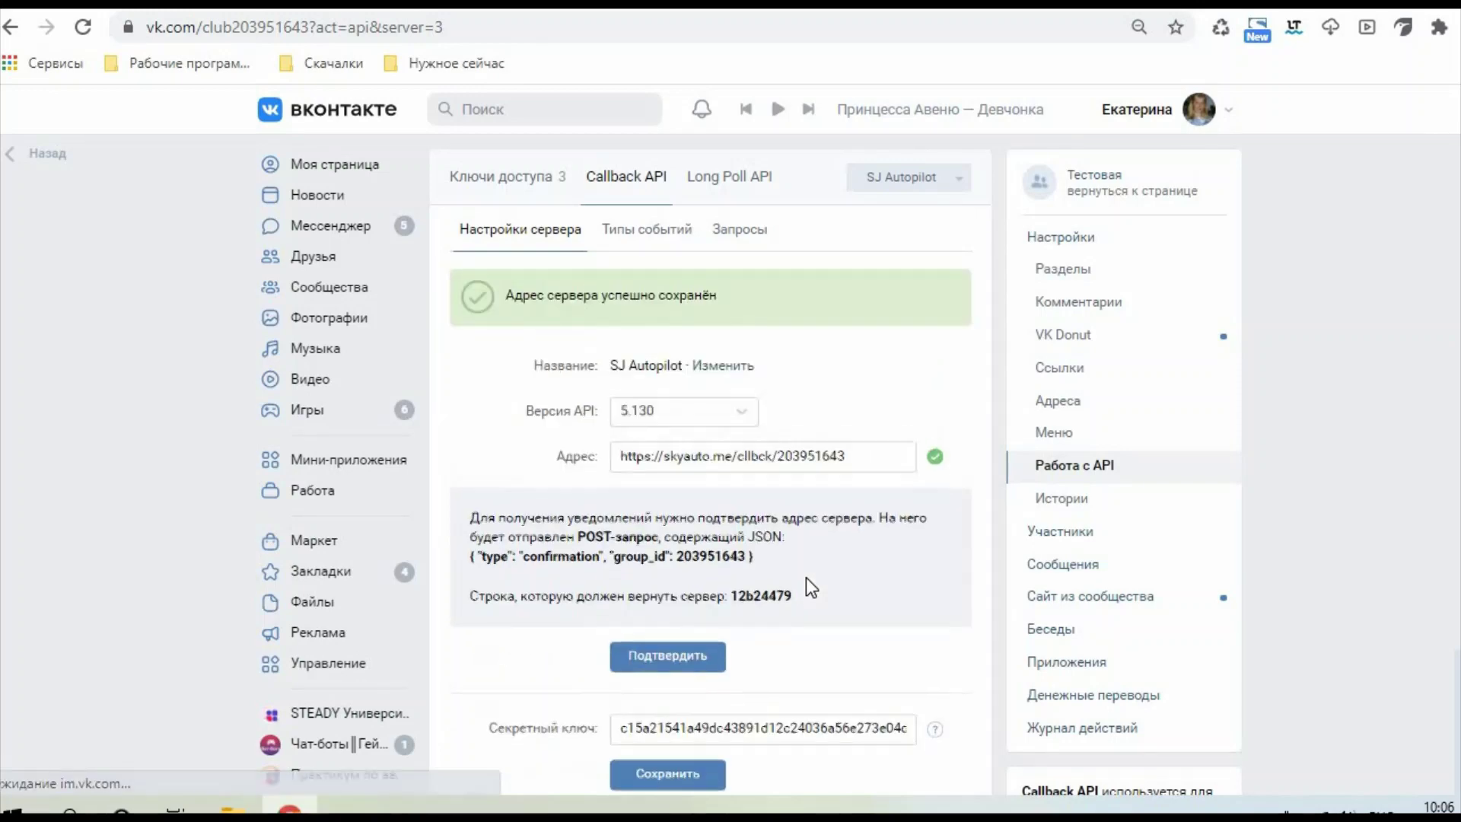
scroll(800, 608, "down", 3)
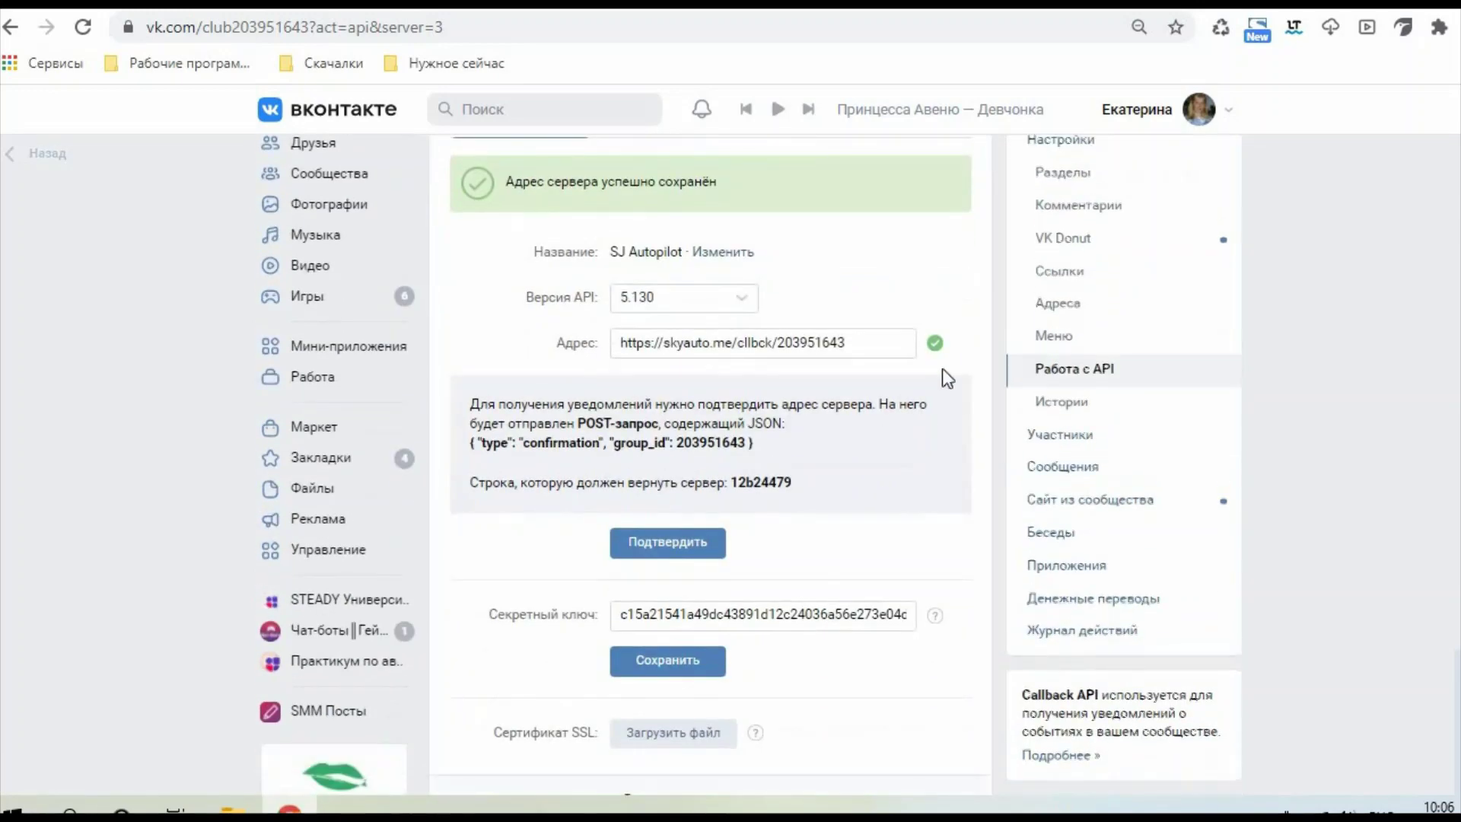
left_click(669, 659)
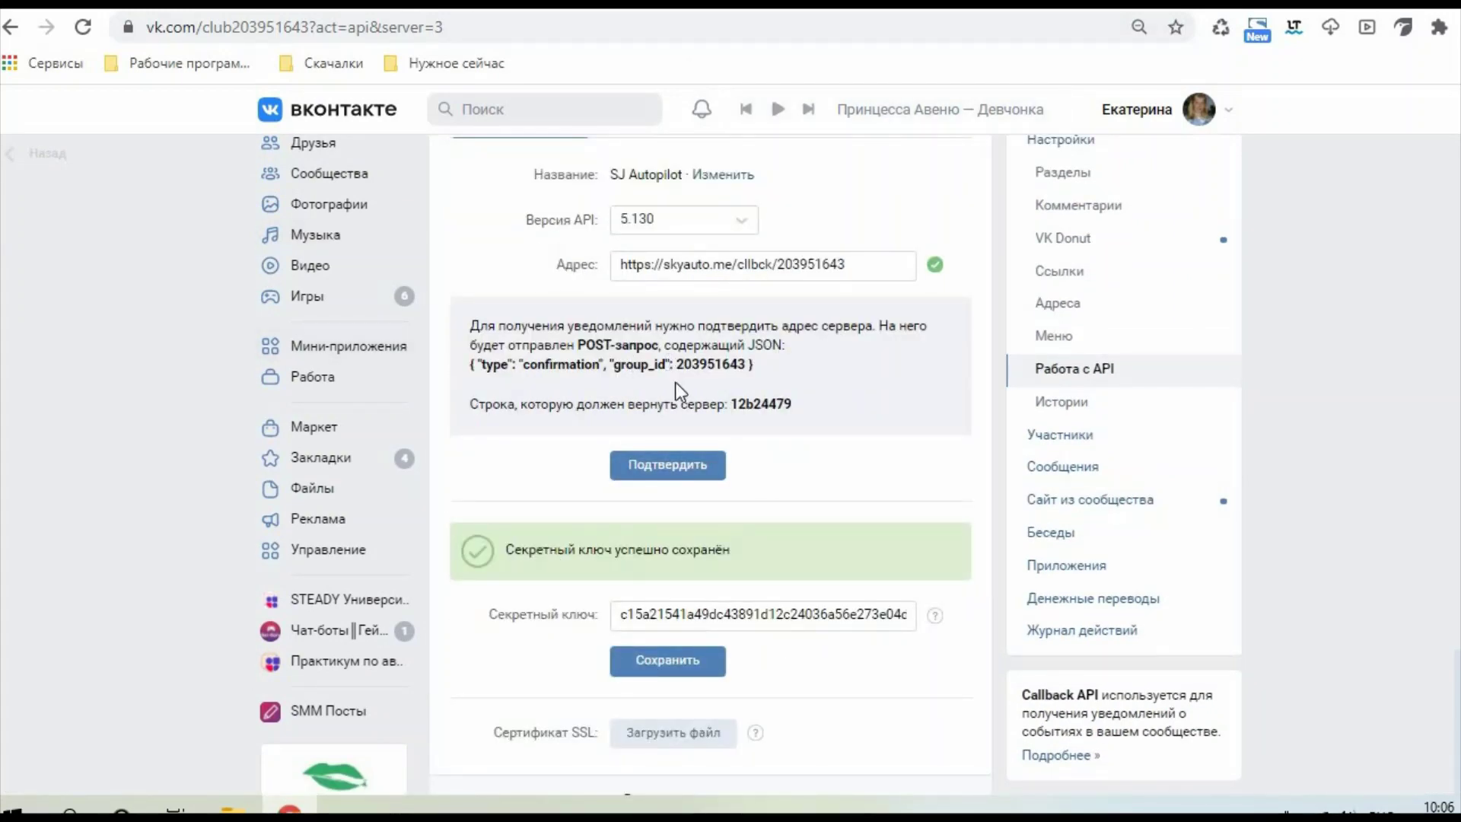
scroll(674, 382, "up", 2)
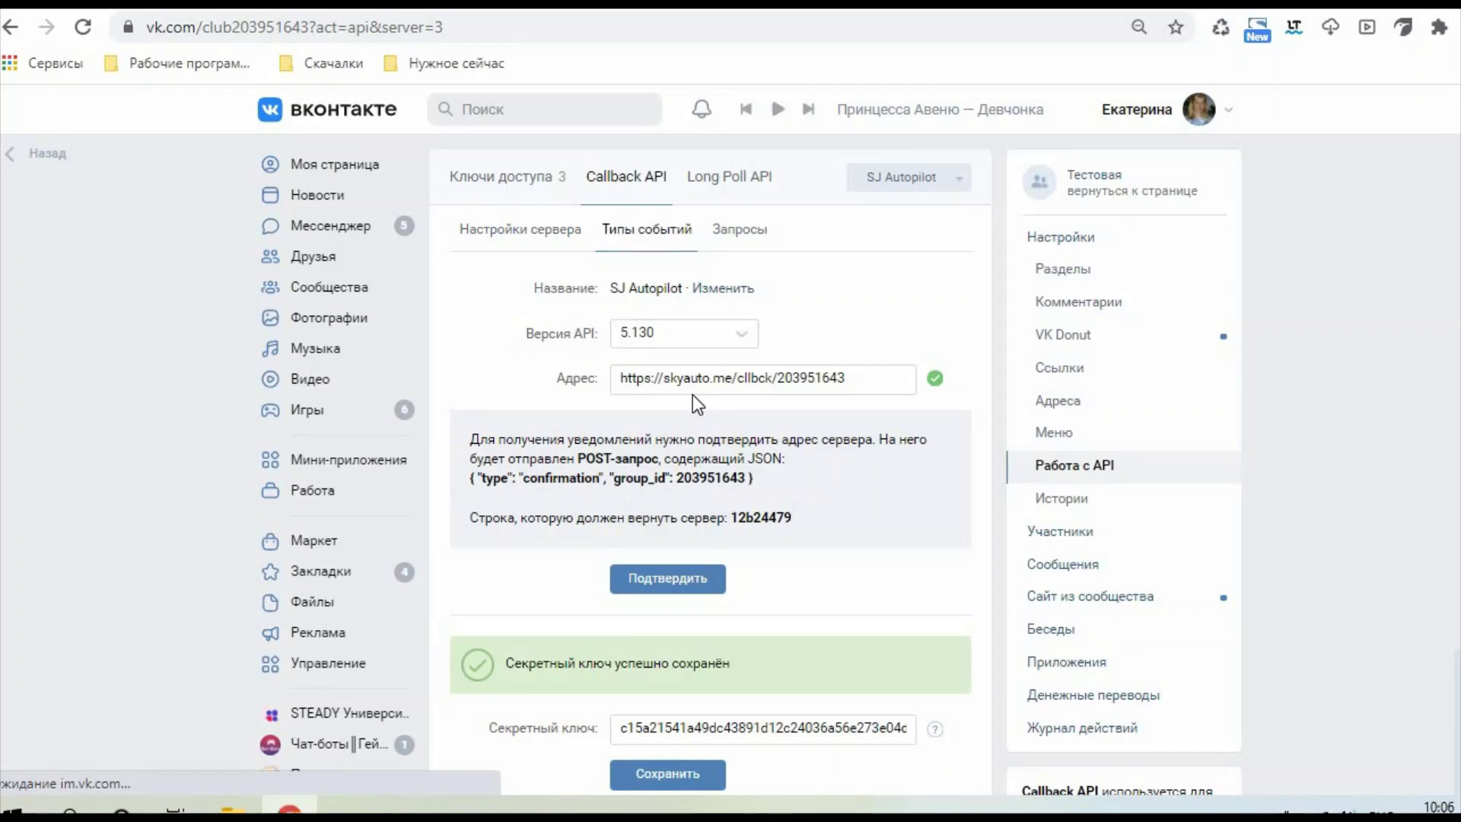
Enable the outgoing message, message action, typing status and remaining photo event types.
left_click(659, 231)
left_click(630, 323)
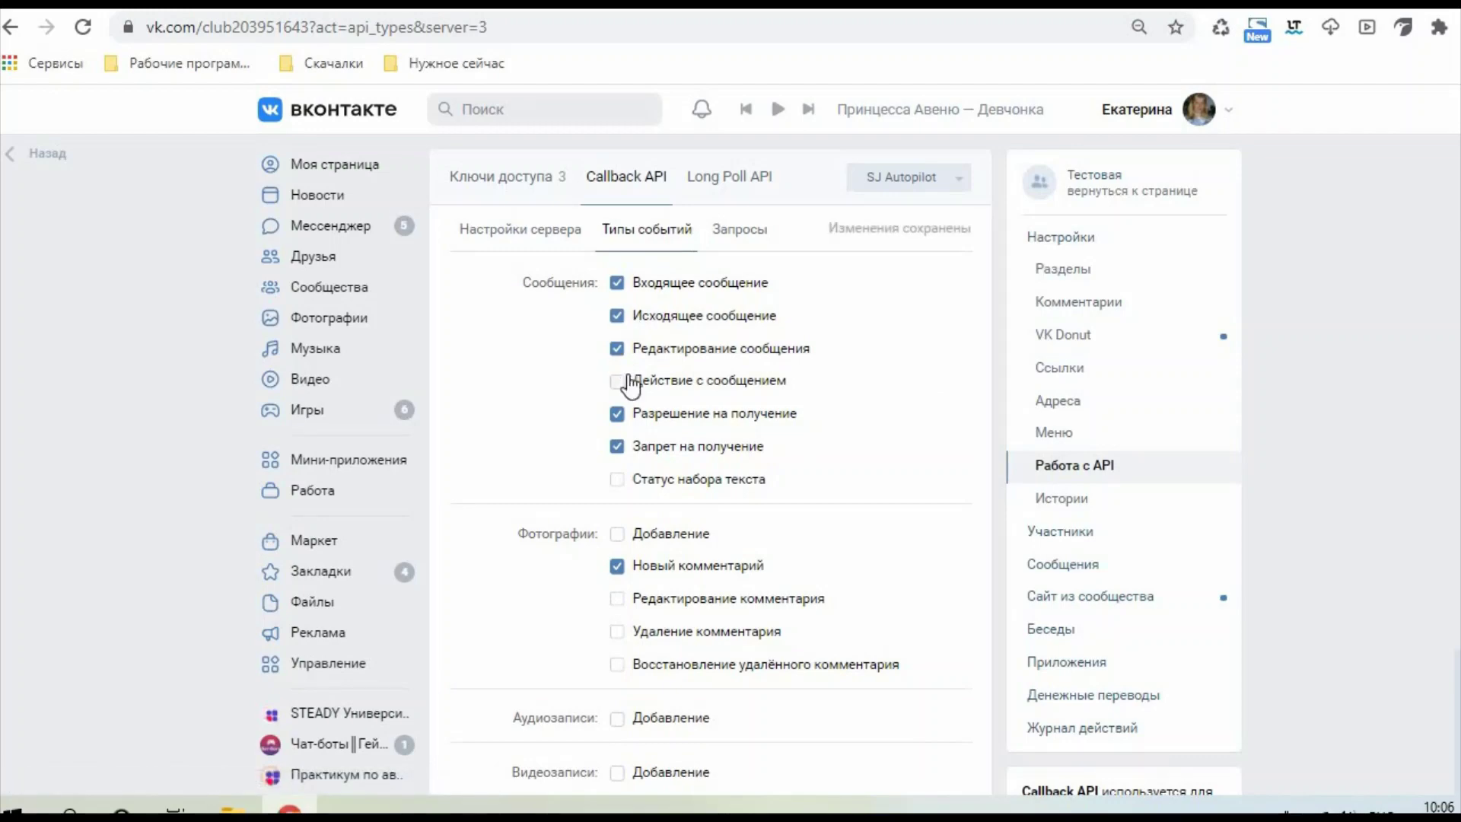
left_click(618, 382)
left_click(643, 483)
scroll(654, 464, "down", 1)
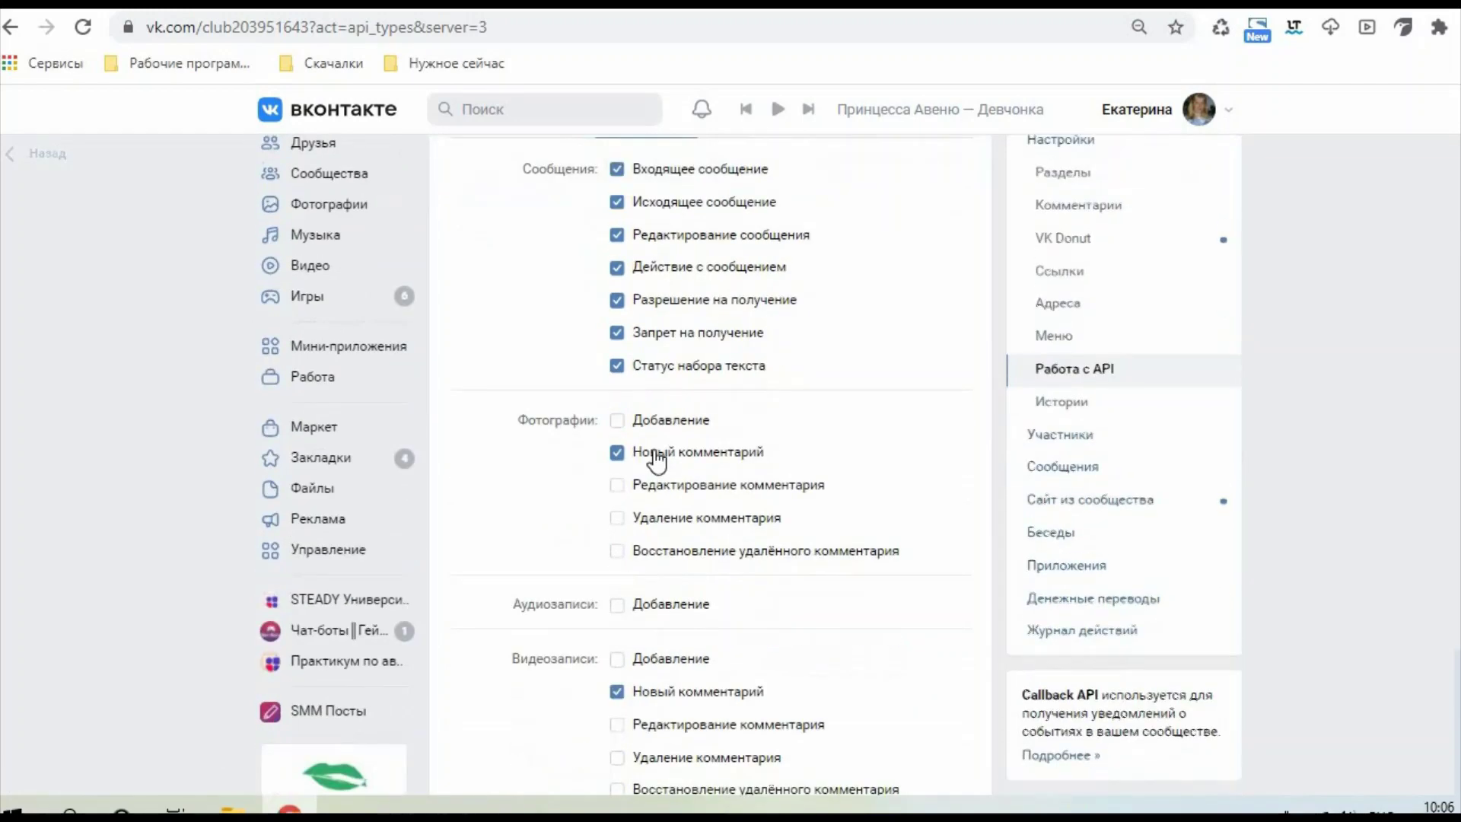
left_click(656, 434)
left_click(651, 489)
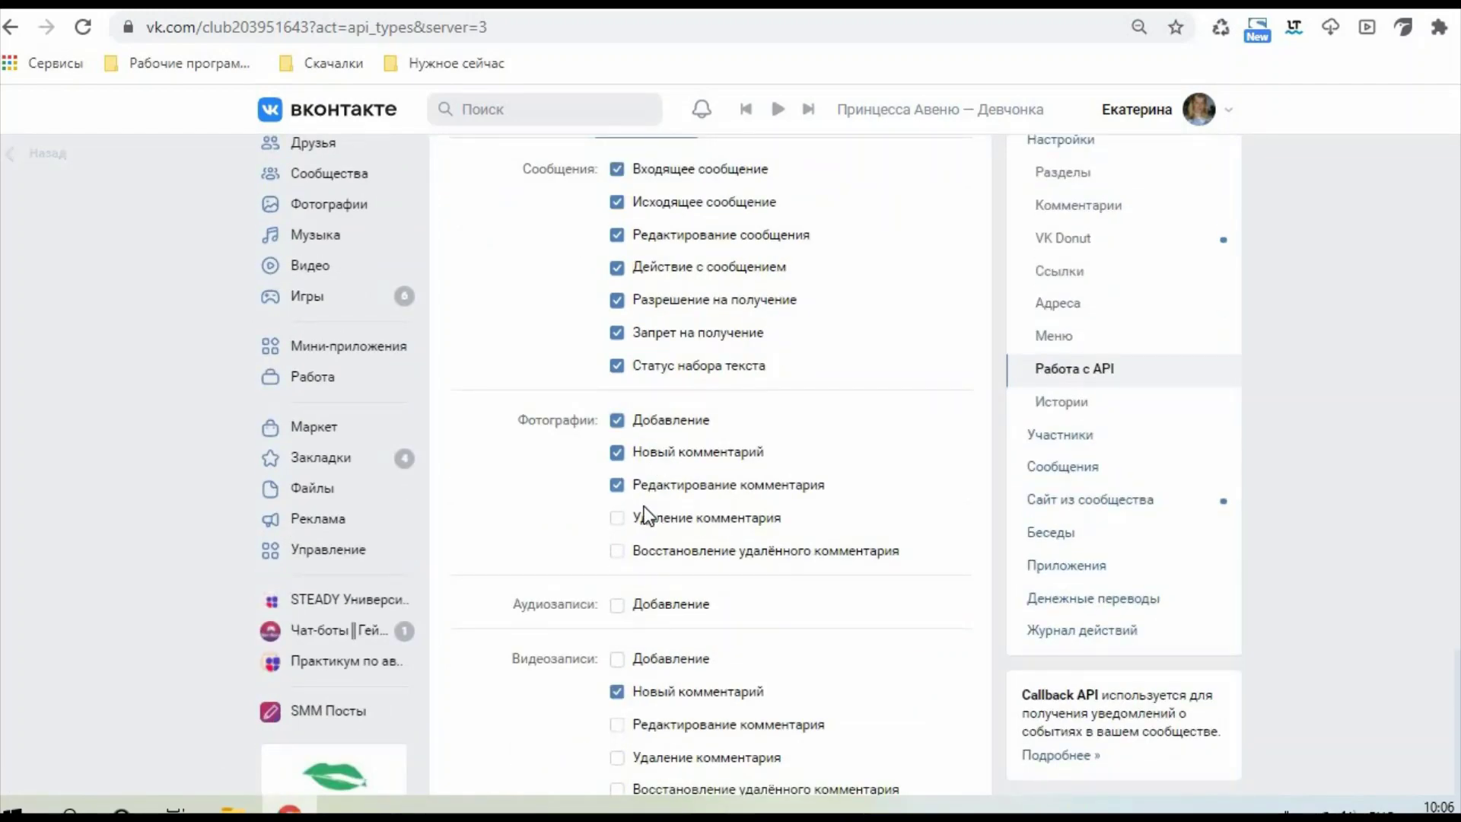
left_click(644, 550)
Enable the remaining audio, video, discussion and product comment event types.
scroll(644, 532, "down", 3)
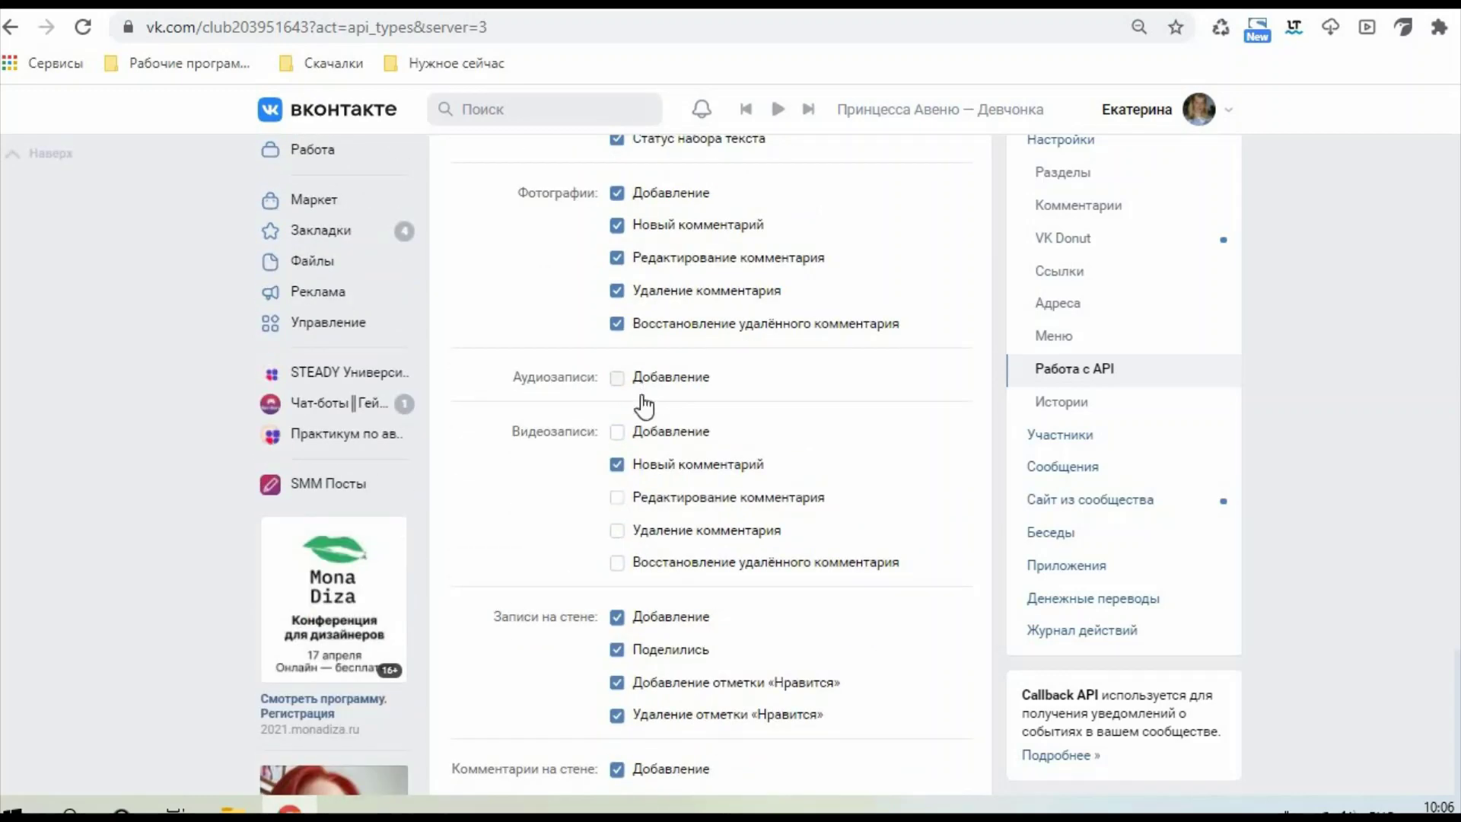
left_click(643, 384)
left_click(639, 432)
left_click(647, 498)
left_click(653, 532)
left_click(642, 563)
scroll(646, 560, "down", 7)
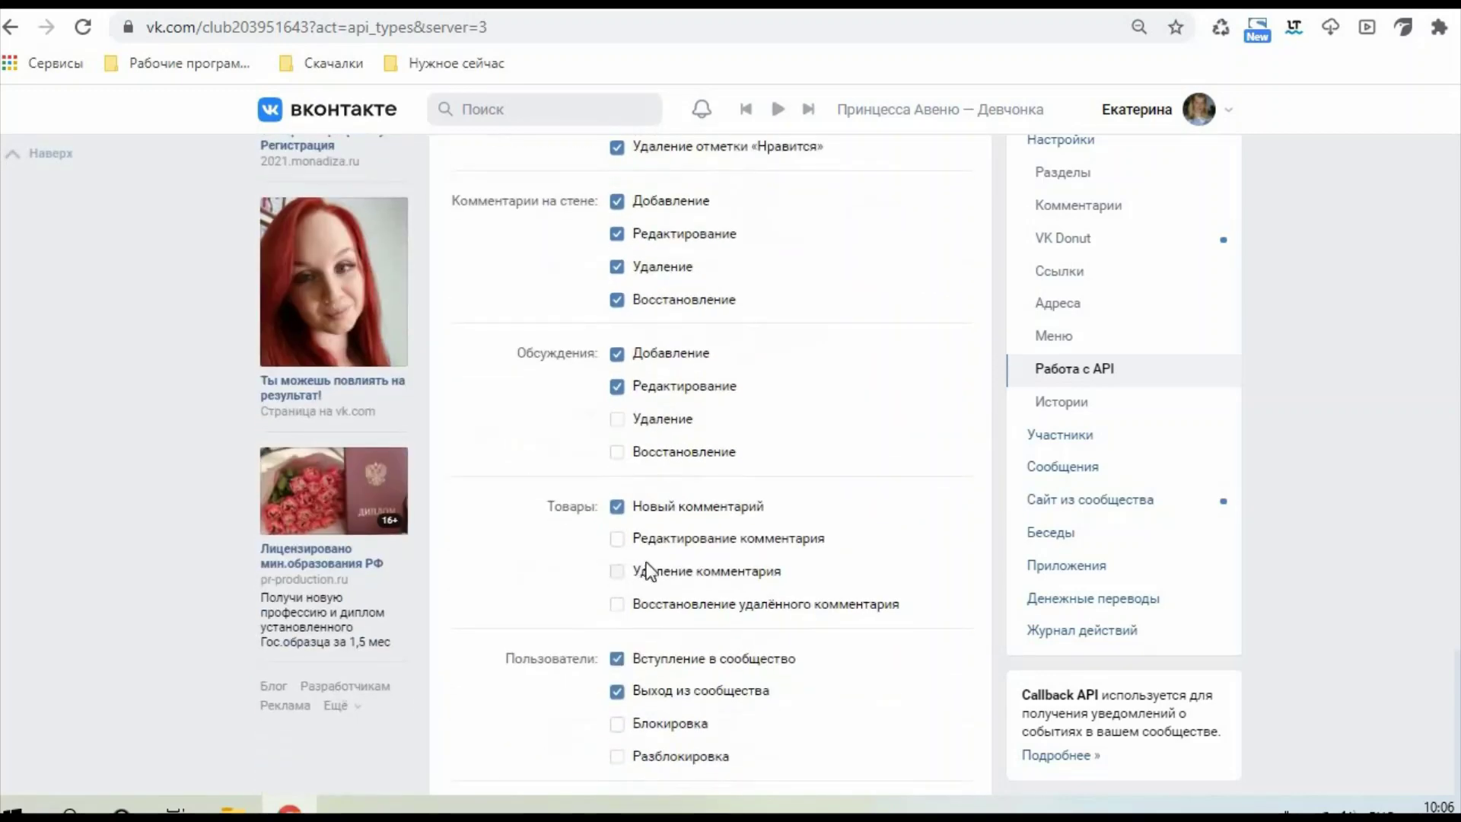
left_click(630, 420)
left_click(634, 455)
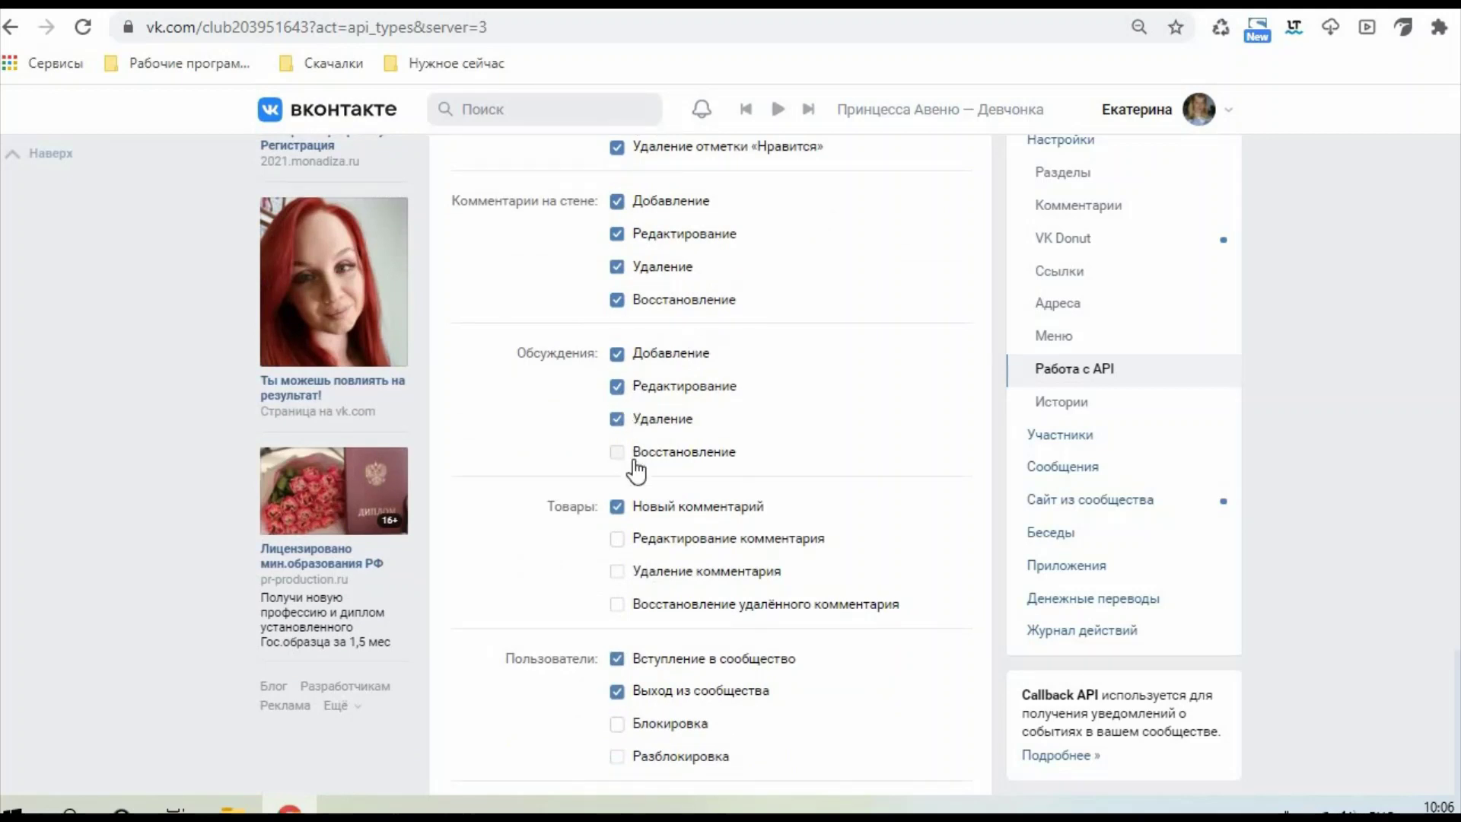
left_click(643, 542)
left_click(645, 572)
left_click(645, 605)
Enable user blocking, money withdrawal, main photo change and VK Mini Apps events, then return to server settings.
scroll(648, 519, "down", 4)
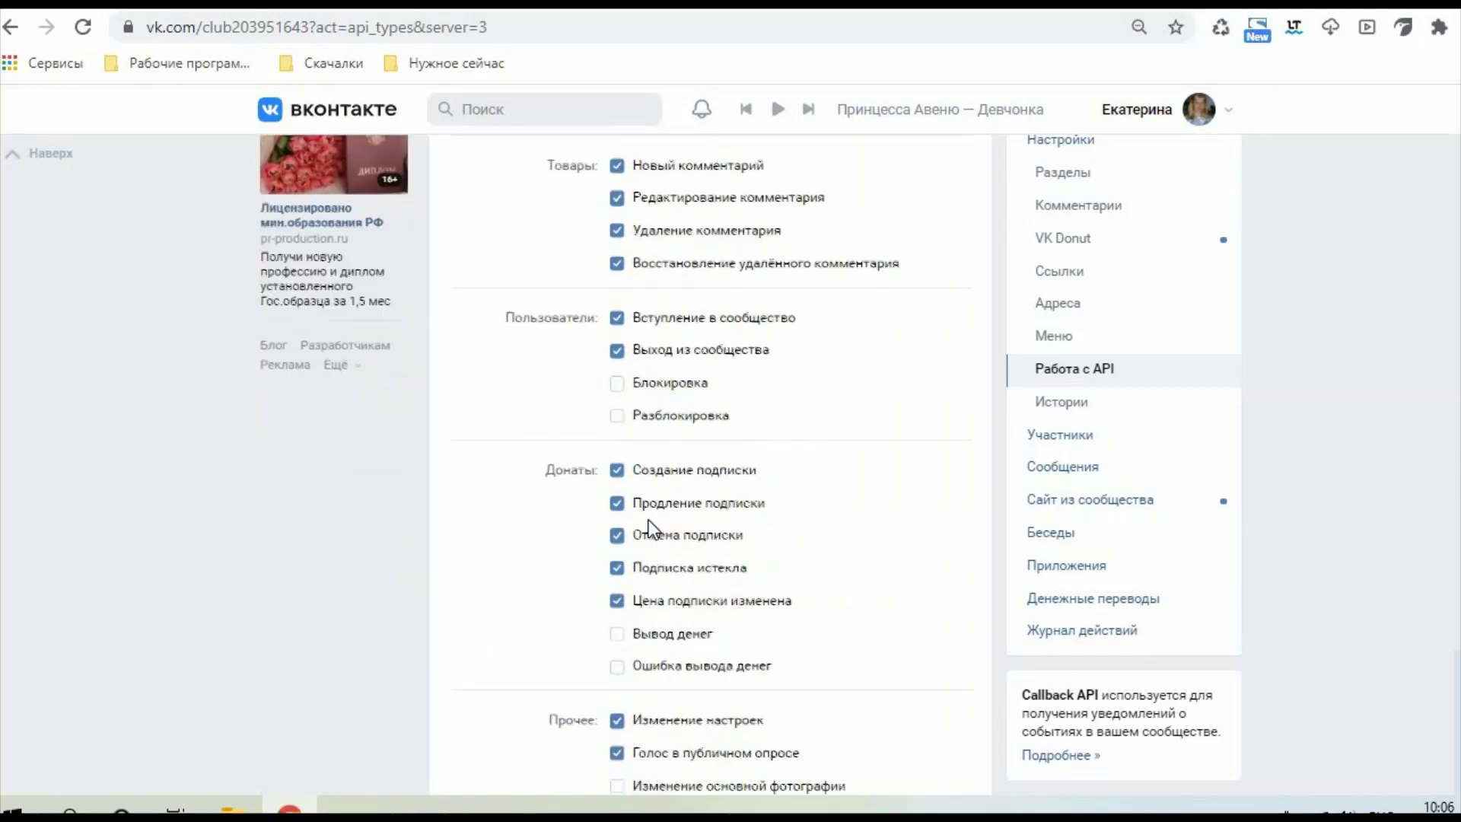
left_click(652, 384)
left_click(653, 414)
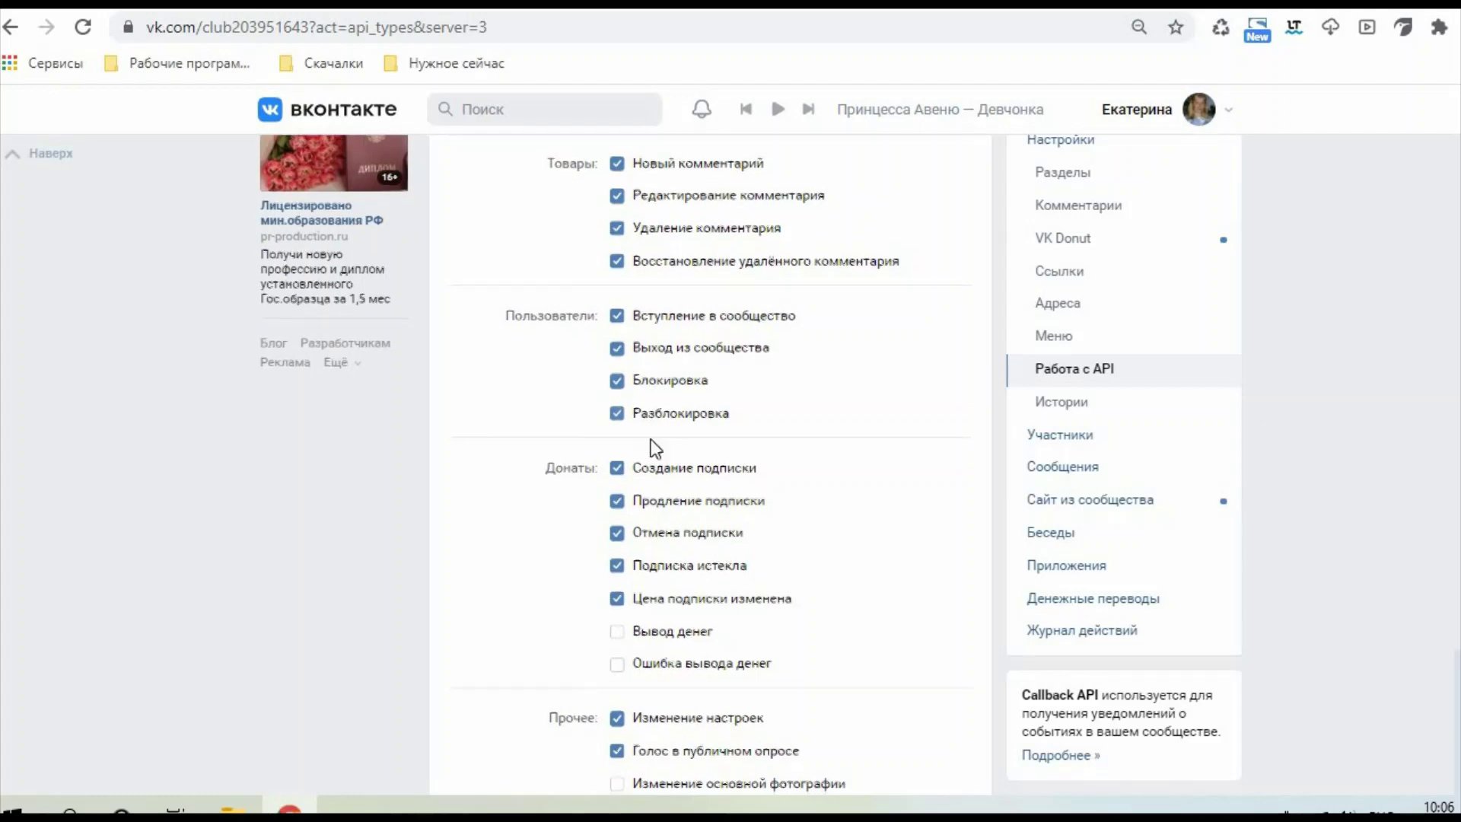
scroll(656, 447, "down", 2)
left_click(669, 502)
left_click(671, 534)
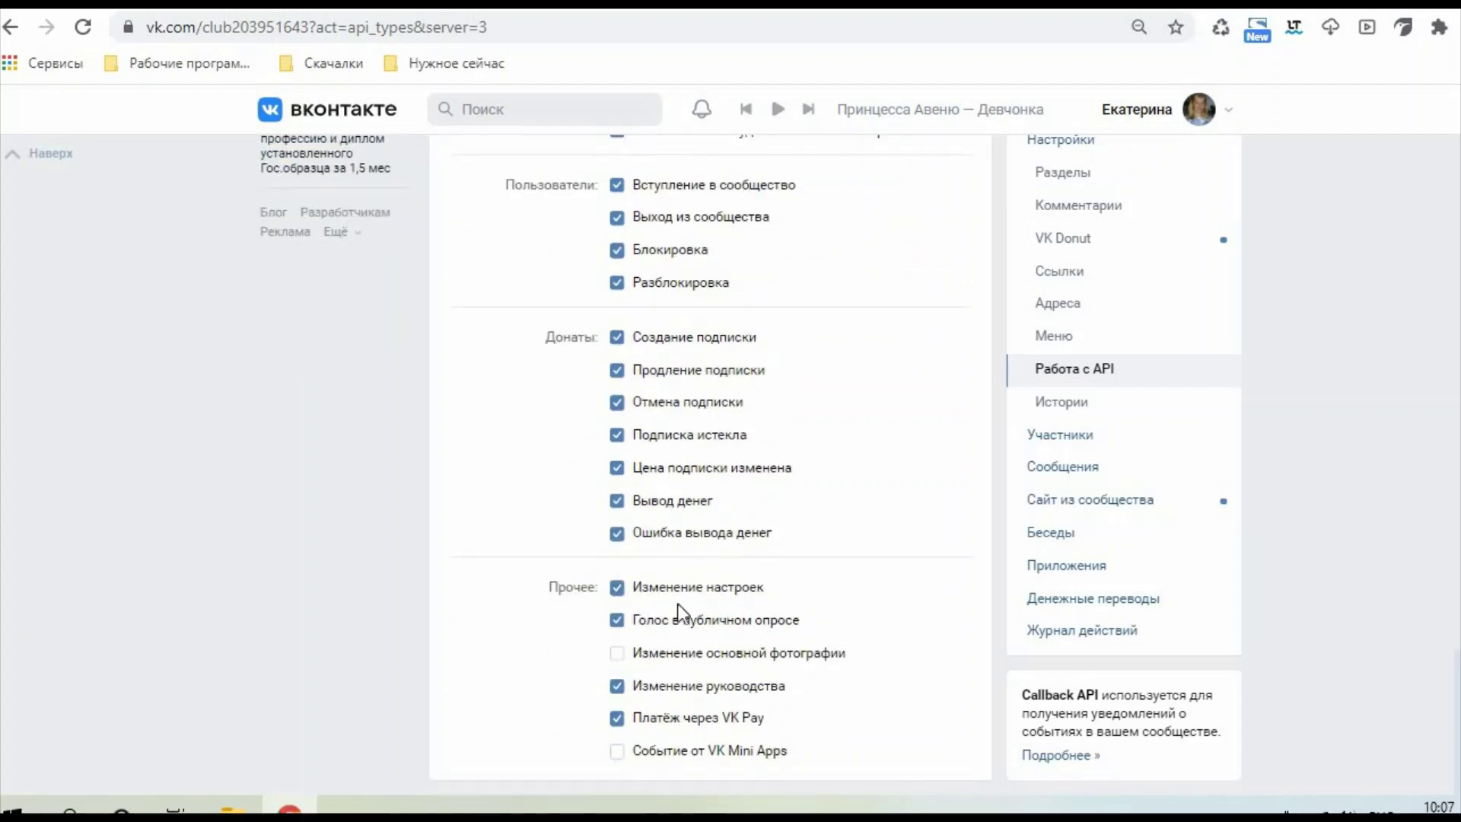
left_click(646, 653)
left_click(637, 749)
scroll(714, 581, "up", 20)
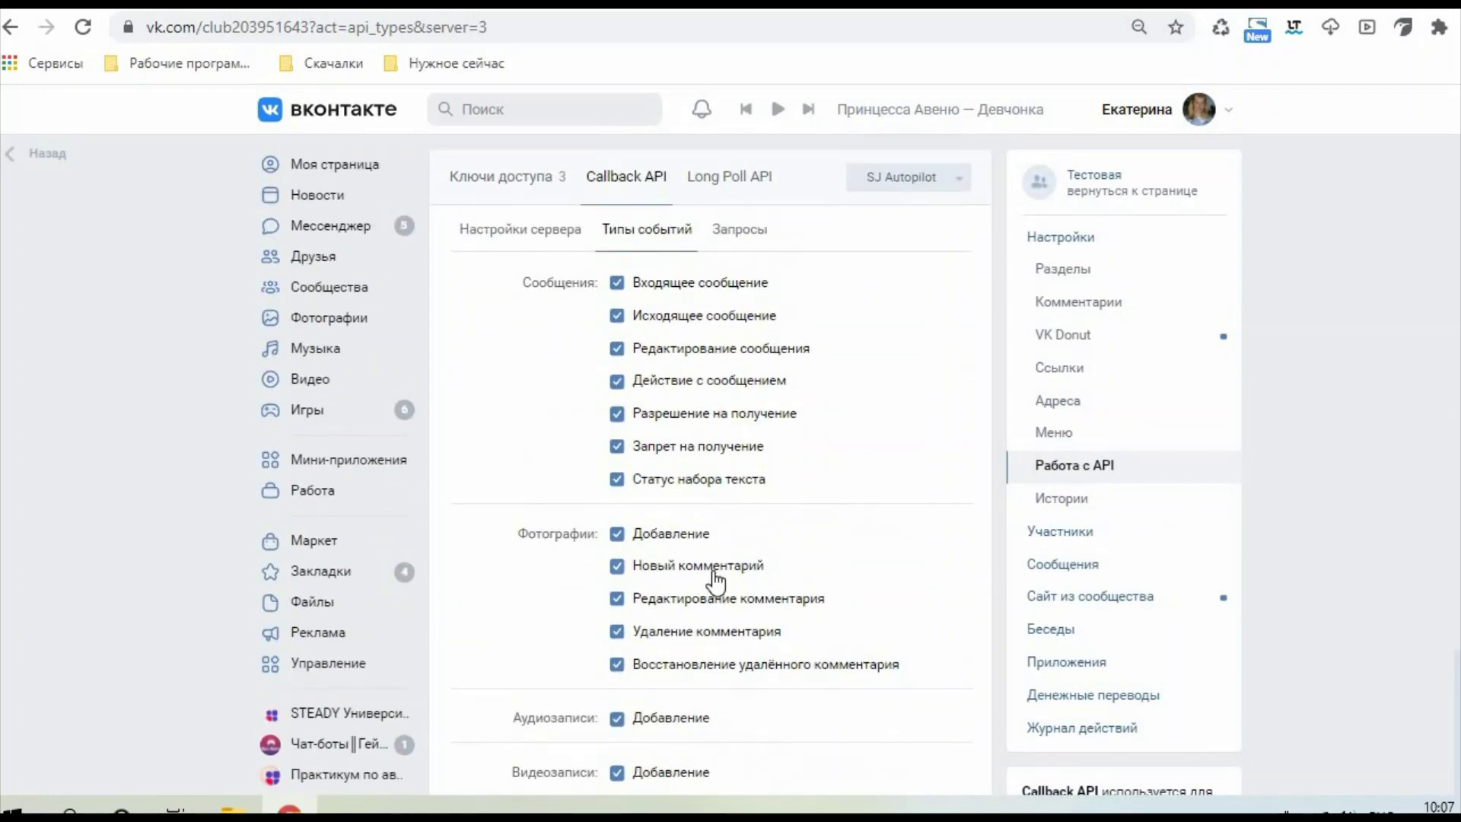
left_click(506, 236)
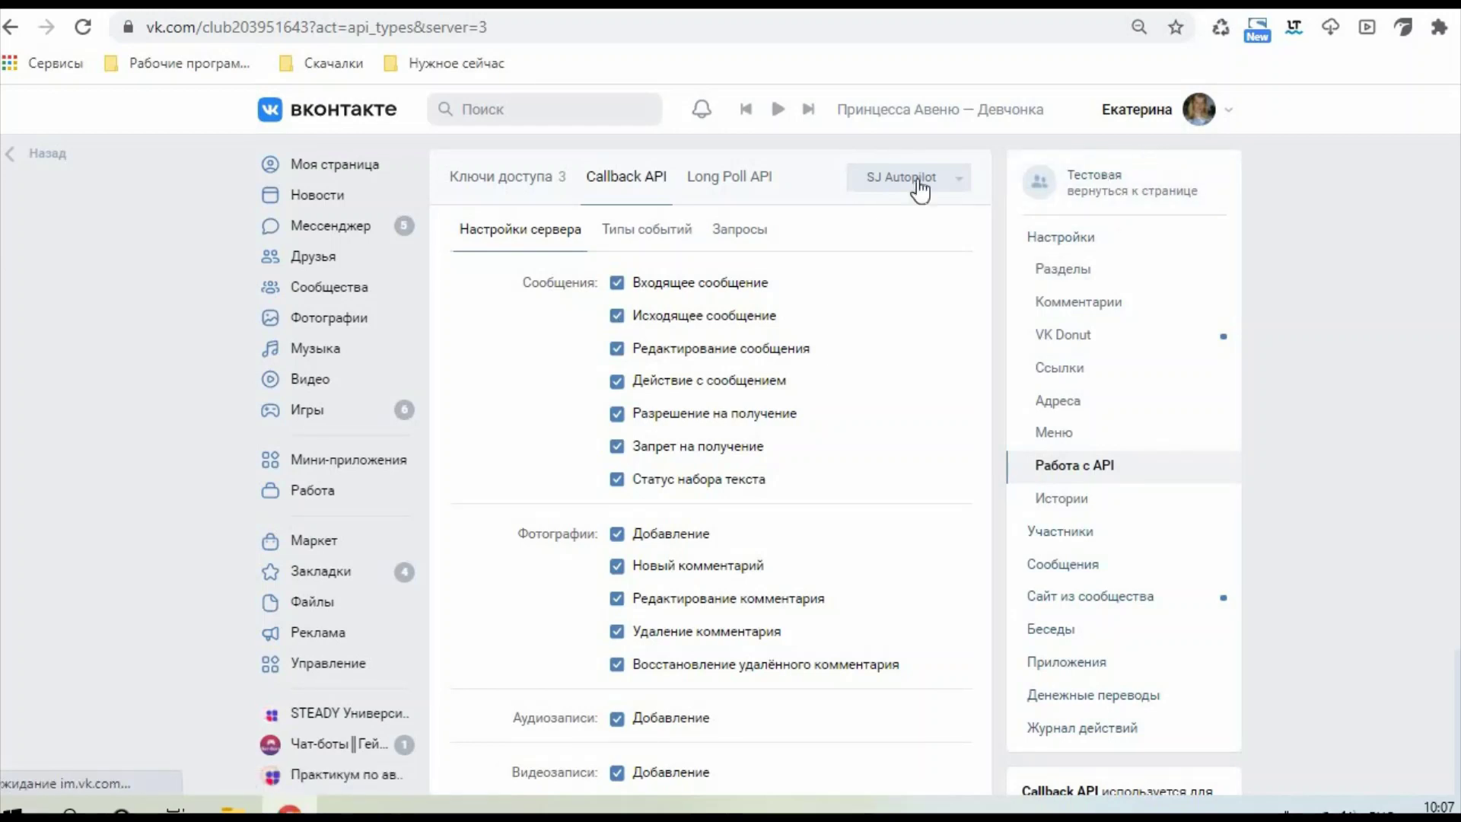
Open the Тестовая community's Команды list from Autopilot's Сообщества page.
key("ctrl+Tab")
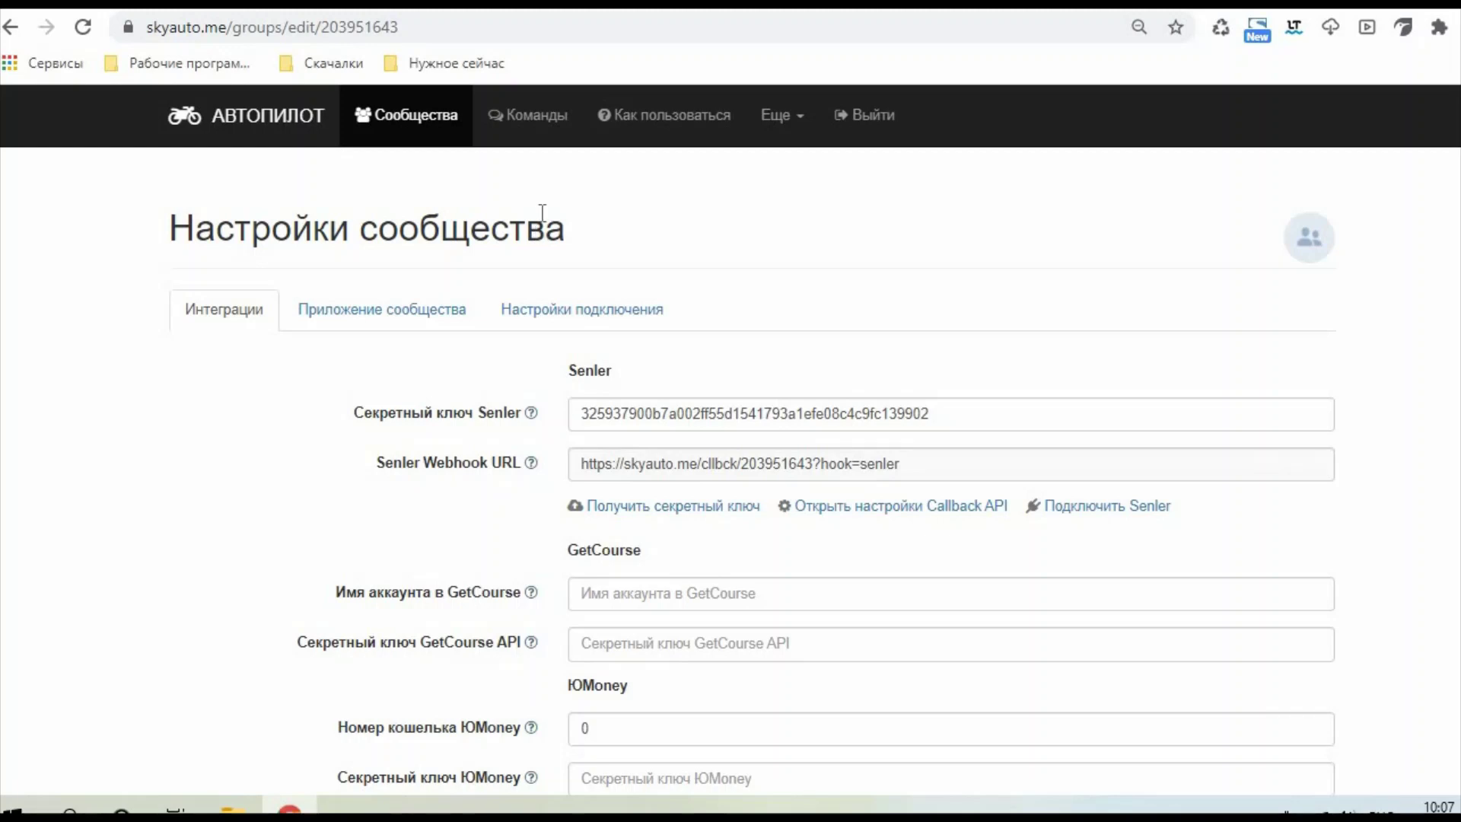
left_click(507, 120)
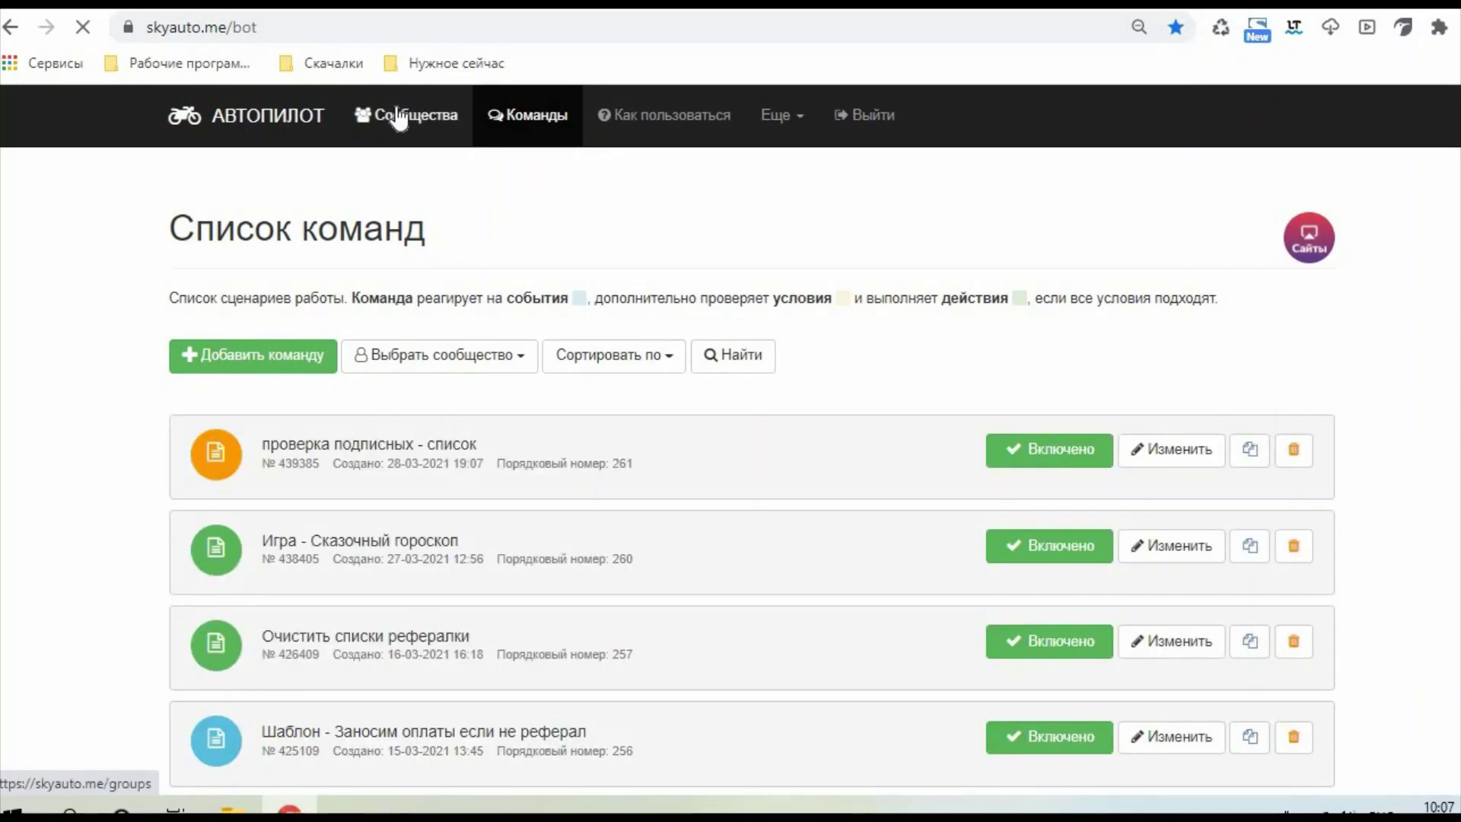
left_click(398, 118)
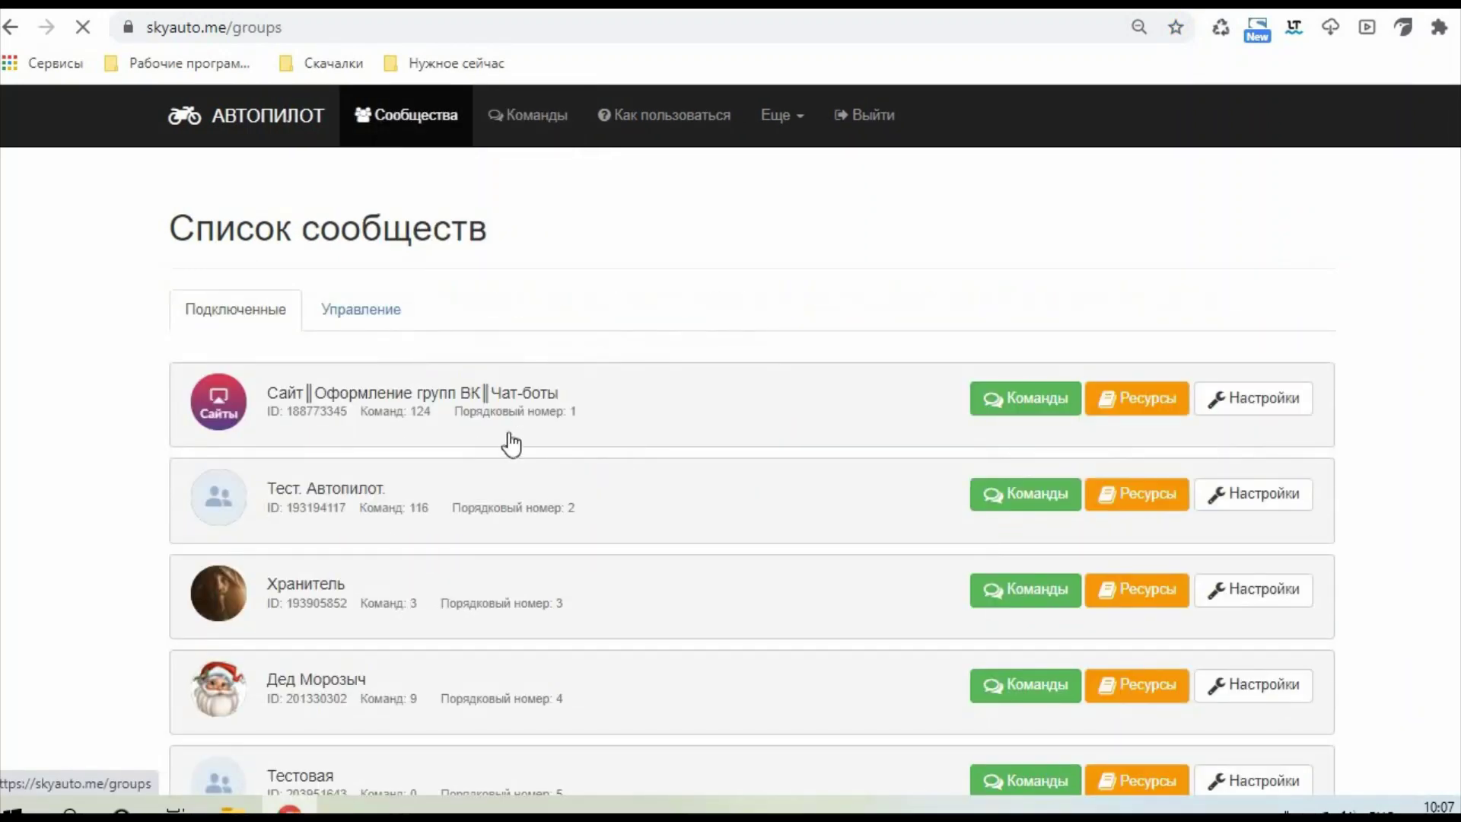
scroll(508, 441, "down", 5)
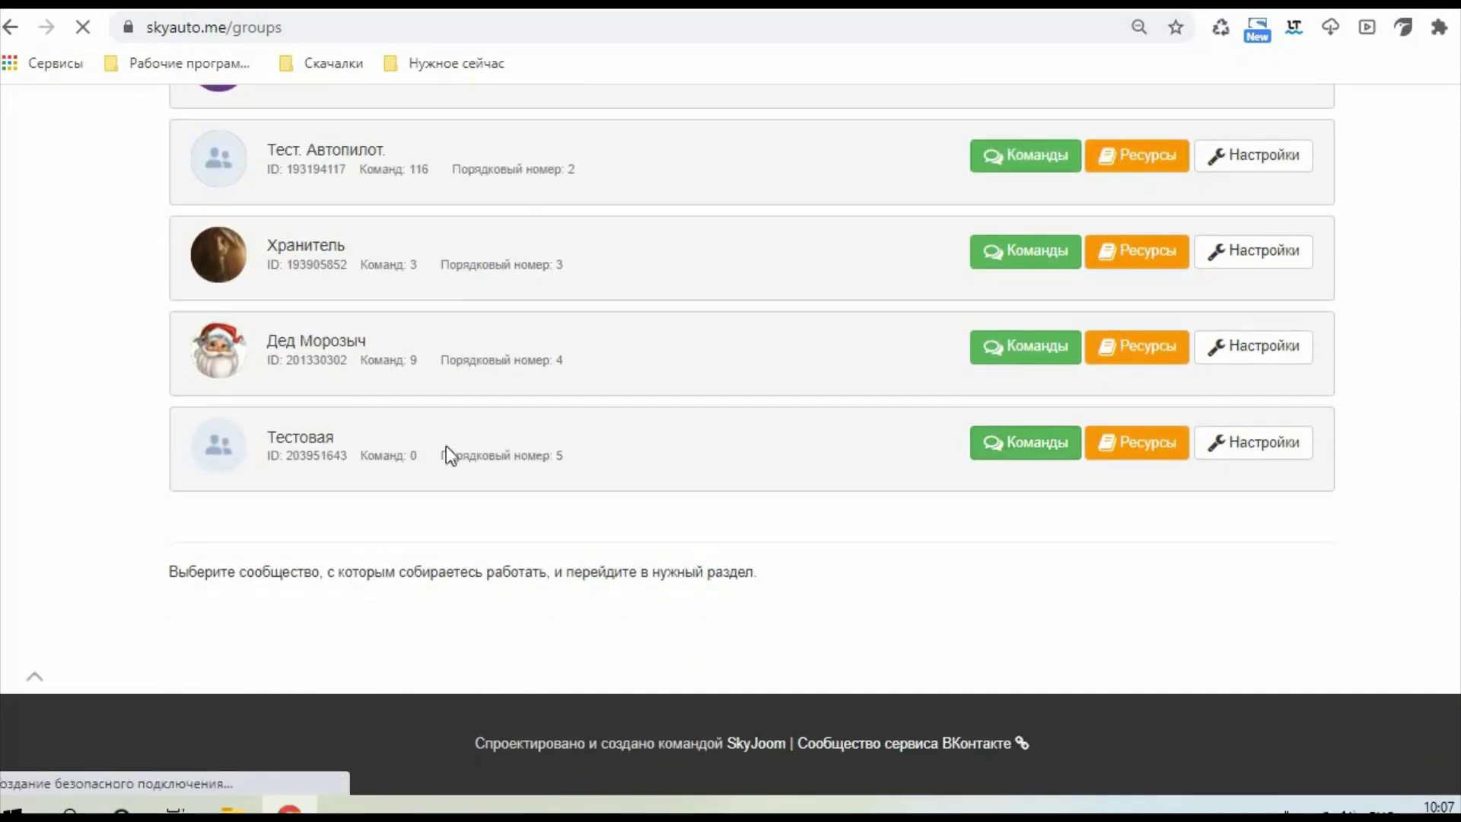
left_click(1016, 452)
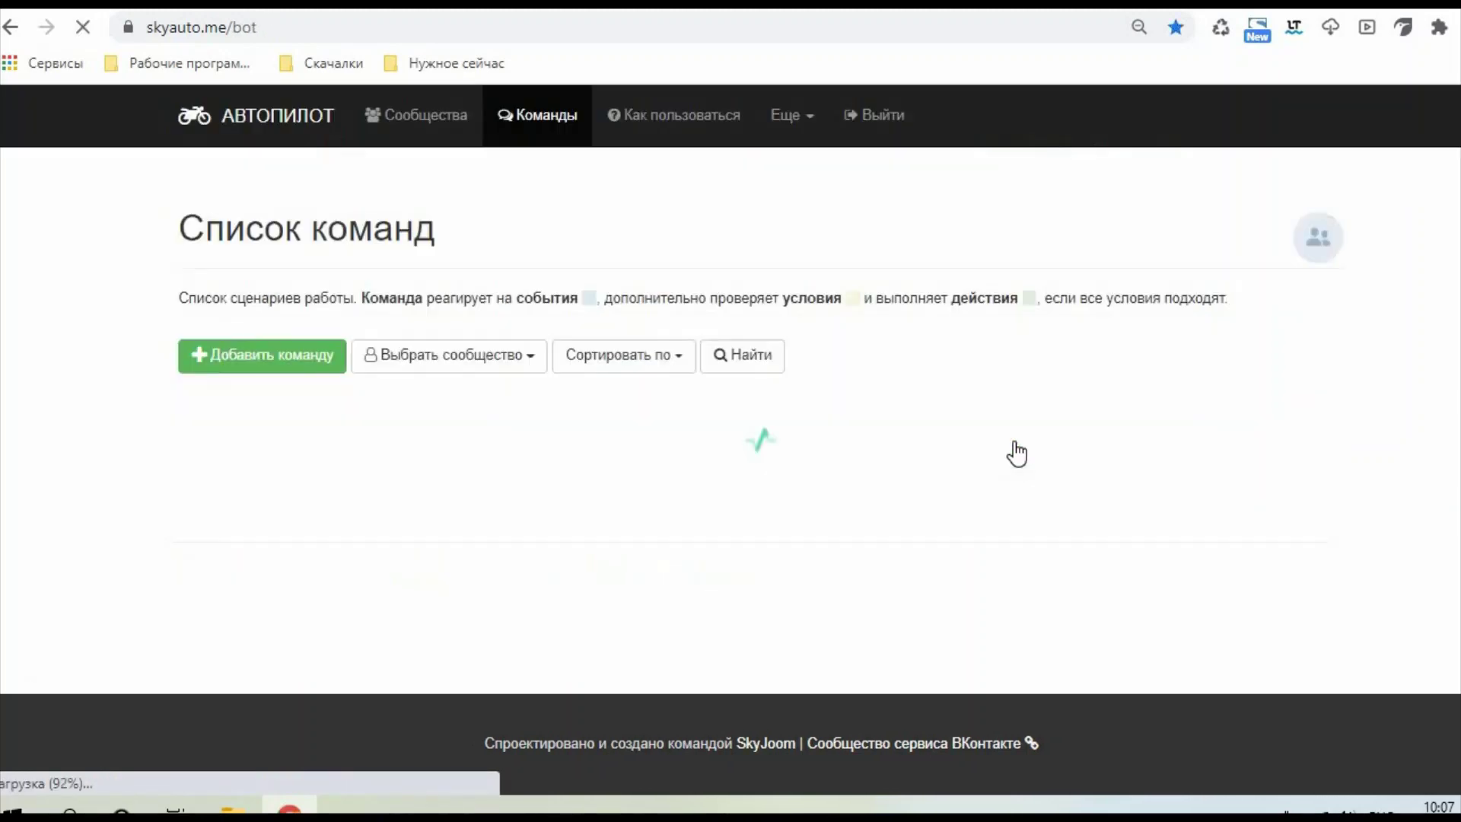
Add a command named 'Тест привет' with the default Летний colour and save it.
left_click(242, 360)
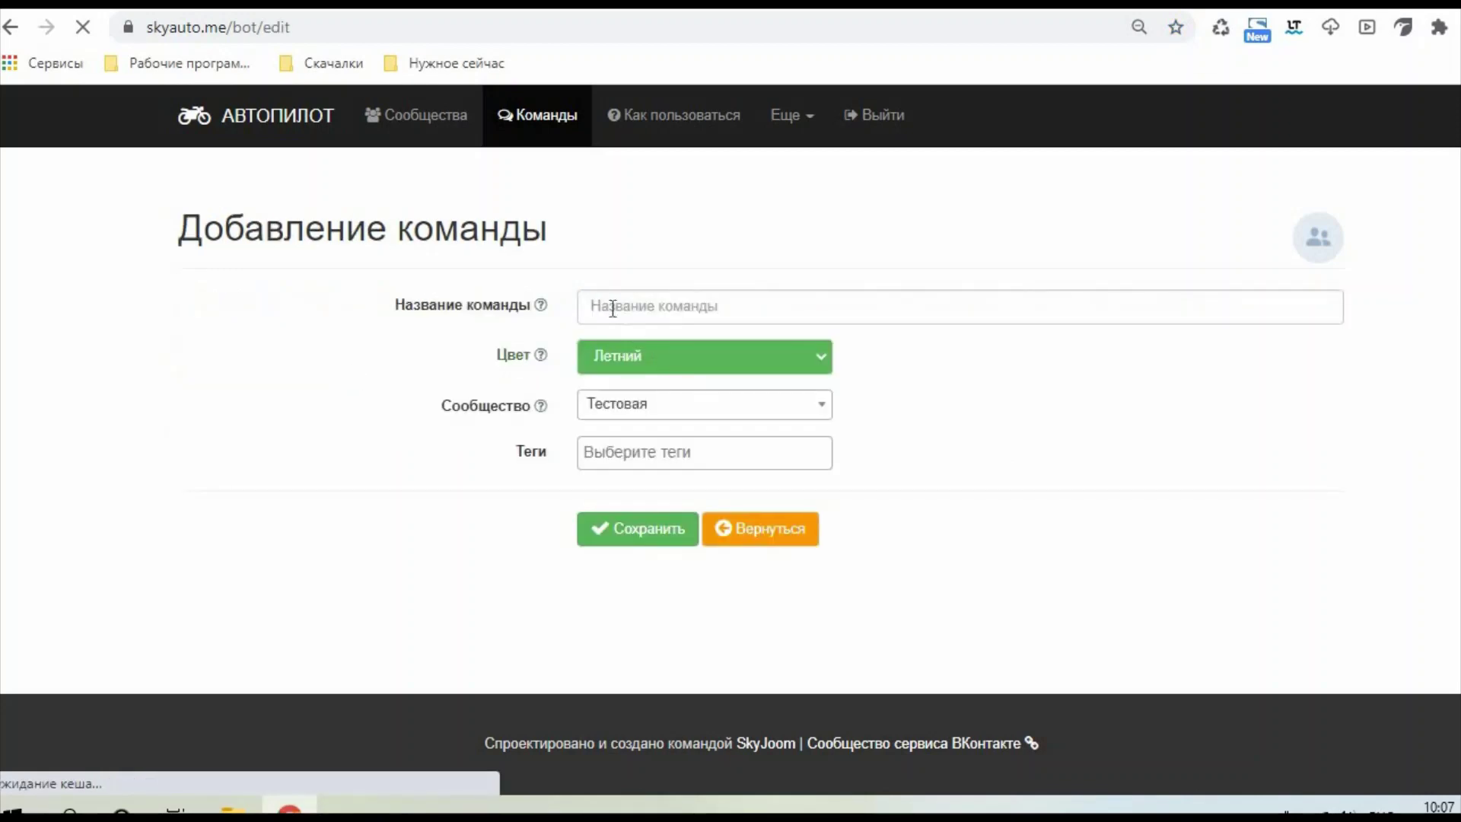
left_click(610, 306)
type("Те")
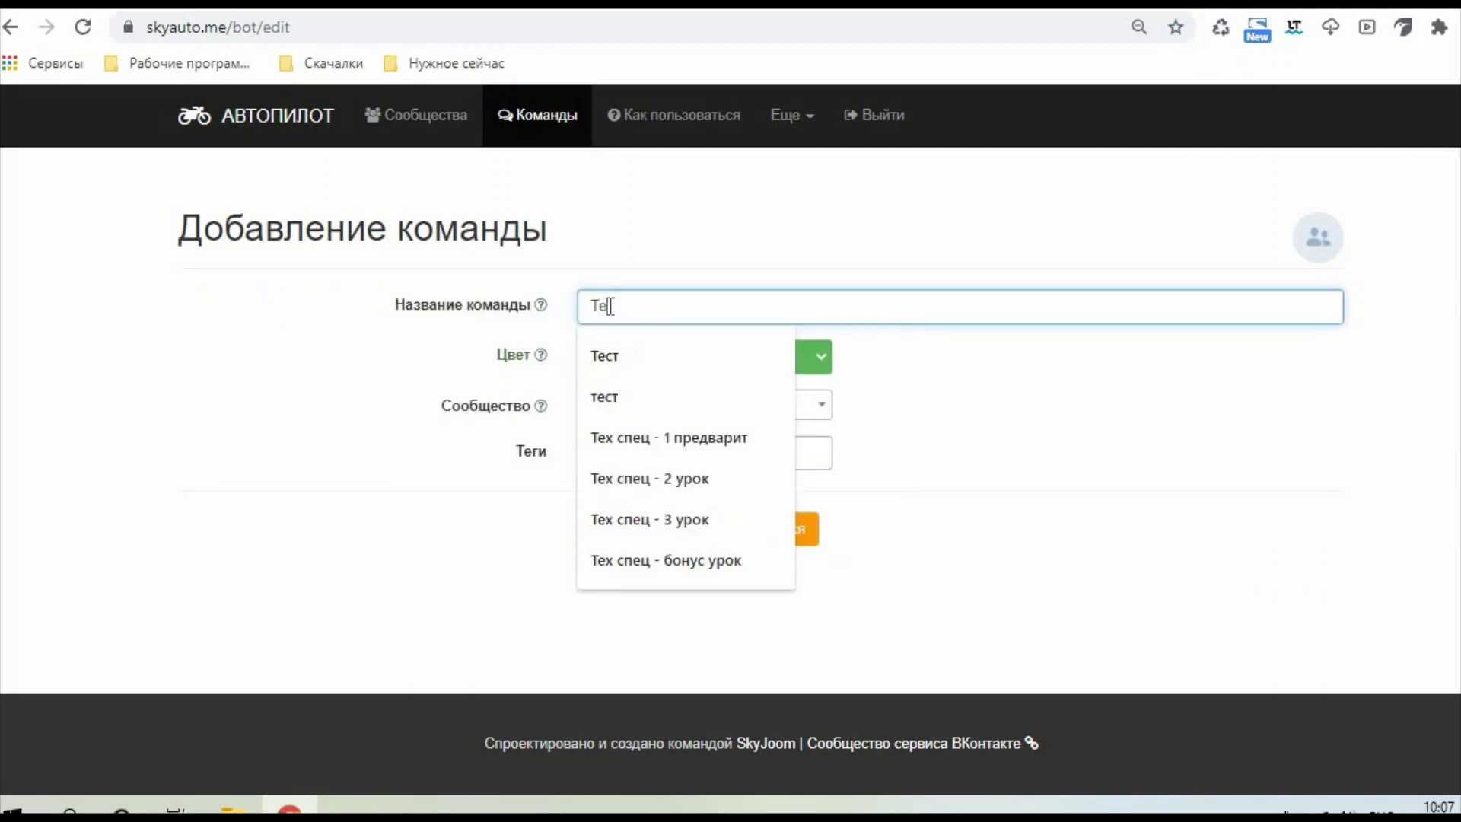
type("ст")
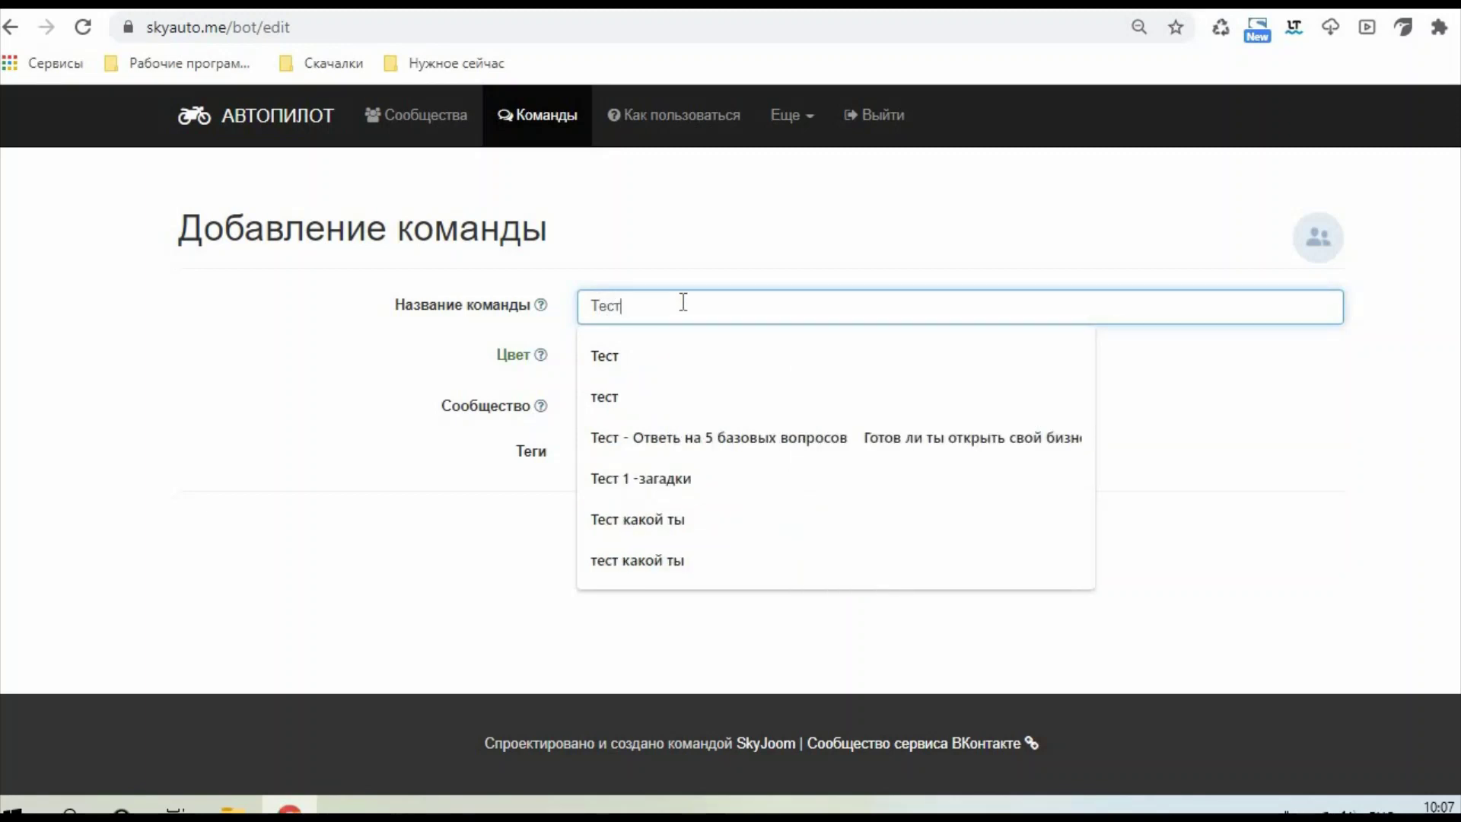
type(" привет")
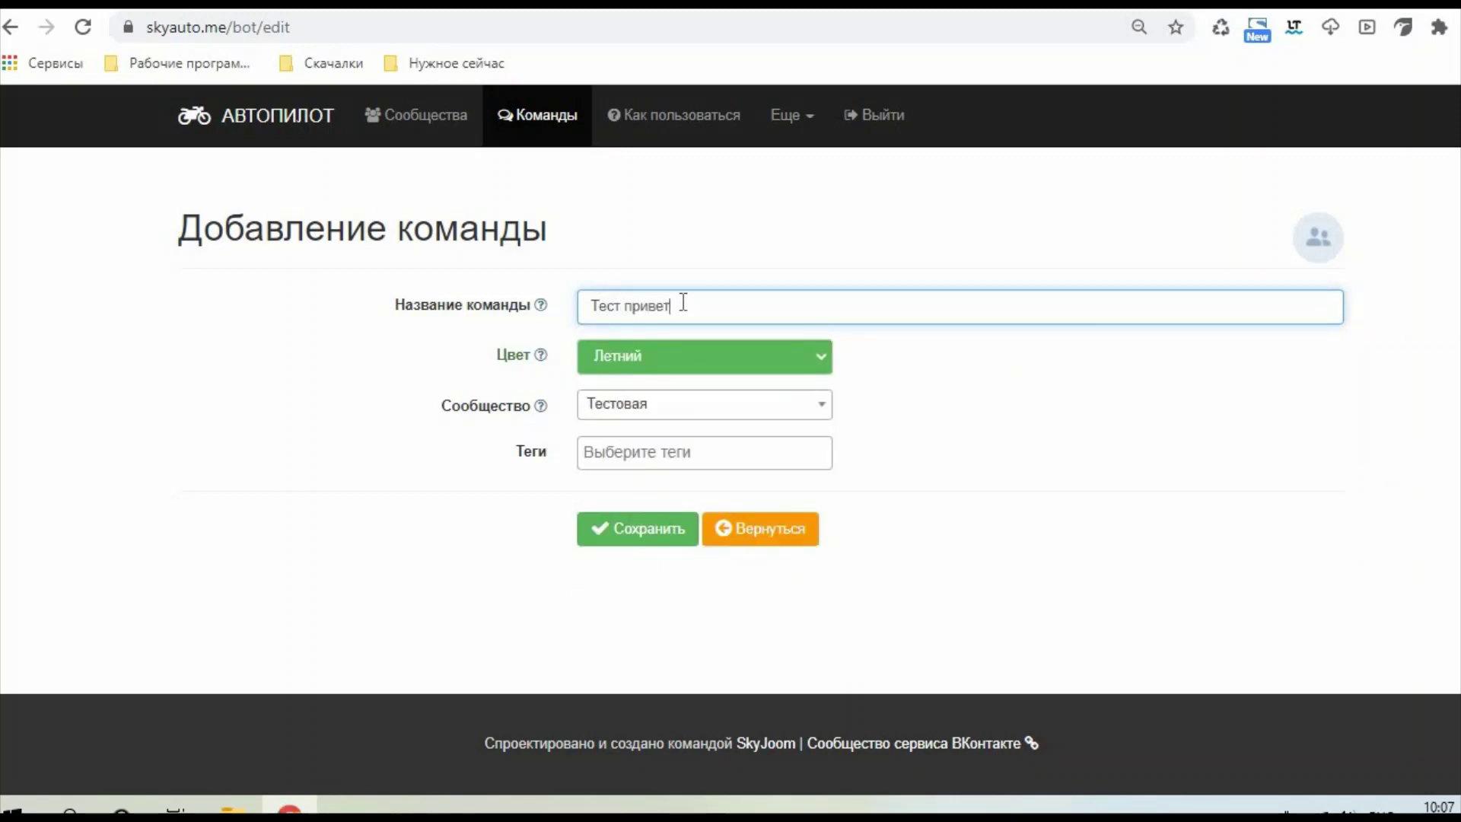
left_click(648, 363)
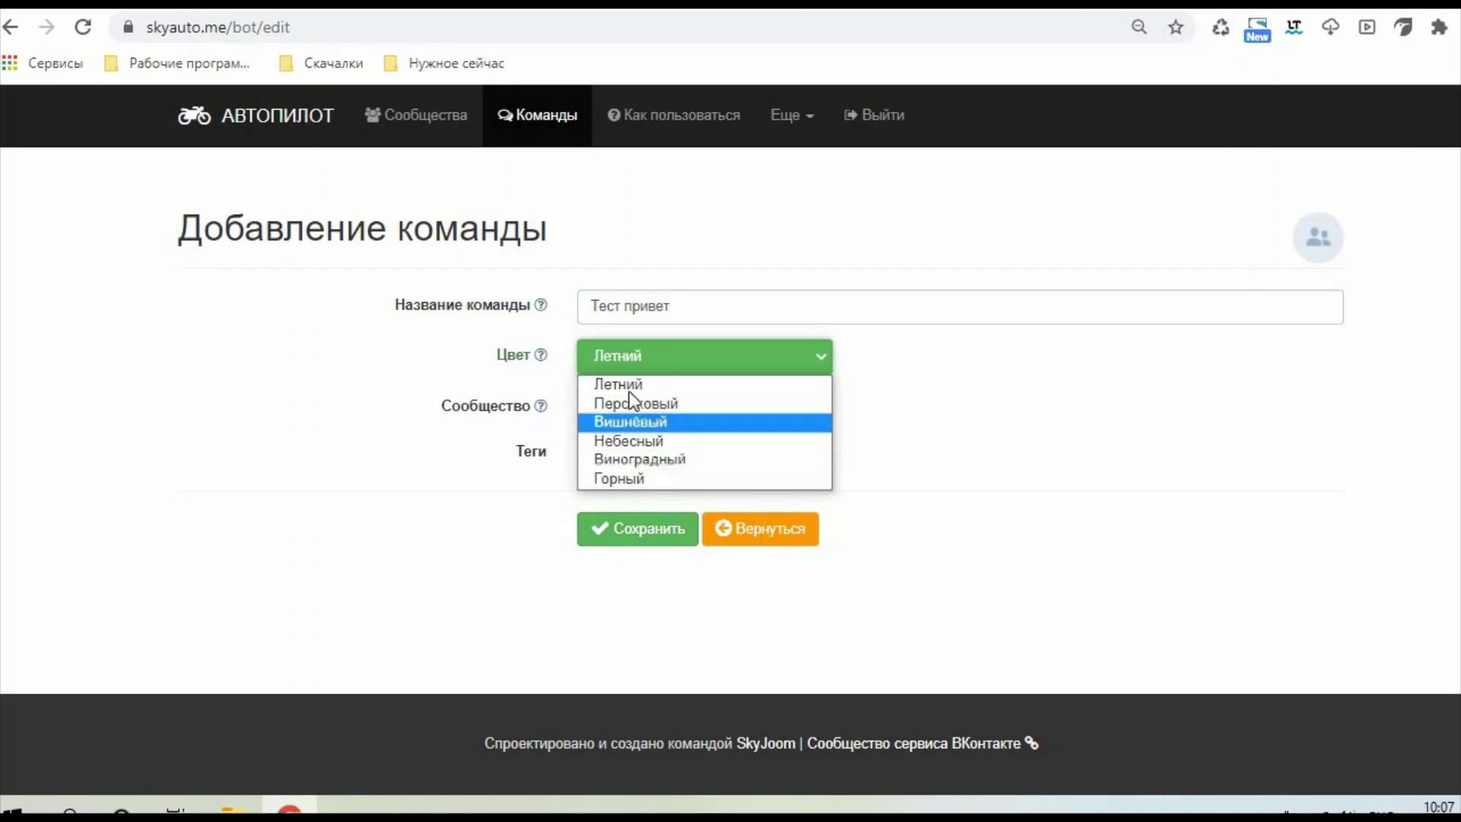
left_click(632, 363)
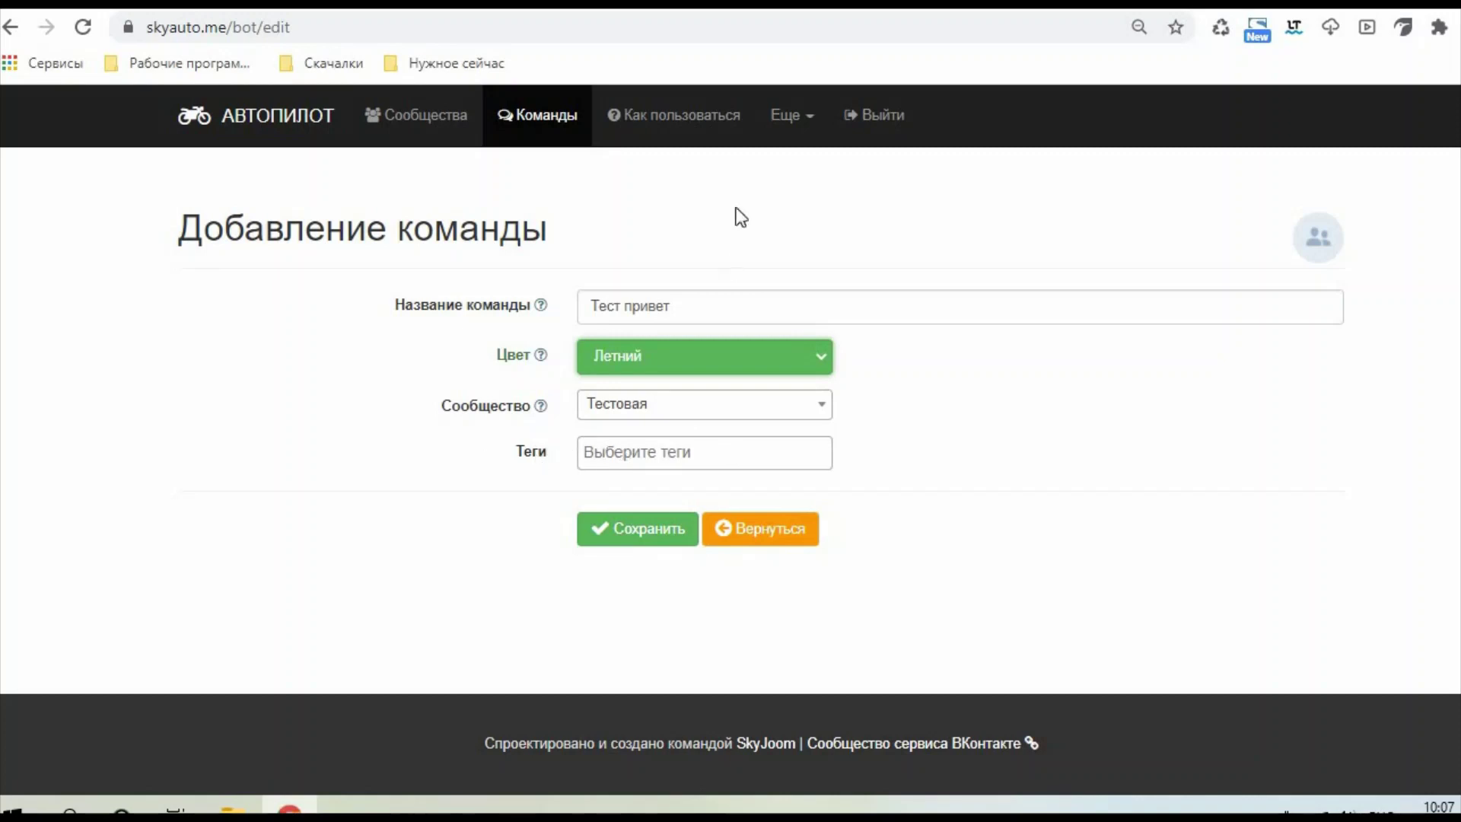
left_click(620, 533)
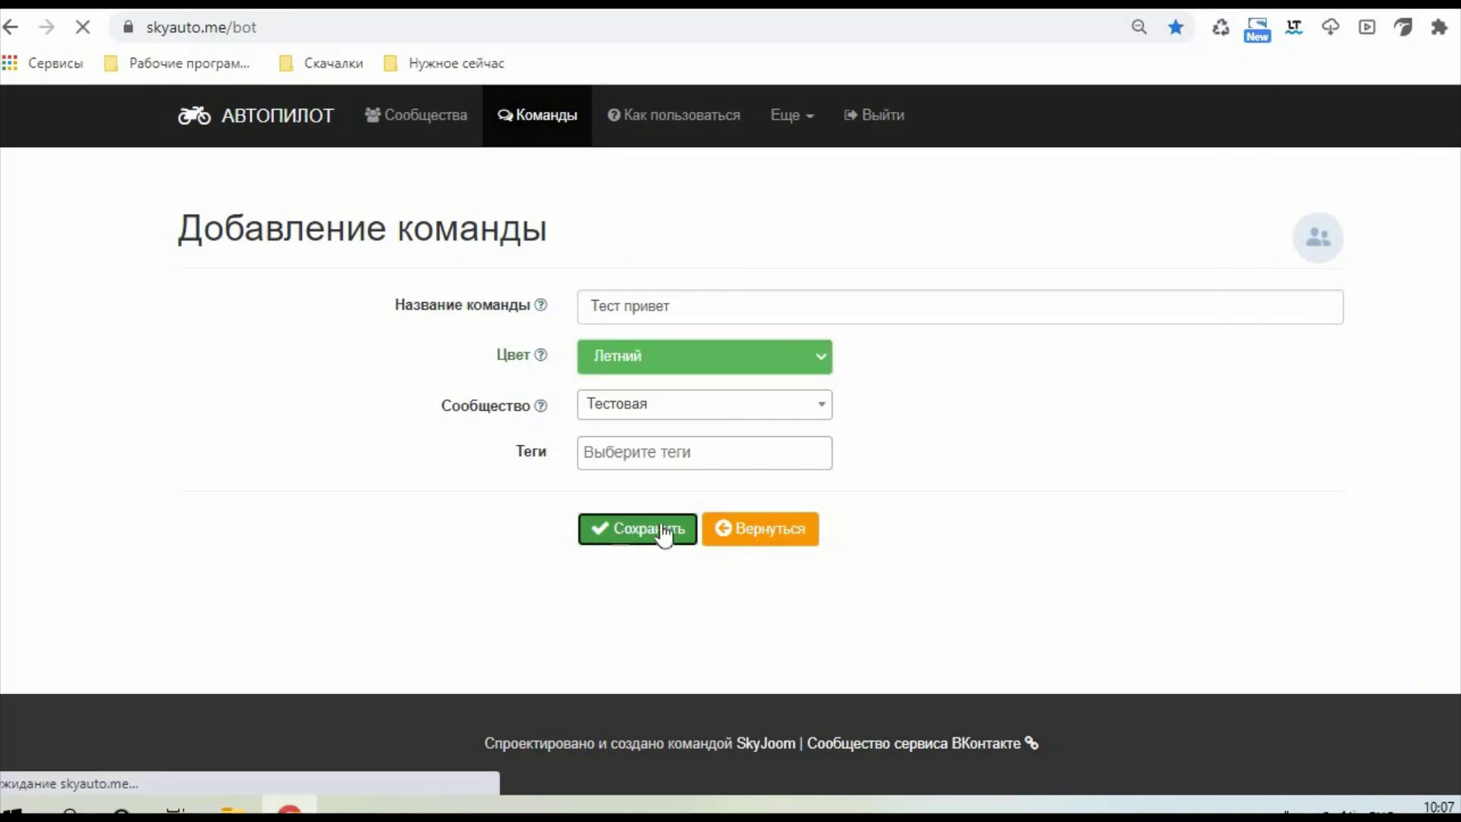
left_click(788, 122)
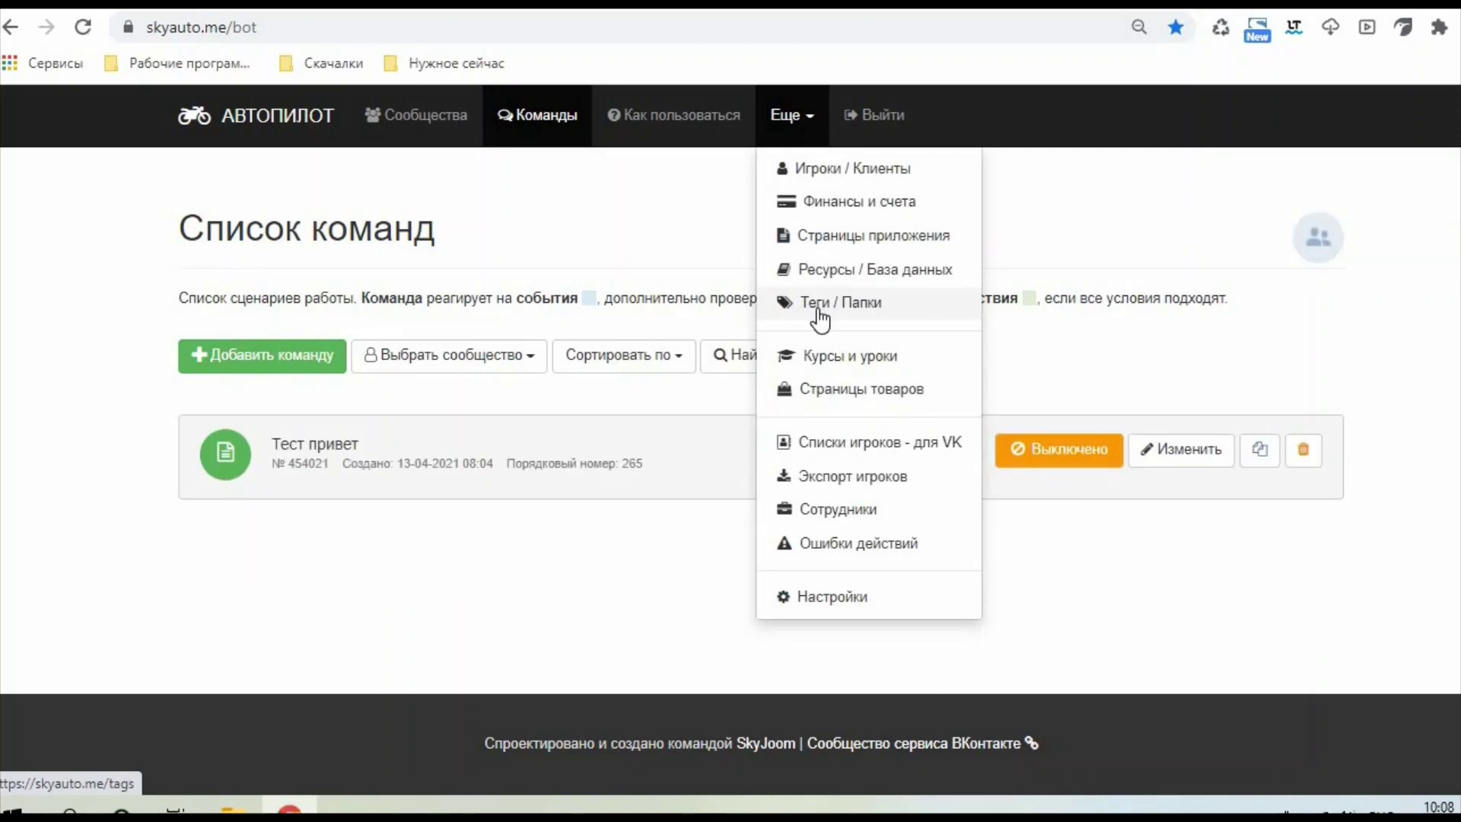
Make Тест привет trigger on the Написал сообщение event with text 'привет'.
left_click(652, 457)
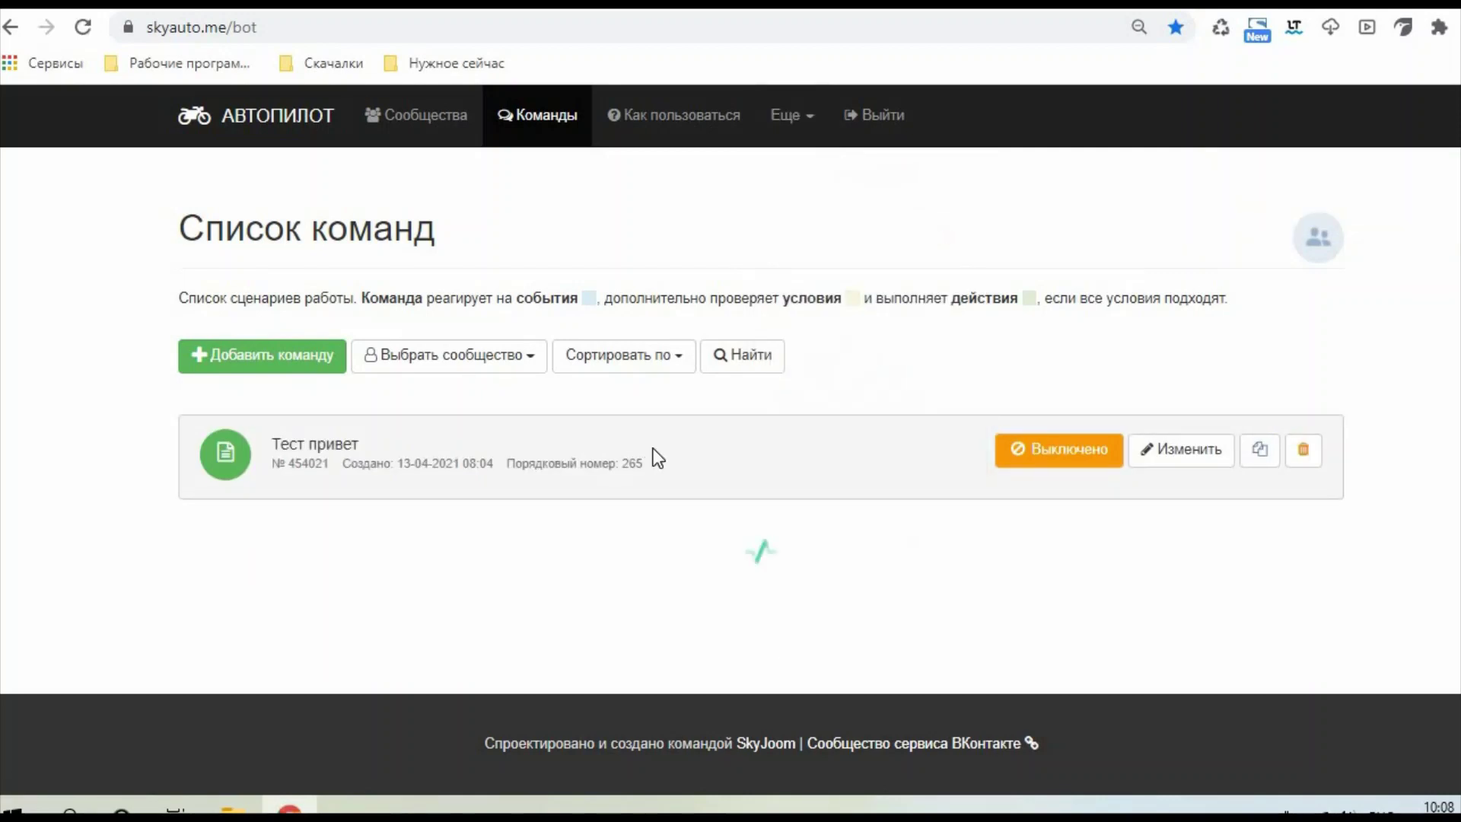
scroll(472, 555, "down", 3)
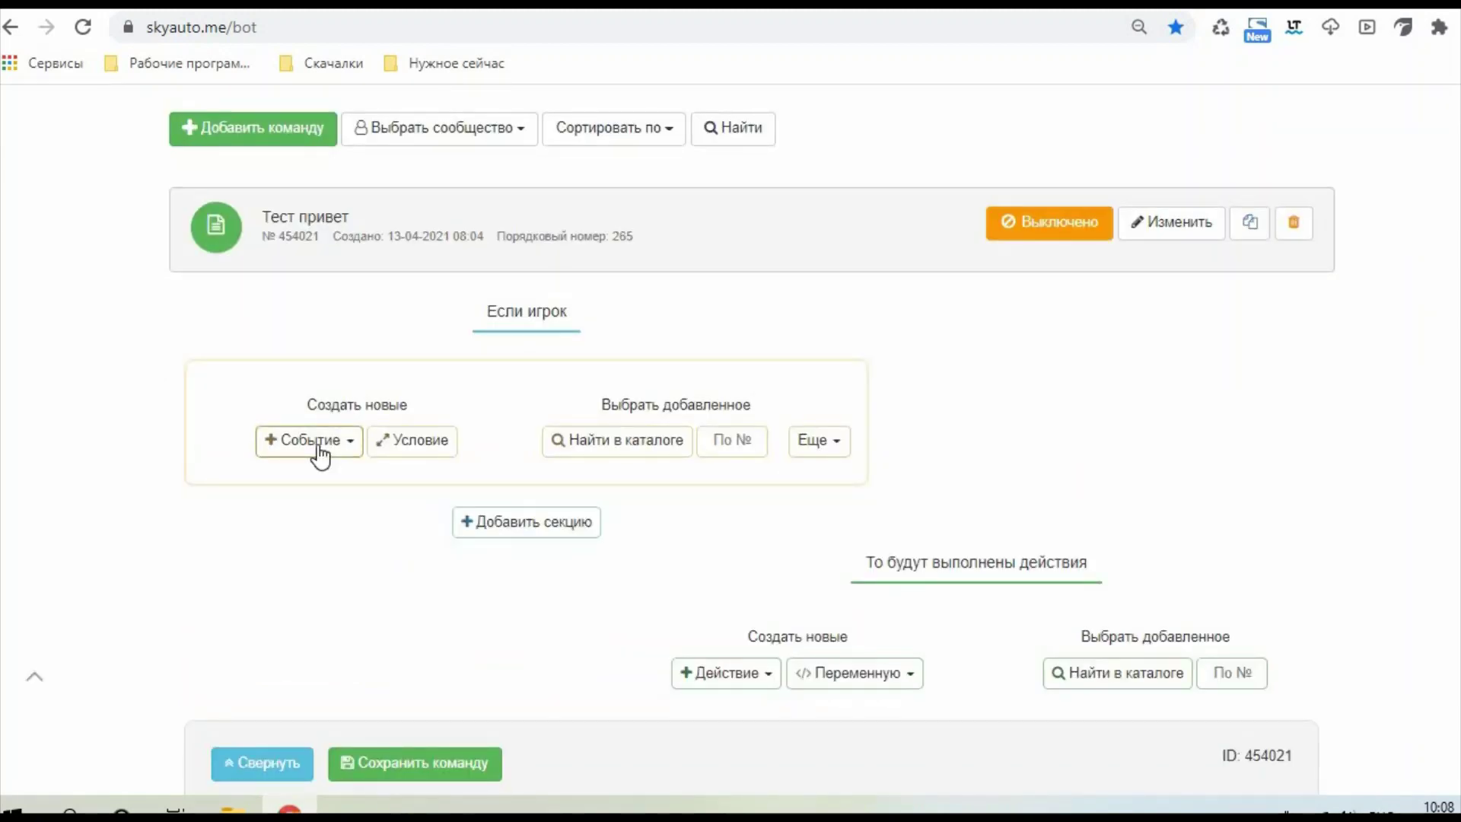
left_click(320, 457)
left_click(341, 529)
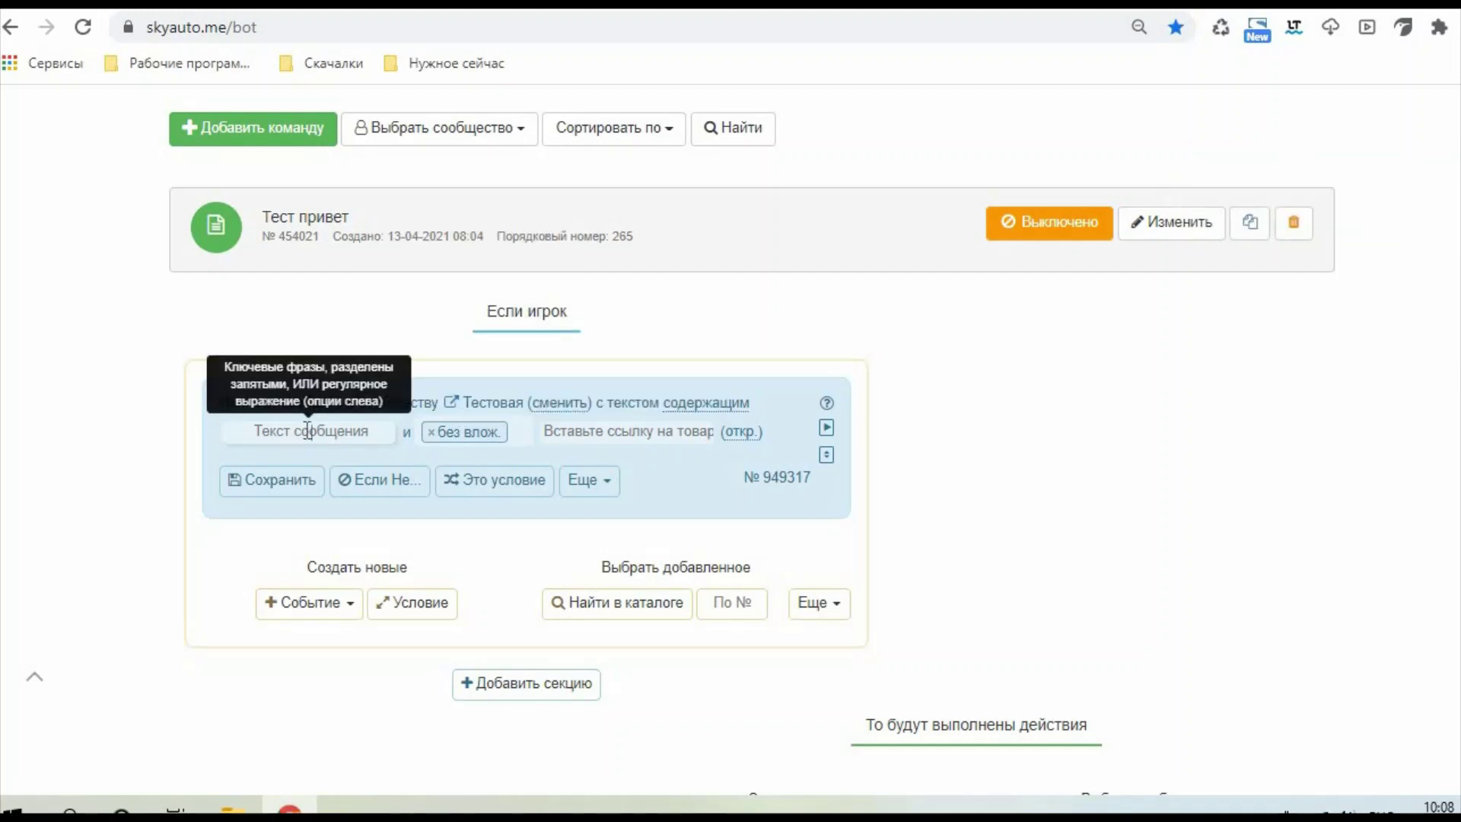
type("привет")
Add an Отправить сообщение action replying 'и тебе привет', save it, and enable the command.
scroll(769, 563, "down", 5)
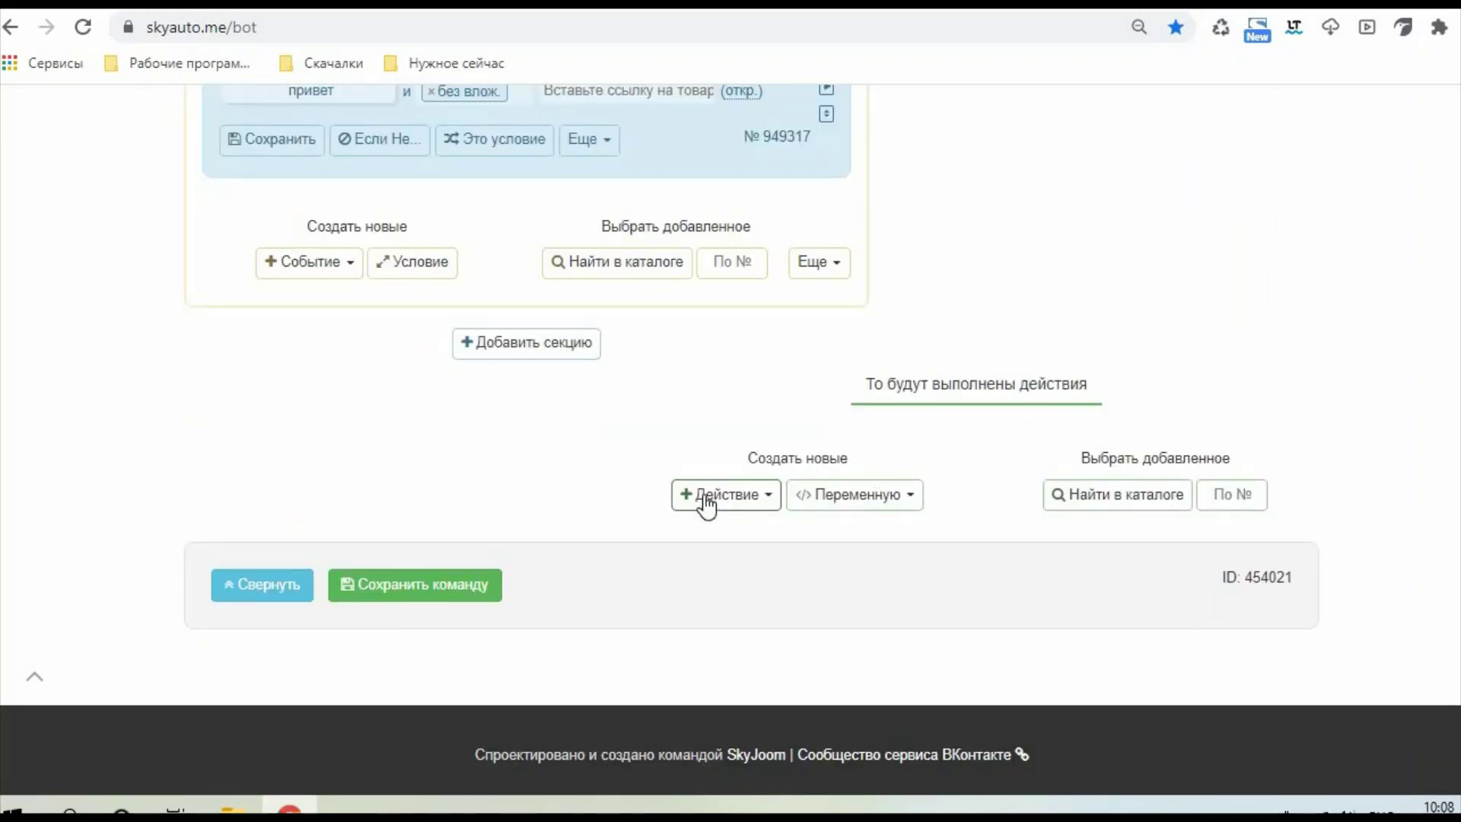
left_click(706, 499)
left_click(751, 588)
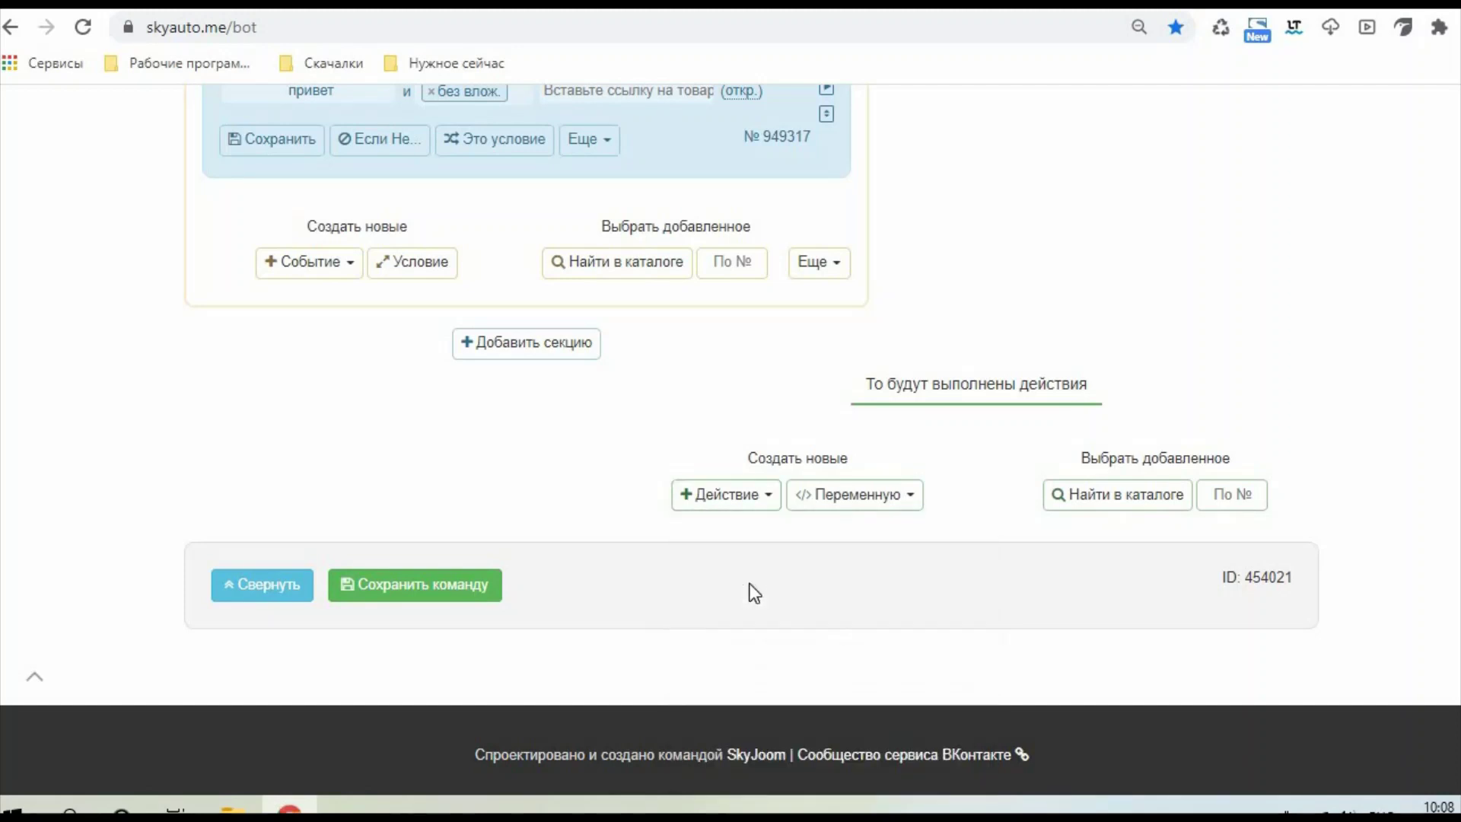
left_click(771, 496)
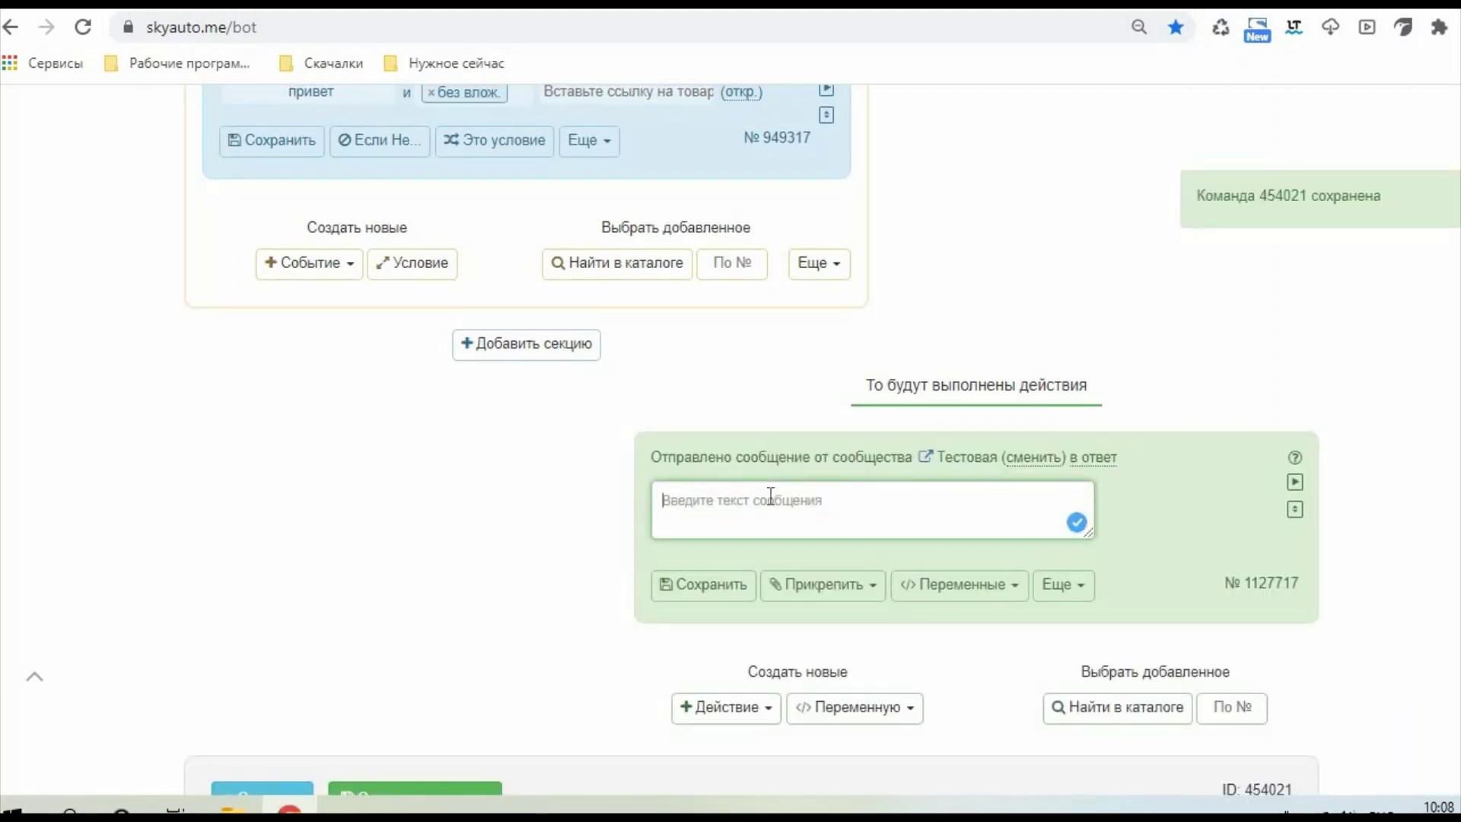
type("и")
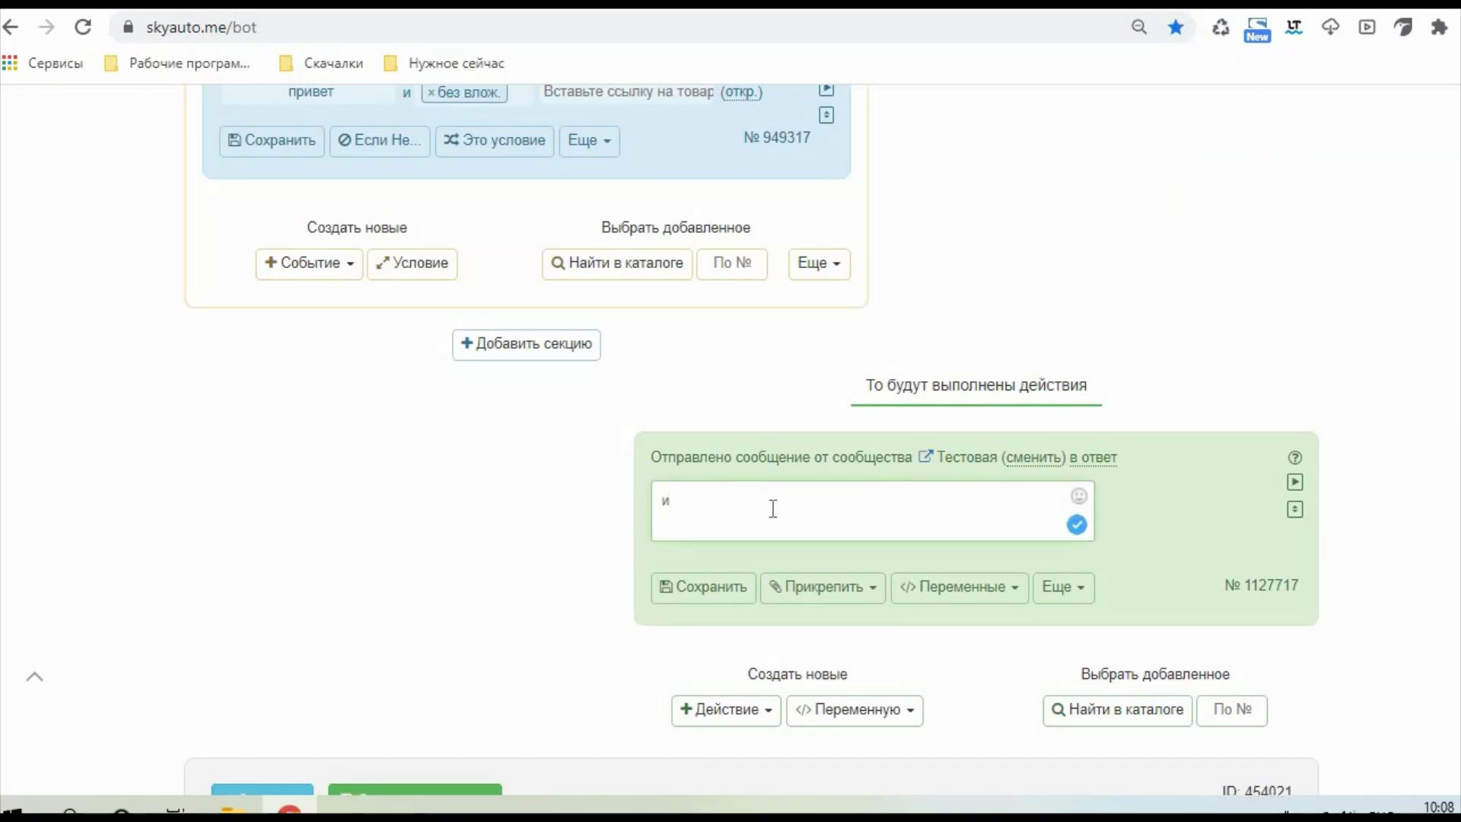
type(" тебе привет")
left_click(719, 590)
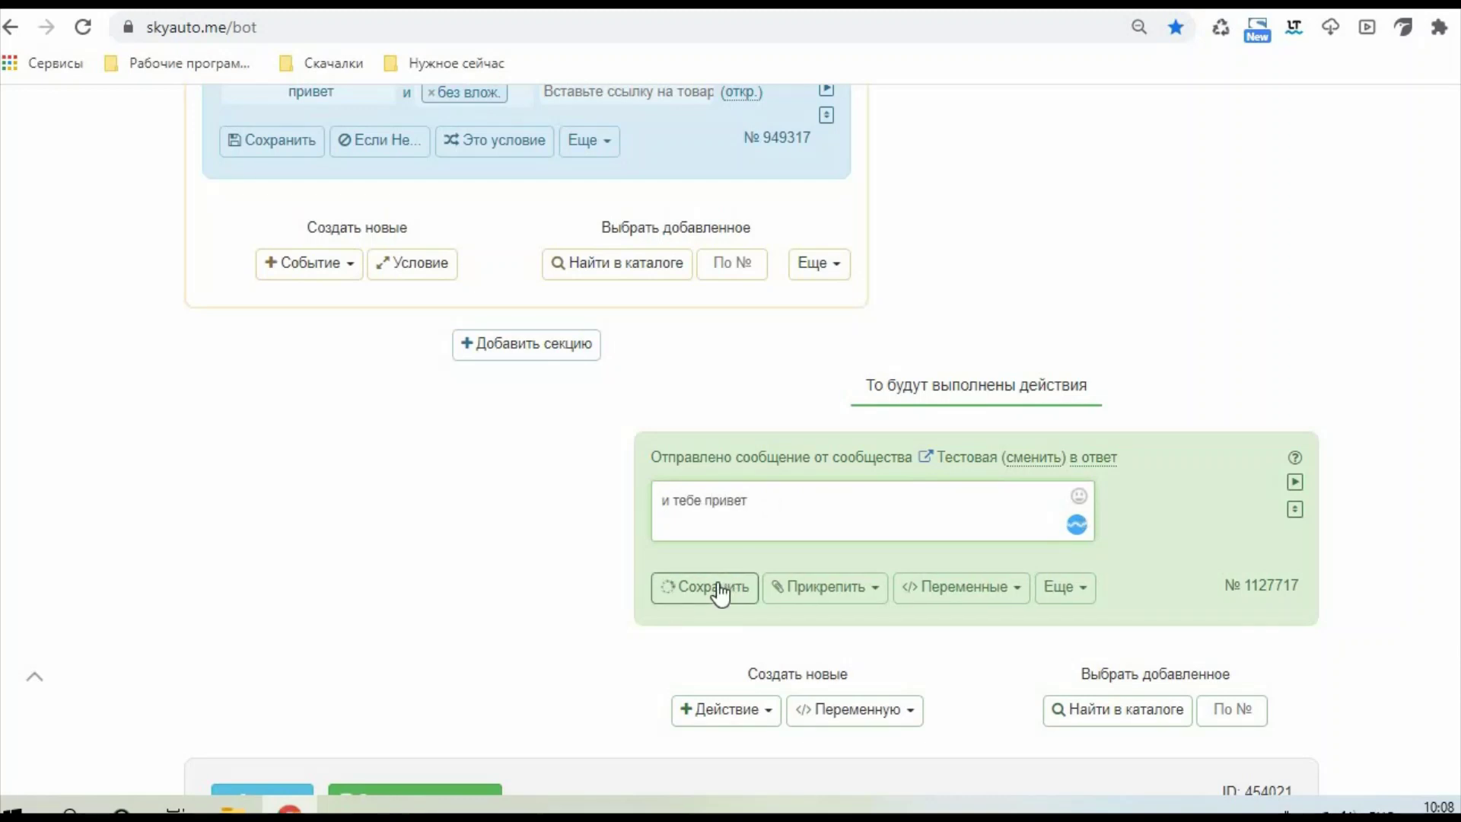
scroll(905, 415, "up", 6)
left_click(1004, 348)
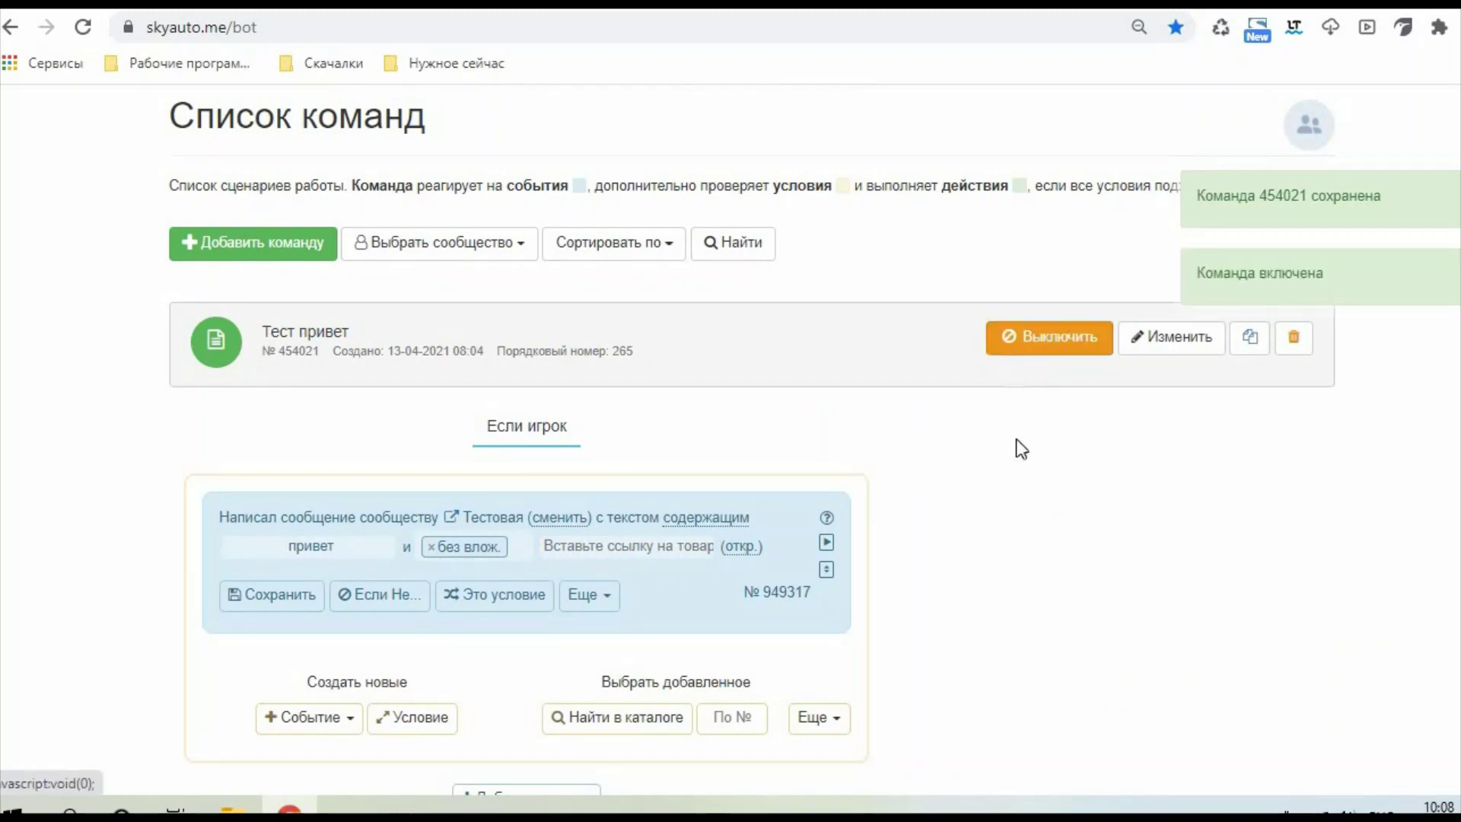
key("ctrl+Tab")
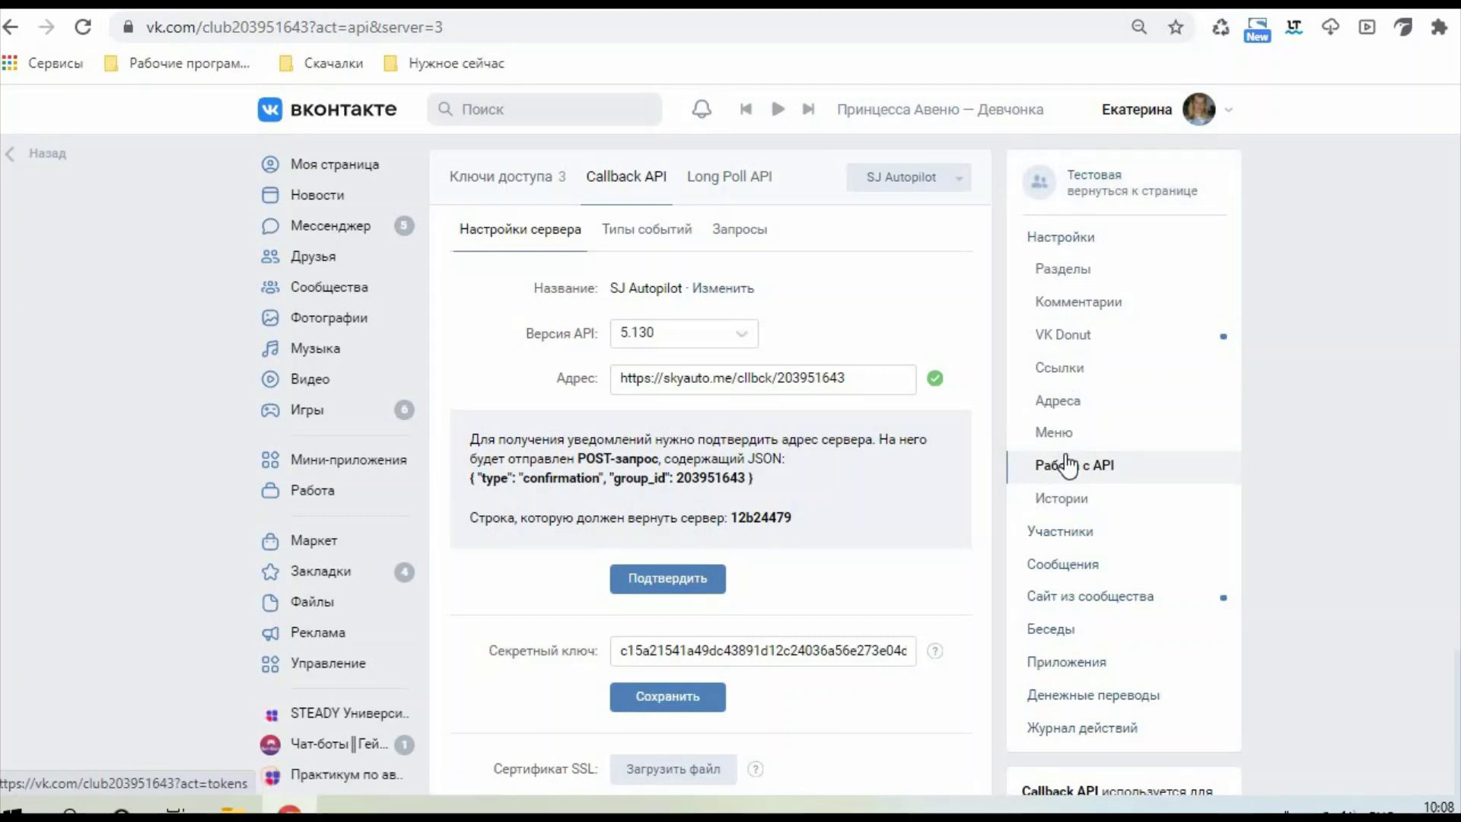
Return to the Тестовая page and accept the Правила для ботов from the message window.
left_click(1071, 189)
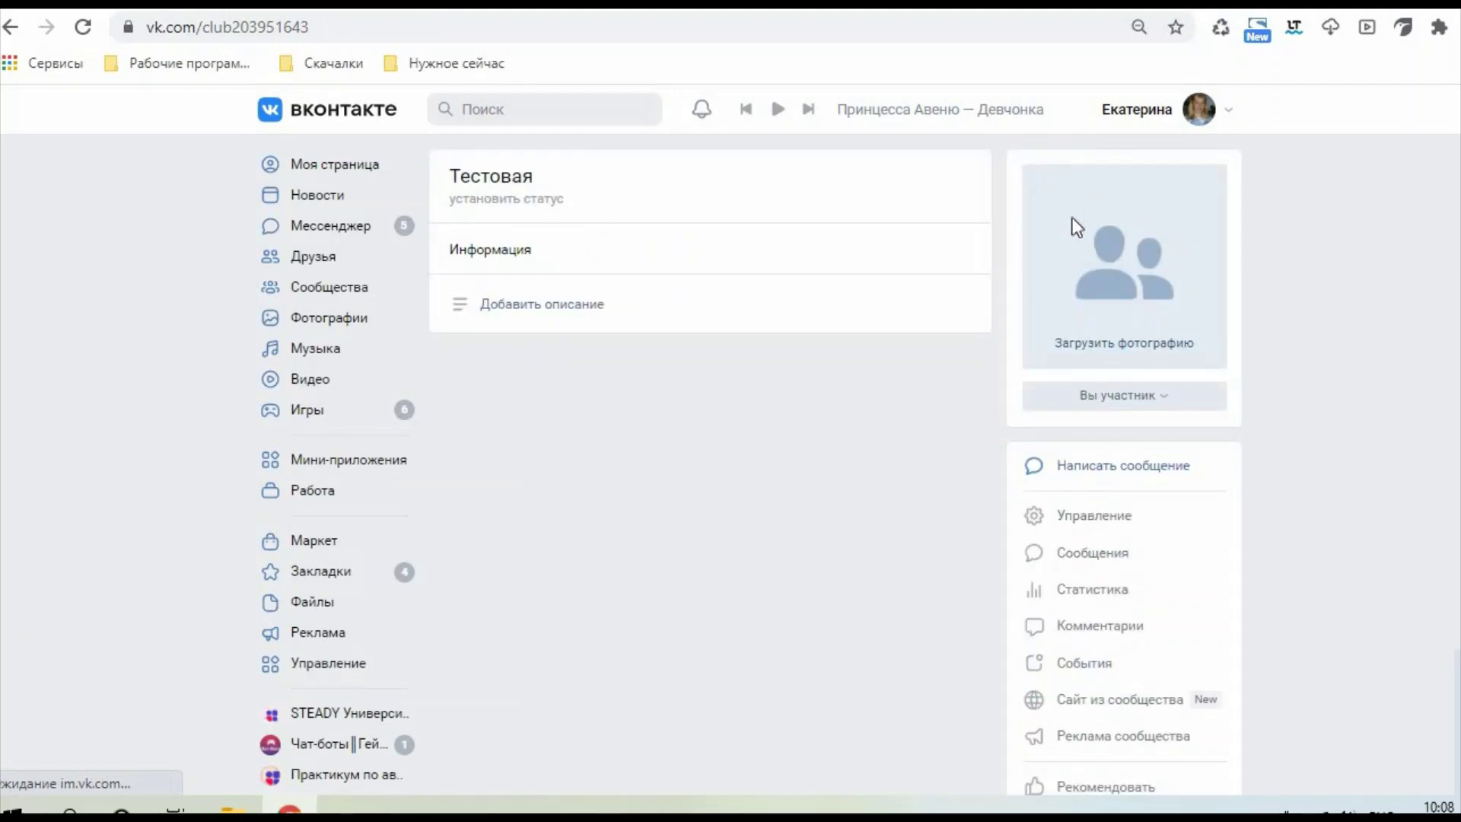
left_click(1105, 478)
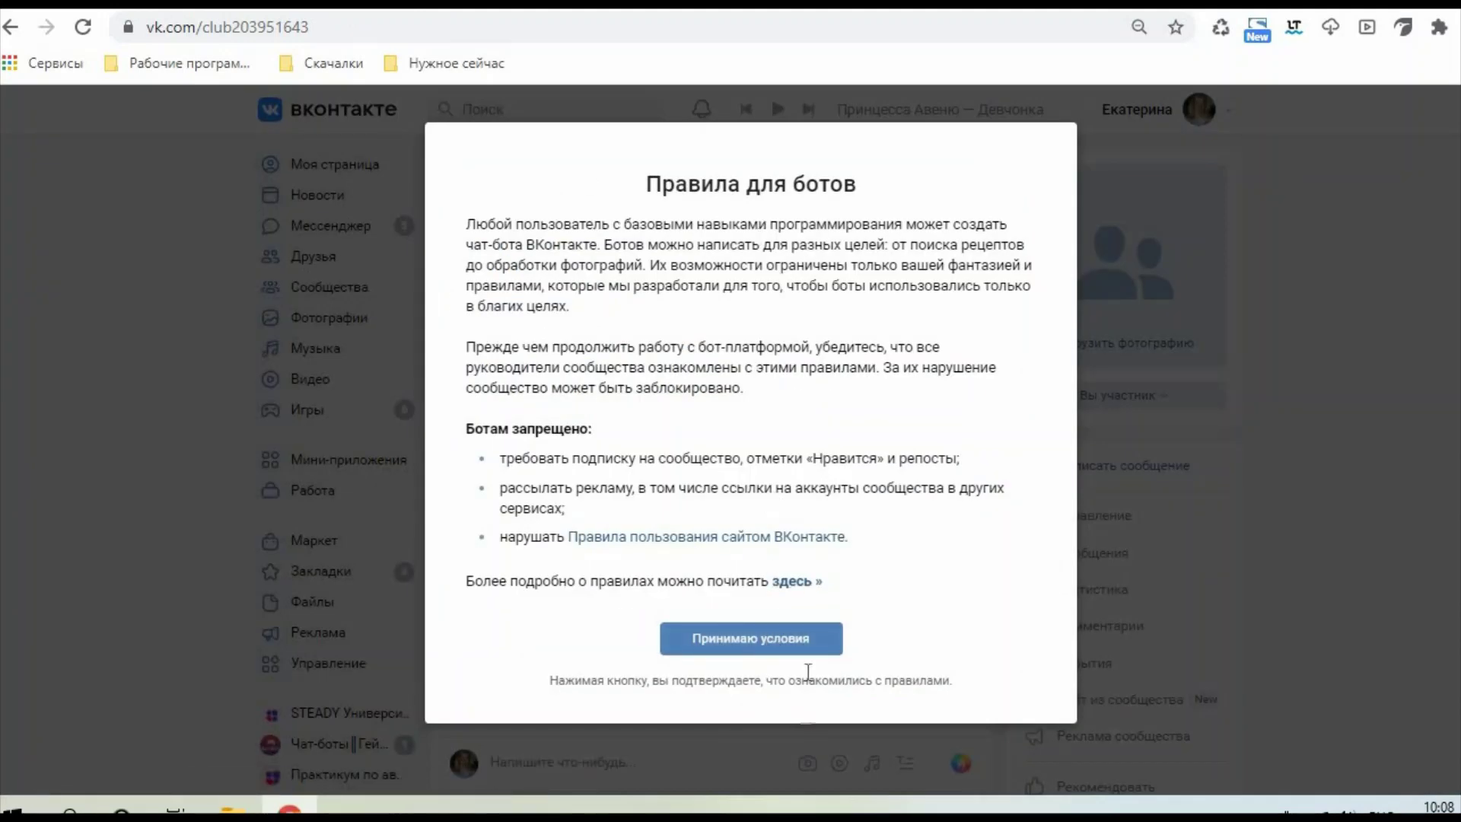
left_click(751, 640)
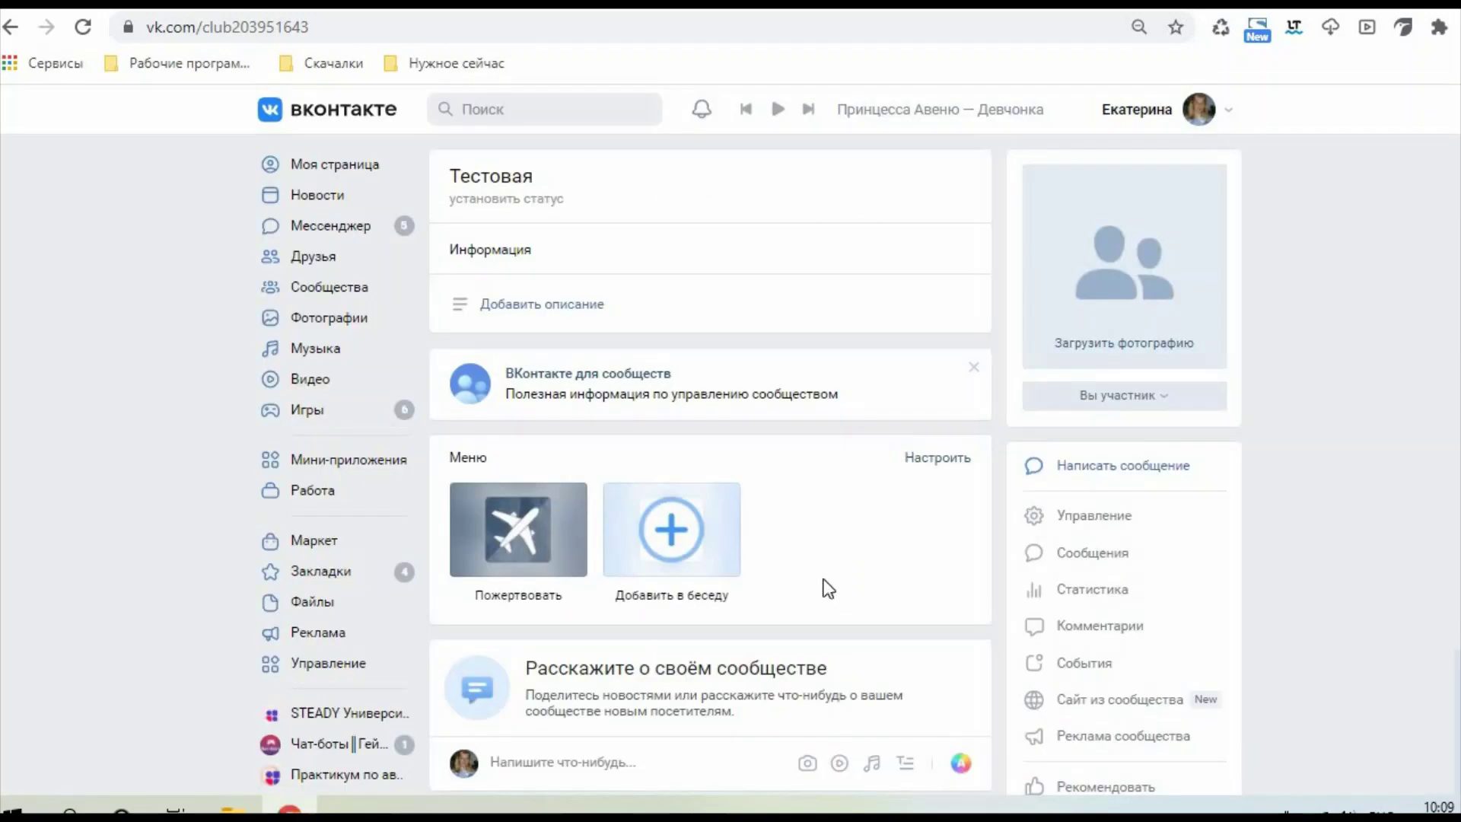
Send the message 'привет' to the Тестовая community.
left_click(1094, 467)
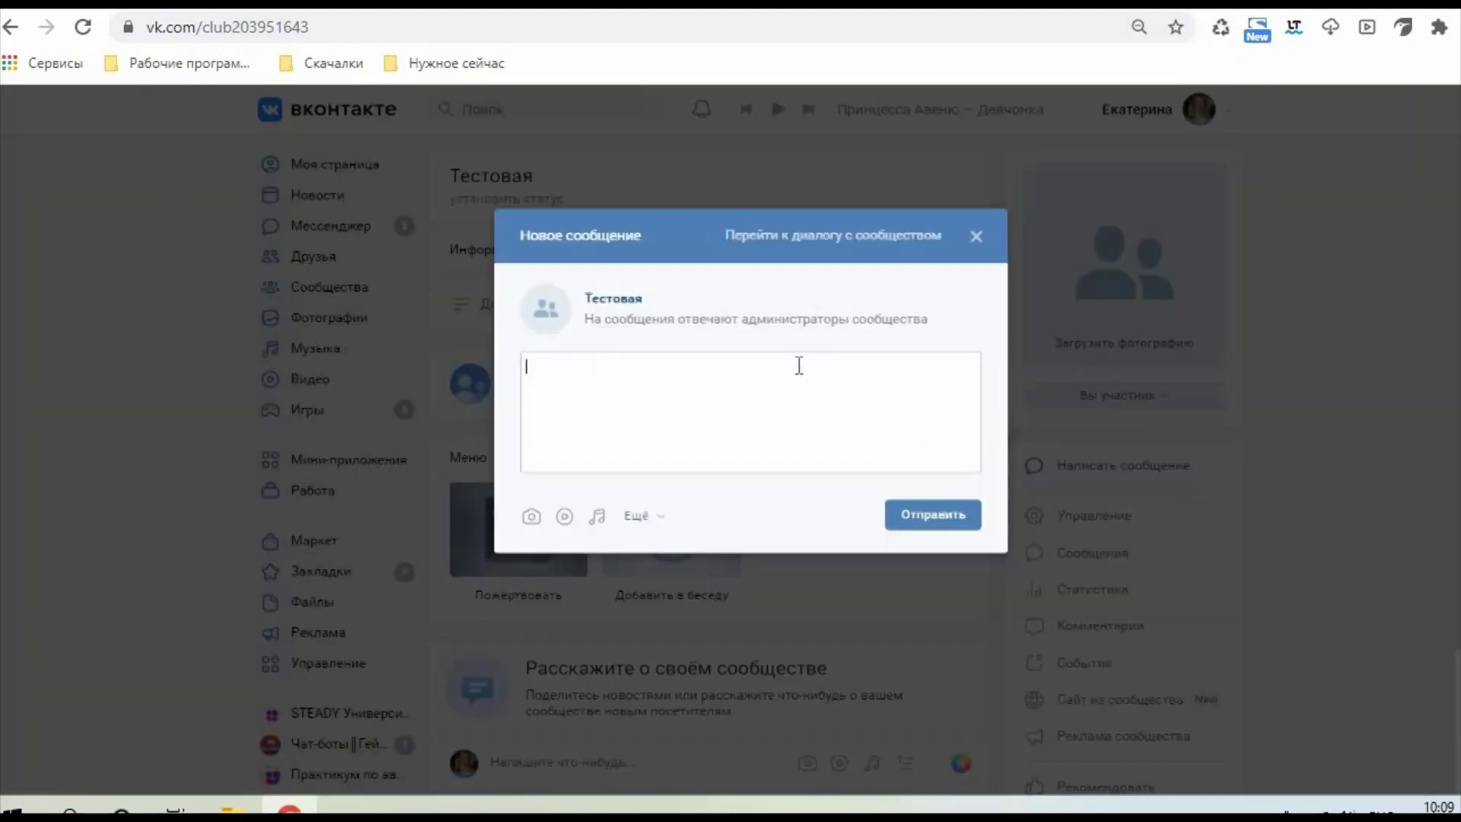
type("привет")
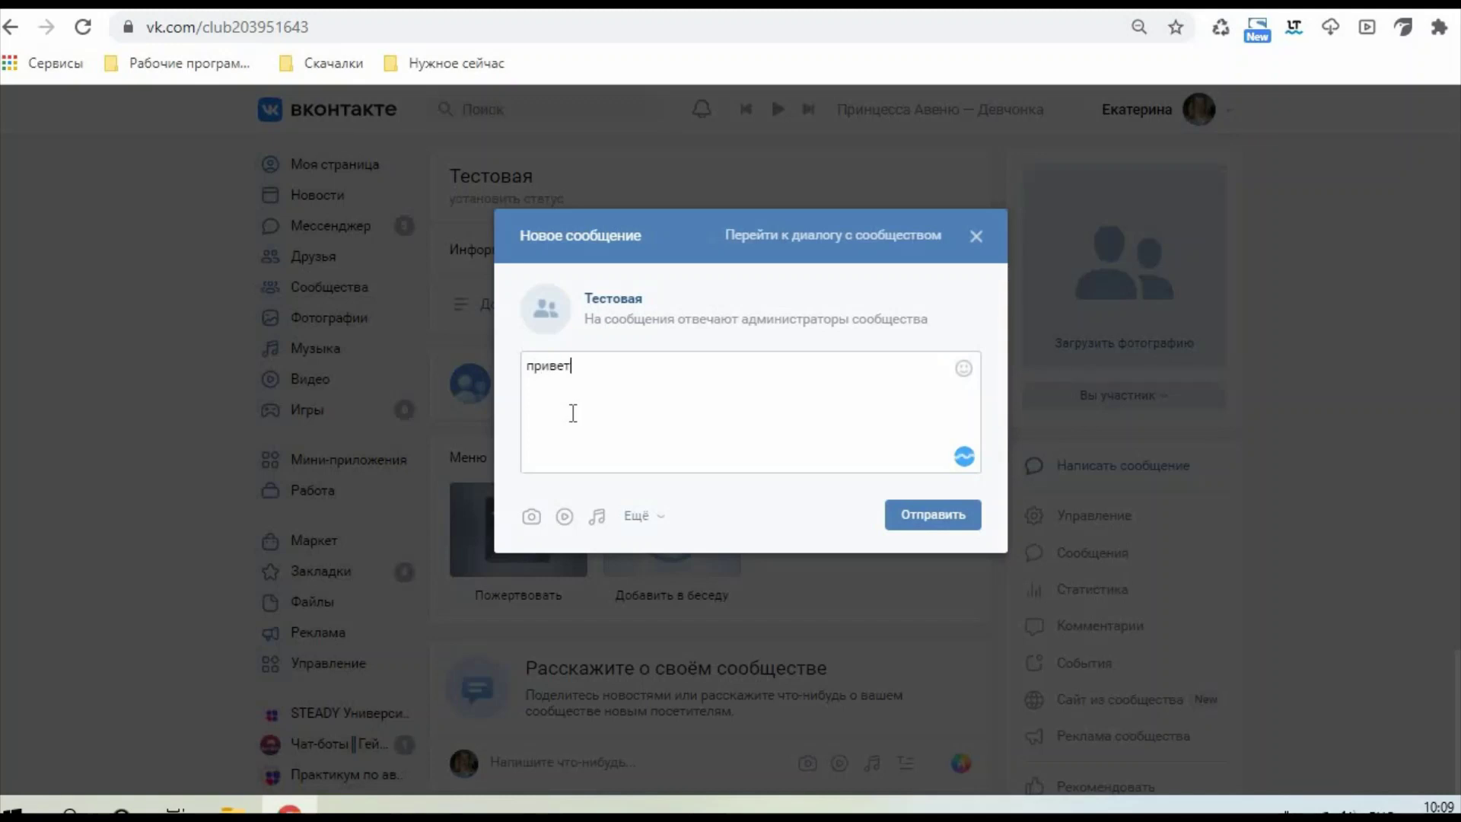
left_click(931, 516)
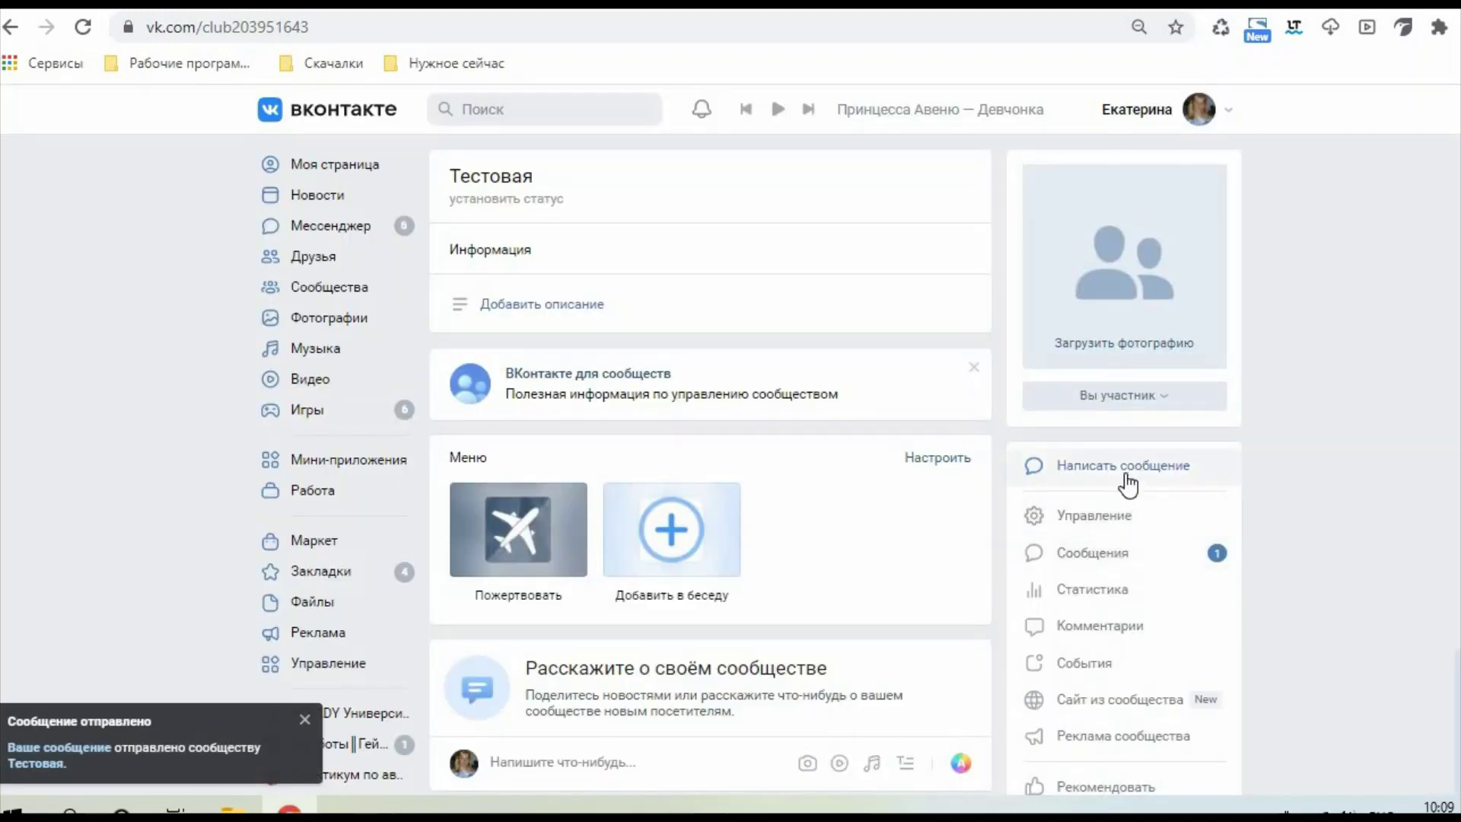
Open the full community dialog to see the automatic reply 'и тебе привет'.
left_click(1105, 476)
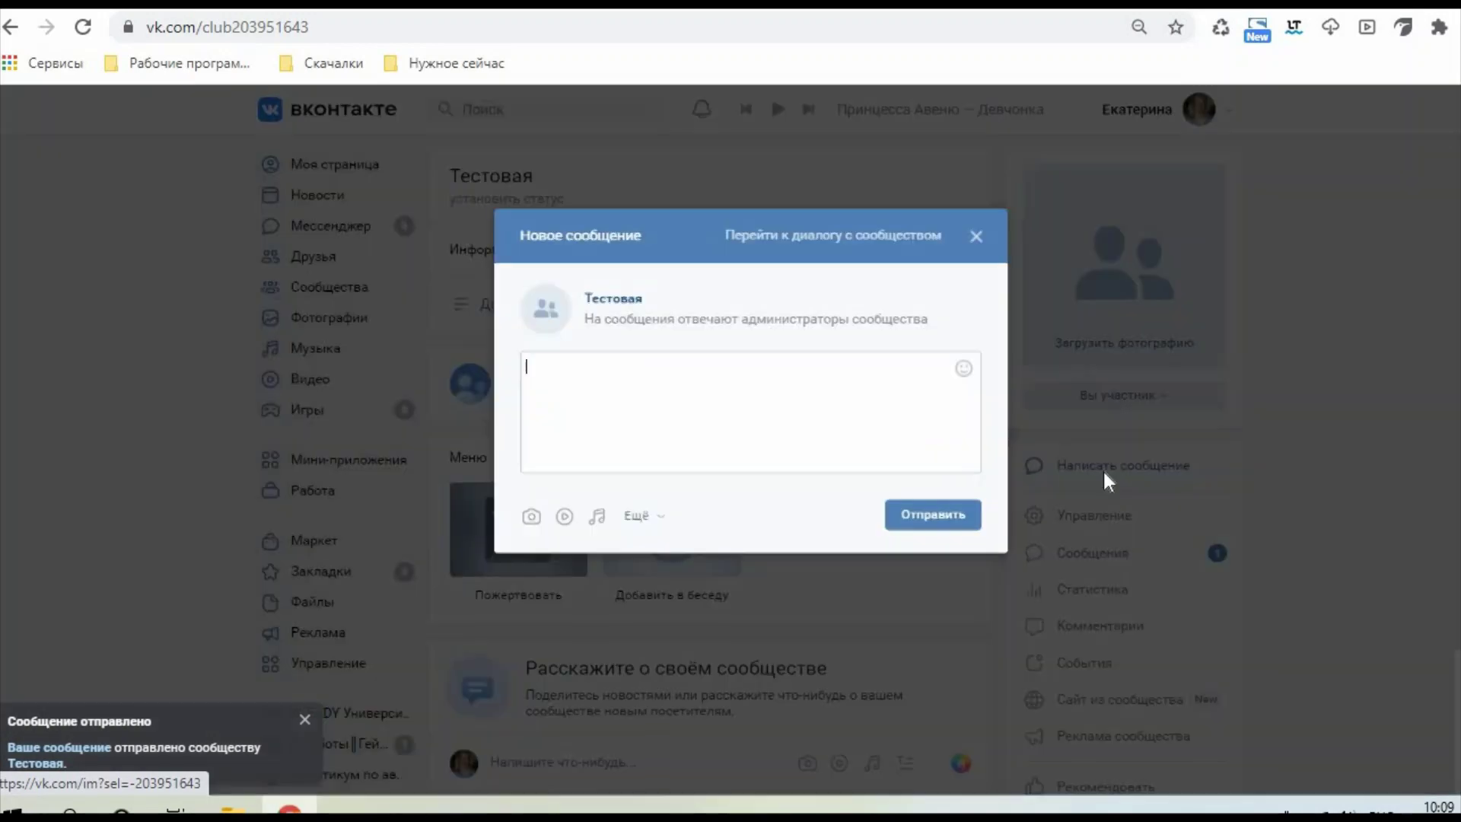
left_click(805, 241)
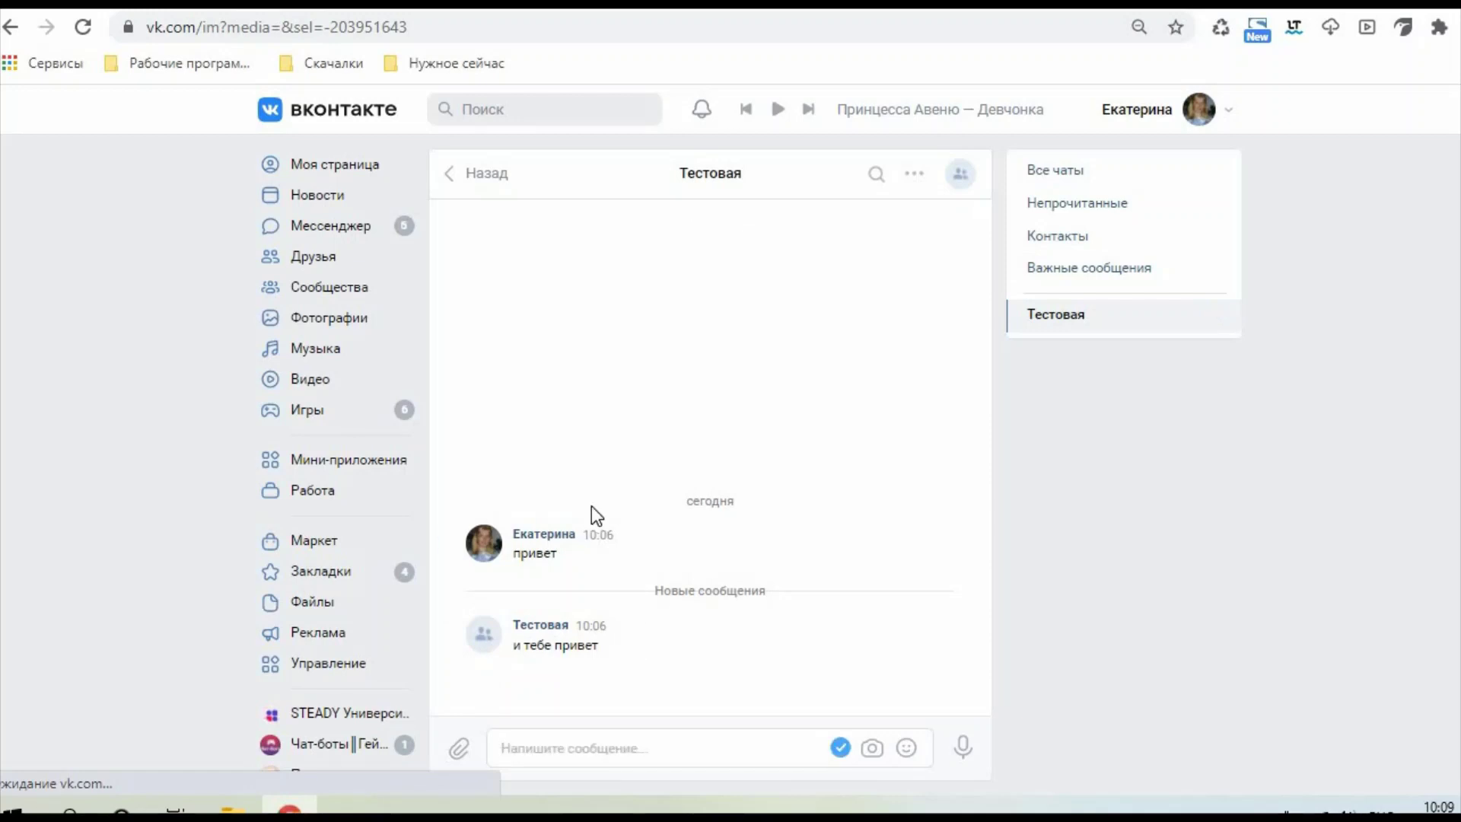
key("ctrl+Tab")
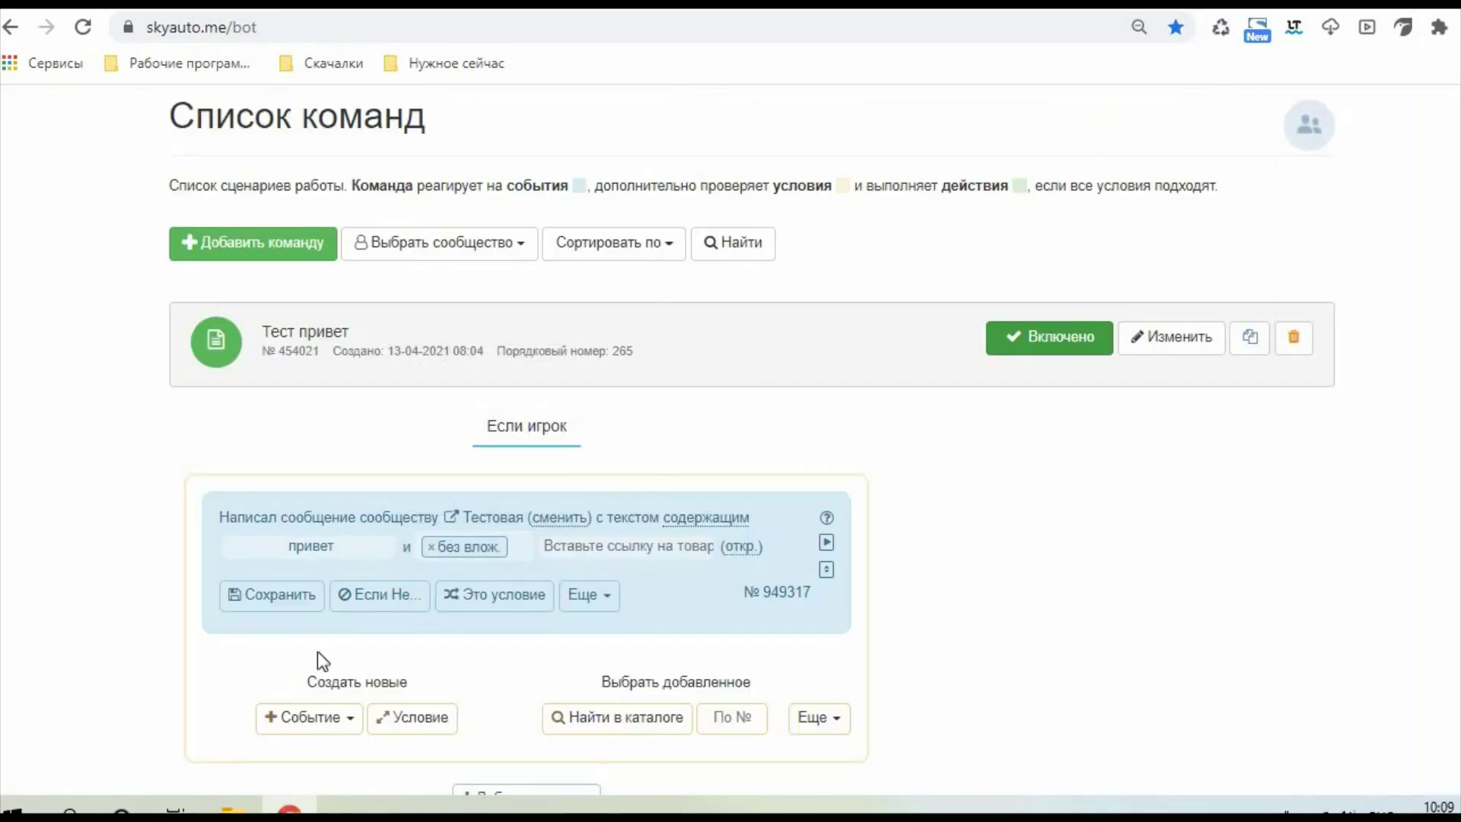
scroll(308, 685, "down", 1)
Delete the command's message trigger everywhere.
left_click(318, 614)
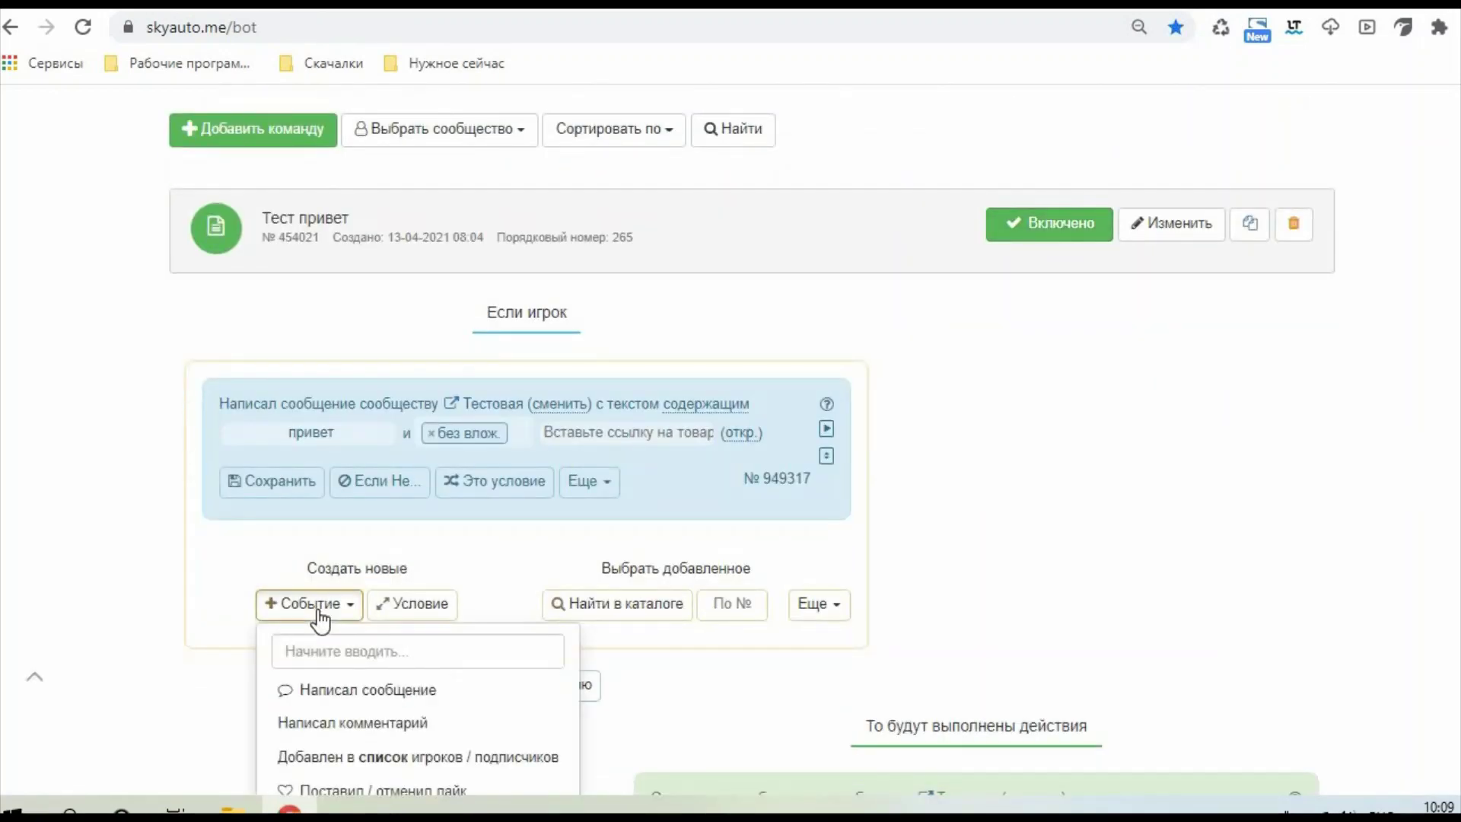
left_click(318, 613)
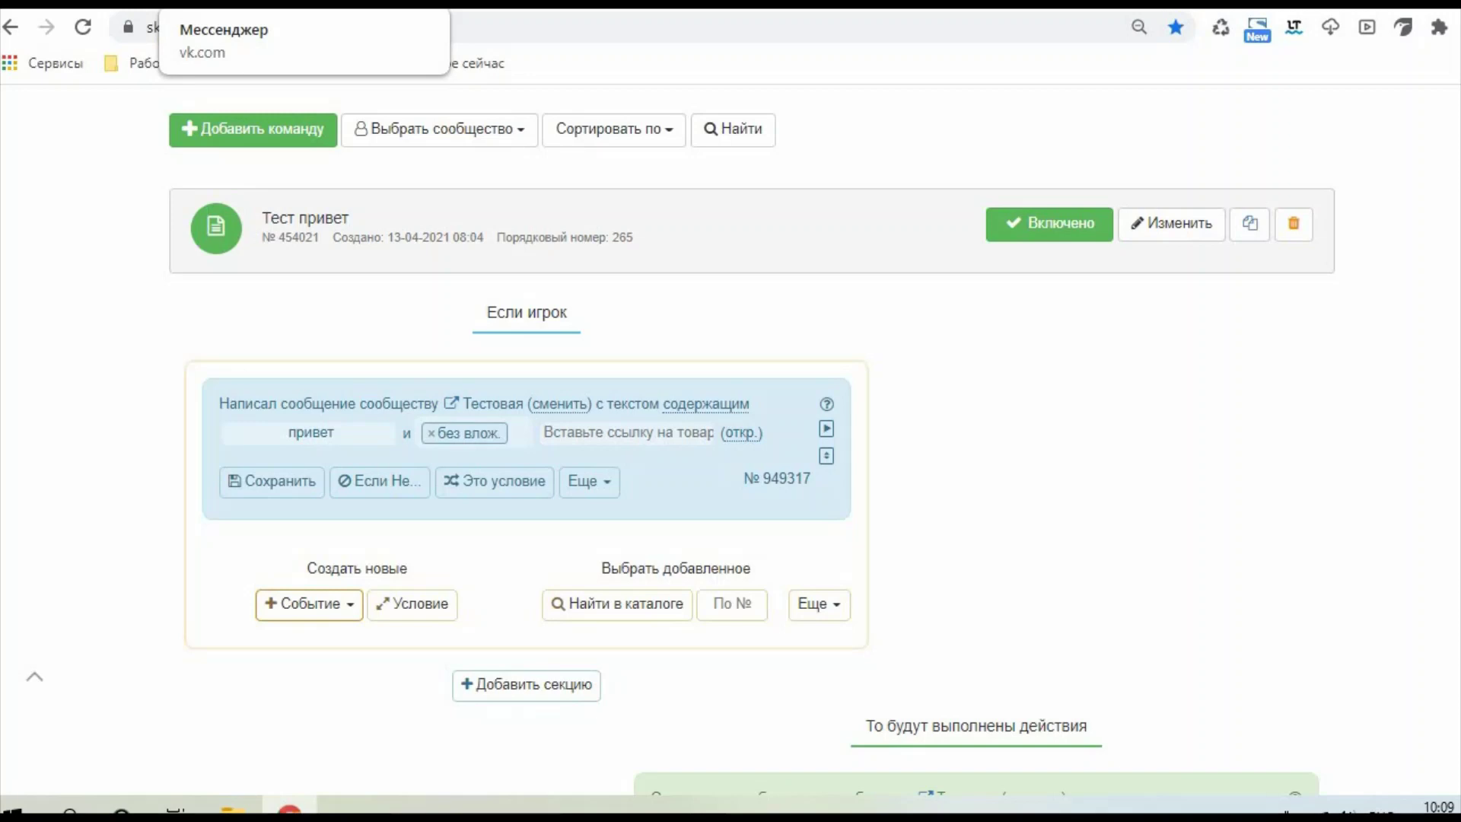
scroll(656, 404, "down", 1)
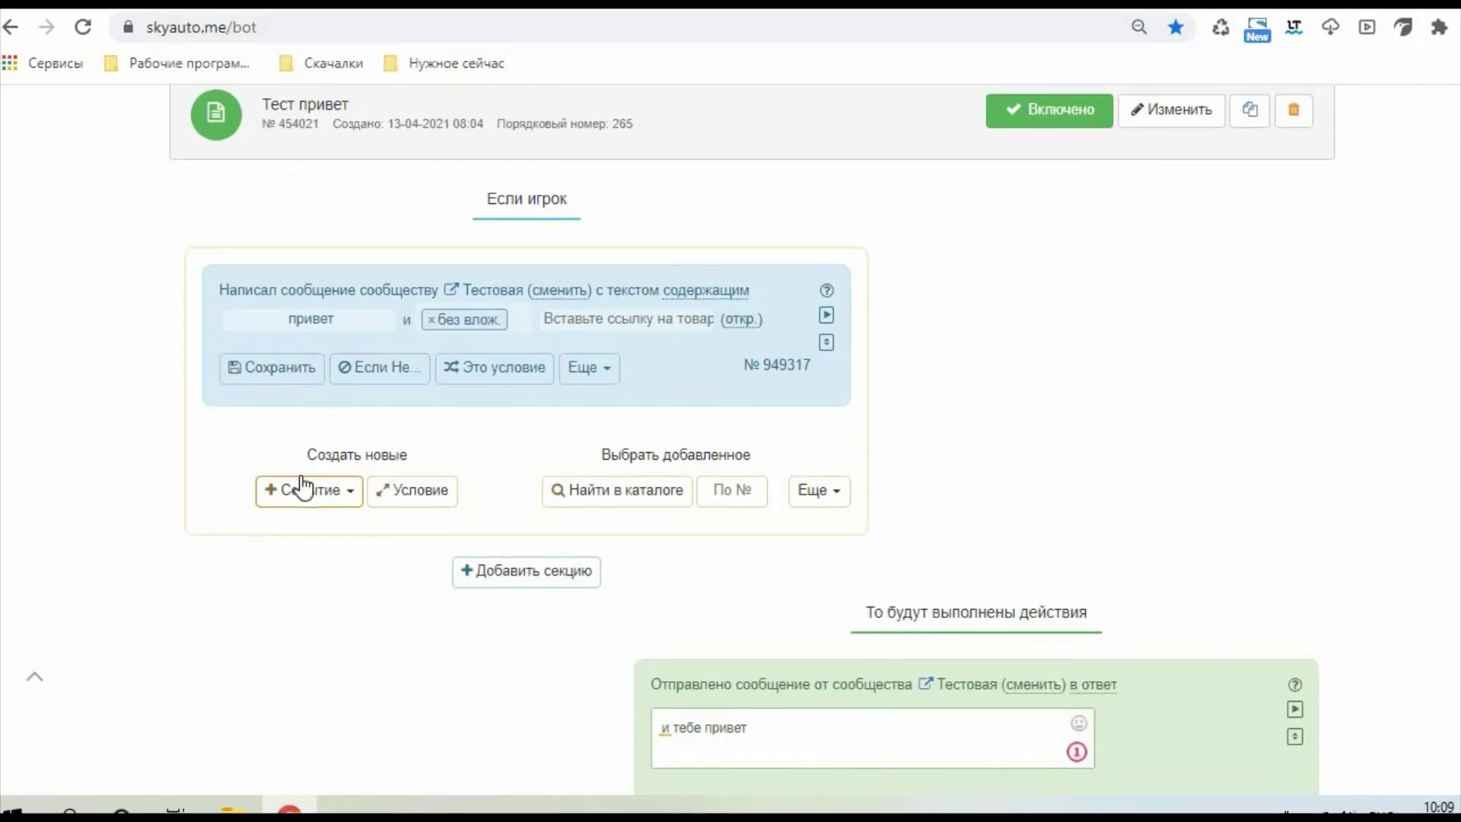
left_click(593, 371)
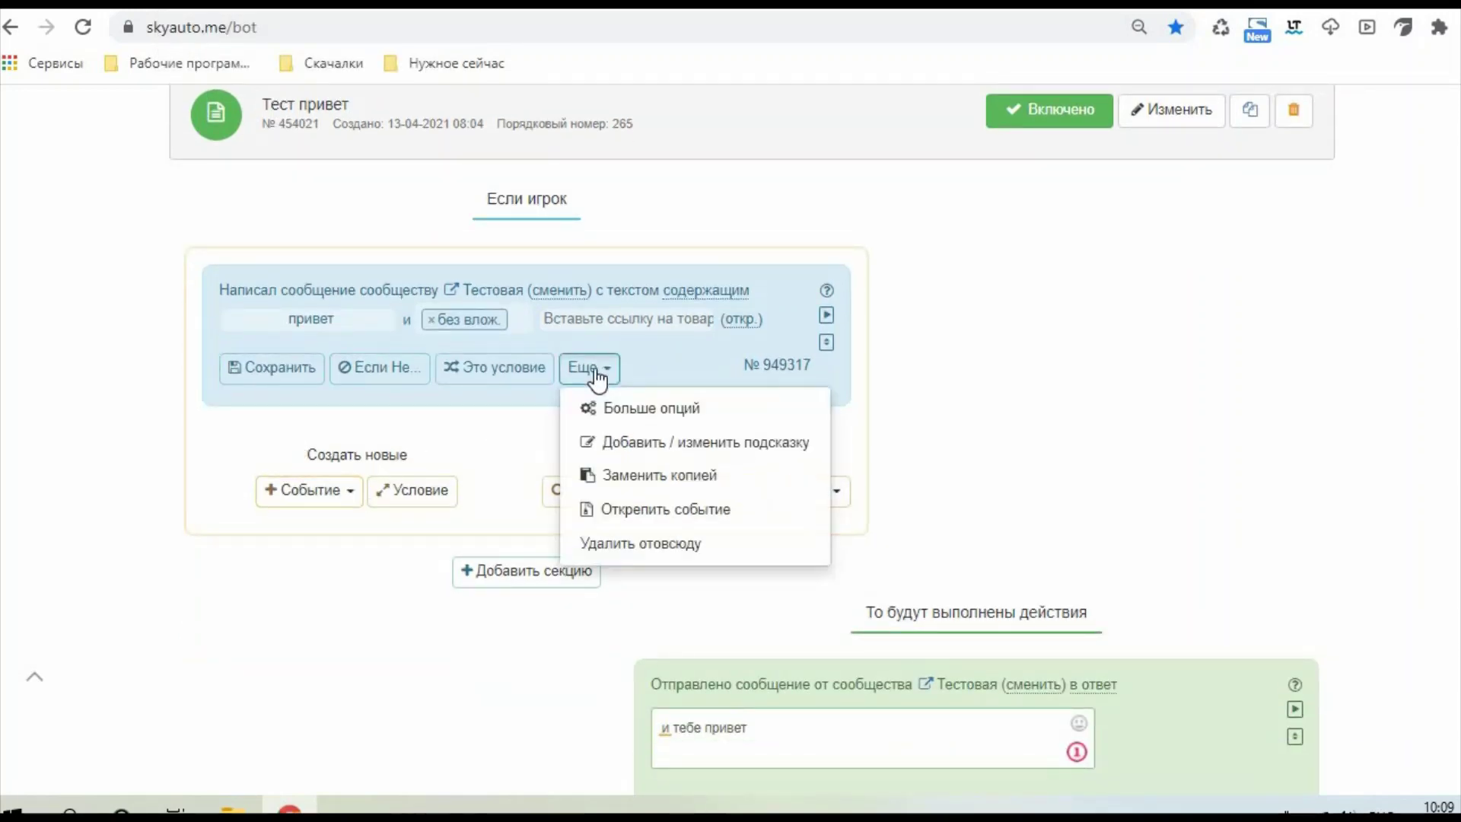
left_click(630, 545)
left_click(986, 370)
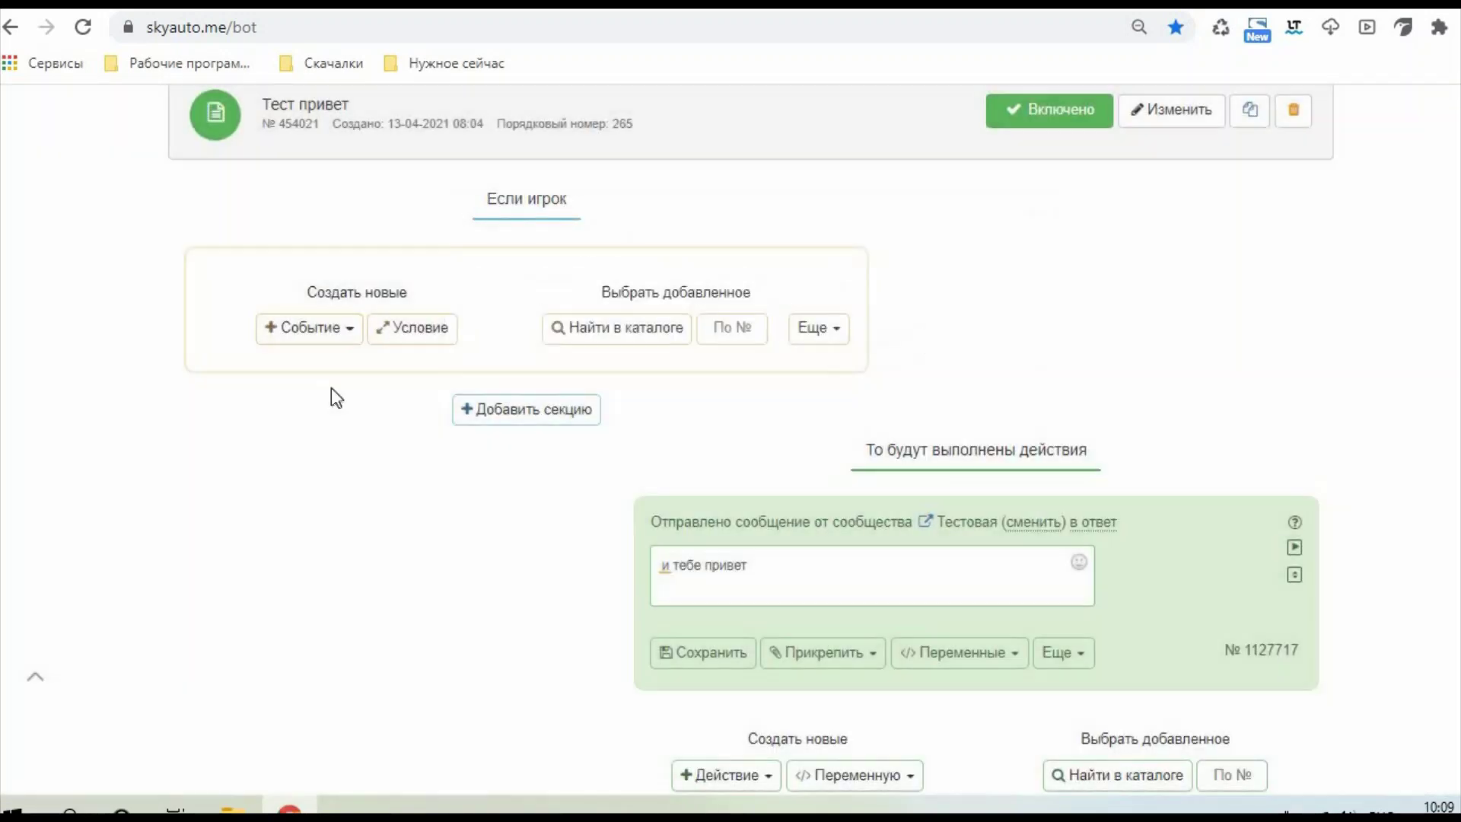
Switch the trigger event to 'Написал комментарий' and open Тестовая in a new tab.
left_click(308, 342)
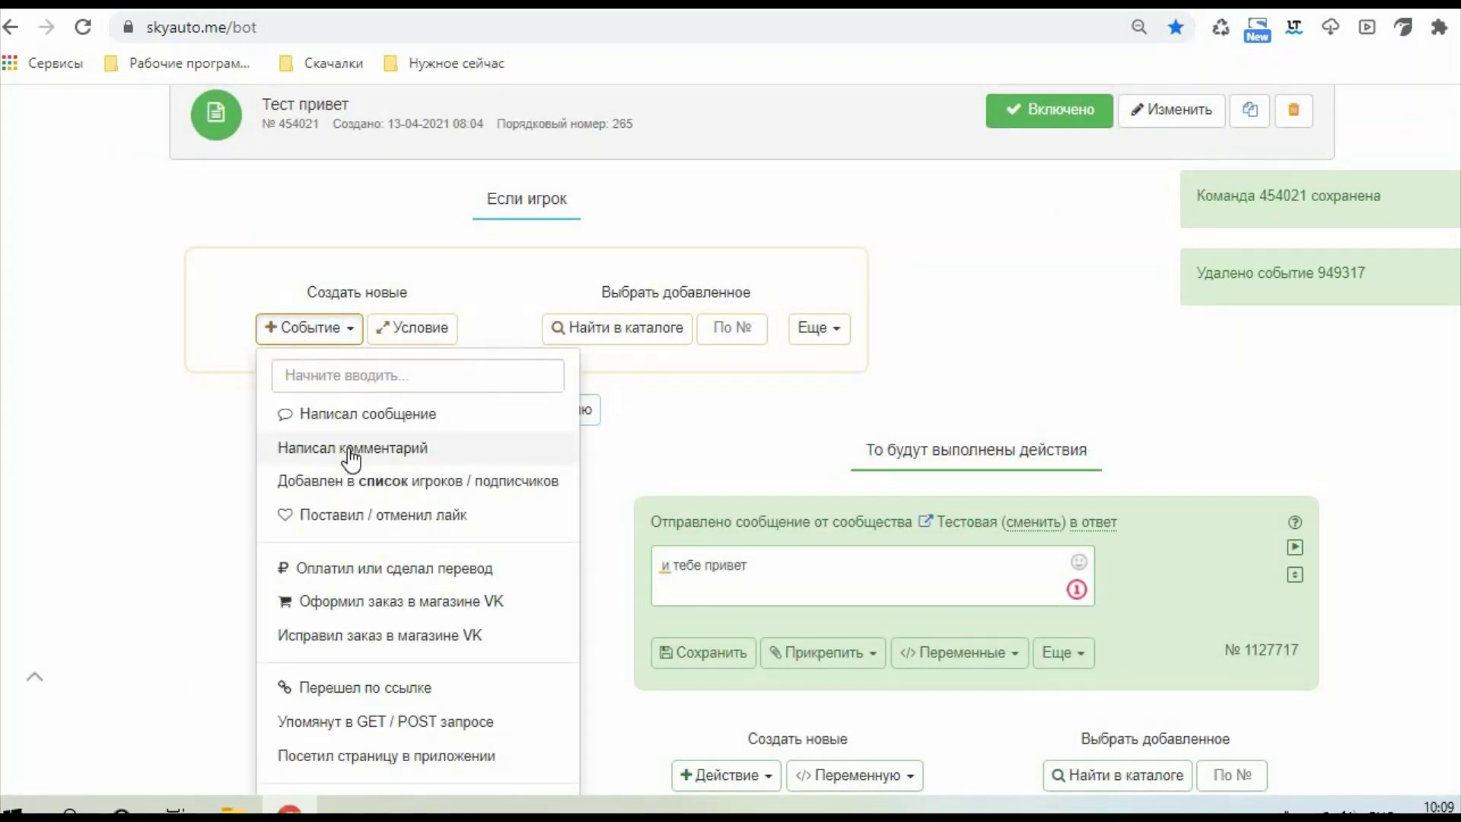
left_click(351, 457)
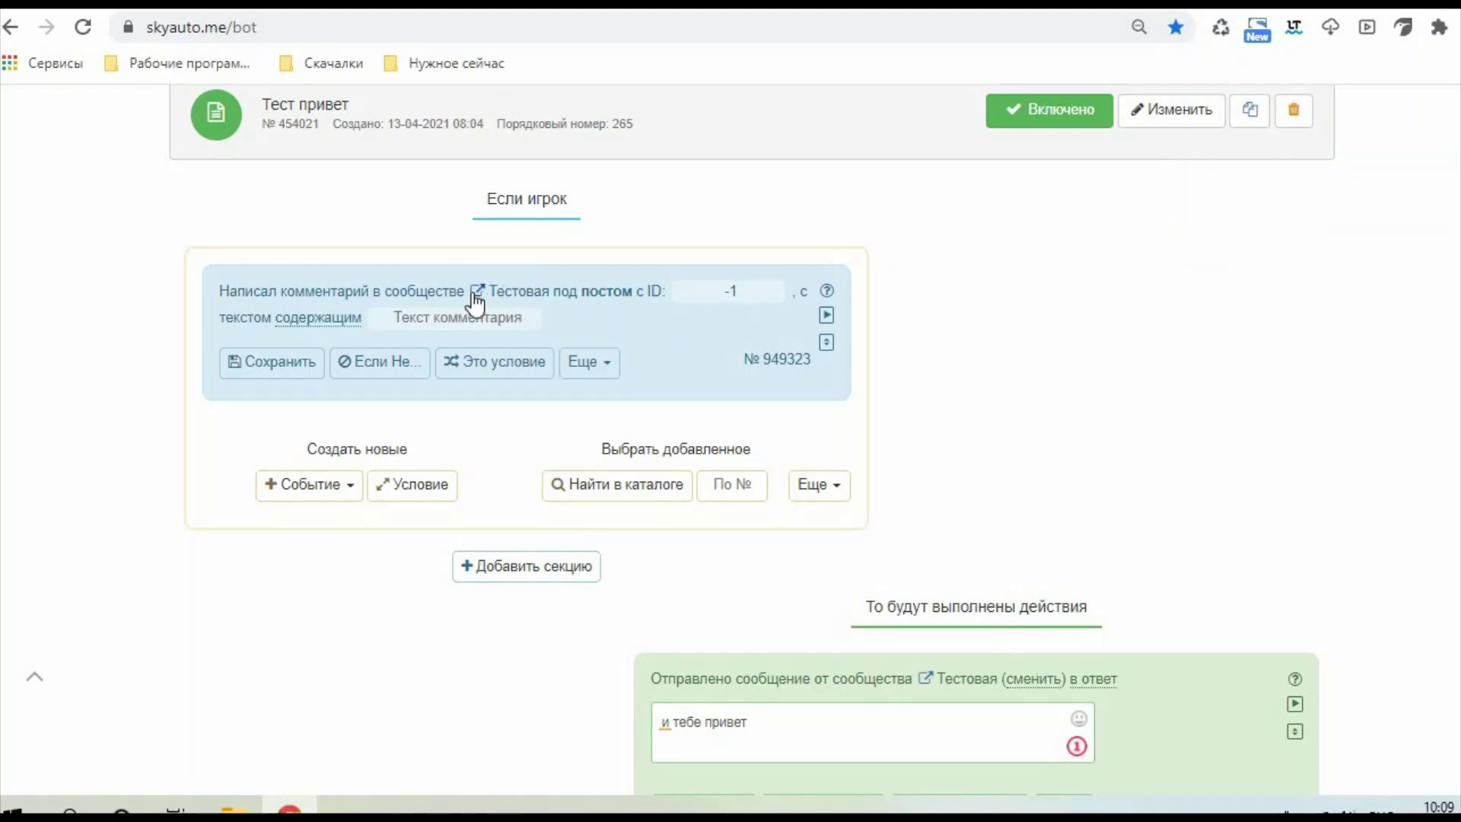
left_click(476, 291)
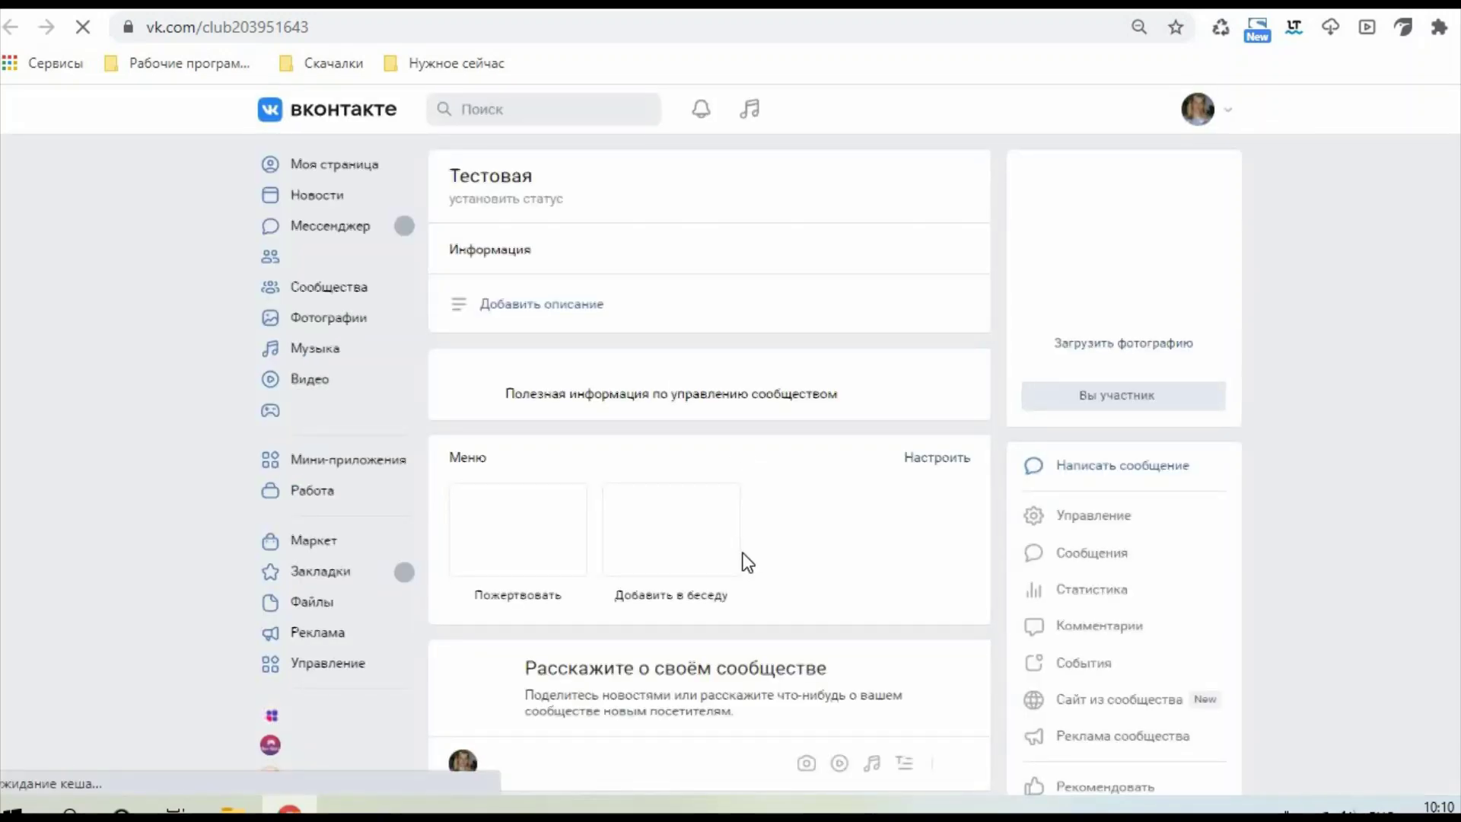
Publish the post 'тестовый пост' on behalf of the Тестовая community.
scroll(743, 555, "down", 10)
scroll(518, 431, "up", 5)
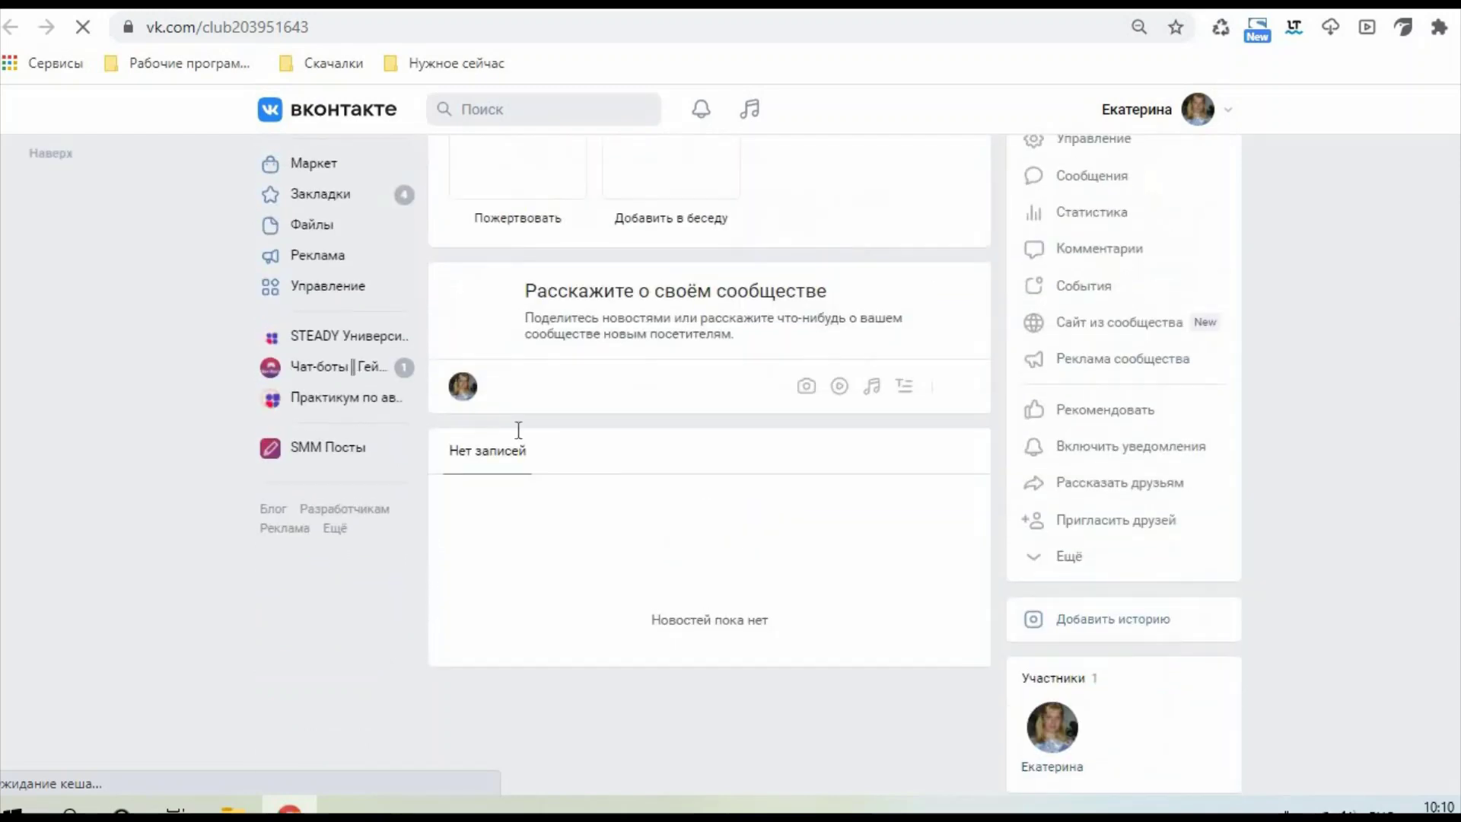
left_click(572, 389)
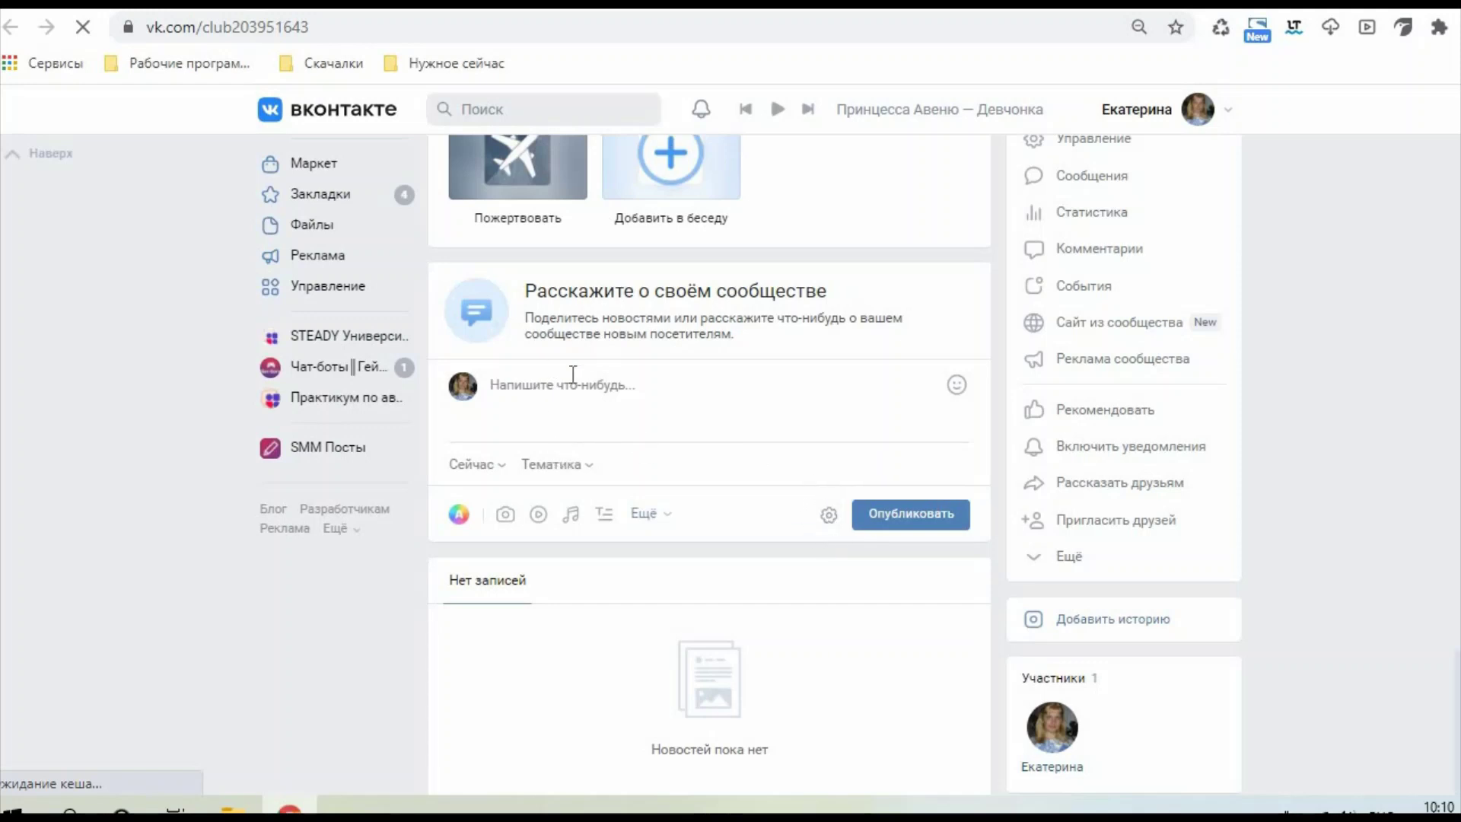
left_click(730, 384)
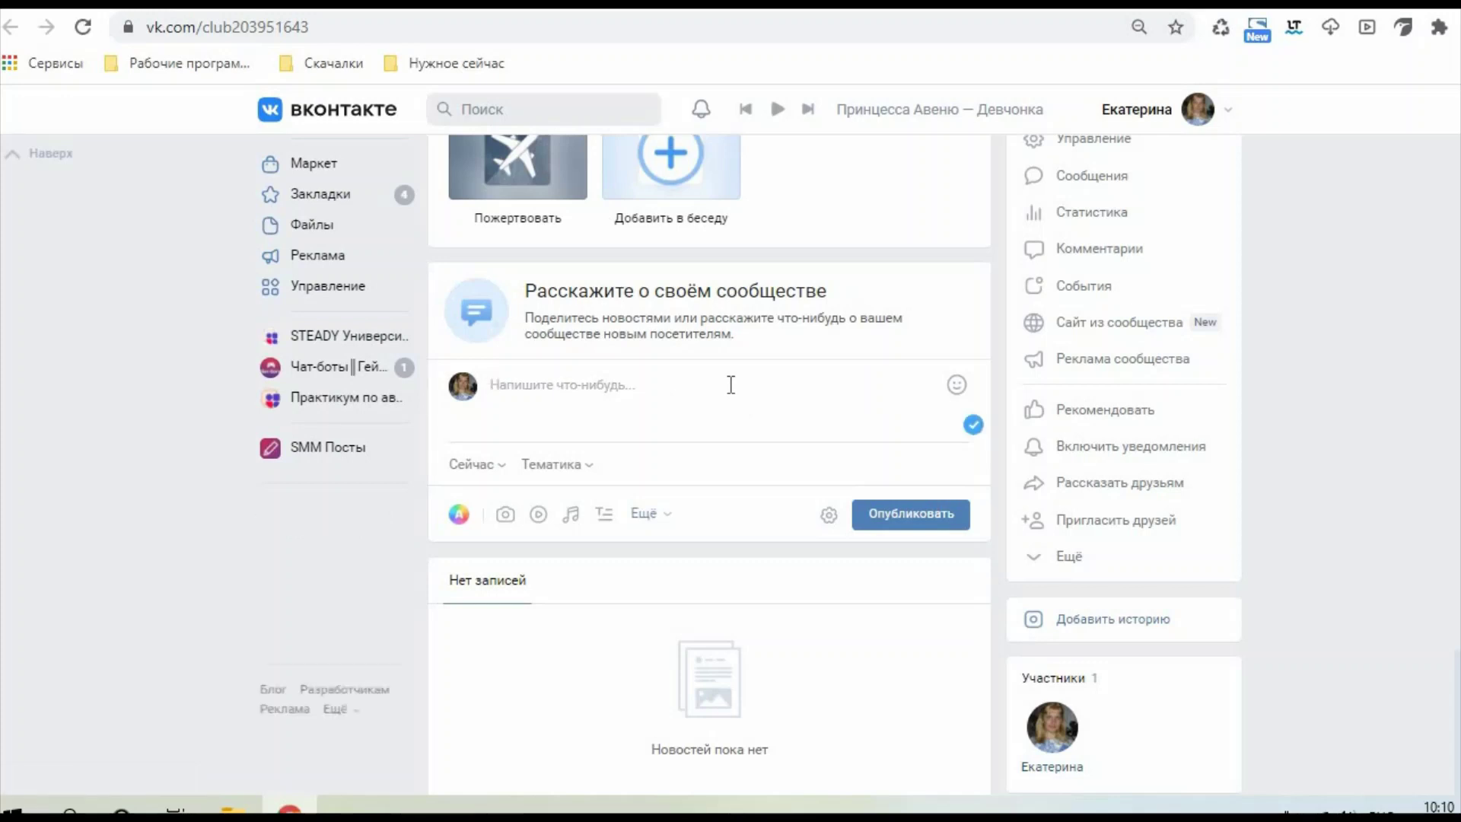
type("тестовый пост")
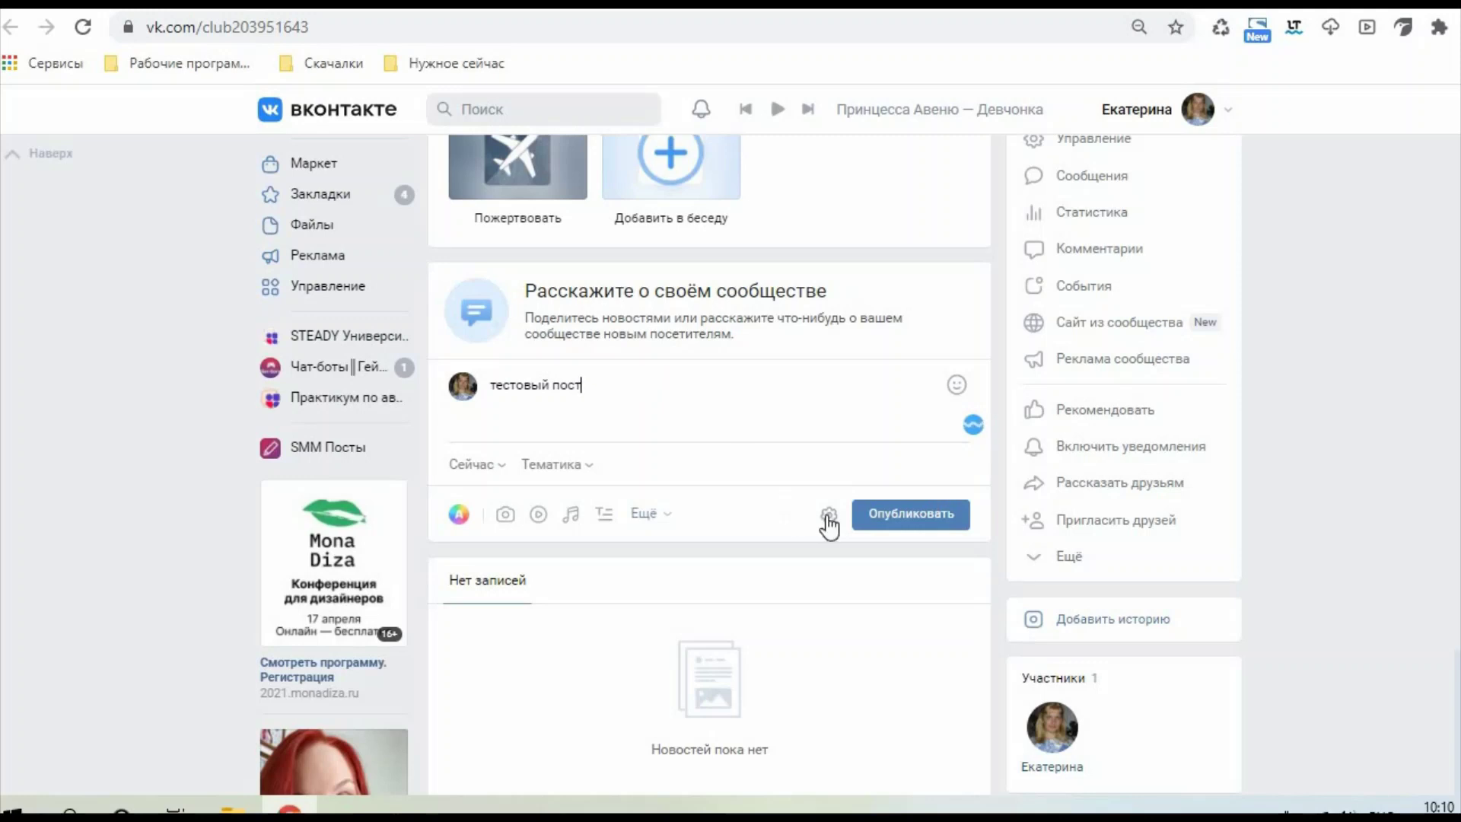
mouse_move(827, 516)
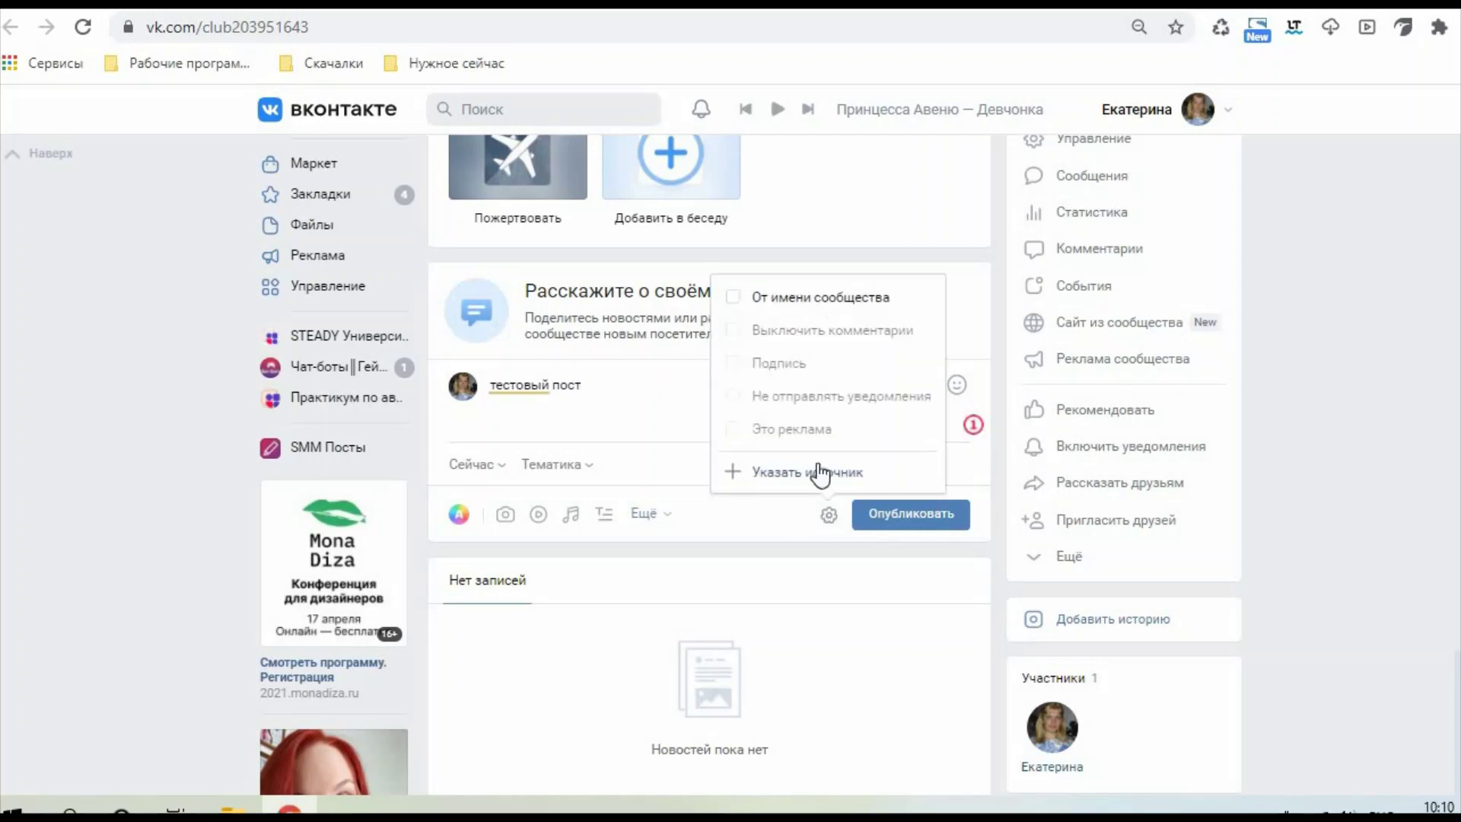
left_click(776, 299)
left_click(904, 517)
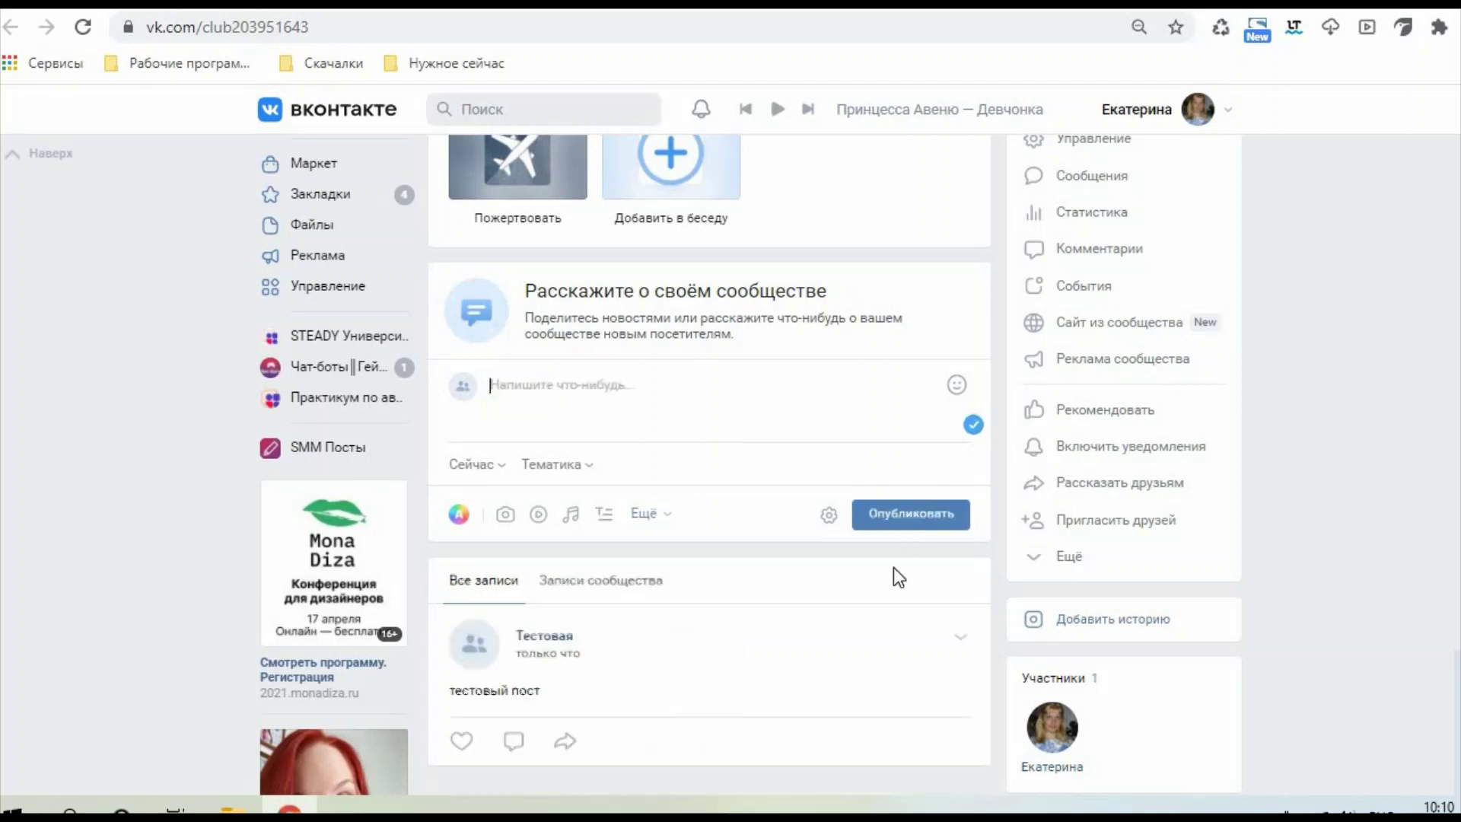
Copy the link address of the published test post.
scroll(685, 548, "down", 4)
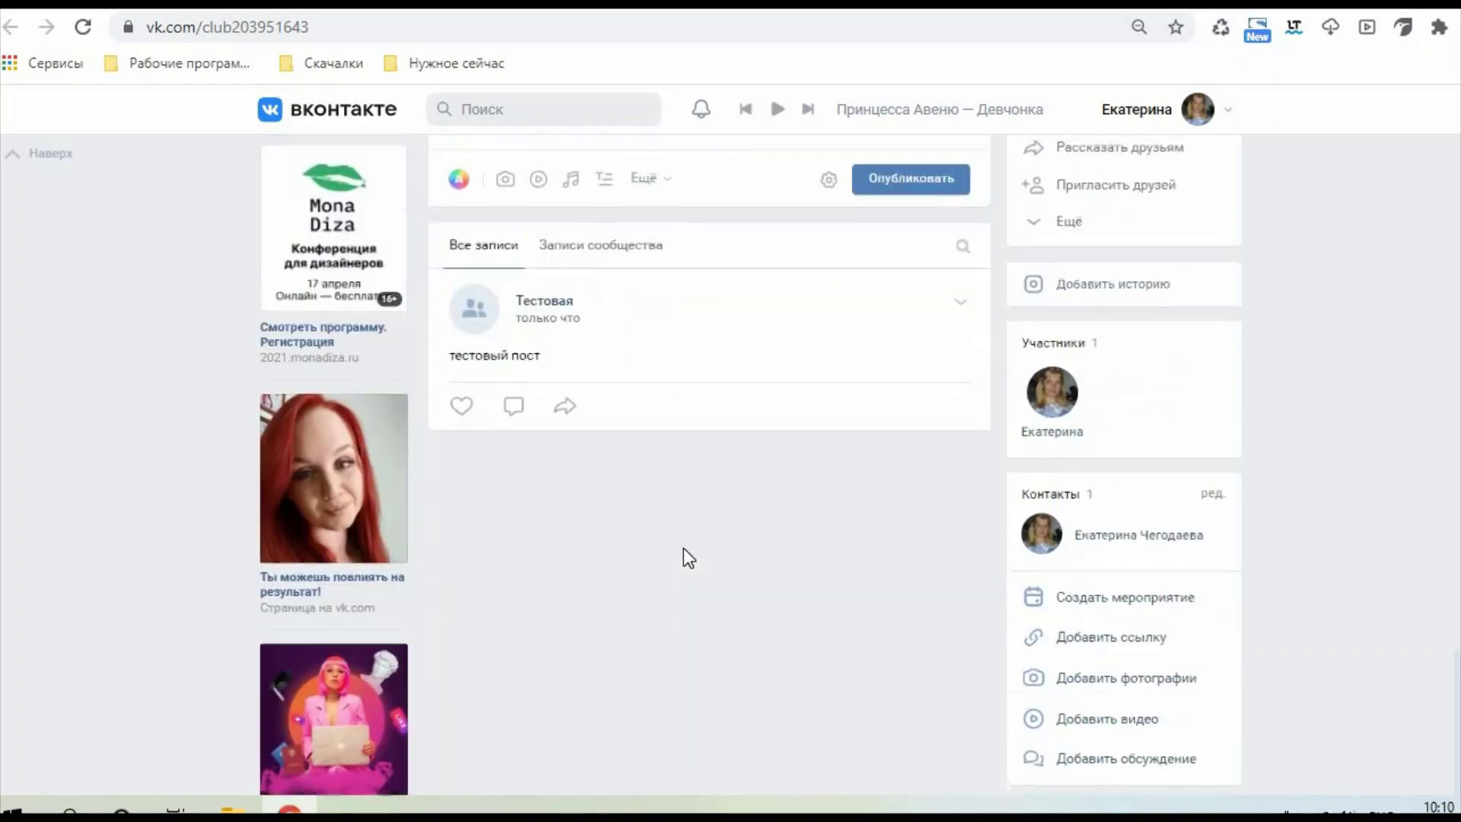
mouse_move(538, 319)
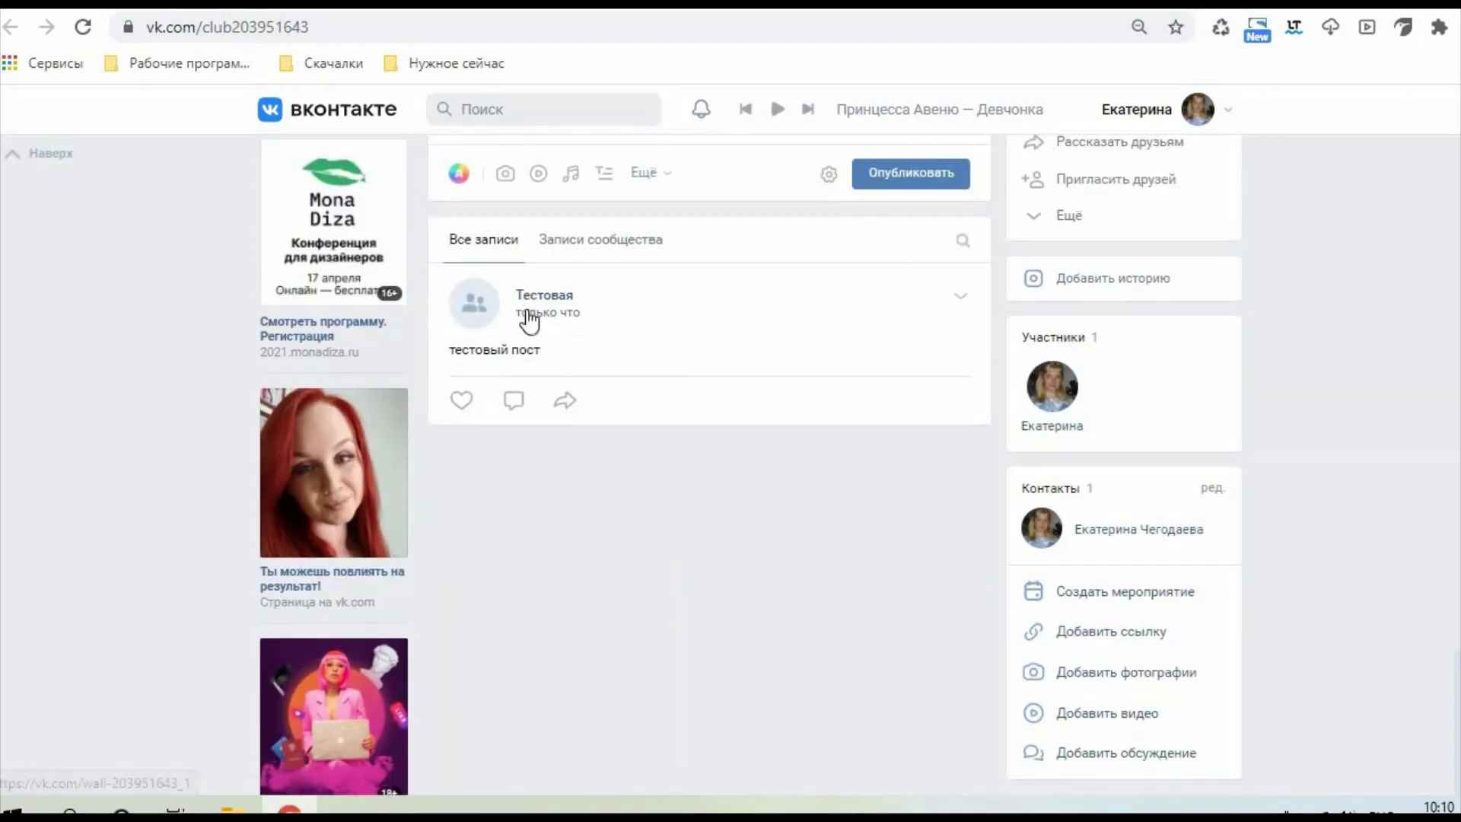
right_click(578, 313)
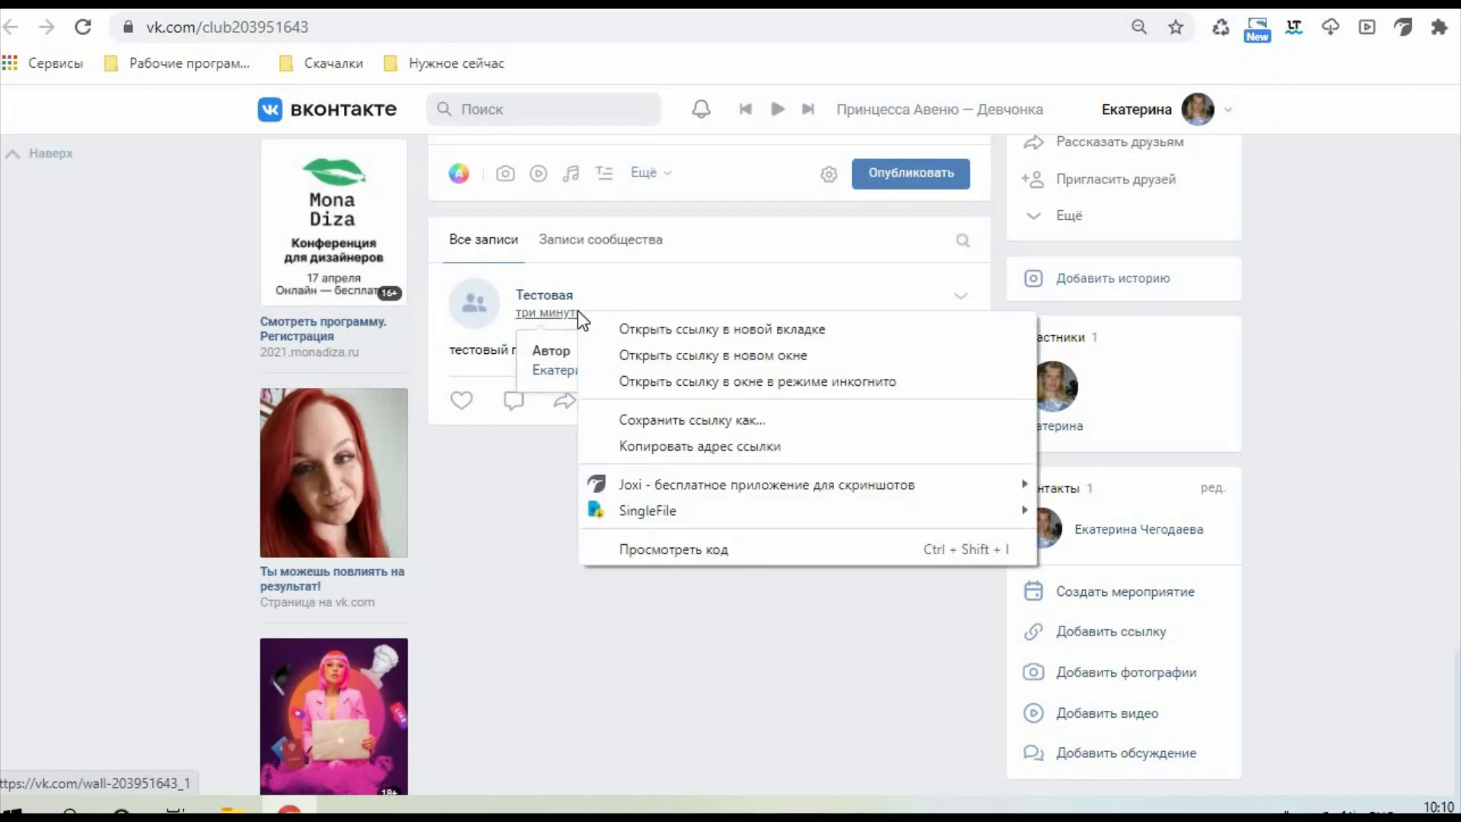
left_click(672, 443)
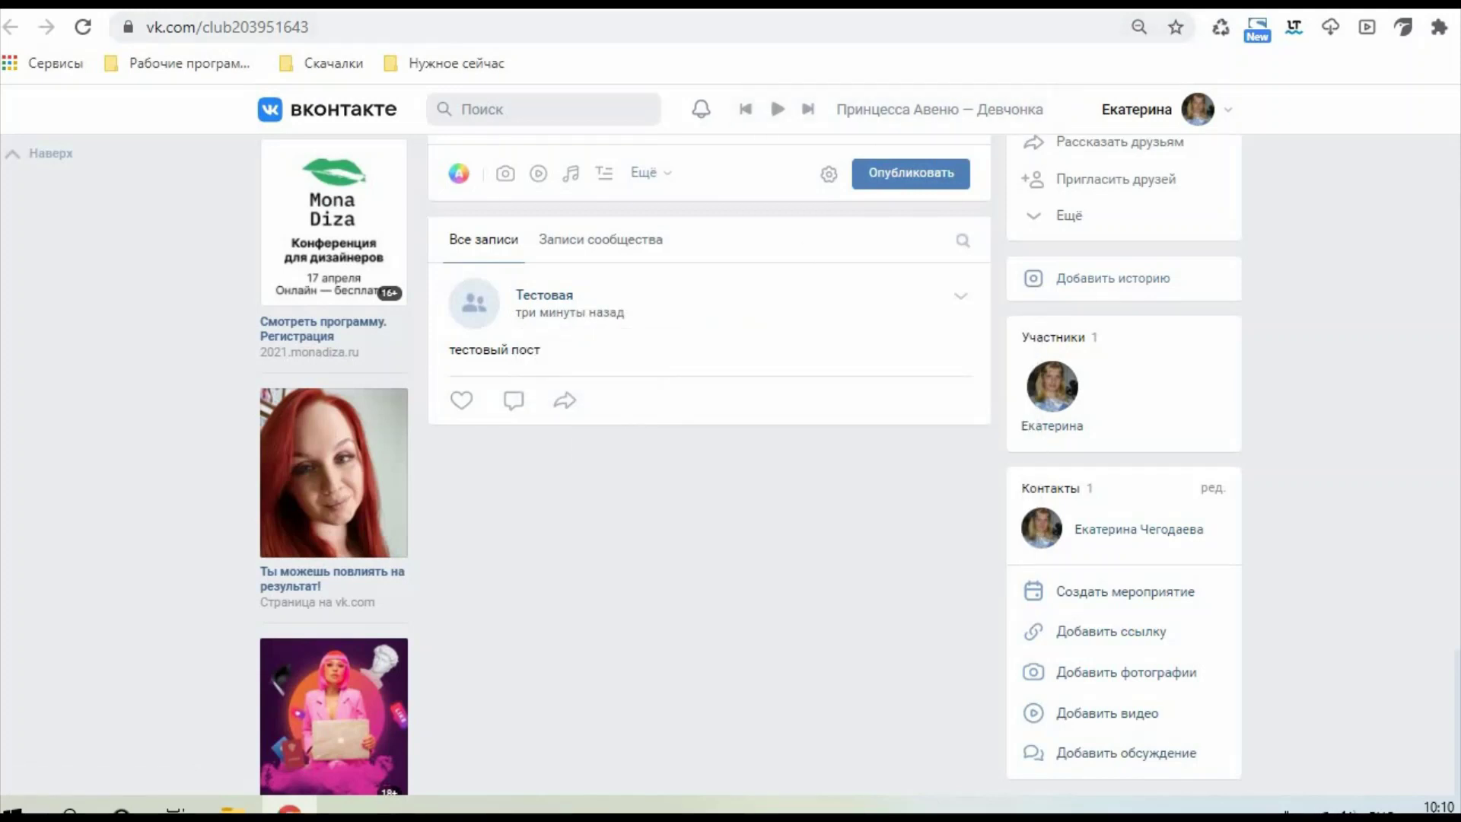
left_click(875, 9)
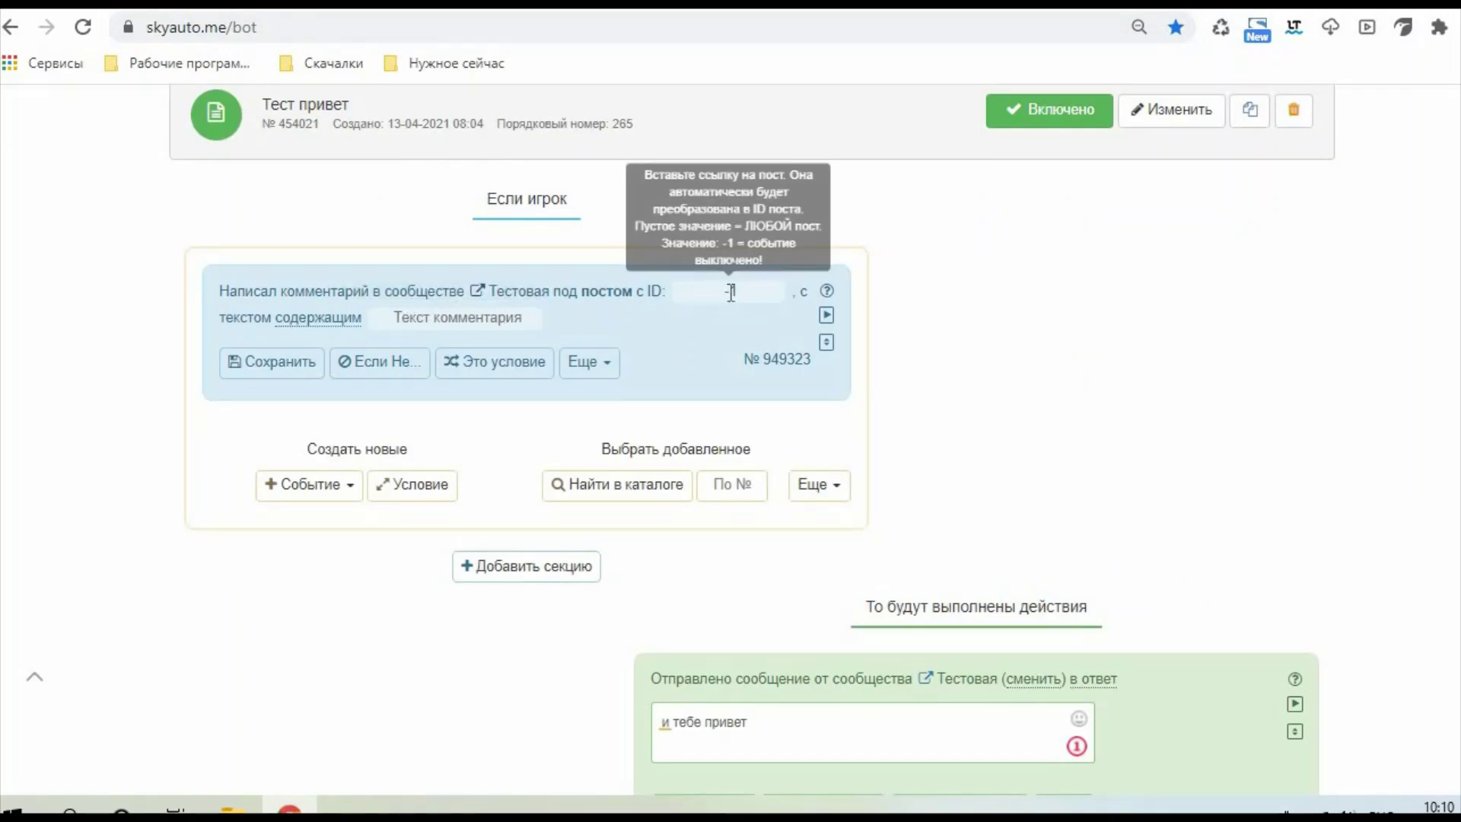
Replace post ID -1 with the pasted test post link and set comment text to 'привет'.
left_click_drag(724, 291, 745, 289)
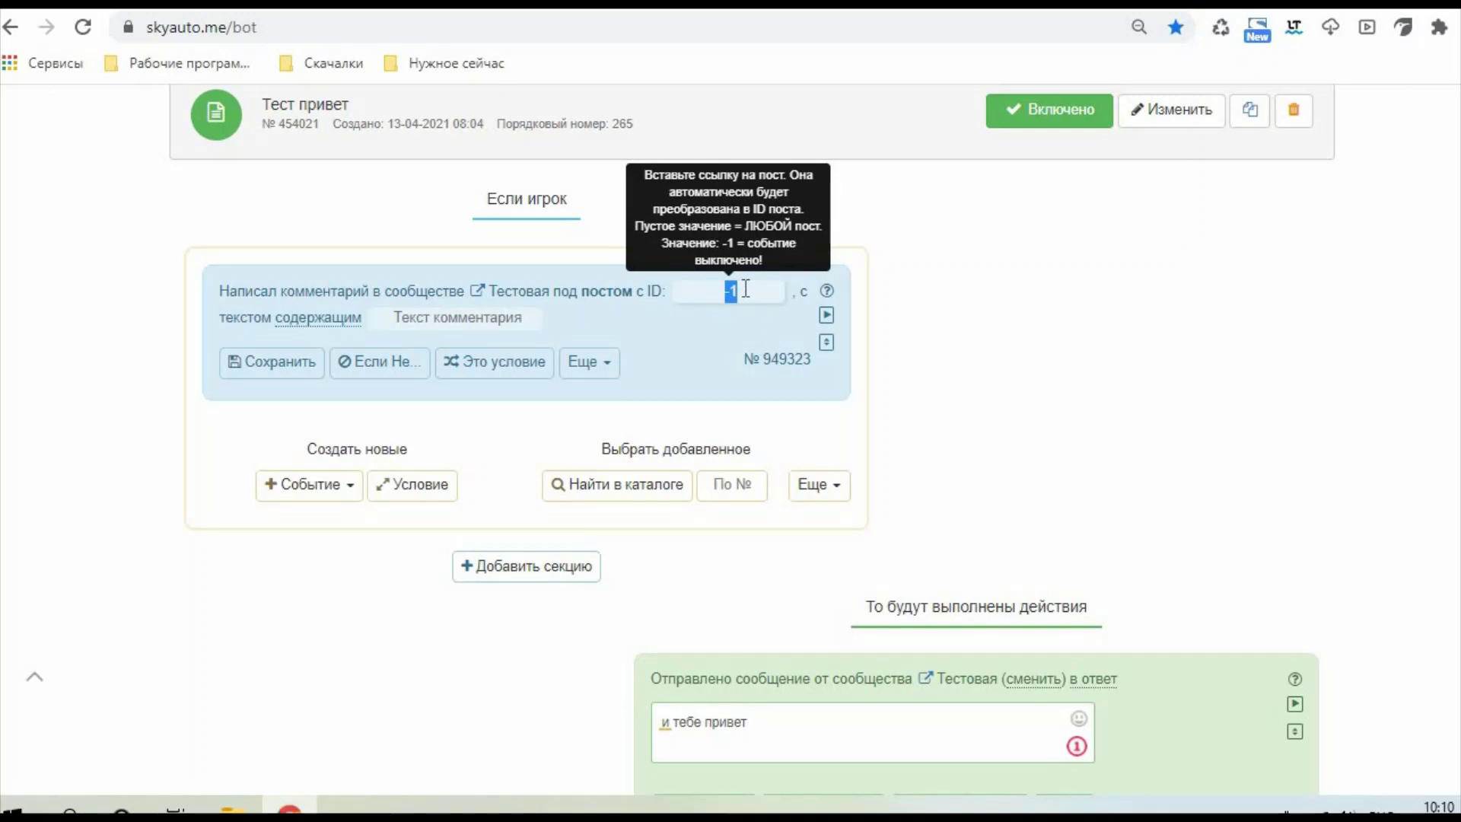
key("ctrl+v")
left_click(274, 362)
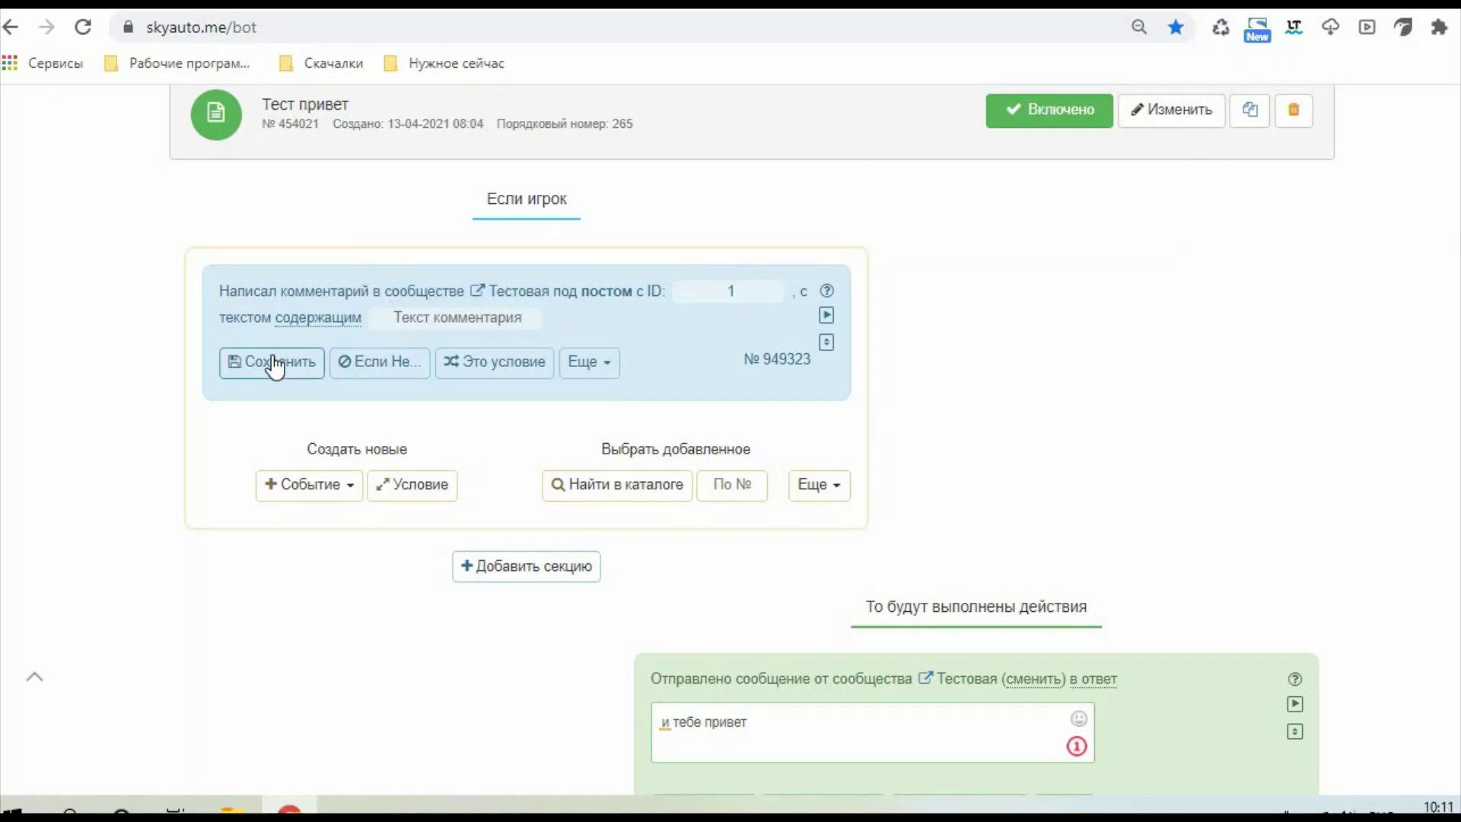
left_click(463, 324)
type("привет")
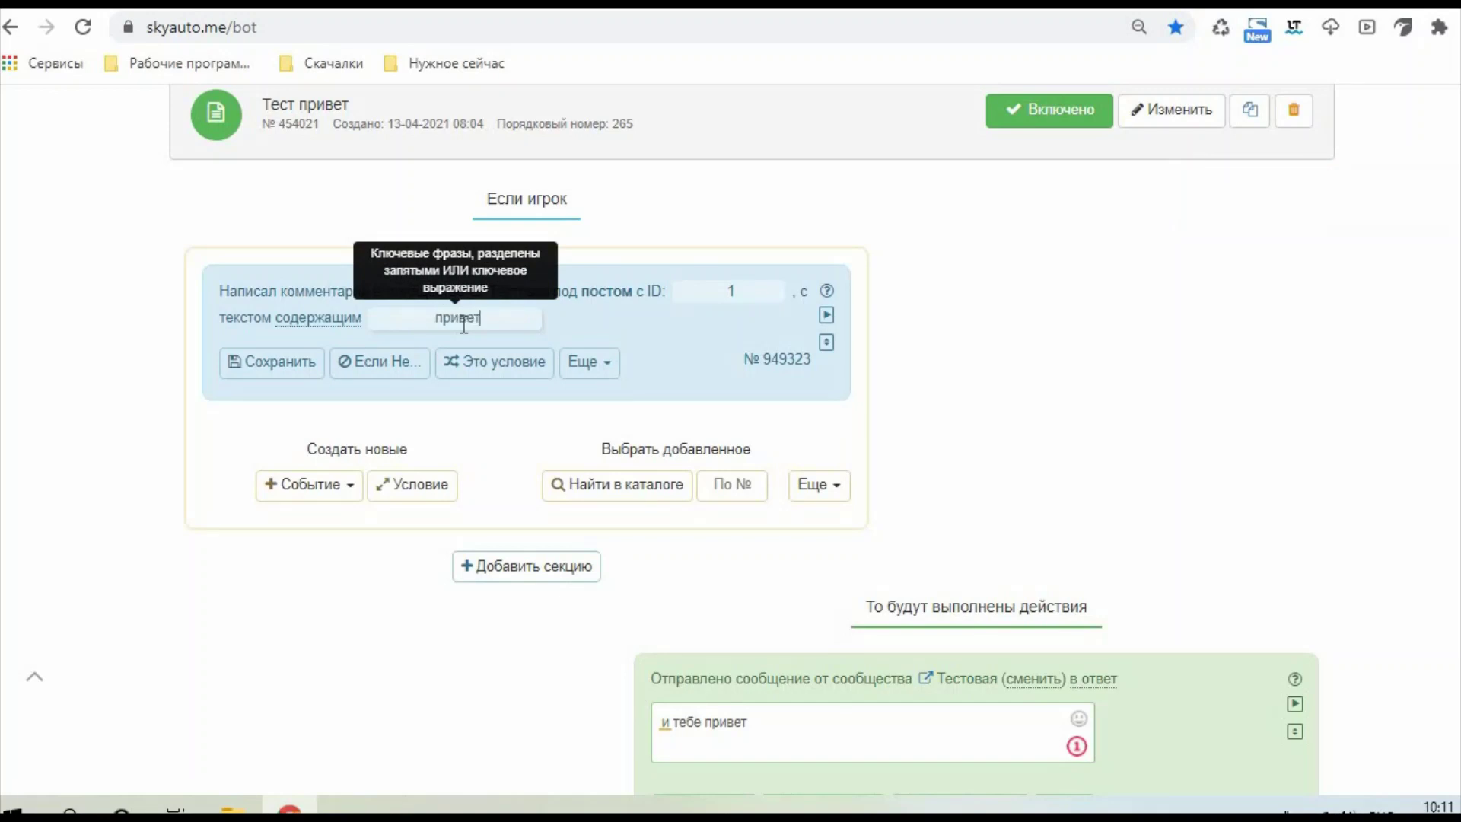
Delete the old 'и тебе привет' reply action from all commands.
scroll(463, 325, "down", 3)
left_click(1063, 583)
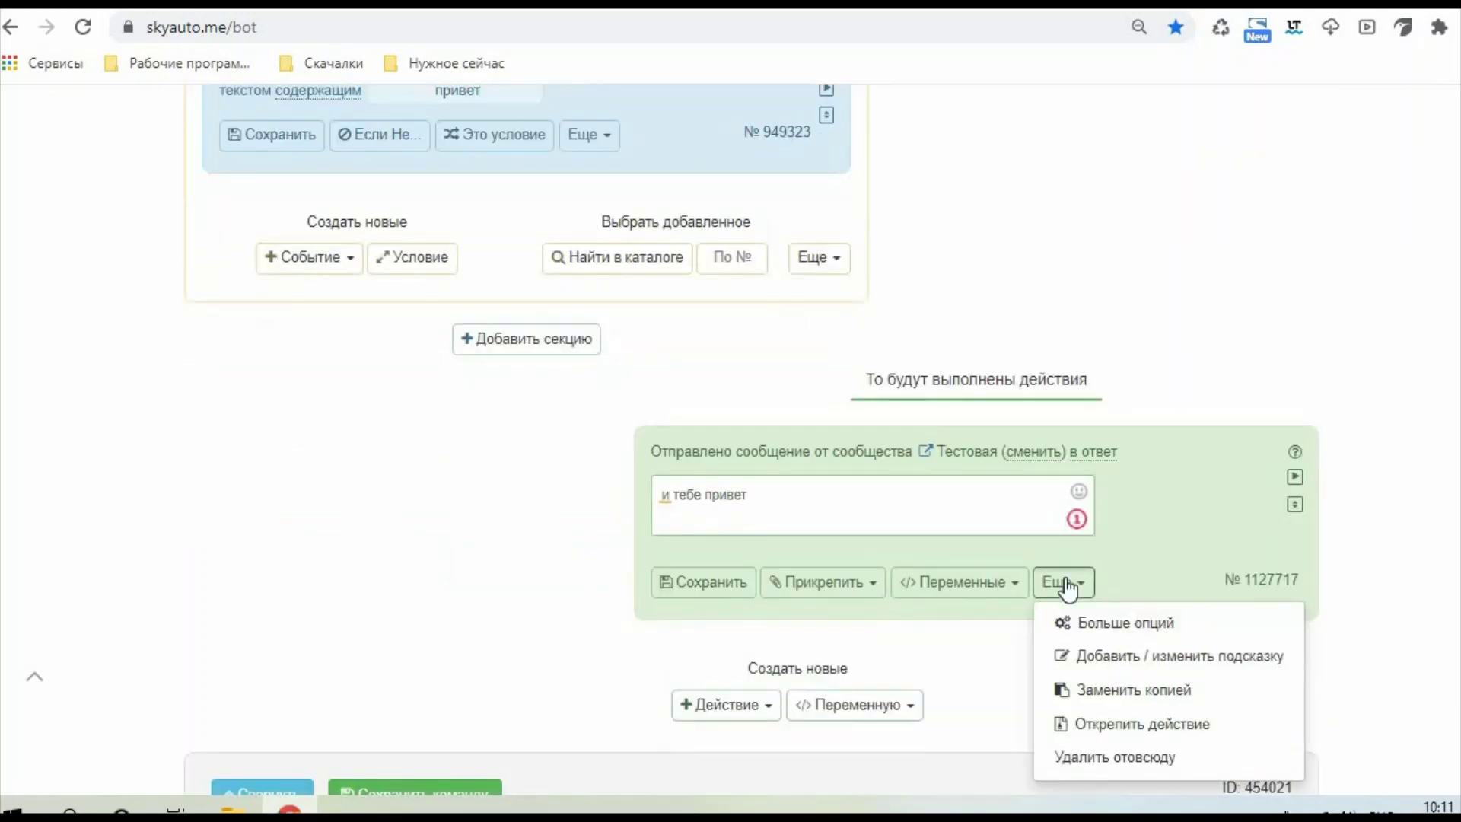
left_click(1114, 760)
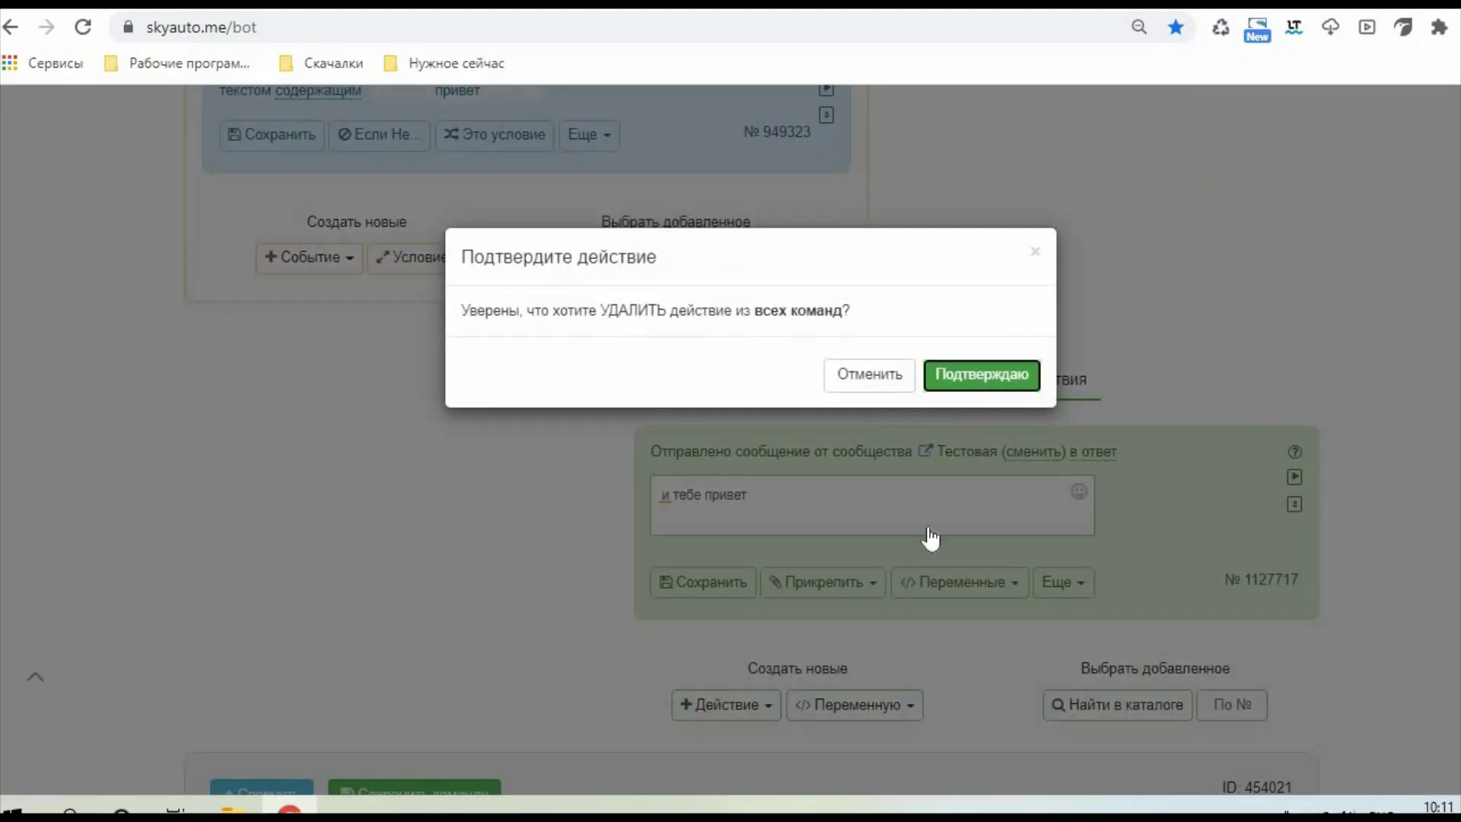
key("Return")
left_click(724, 493)
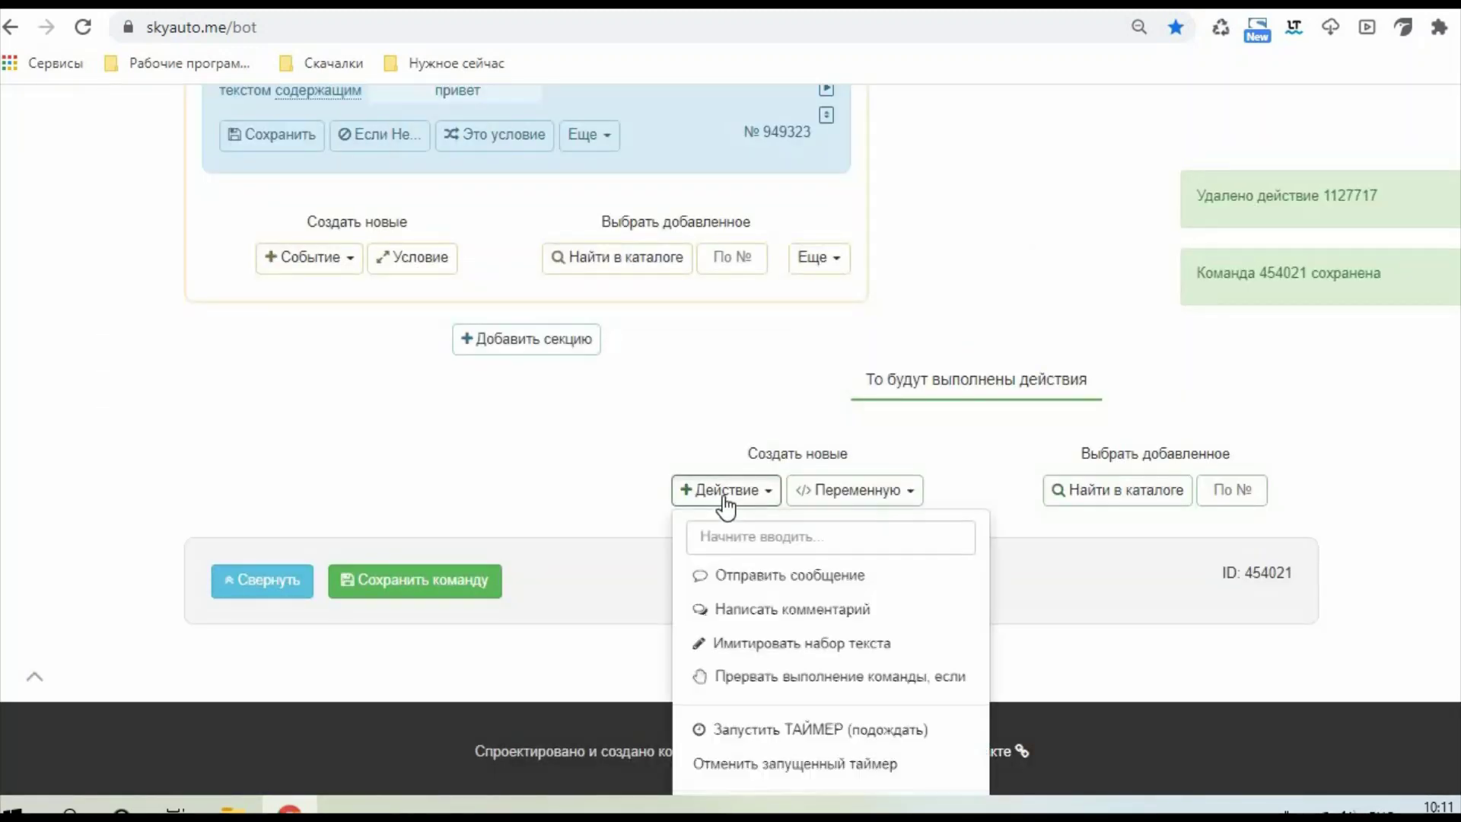
Add a 'Написать комментарий' action on the test post with text 'и тебе тоже привет'.
left_click(799, 626)
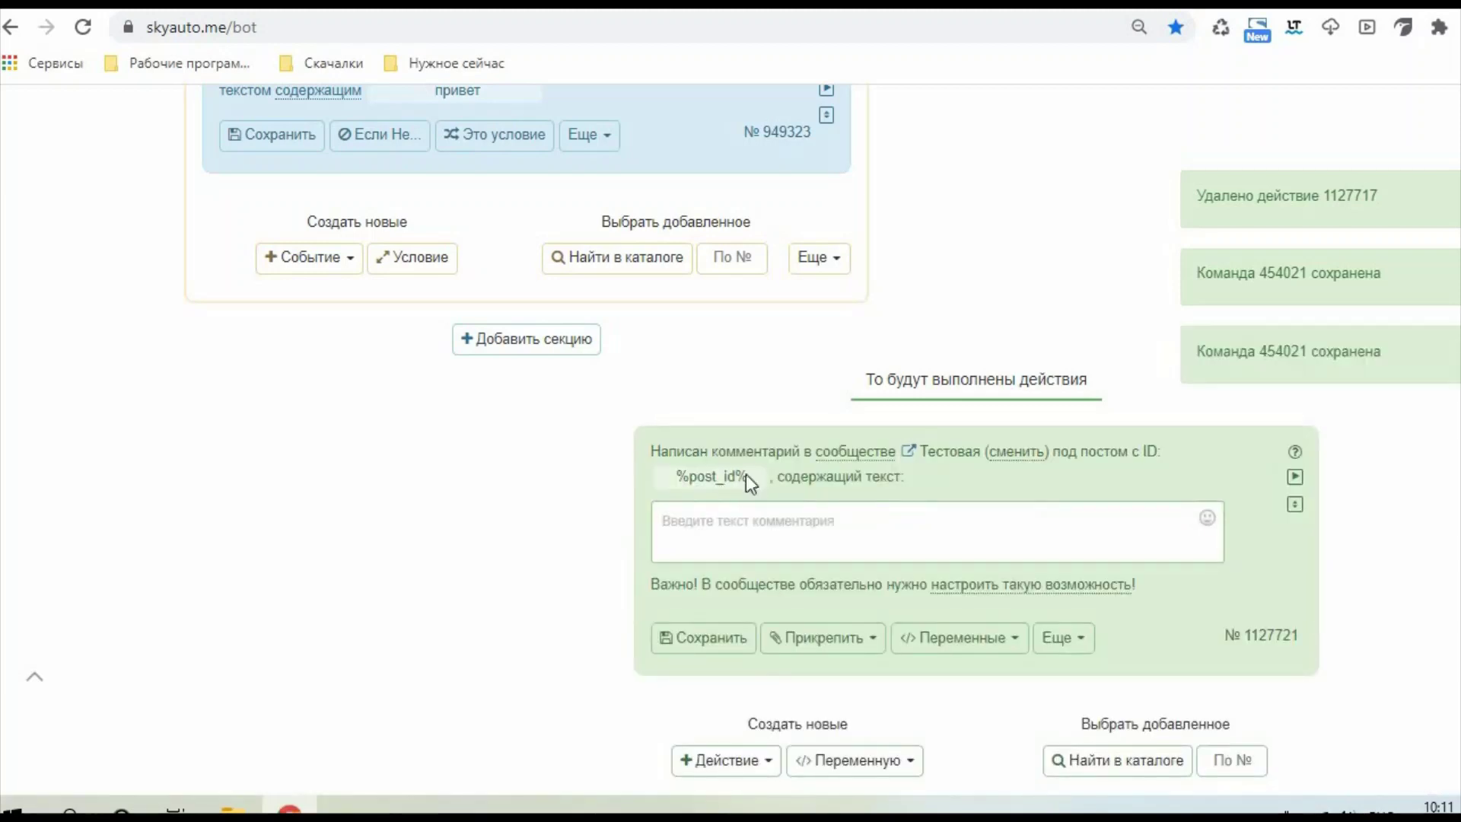
left_click_drag(756, 477, 672, 475)
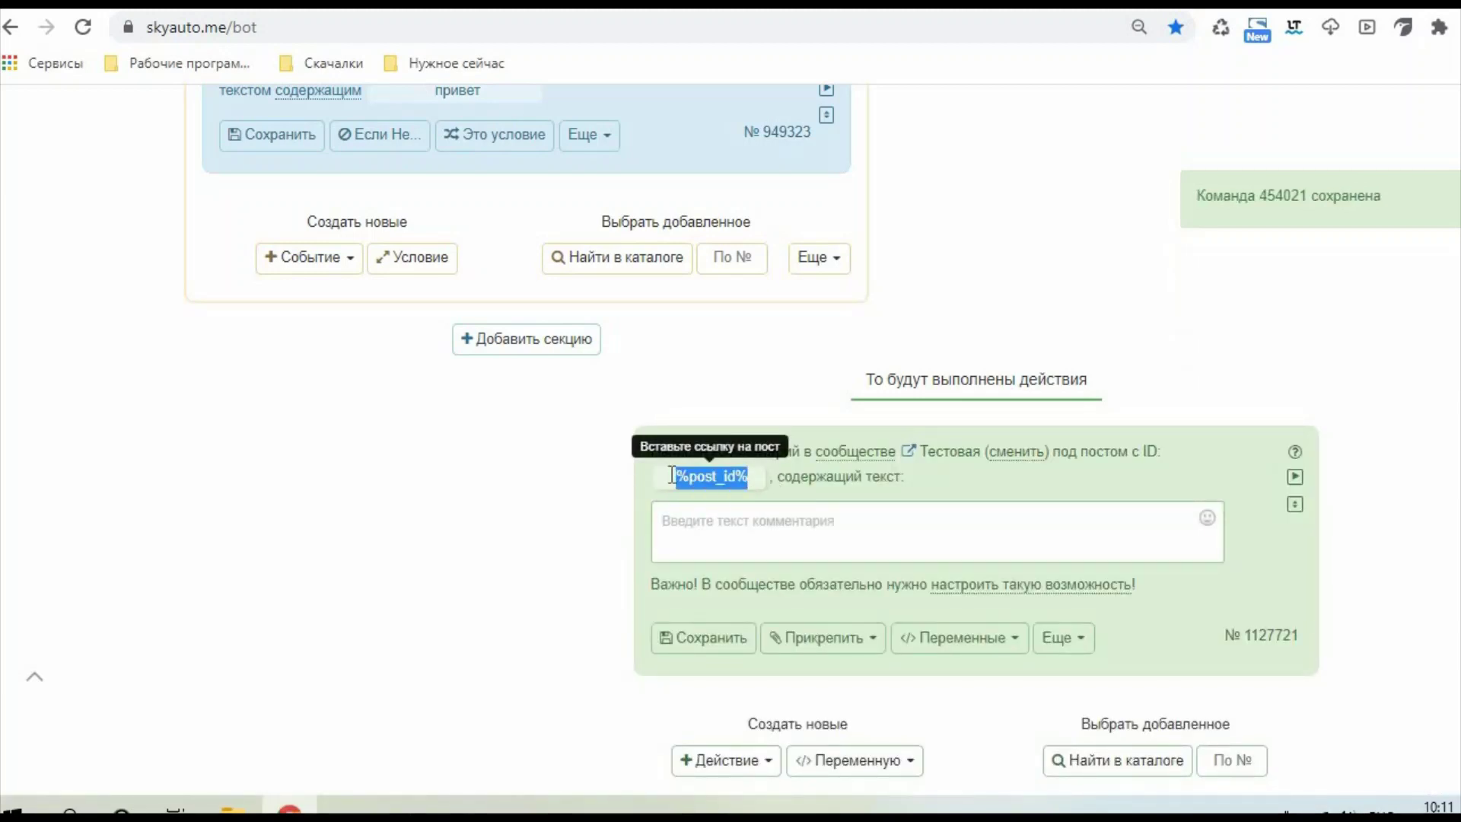
key("ctrl+v")
left_click(691, 638)
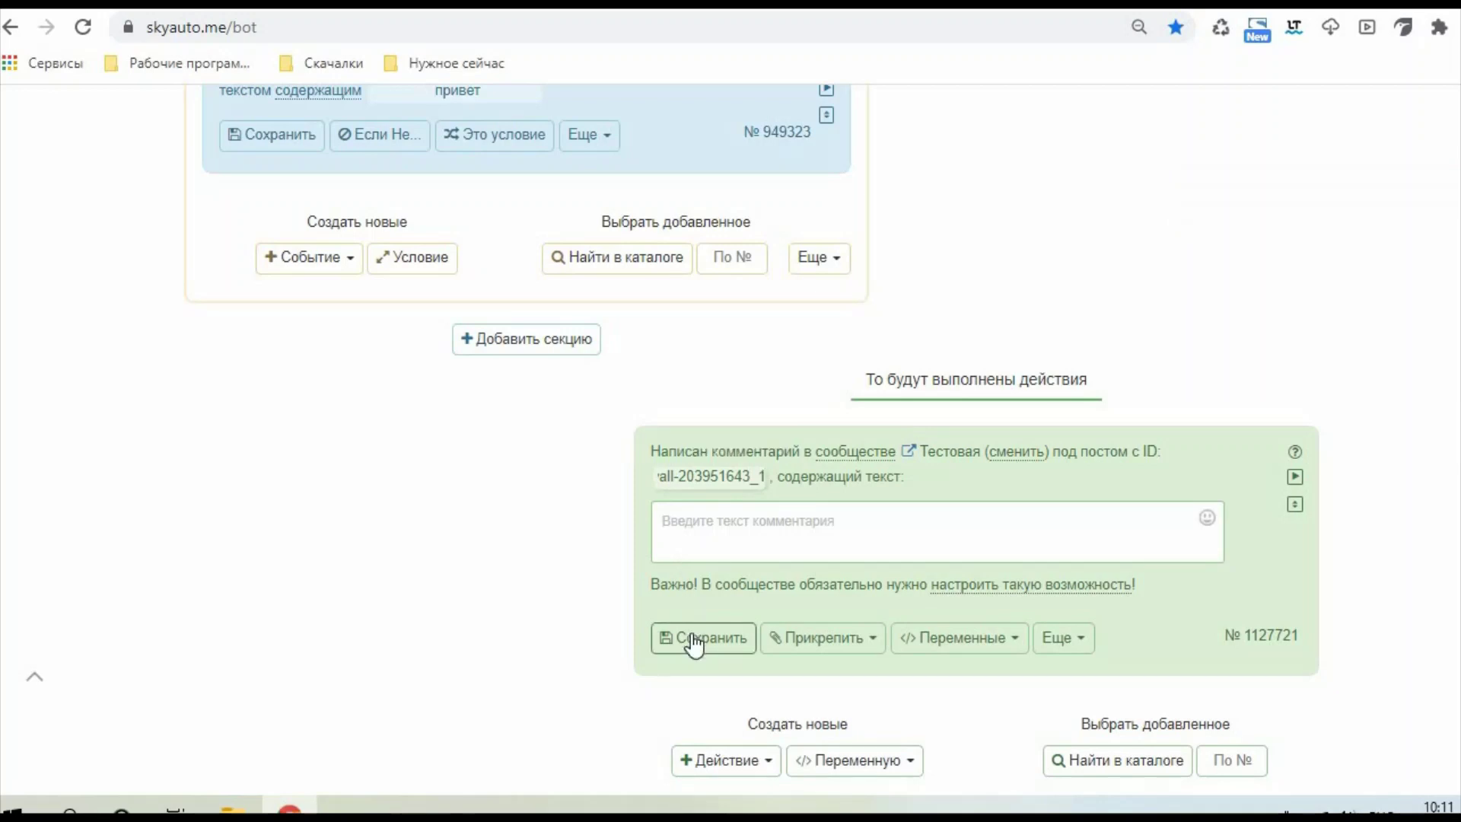
left_click(822, 531)
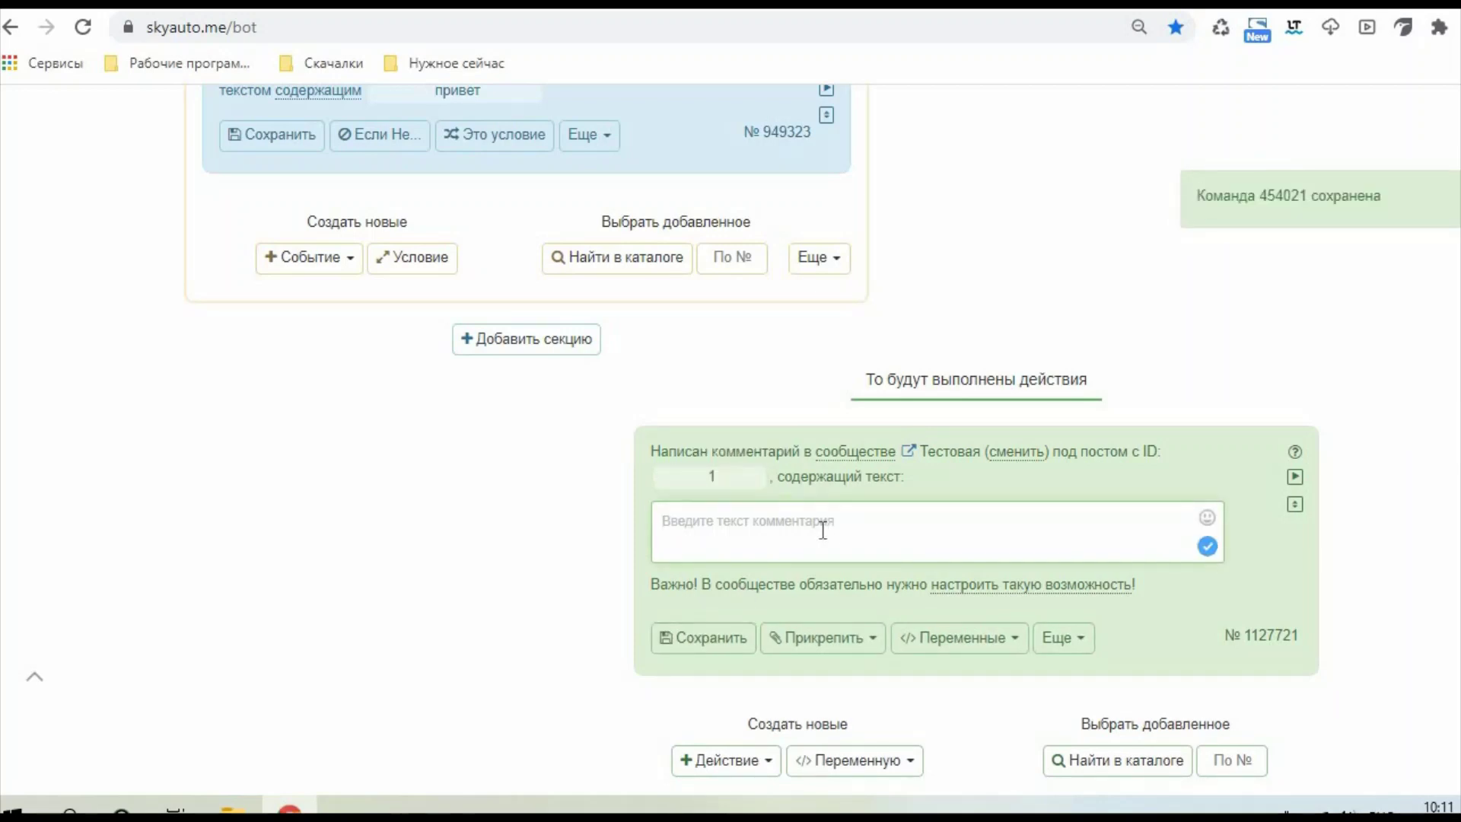
type("и тебе то")
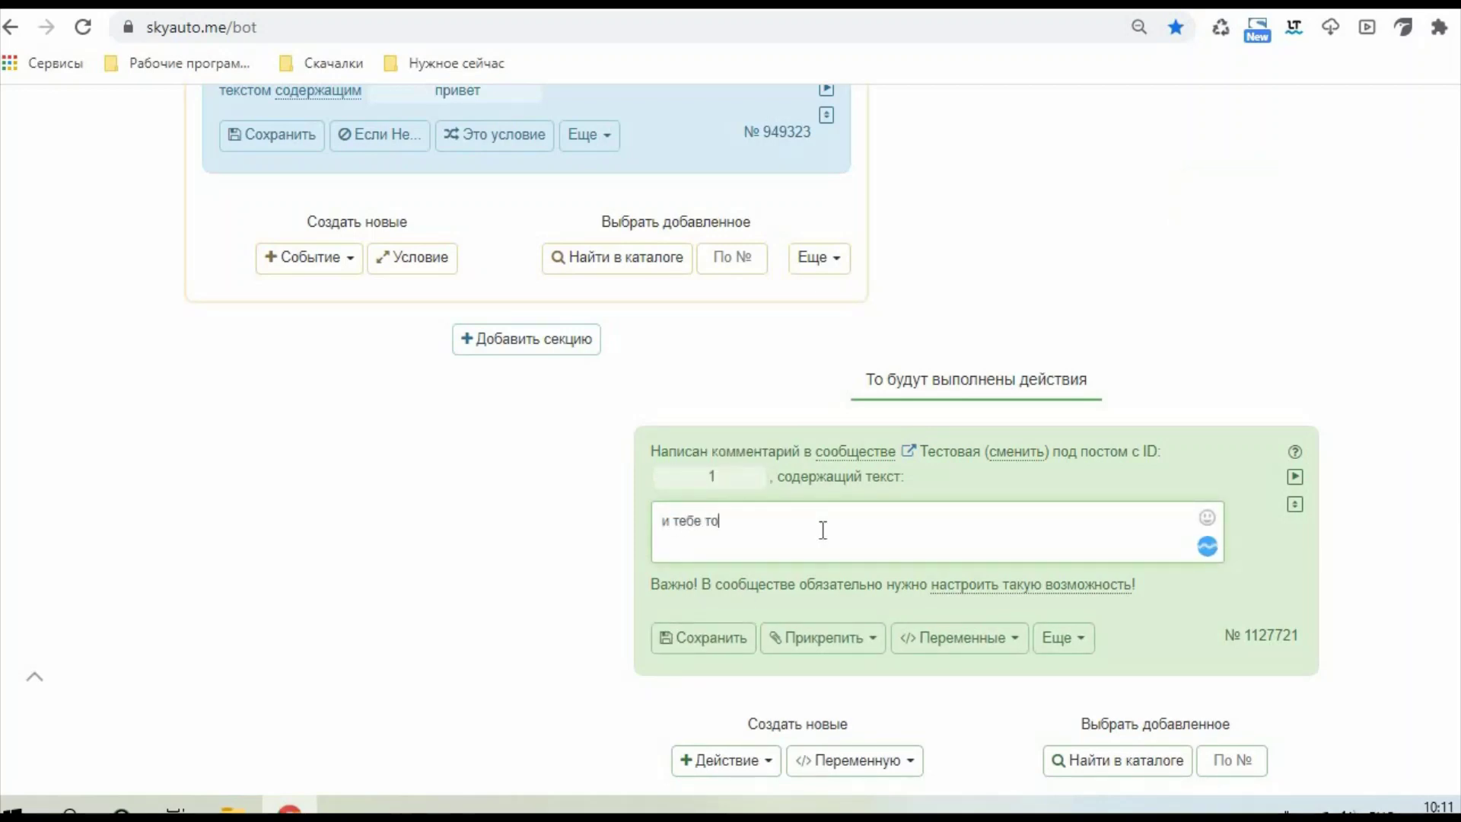
type("же привет")
Expand the comment action's extra options and save the command.
left_click(1056, 639)
left_click(1077, 672)
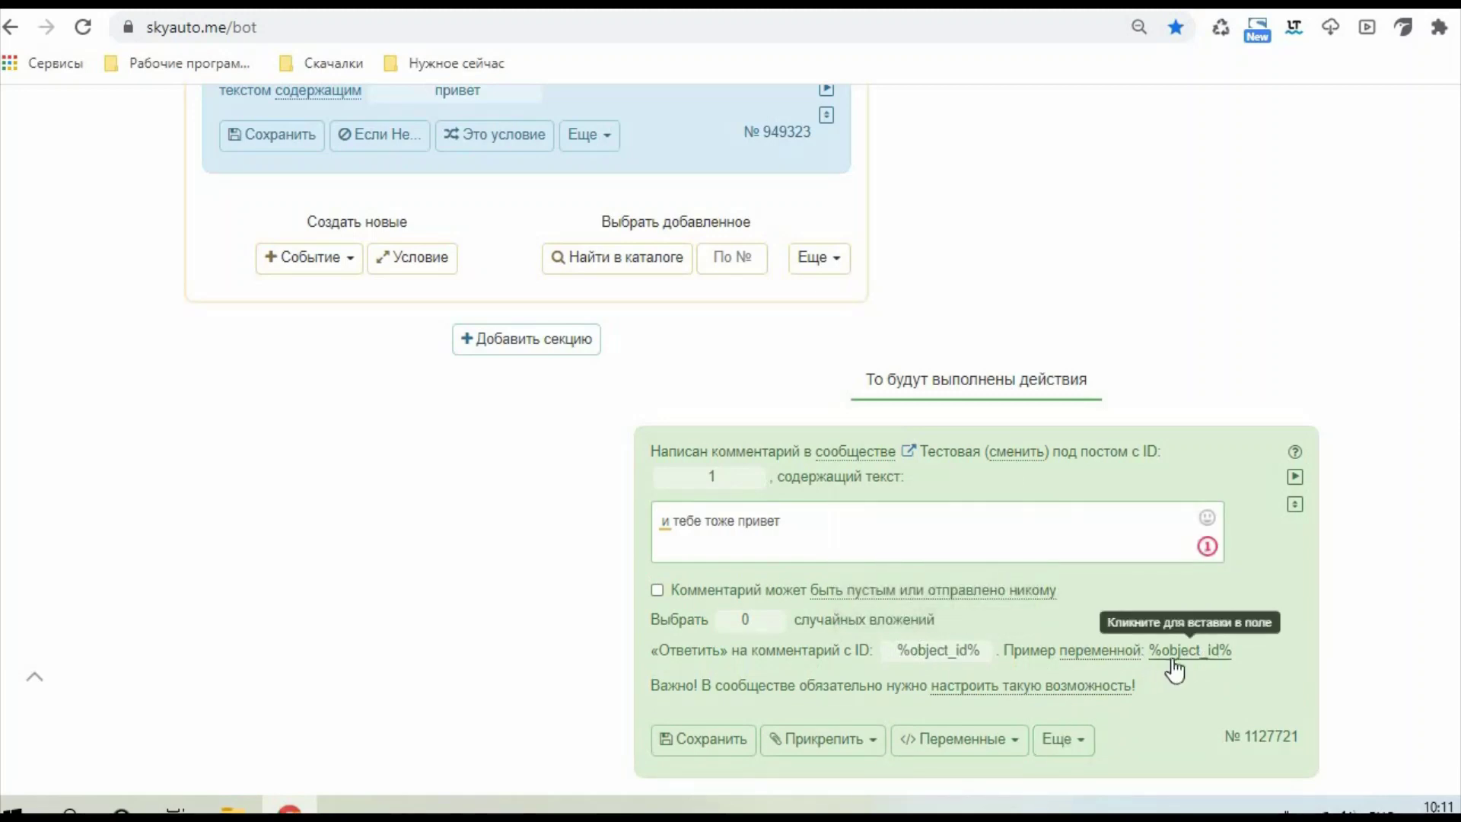
left_click(715, 752)
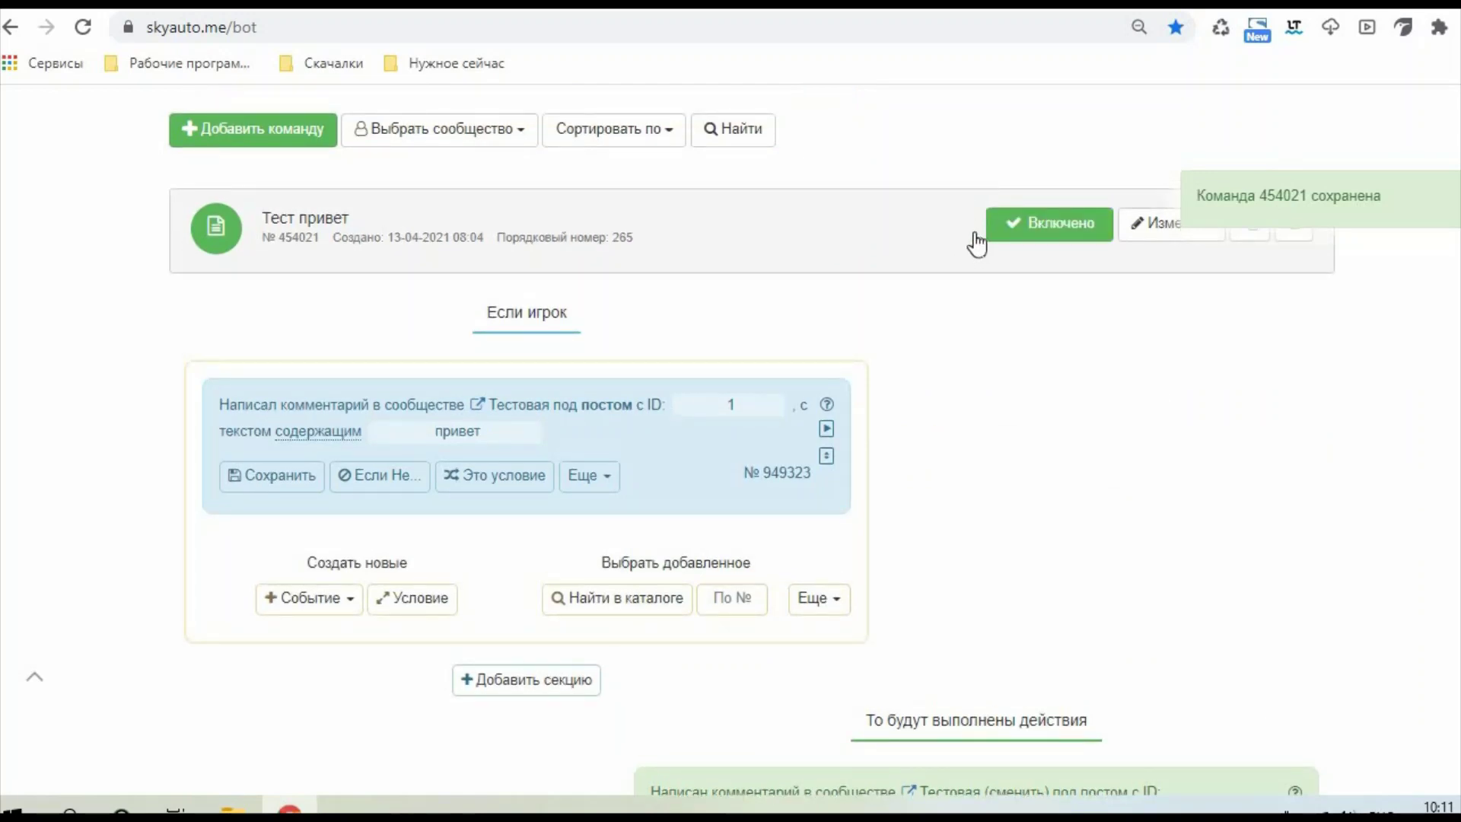
key("ctrl+Tab")
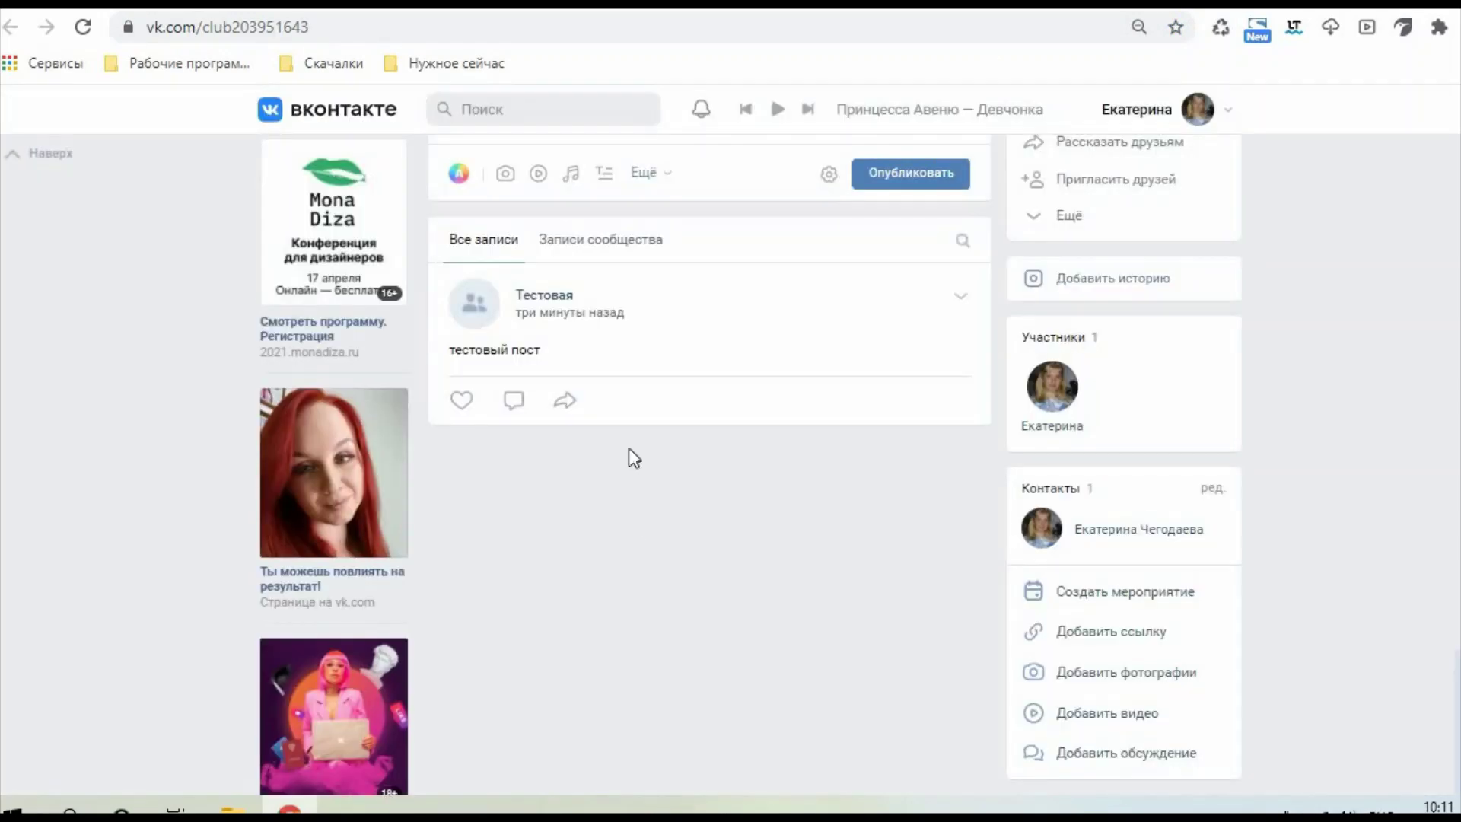
Comment 'привет' under the тестовый пост on the Тестовая wall.
left_click(513, 401)
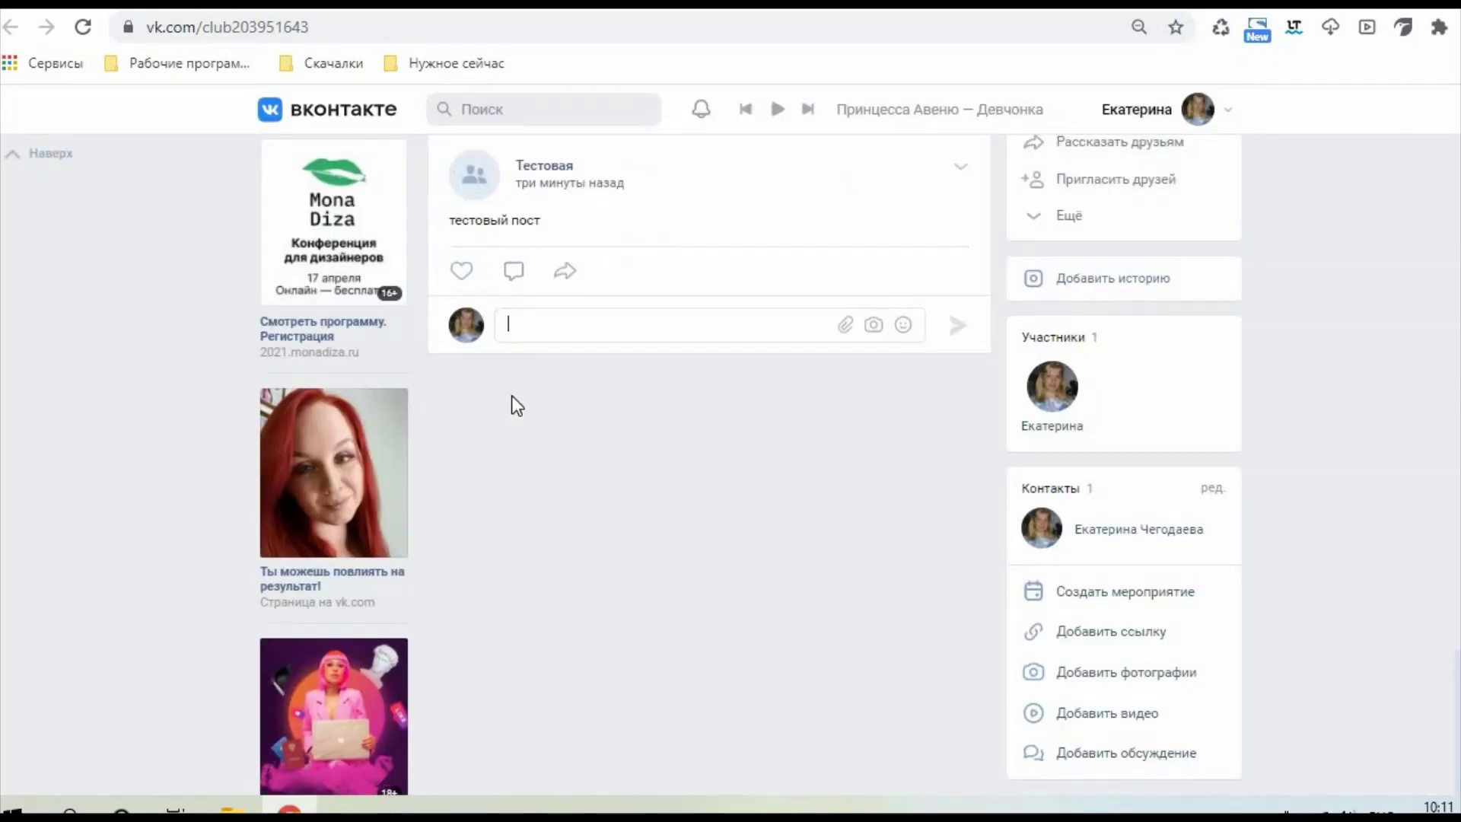
type("привет")
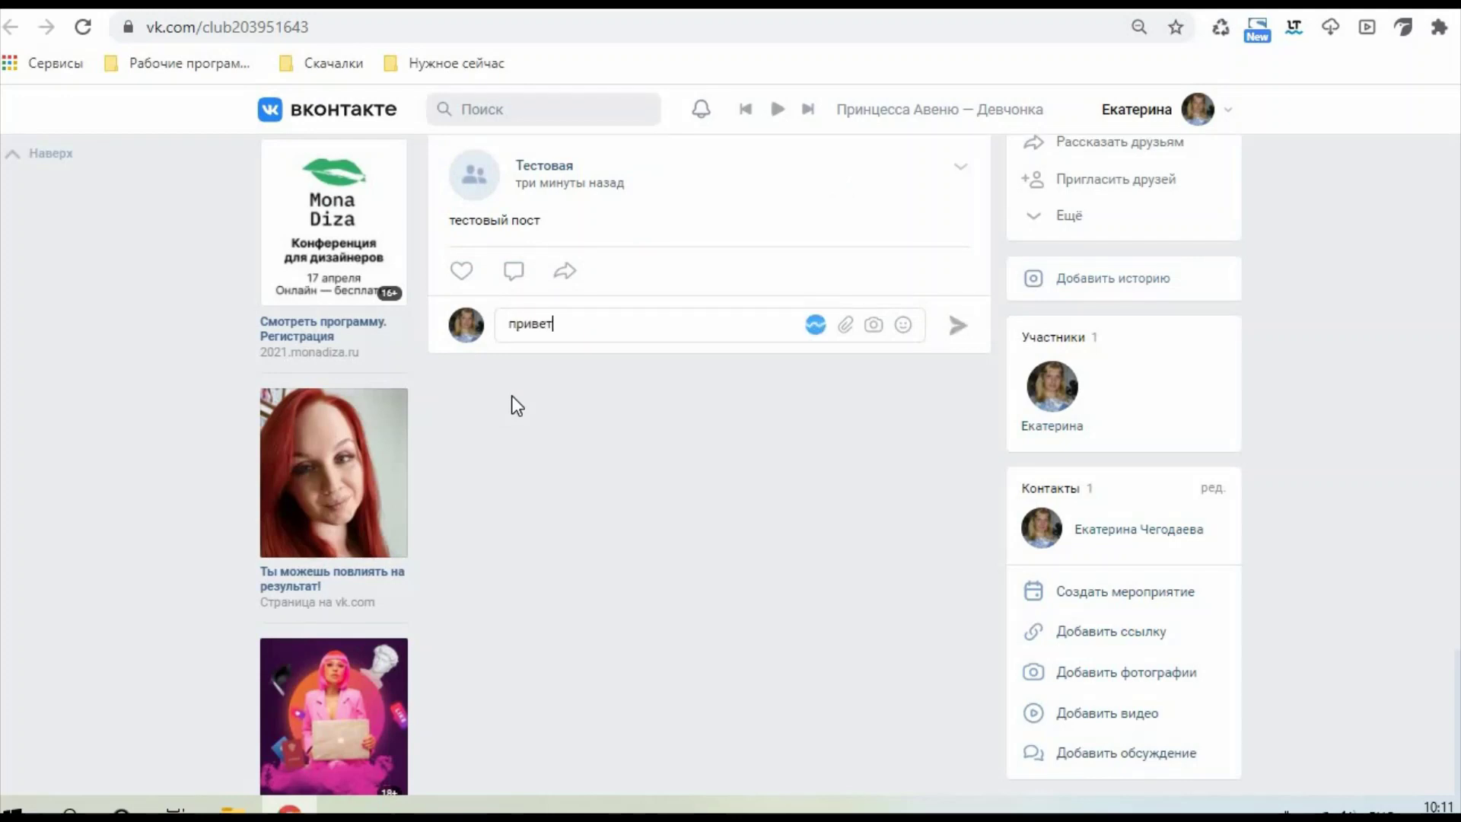
key("Return")
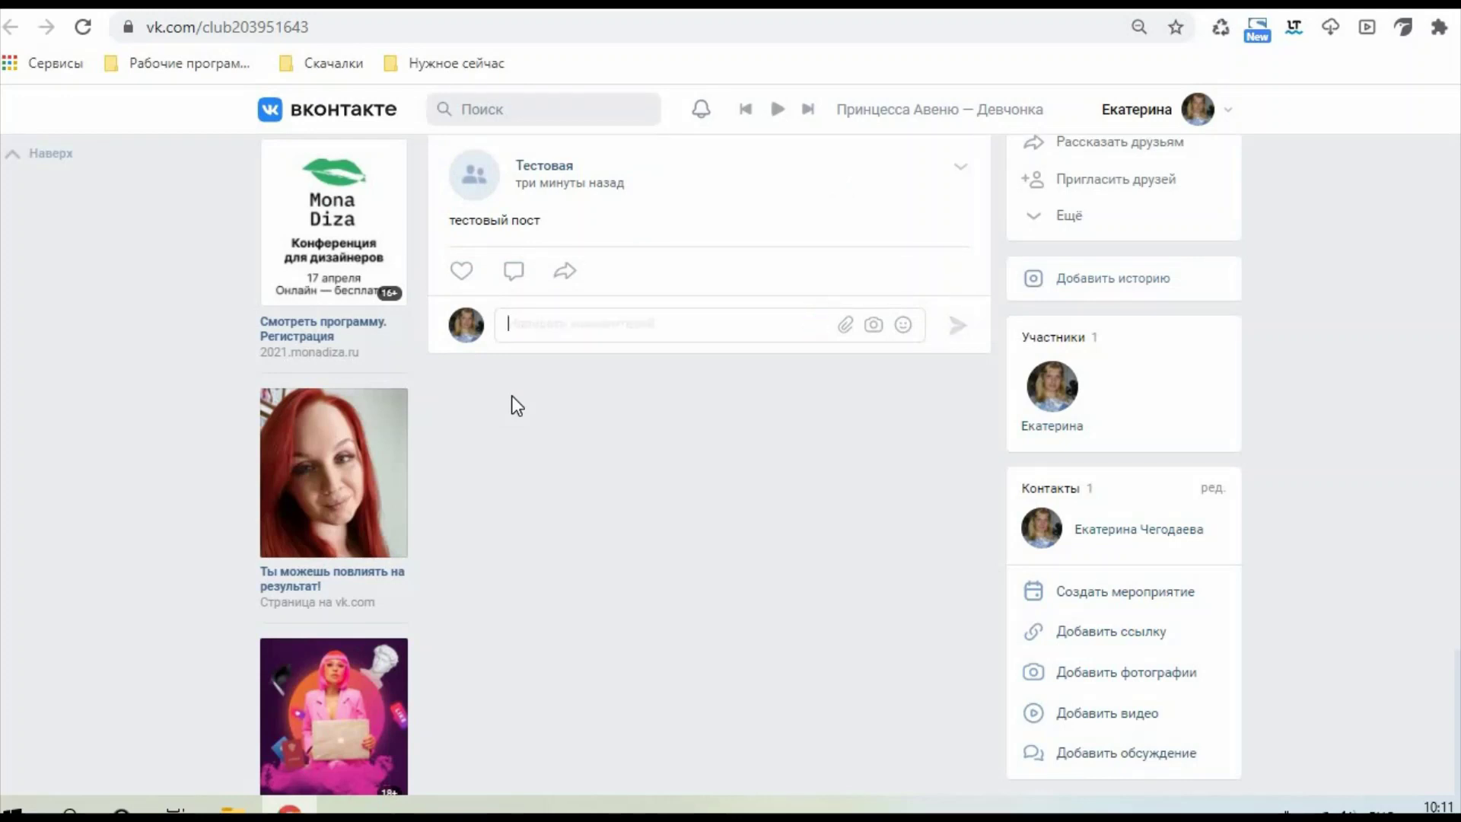
scroll(665, 407, "up", 3)
scroll(670, 416, "up", 4)
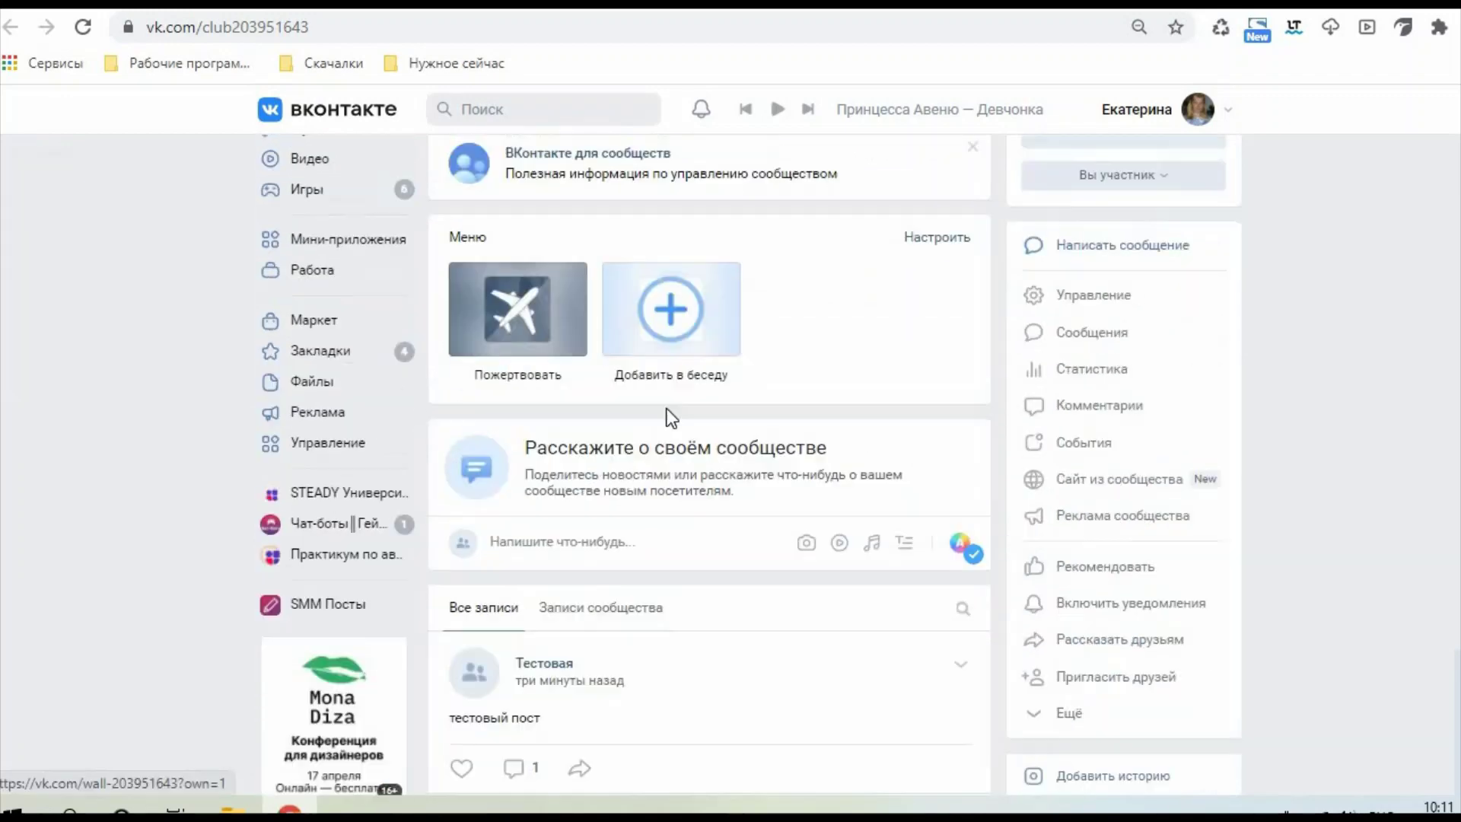
scroll(669, 417, "down", 6)
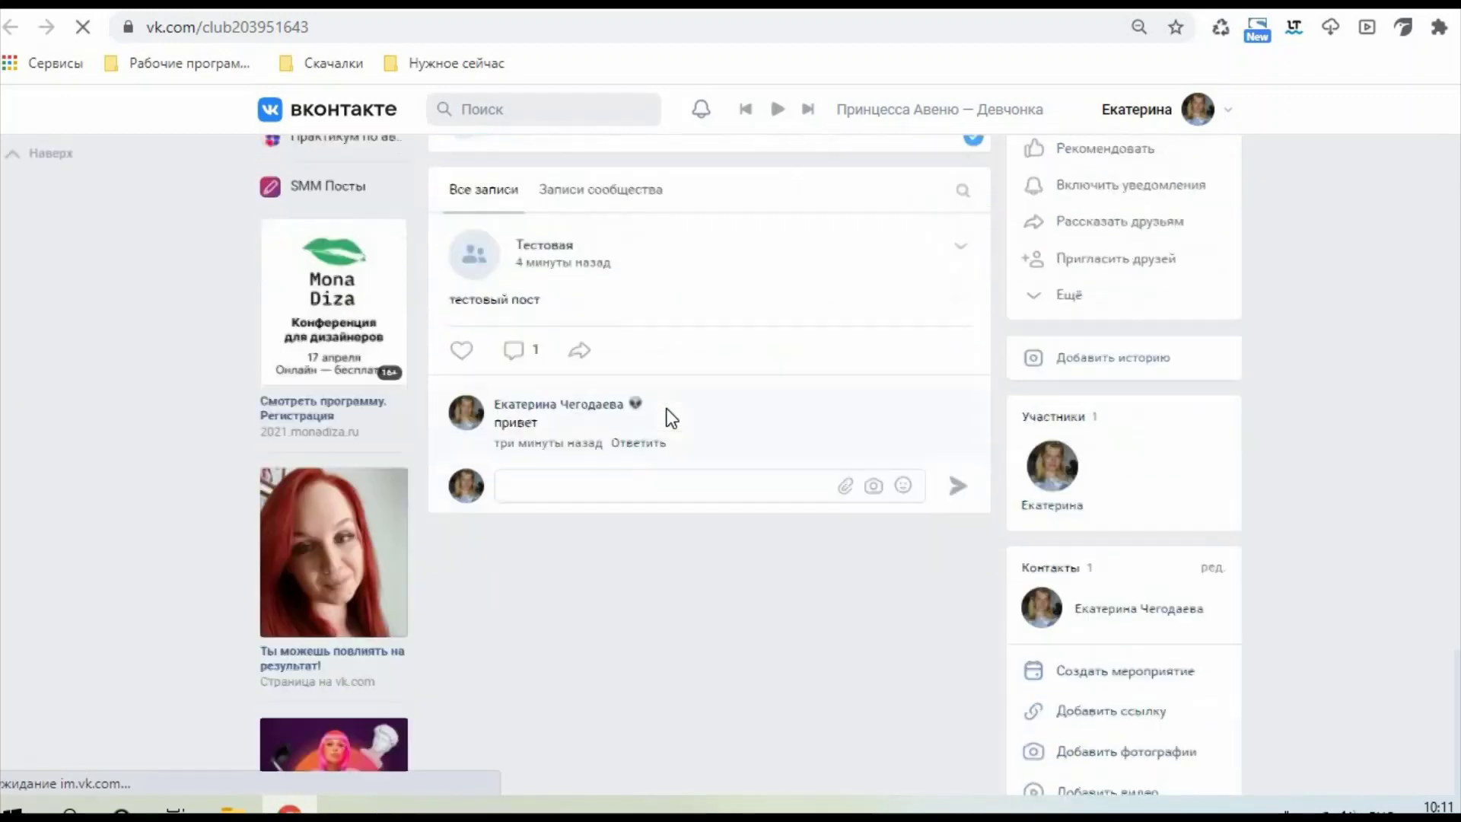